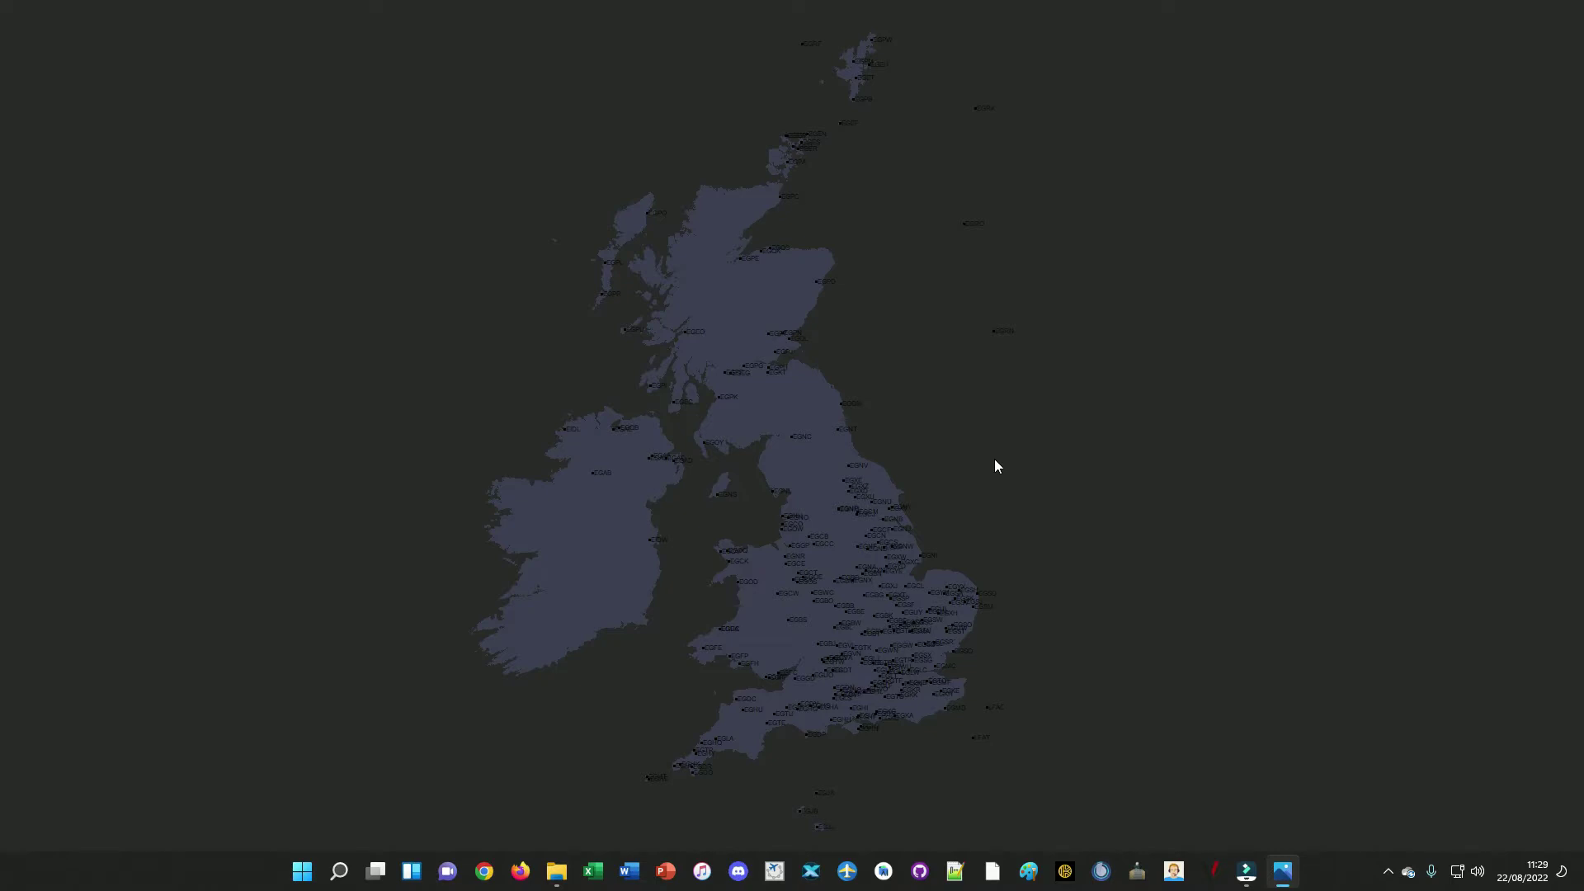
- Launch EuroScope from the taskbar to bring up the UK\Scottish profile chooser
{"action": "left_click", "coordinate": [1138, 866]}
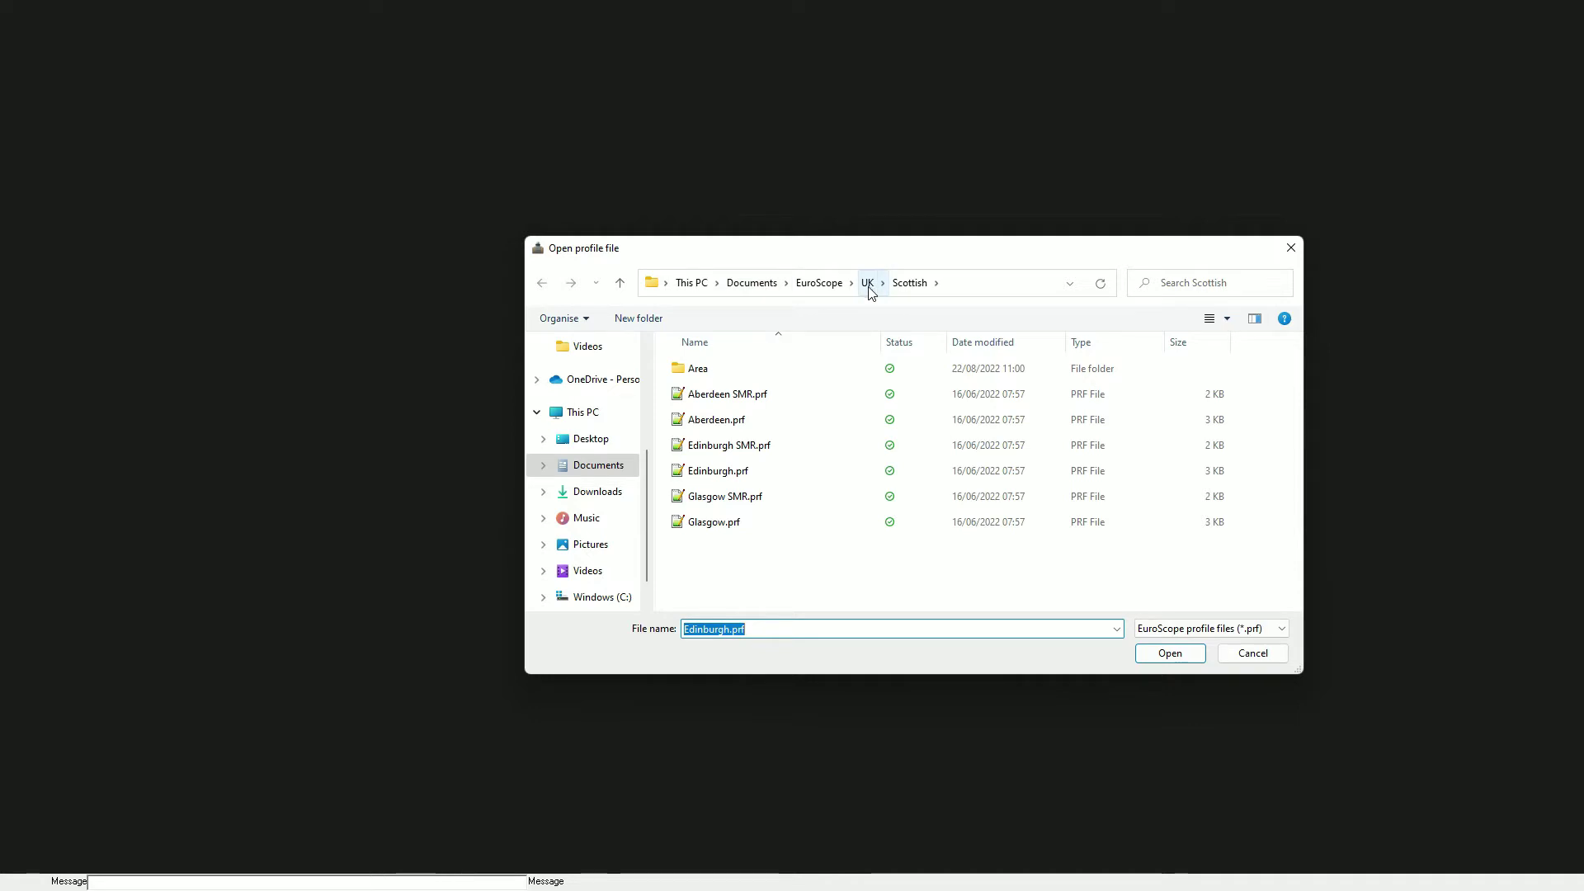
- Load Edinburgh SMR.prf to display the EGPH aerodrome ground map
{"action": "double_click", "coordinate": [785, 448]}
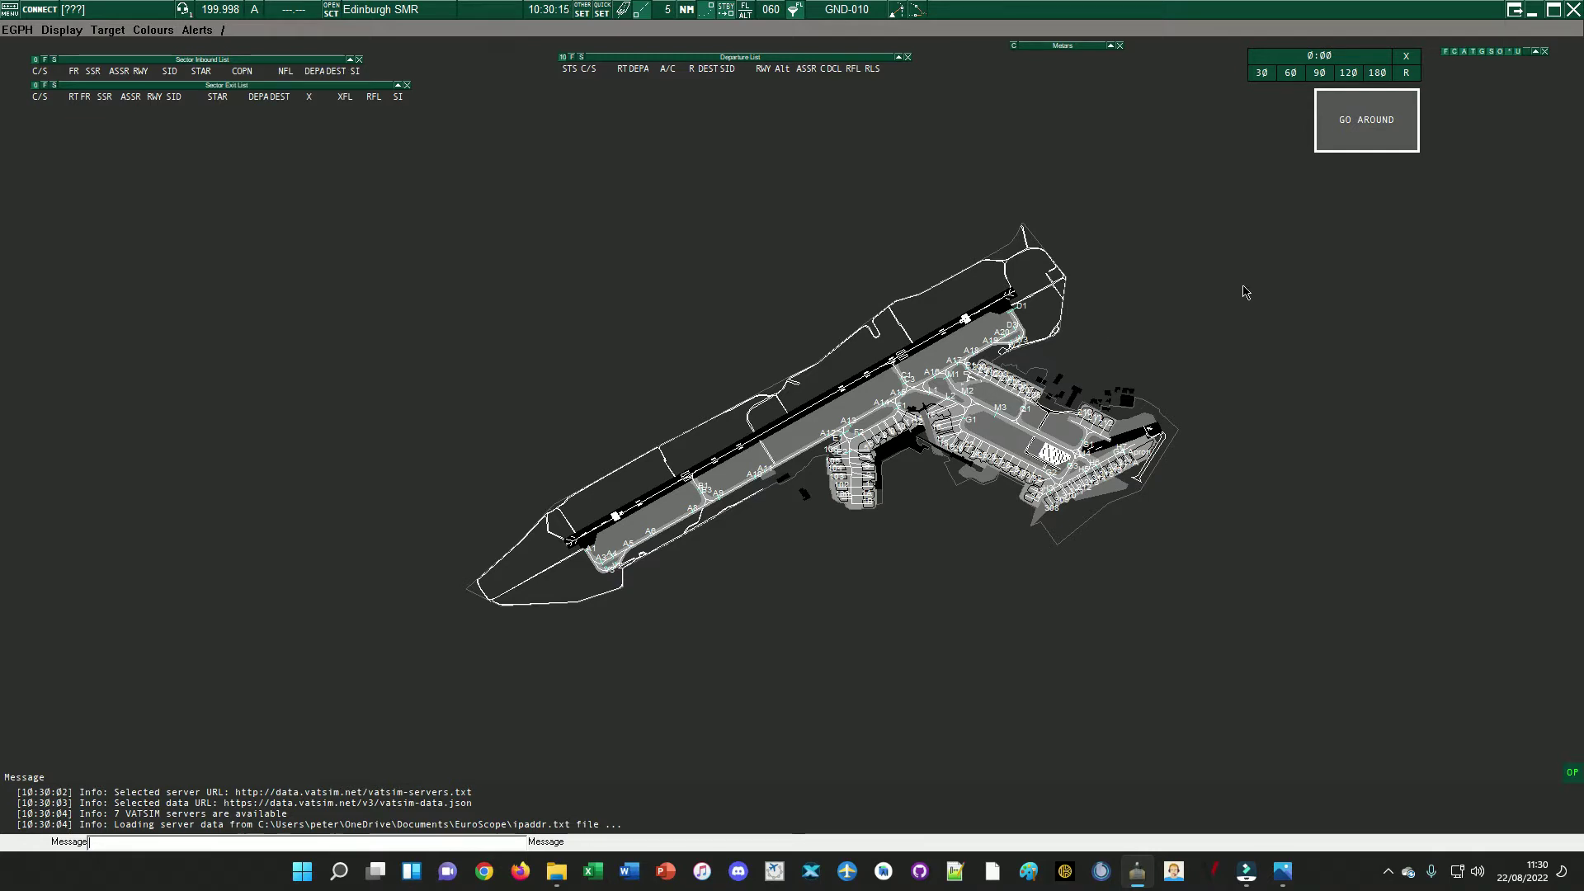
- Fit the radar window to the left two thirds, then zoom and pan onto the EGPH runway and taxiways
{"action": "left_click", "coordinate": [1554, 16]}
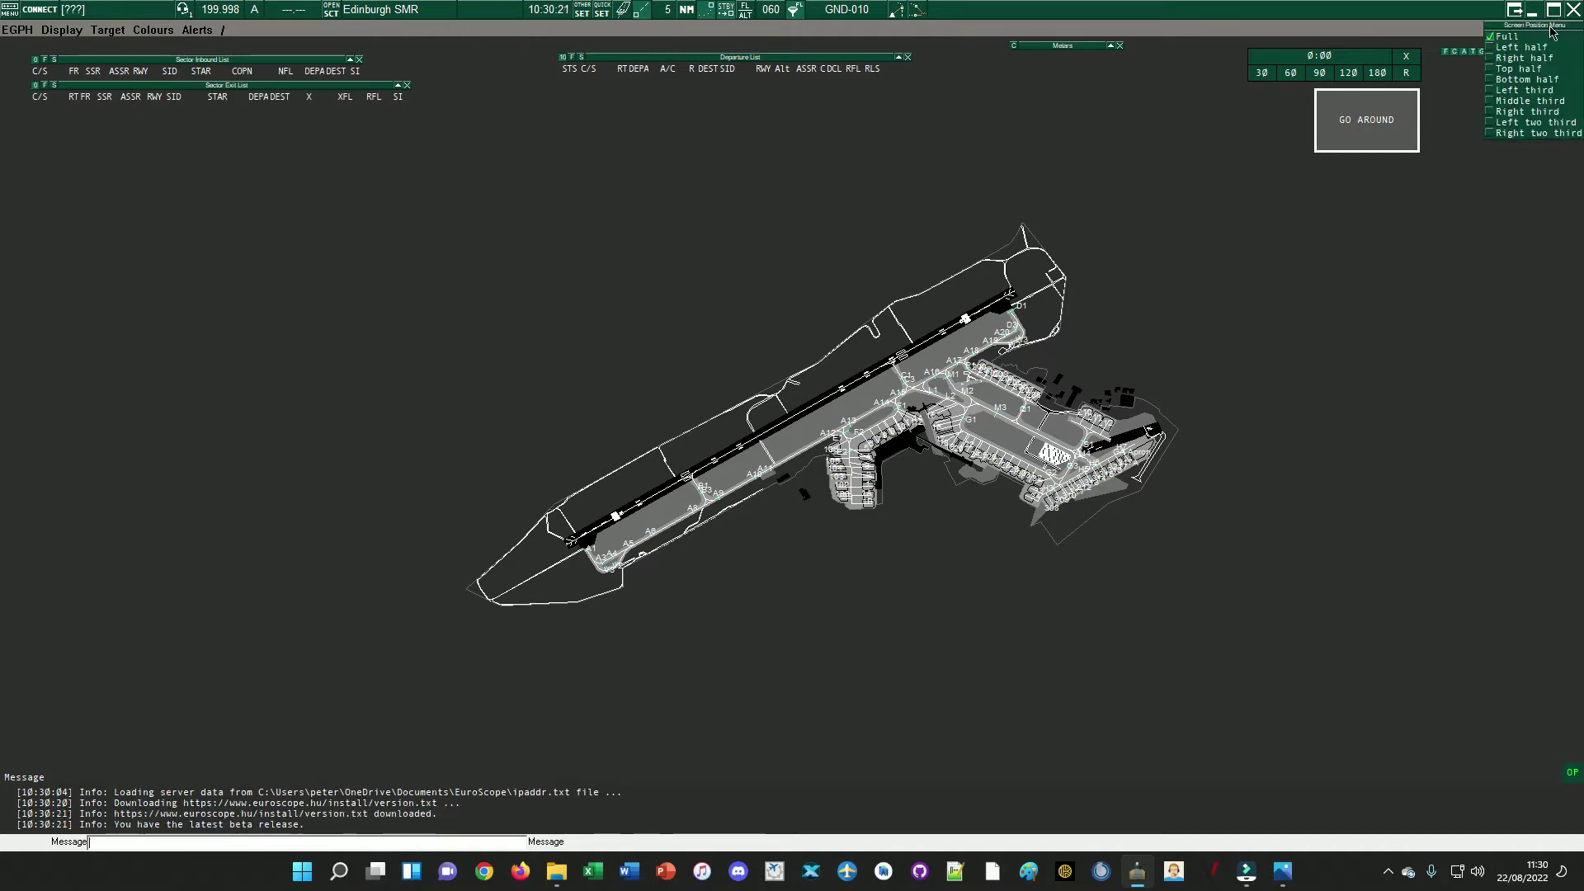
{"action": "left_click", "coordinate": [1527, 124]}
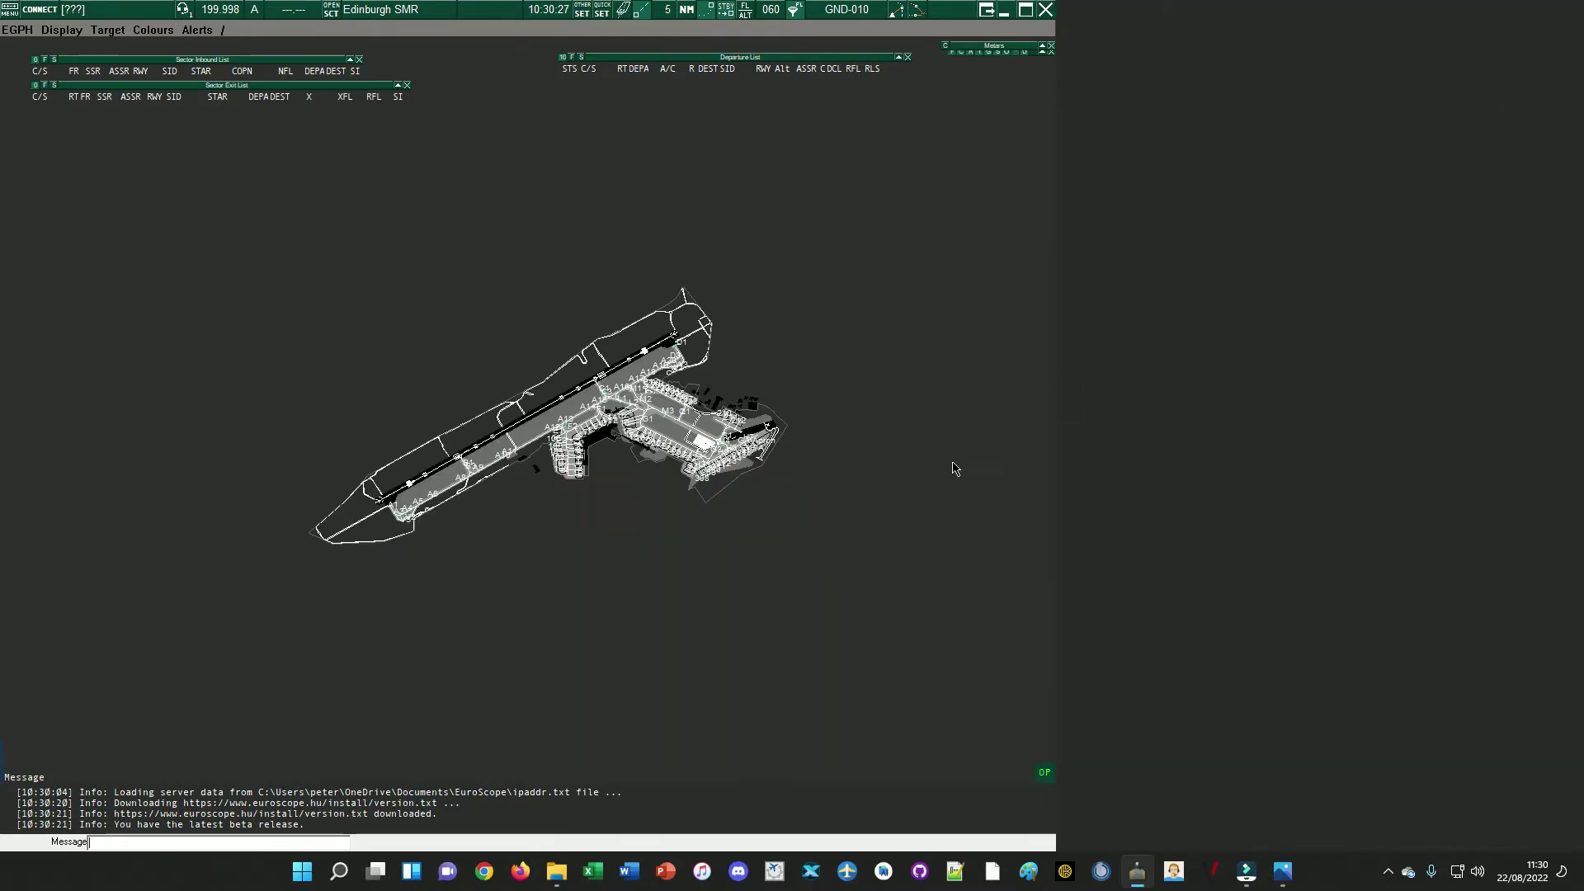
{"action": "scroll", "coordinate": [714, 521], "scroll_direction": "up", "scroll_amount": 1}
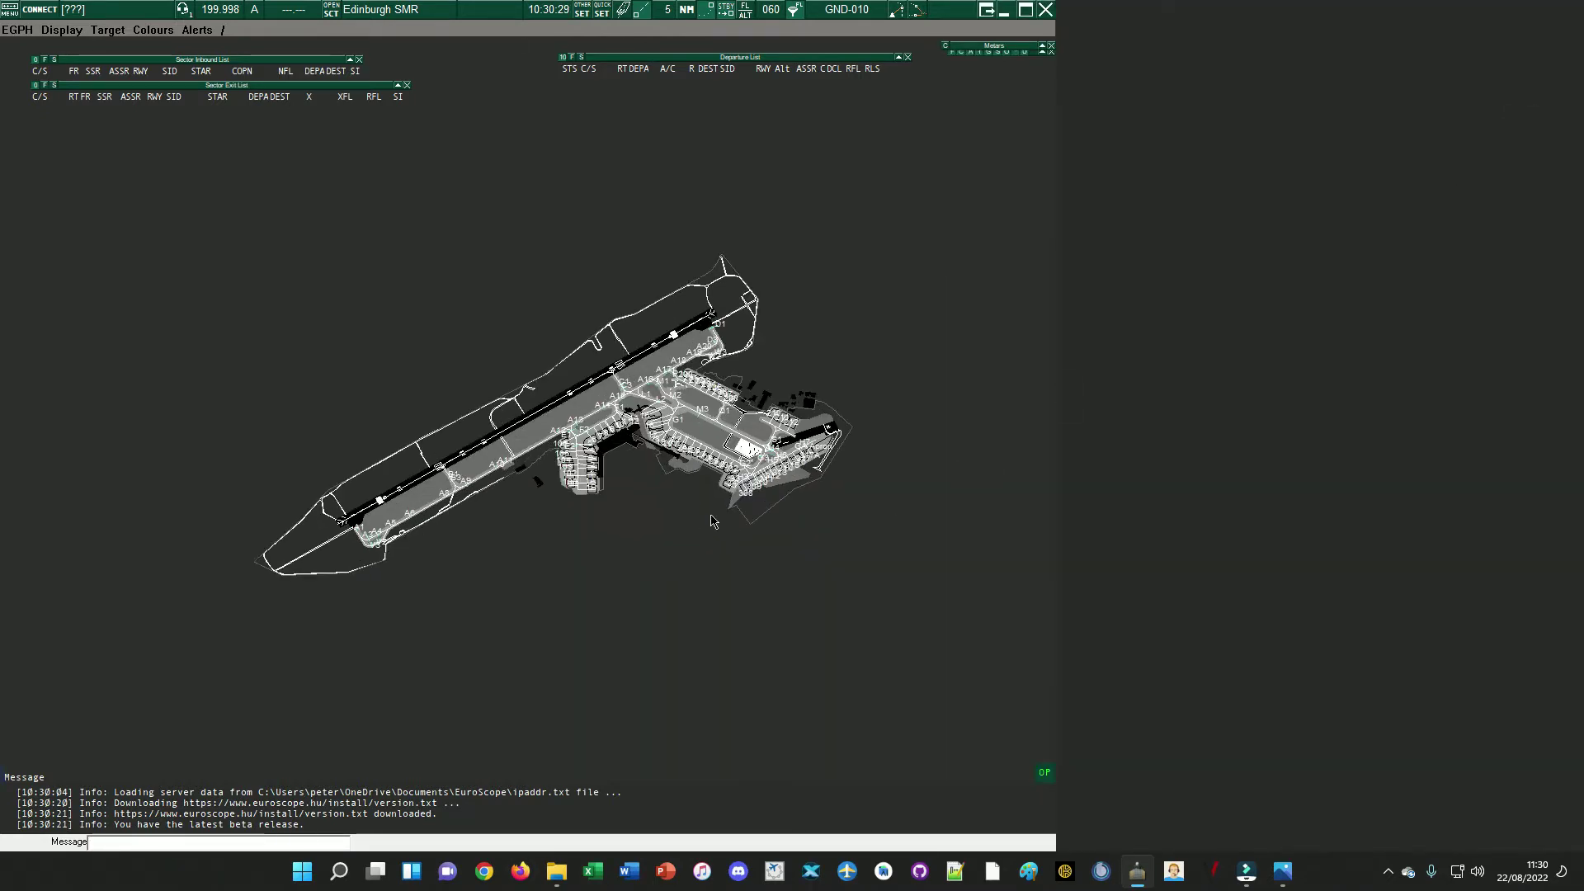
{"action": "scroll", "coordinate": [715, 521], "scroll_direction": "up", "scroll_amount": 5}
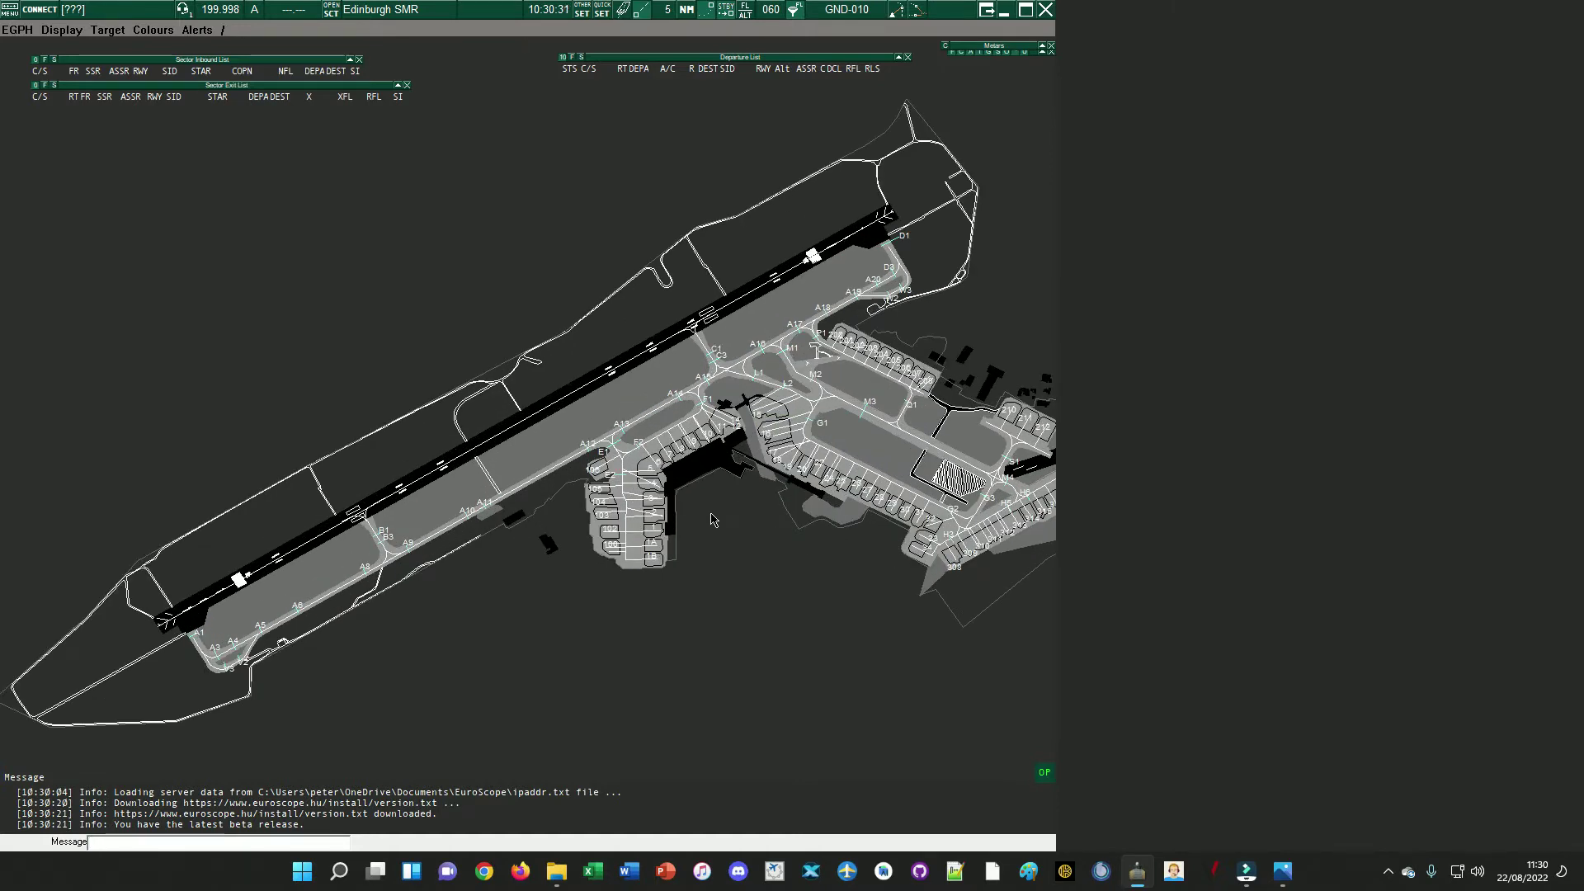
{"action": "left_click_drag", "start_coordinate": [714, 522], "coordinate": [584, 544]}
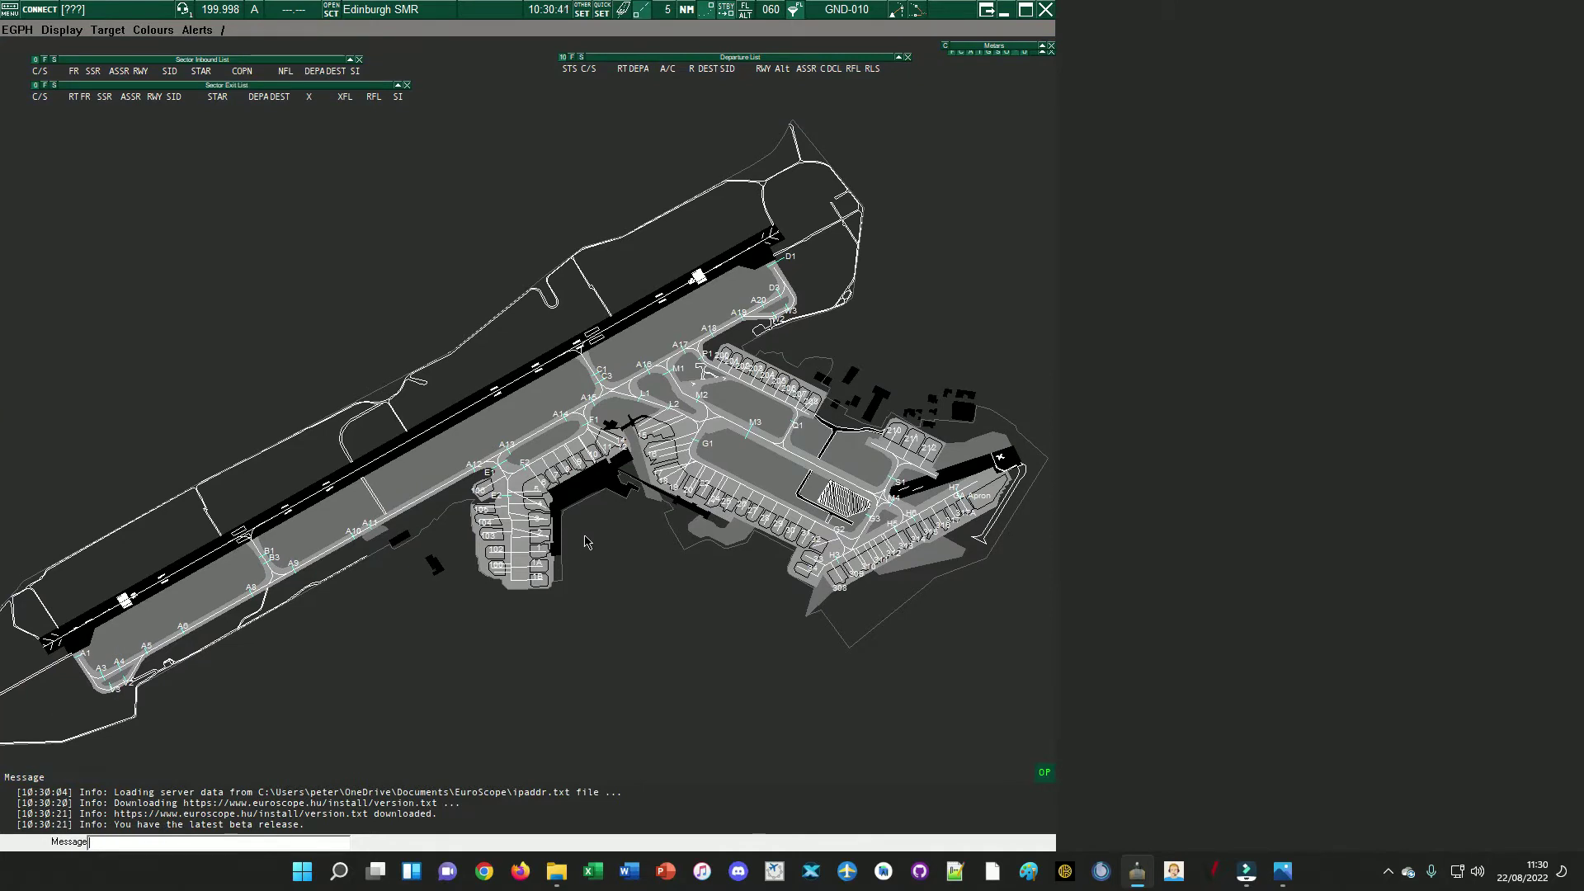
{"action": "left_click_drag", "start_coordinate": [586, 541], "coordinate": [583, 585]}
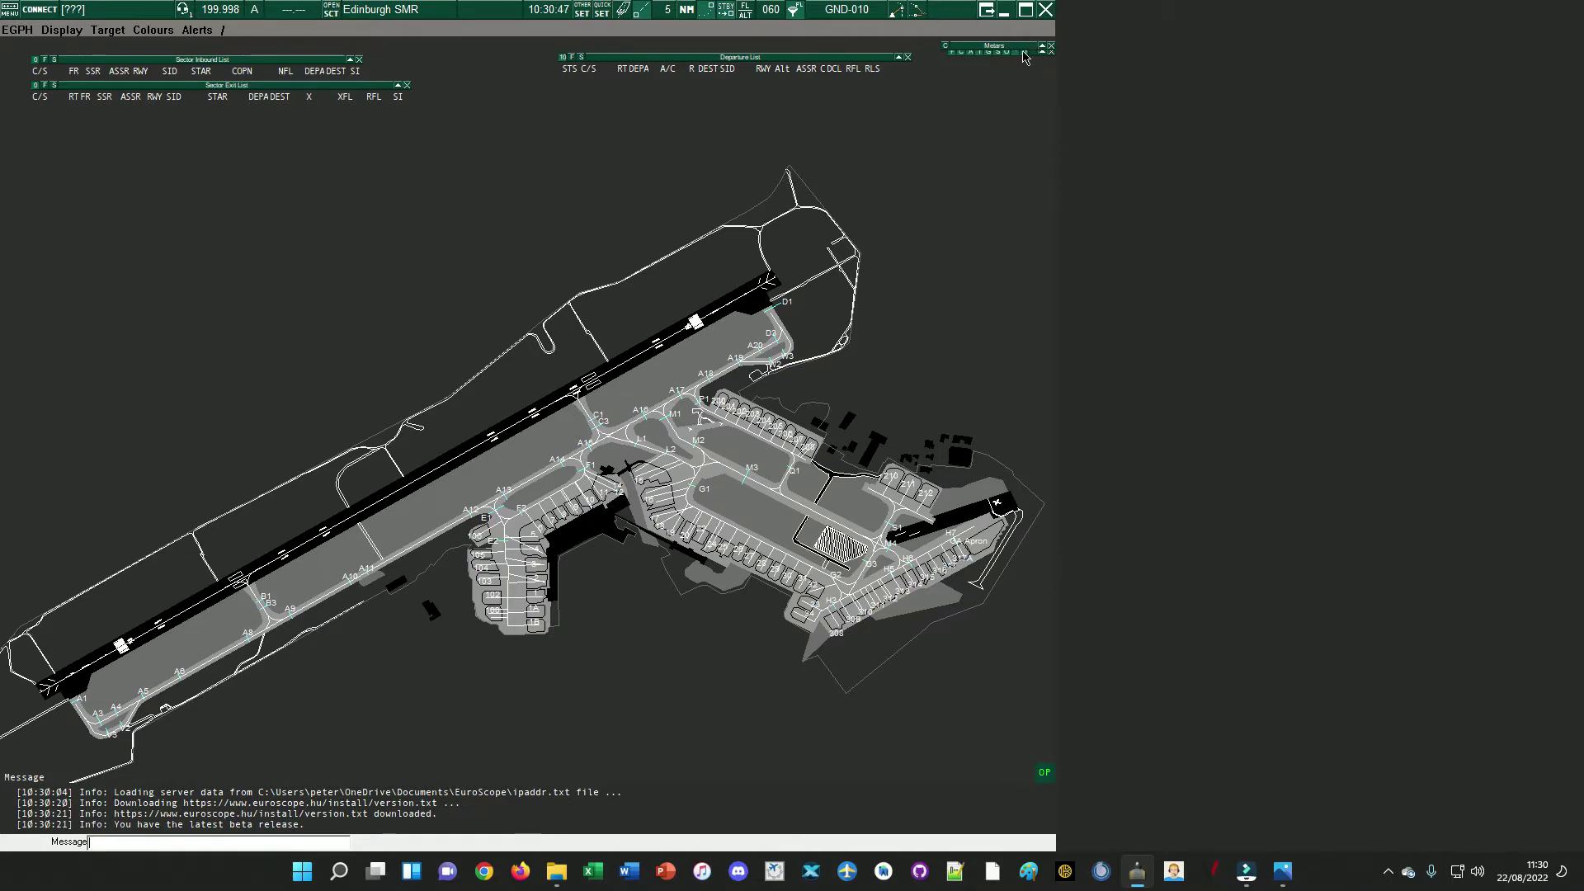
- Make the Metars window taller and move the Sector Inbound and Sector Exit lists down the left side
{"action": "left_click_drag", "start_coordinate": [1036, 60], "coordinate": [1037, 67]}
{"action": "left_click_drag", "start_coordinate": [1042, 61], "coordinate": [1042, 60]}
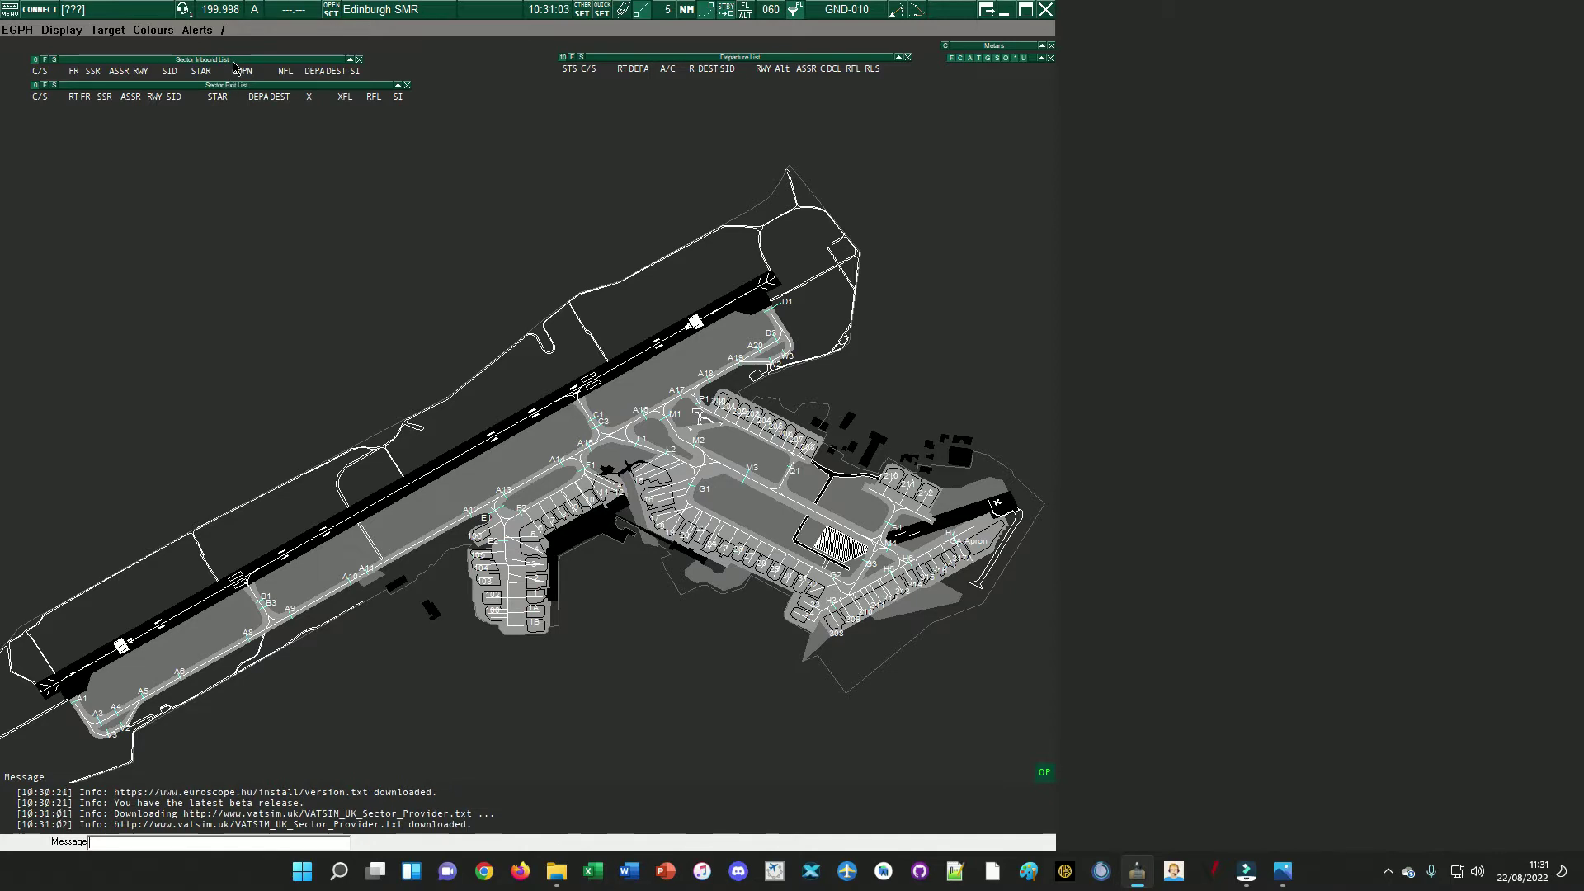
{"action": "left_click_drag", "start_coordinate": [233, 63], "coordinate": [224, 301]}
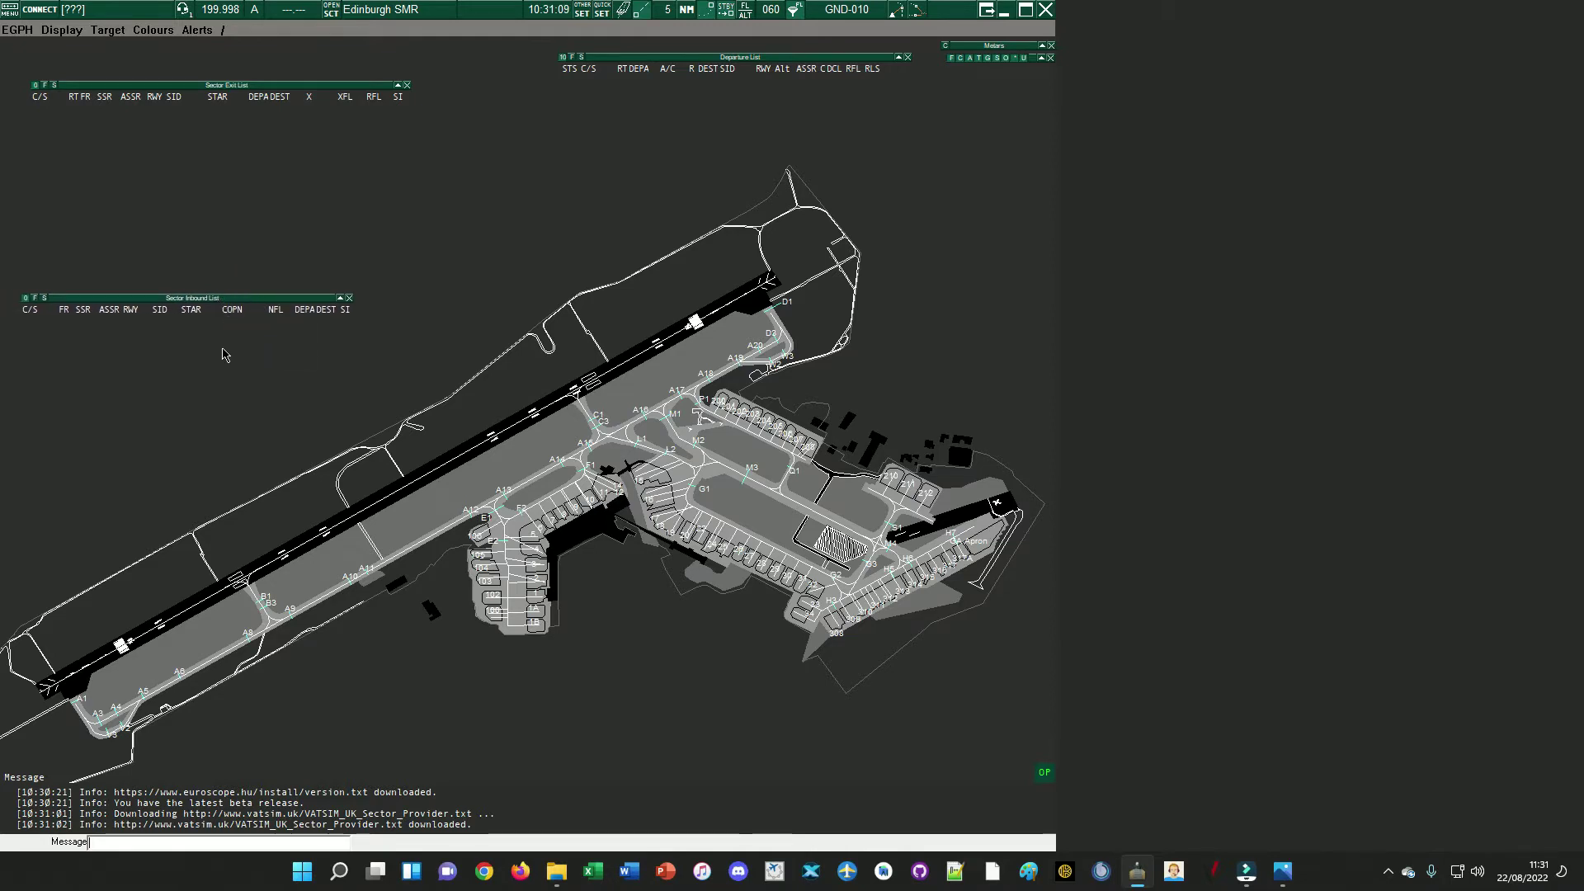
{"action": "left_click_drag", "start_coordinate": [265, 93], "coordinate": [241, 381]}
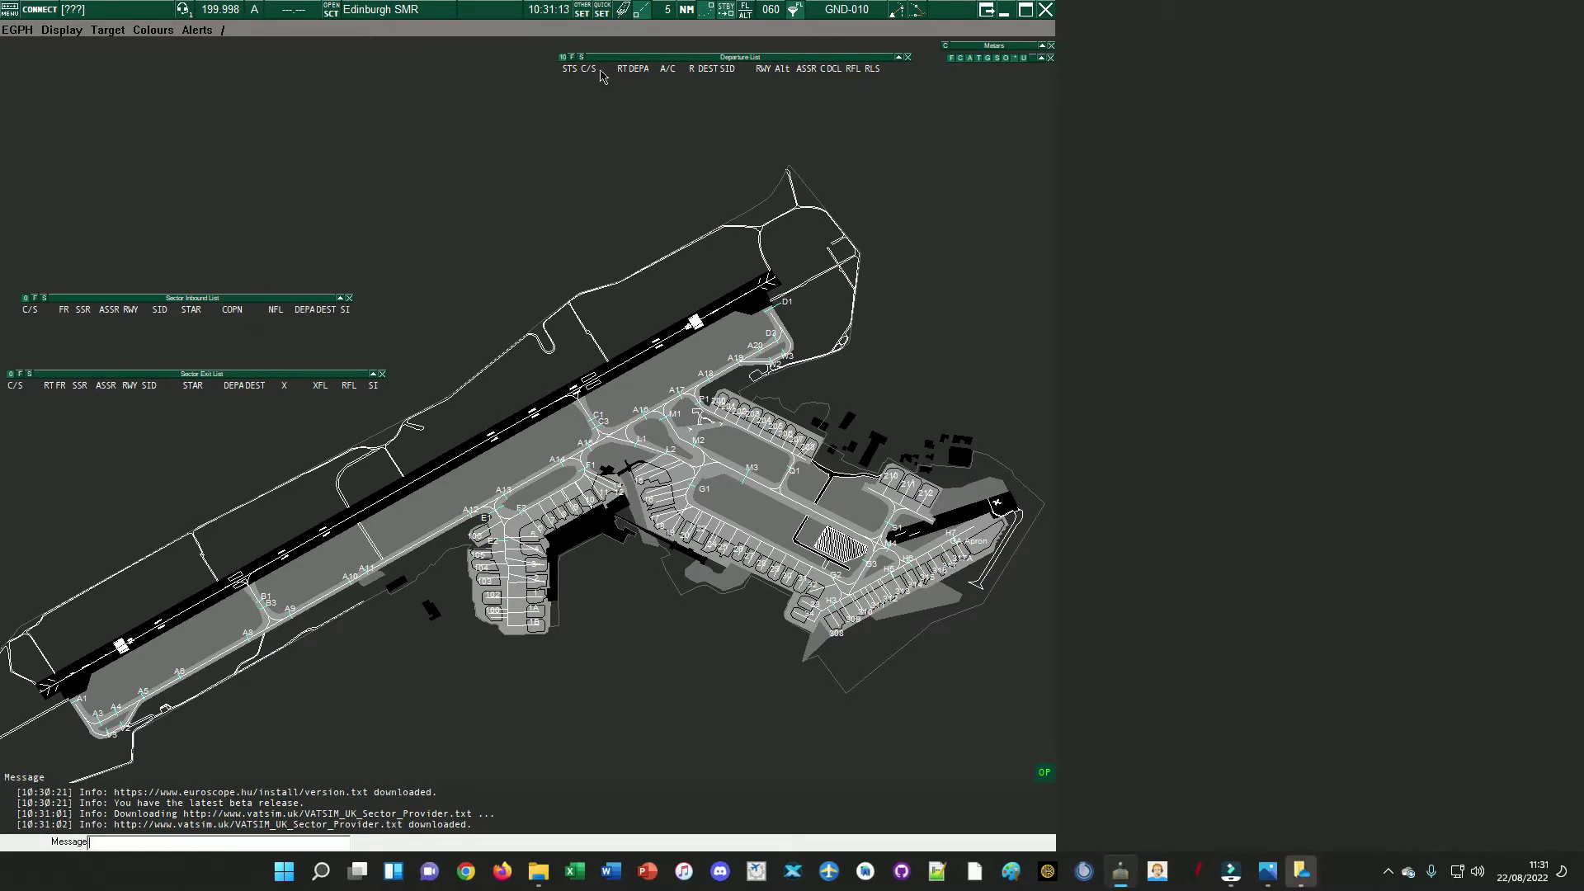
- Turn on Connect SEL to SIL bottom, move the docked lists lower left and the Departure List top-left
{"action": "left_click", "coordinate": [602, 11]}
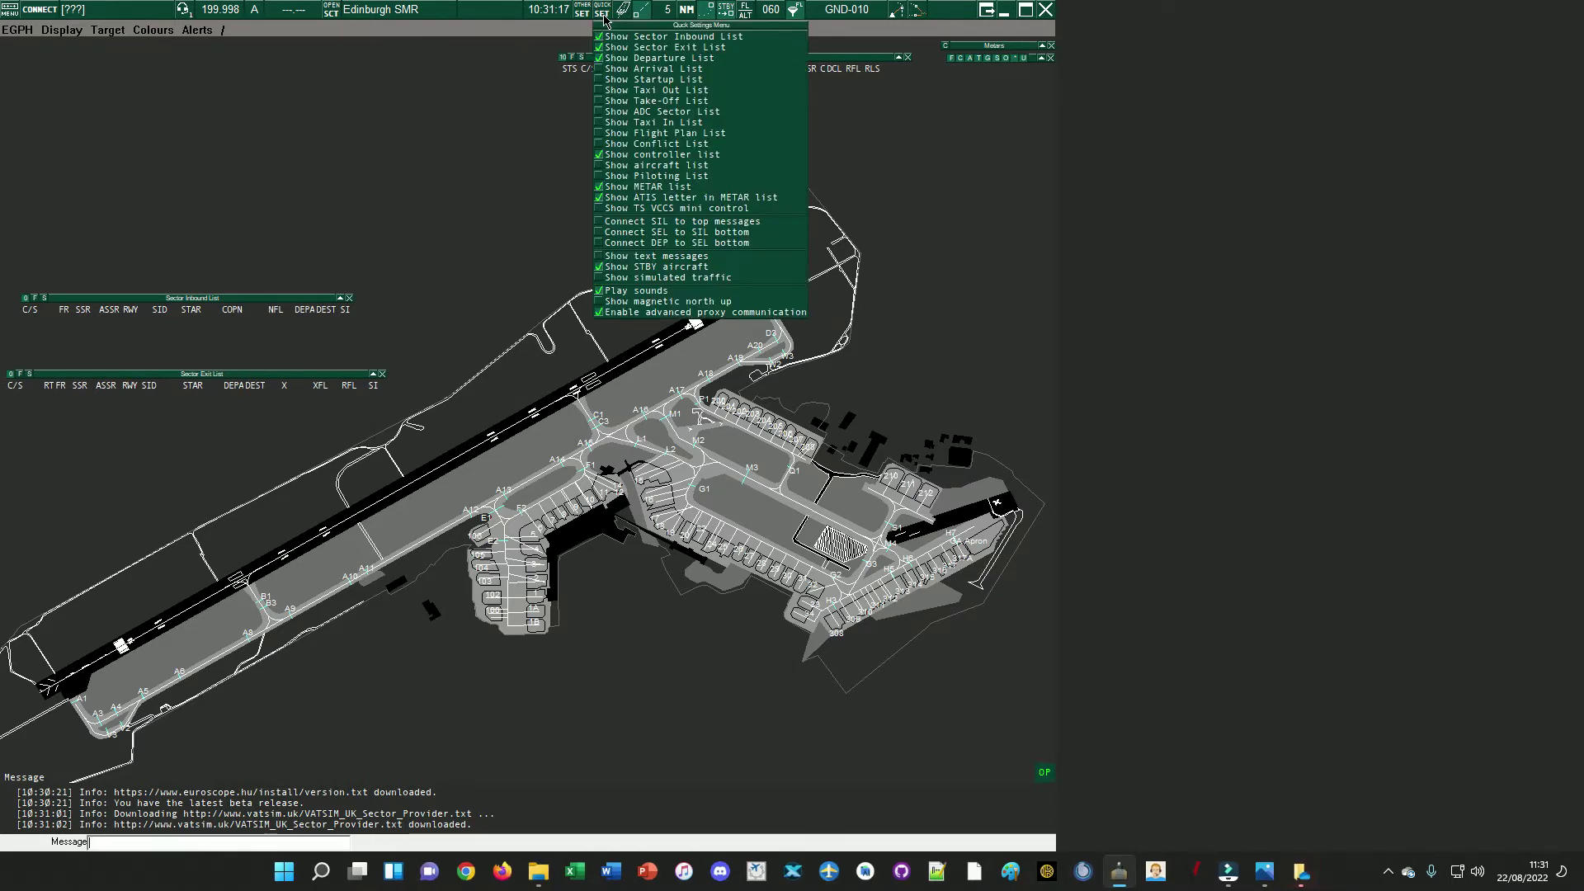
{"action": "left_click", "coordinate": [586, 12]}
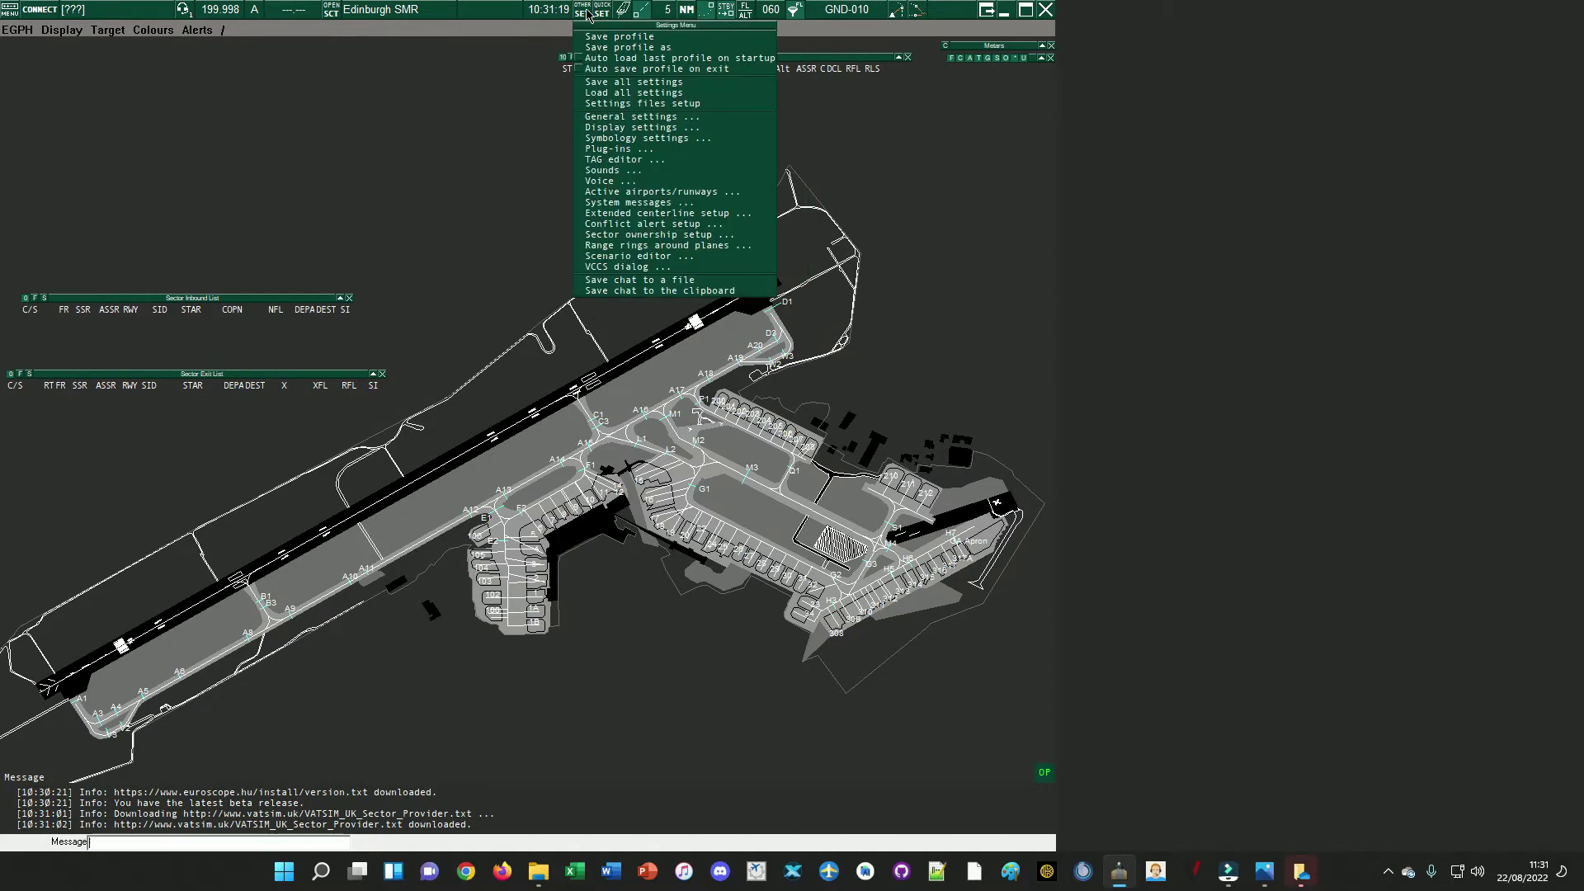
{"action": "left_click", "coordinate": [602, 12]}
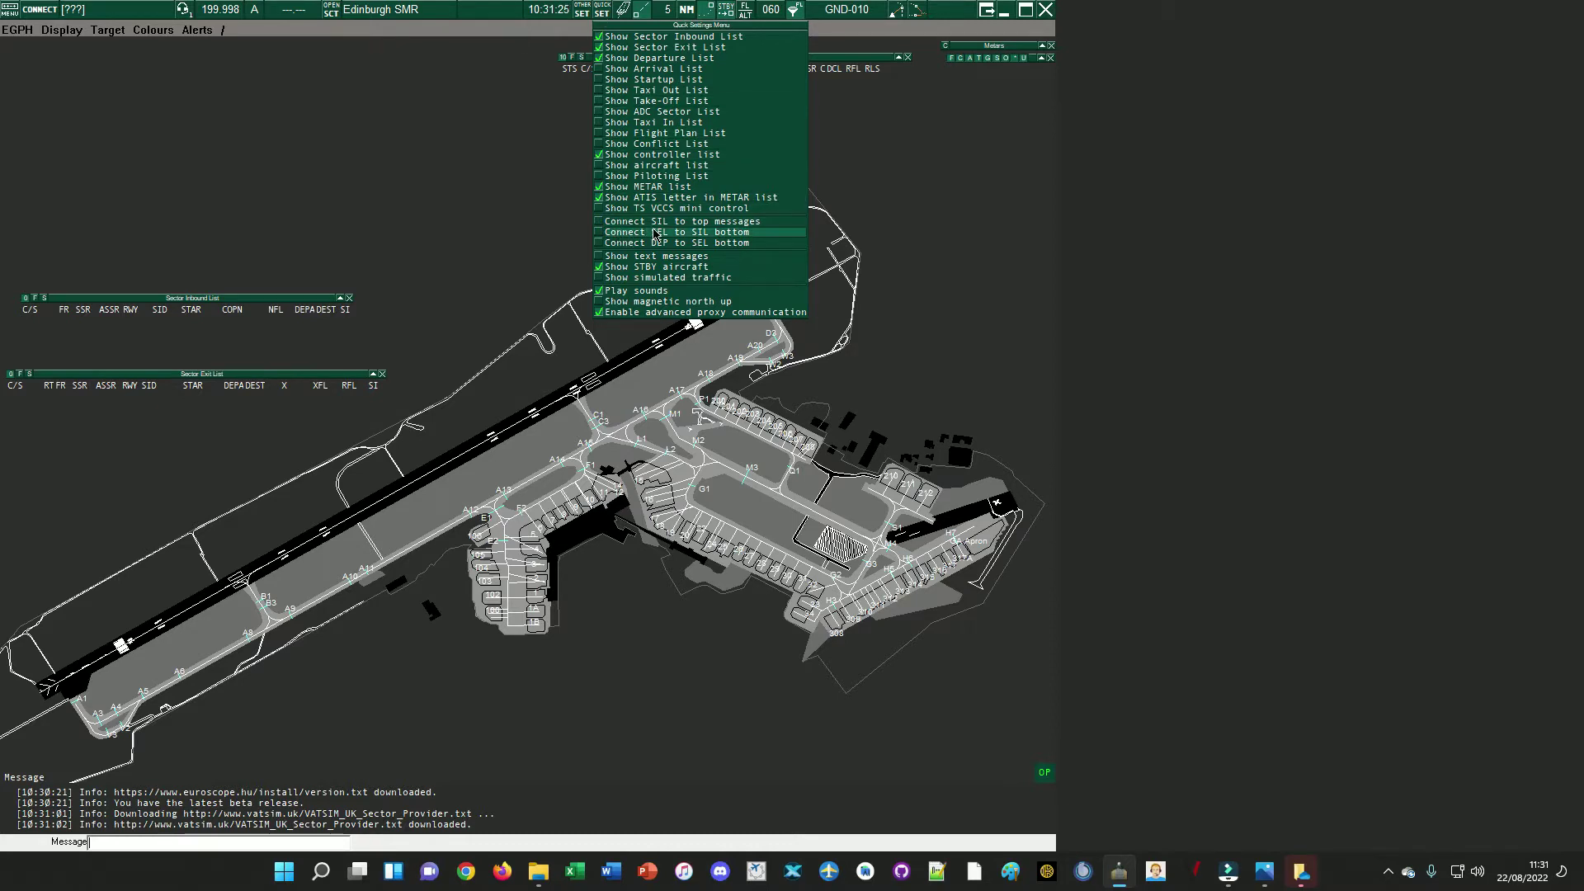
{"action": "left_click", "coordinate": [701, 233]}
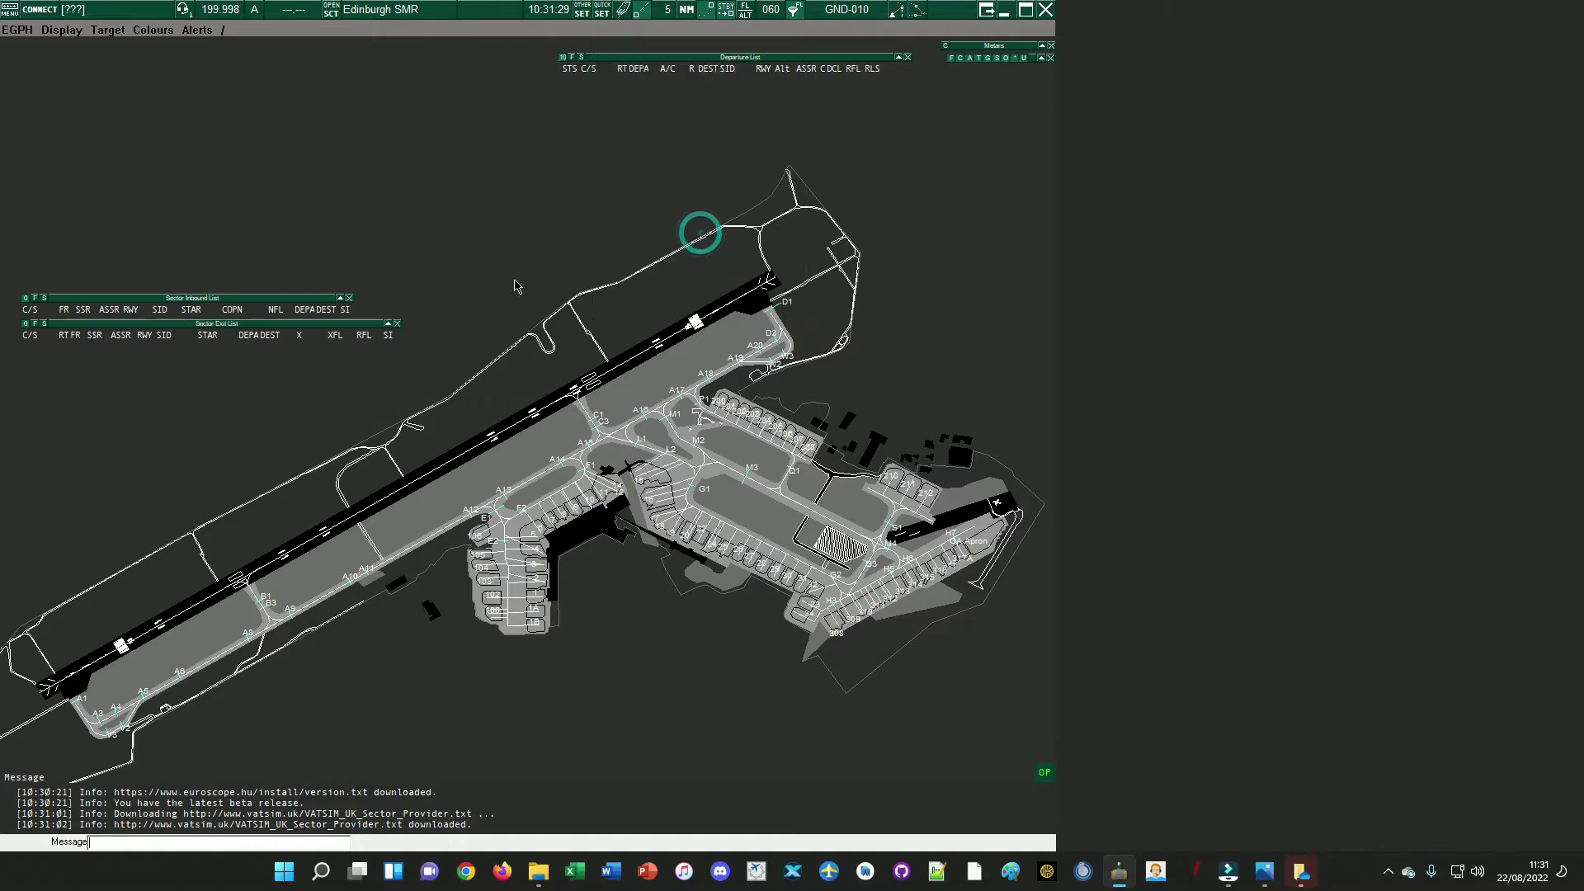
{"action": "left_click_drag", "start_coordinate": [302, 304], "coordinate": [263, 323]}
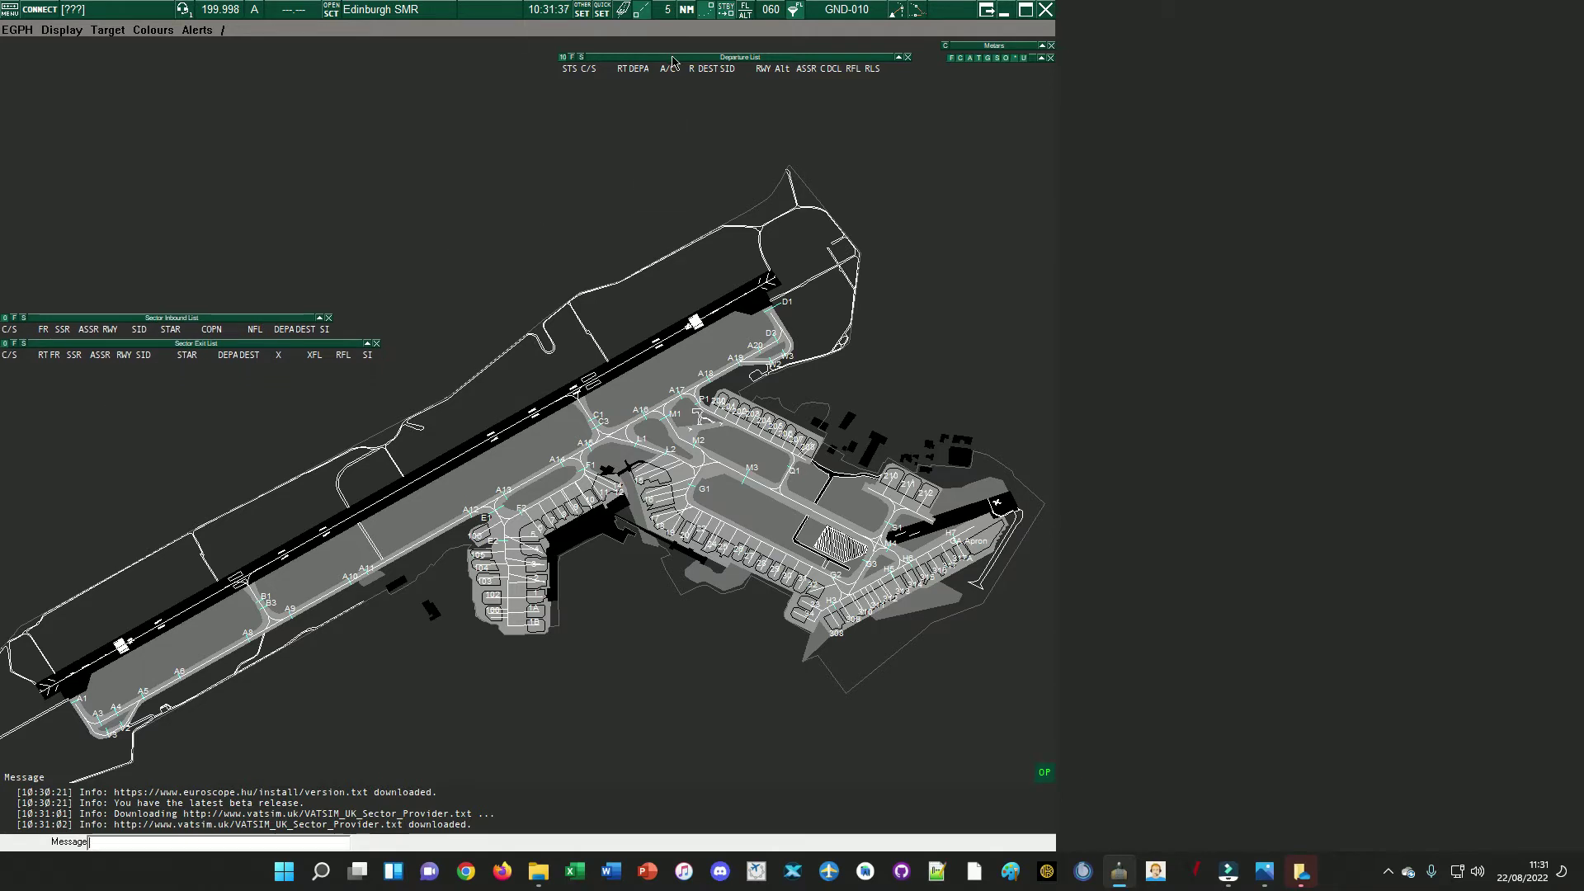
{"action": "left_click_drag", "start_coordinate": [673, 60], "coordinate": [94, 47]}
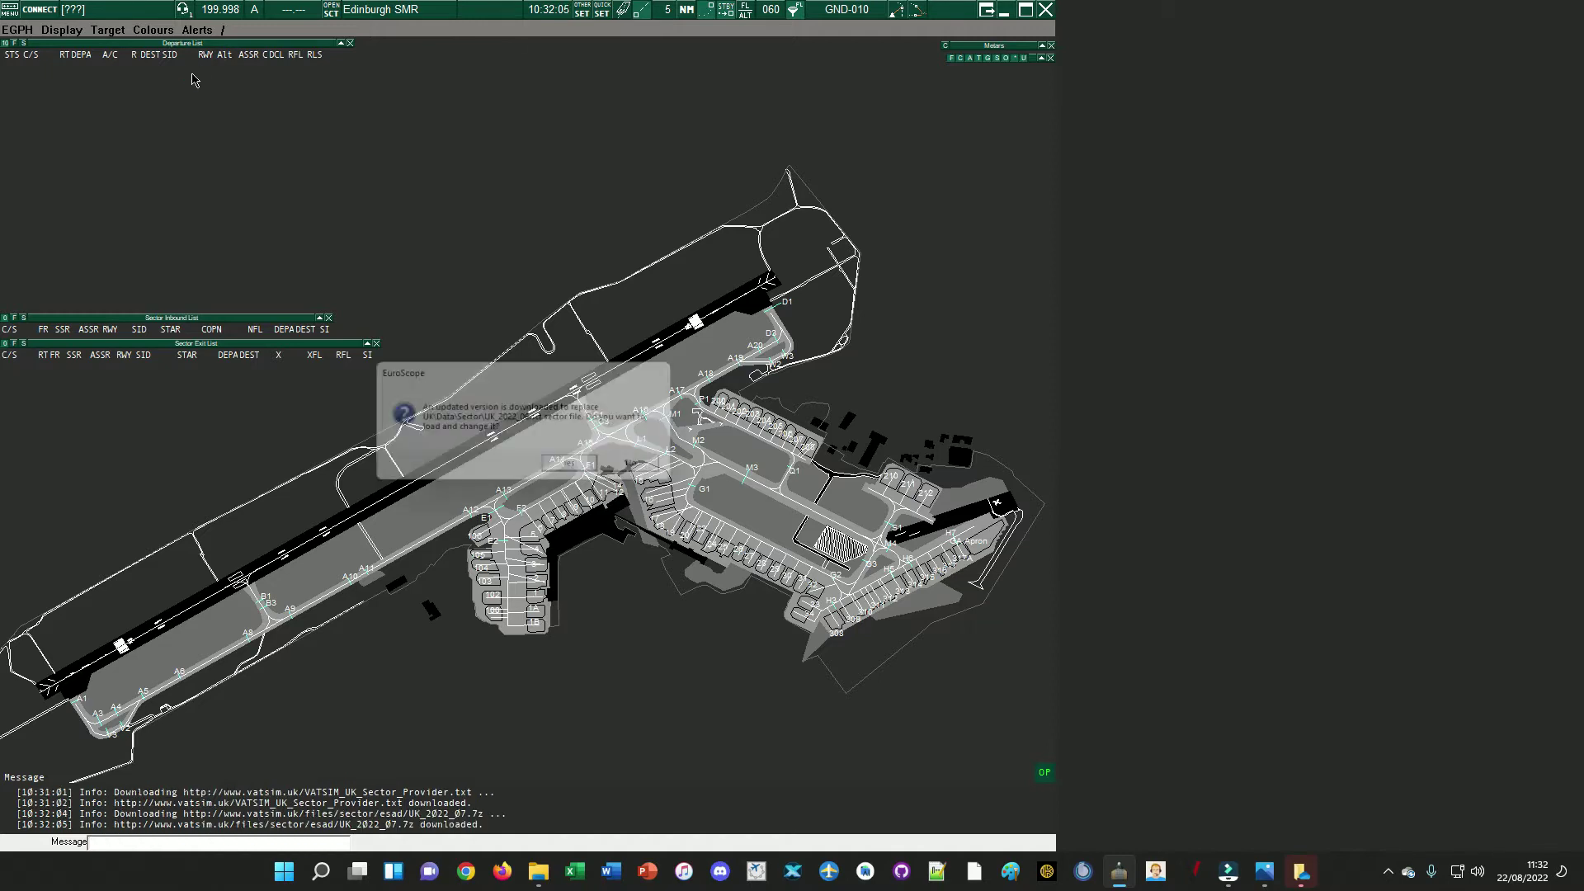
- Accept UK_2022_07.sct for all ASRs and delete the old UK_2022_06.sct
{"action": "left_click", "coordinate": [582, 470]}
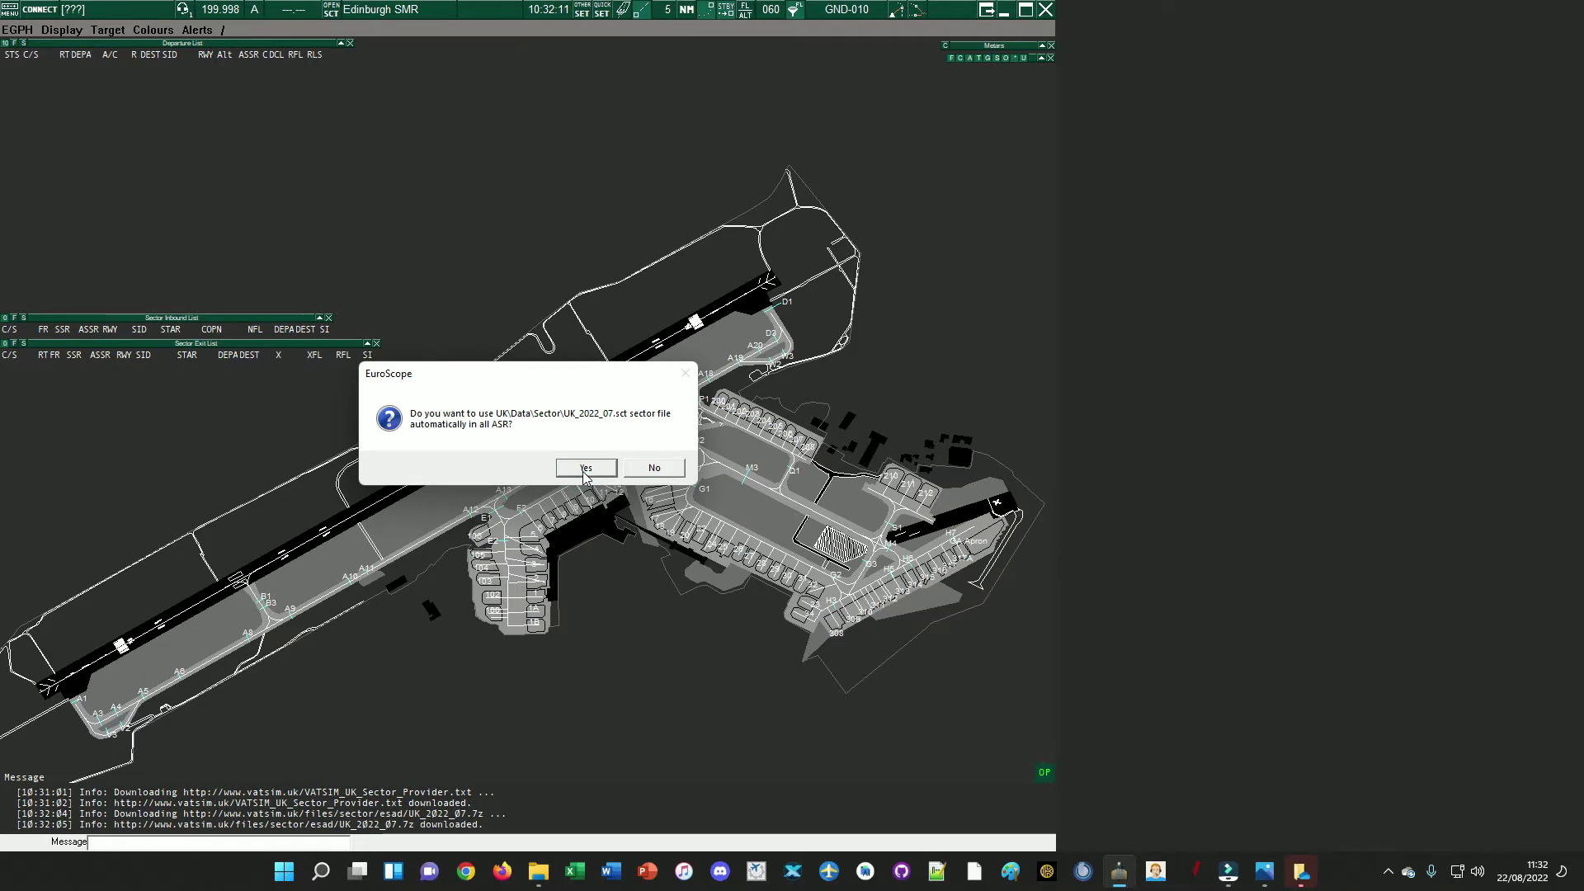
{"action": "left_click", "coordinate": [585, 469]}
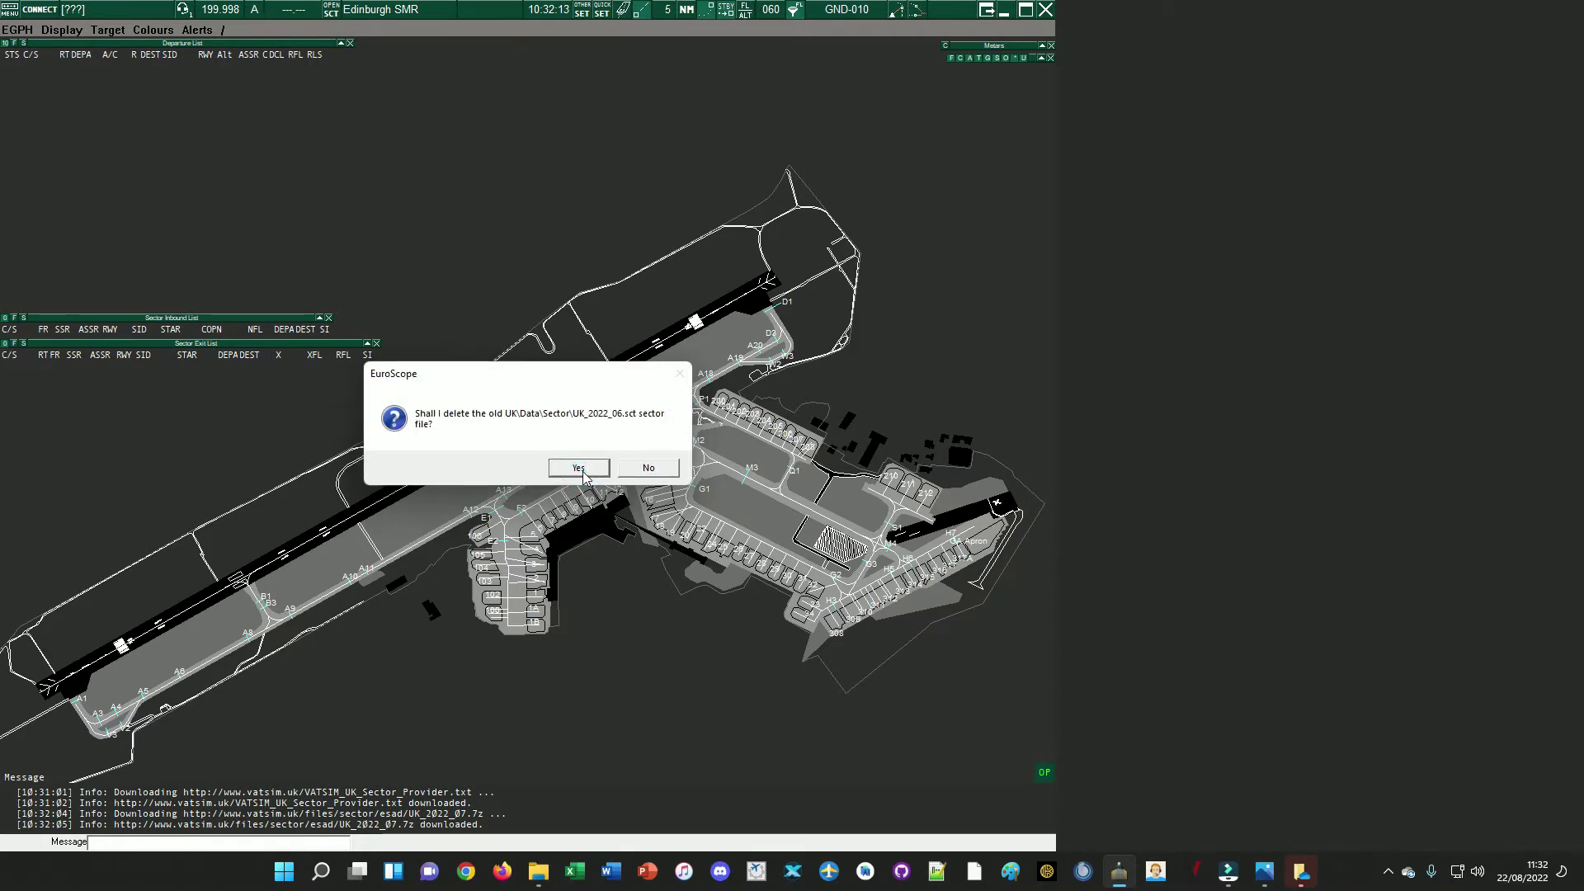
{"action": "left_click", "coordinate": [584, 469]}
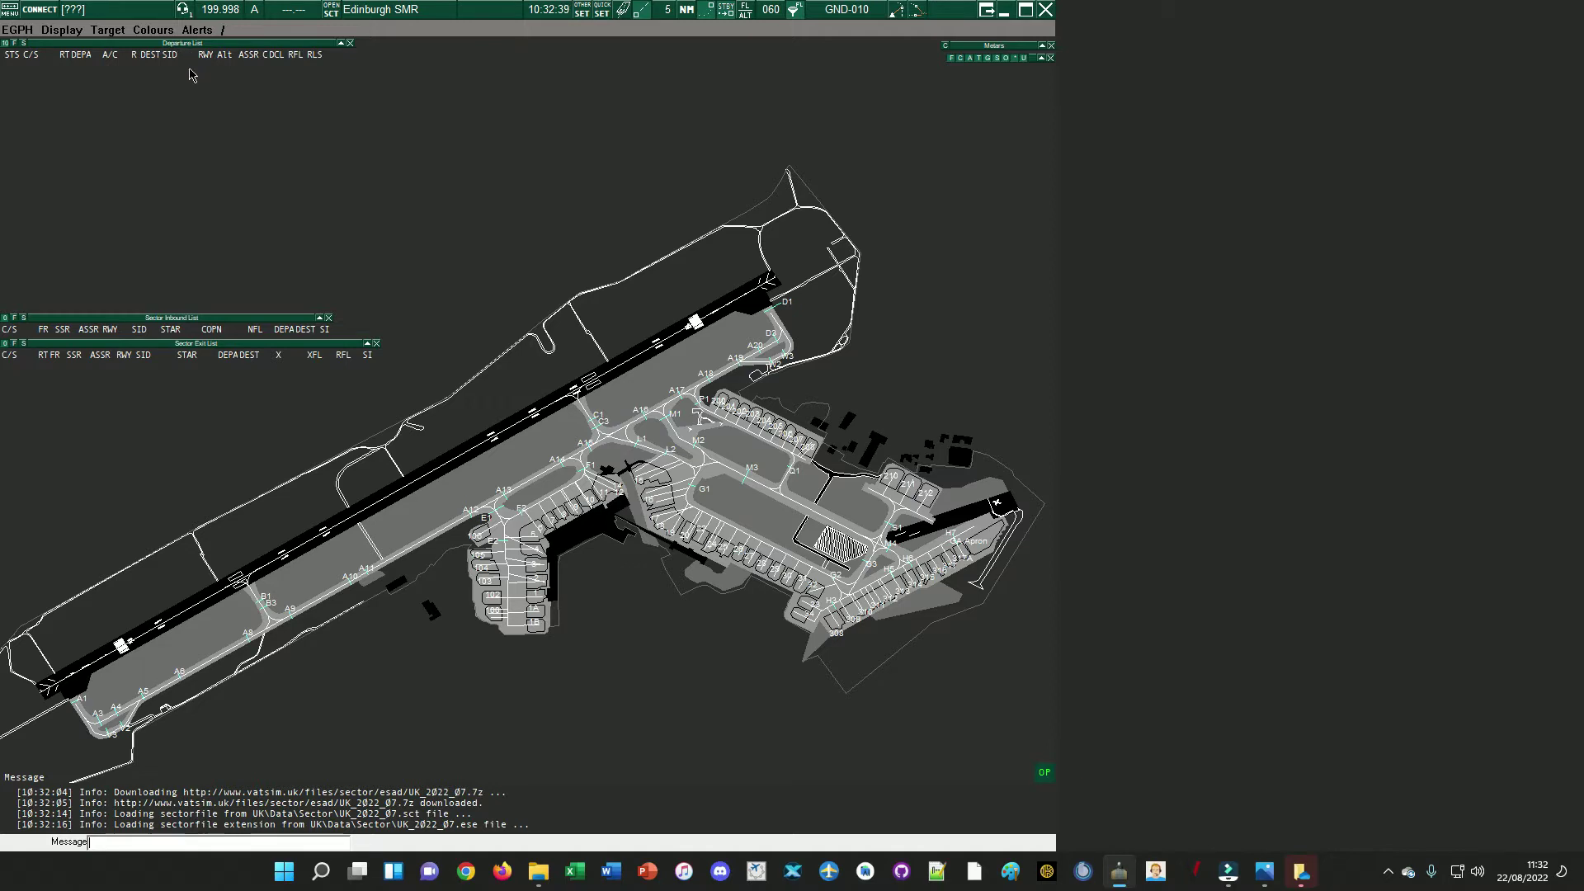
- Add a FIR exit point name column to the Departure List, headed 'Ex' with width 6
{"action": "left_click", "coordinate": [24, 45]}
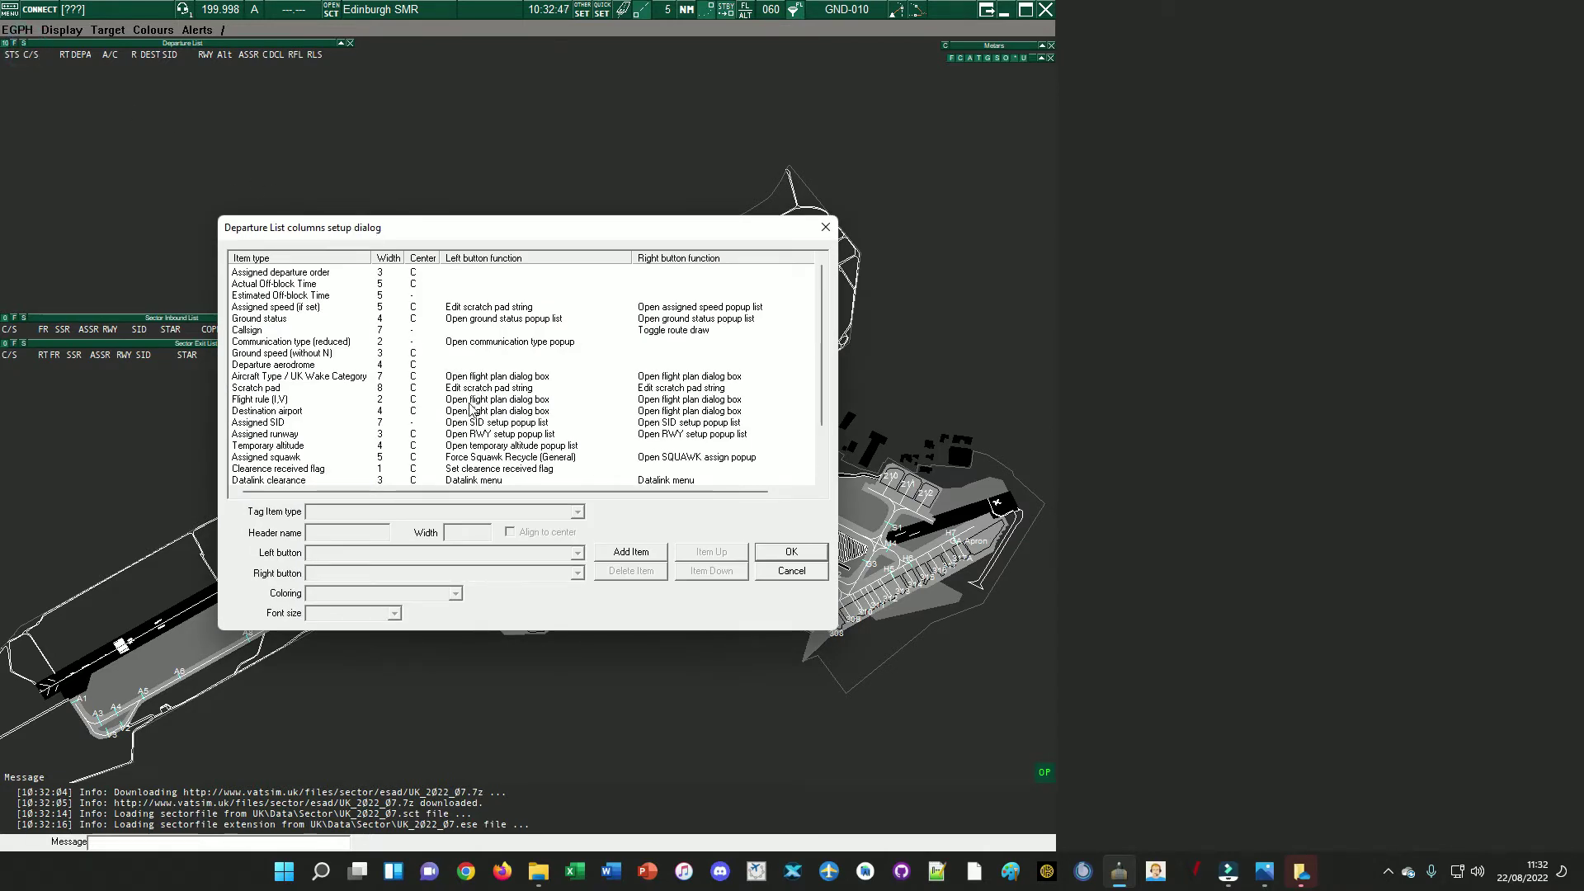
{"action": "scroll", "coordinate": [470, 409], "scroll_direction": "down", "scroll_amount": 2}
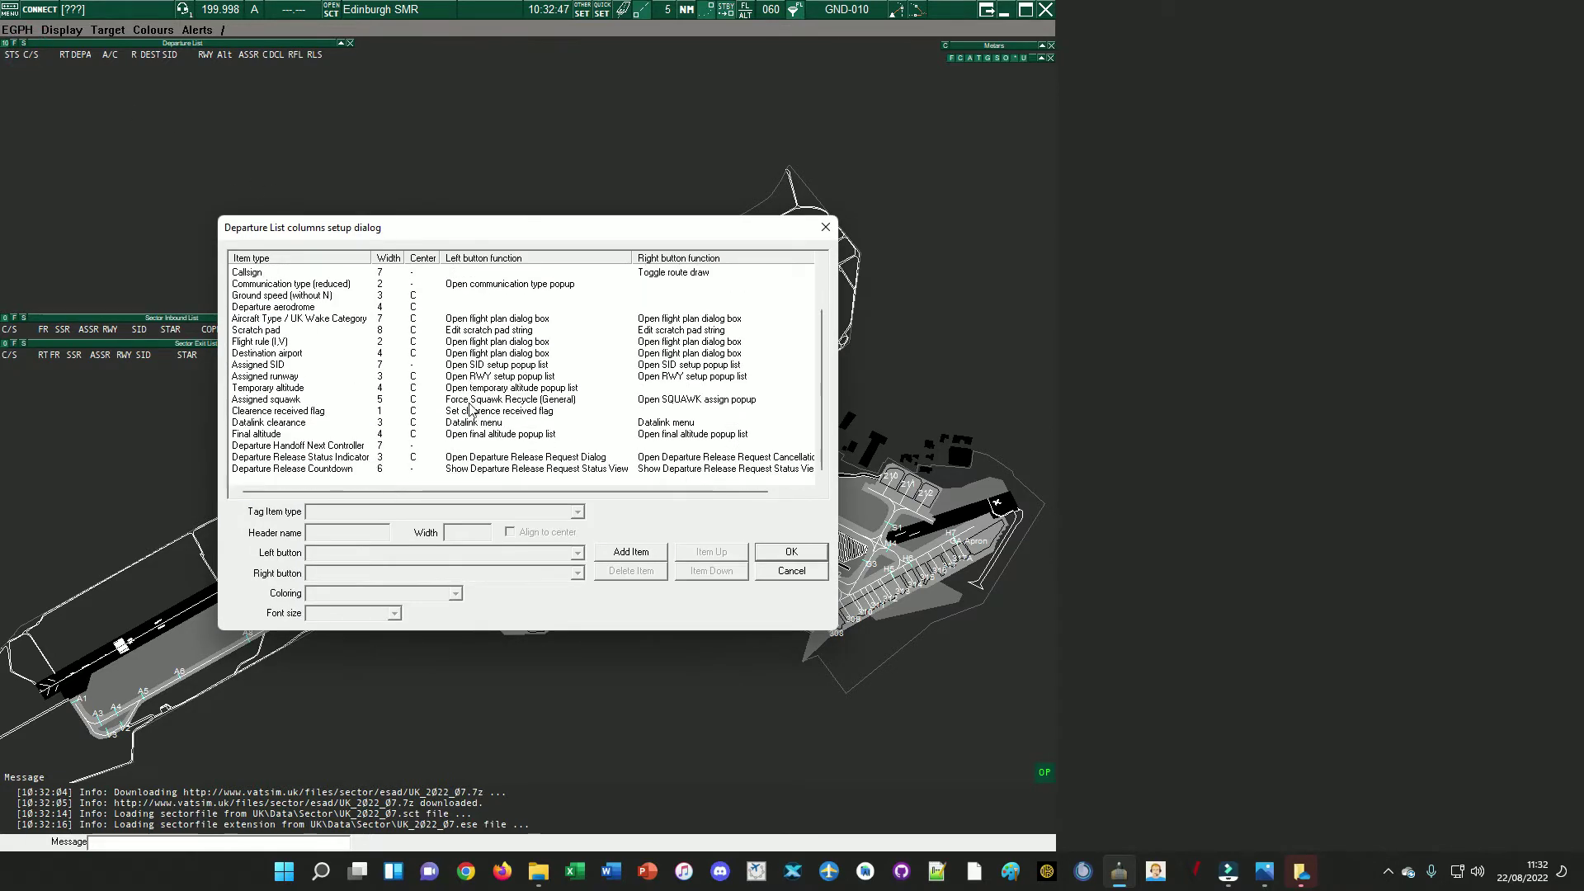
{"action": "left_click", "coordinate": [646, 549]}
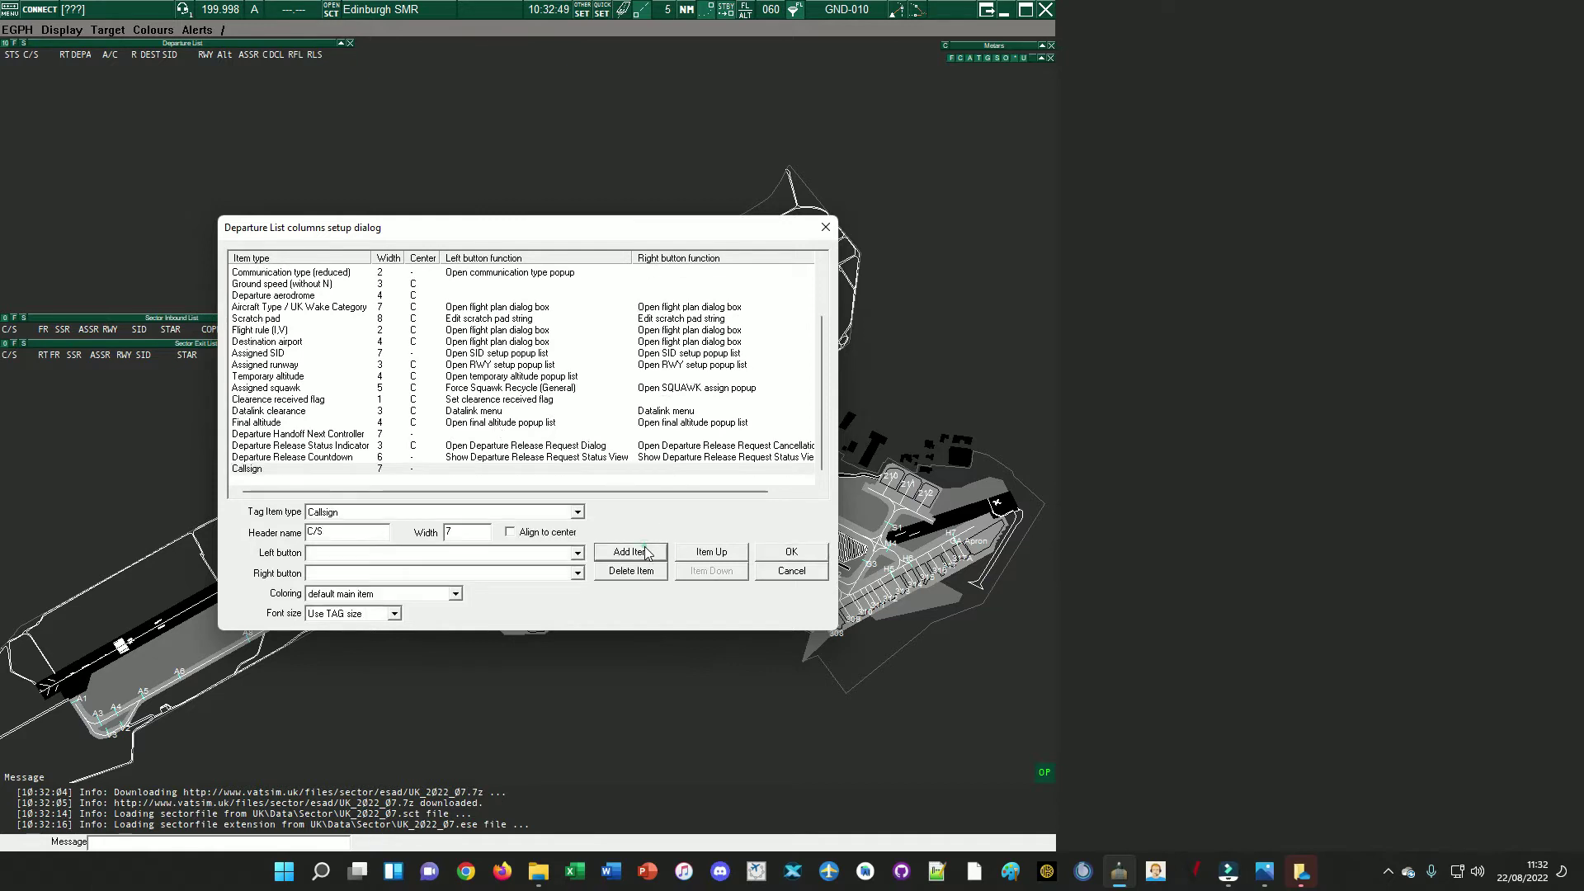
{"action": "left_click", "coordinate": [578, 513]}
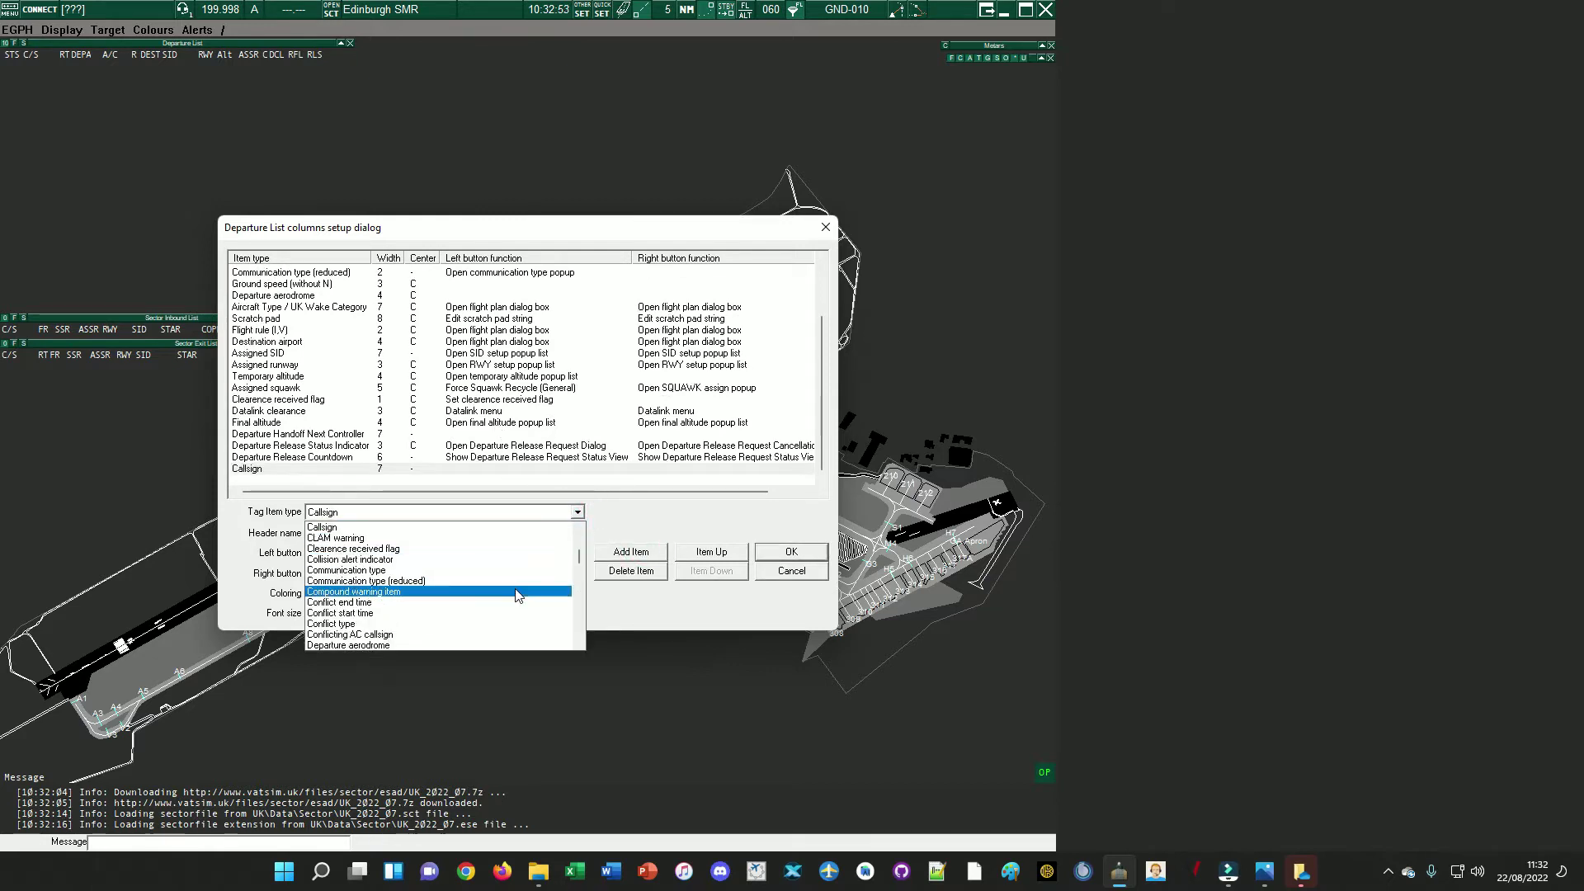
{"action": "scroll", "coordinate": [495, 603], "scroll_direction": "down", "scroll_amount": 8}
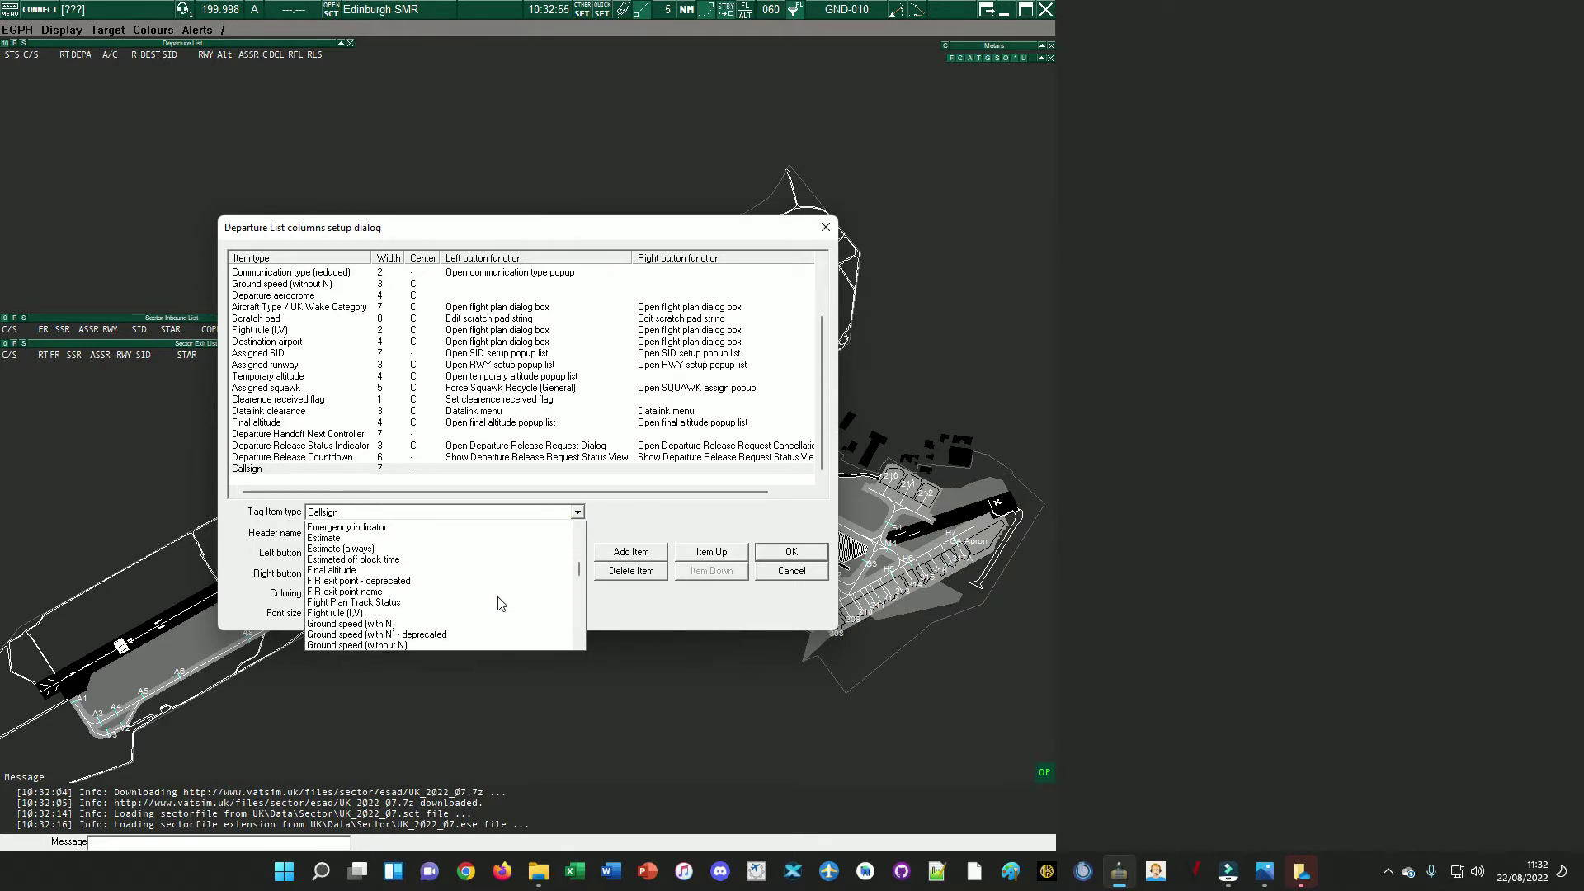
{"action": "left_click", "coordinate": [435, 592]}
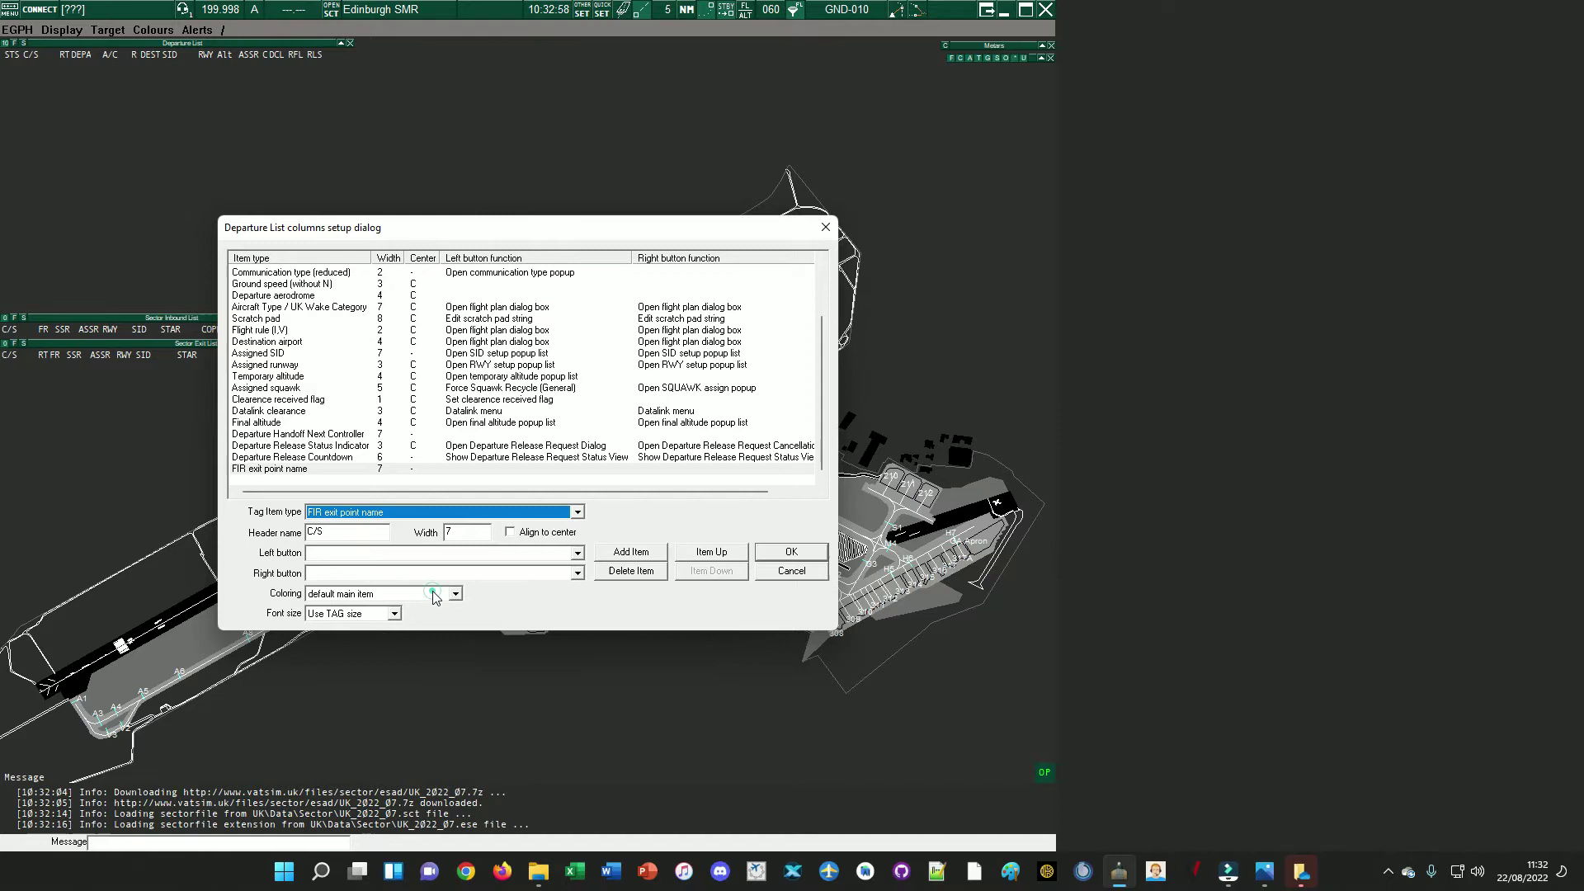
{"action": "left_click", "coordinate": [361, 534]}
{"action": "type", "text": "Exit"}
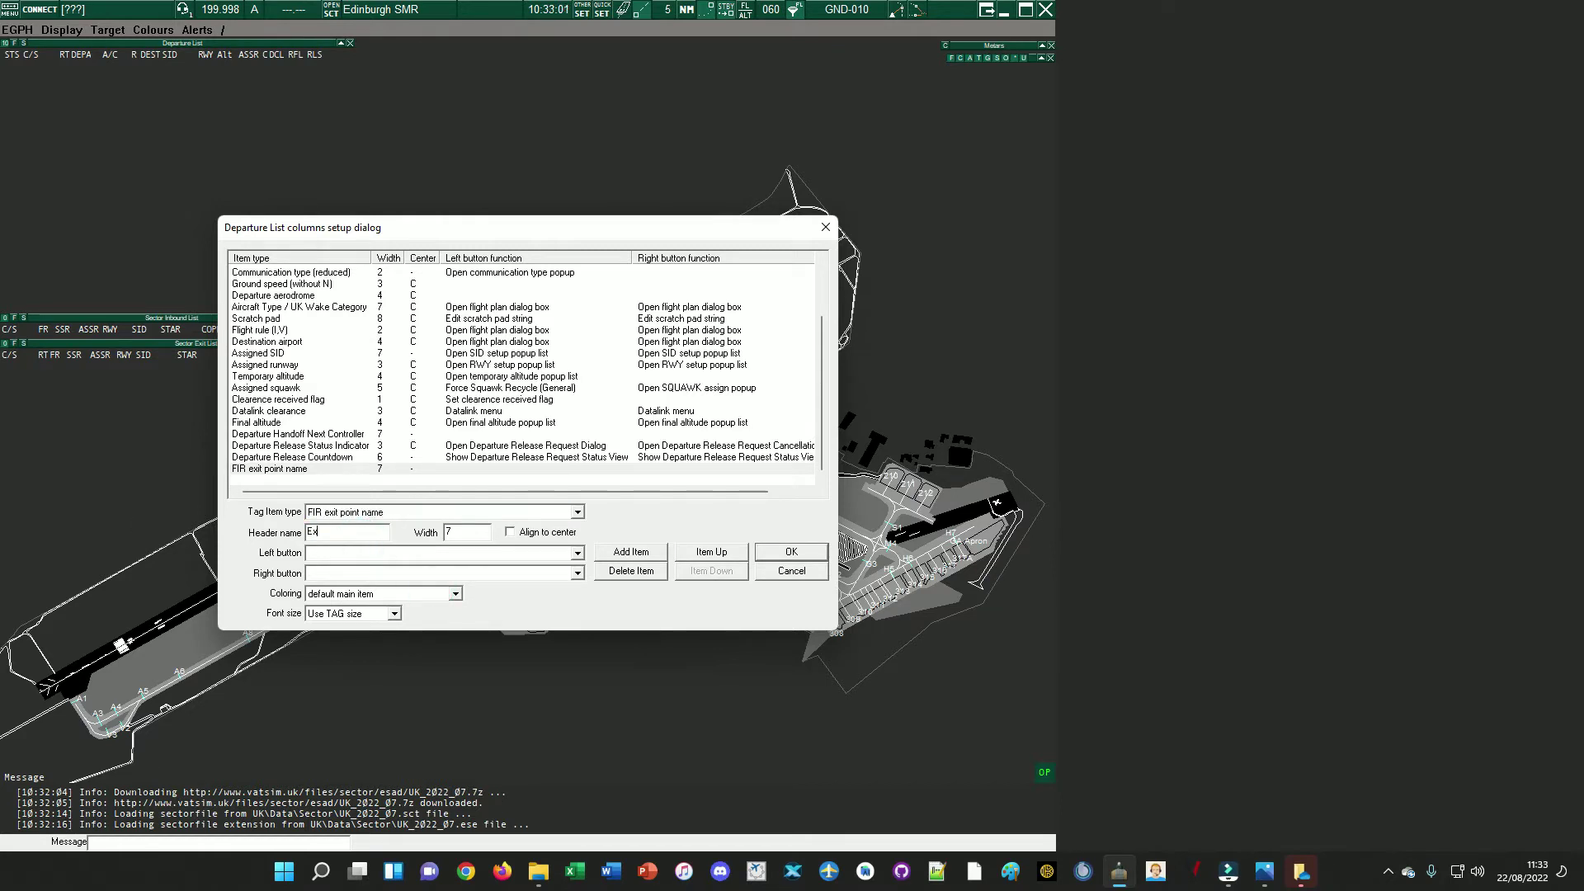
{"action": "double_click", "coordinate": [475, 532]}
{"action": "type", "text": "6"}
- Set both left and right button actions of the new column to Open SRD Search
{"action": "left_click", "coordinate": [578, 552]}
{"action": "scroll", "coordinate": [520, 629], "scroll_direction": "down", "scroll_amount": 1}
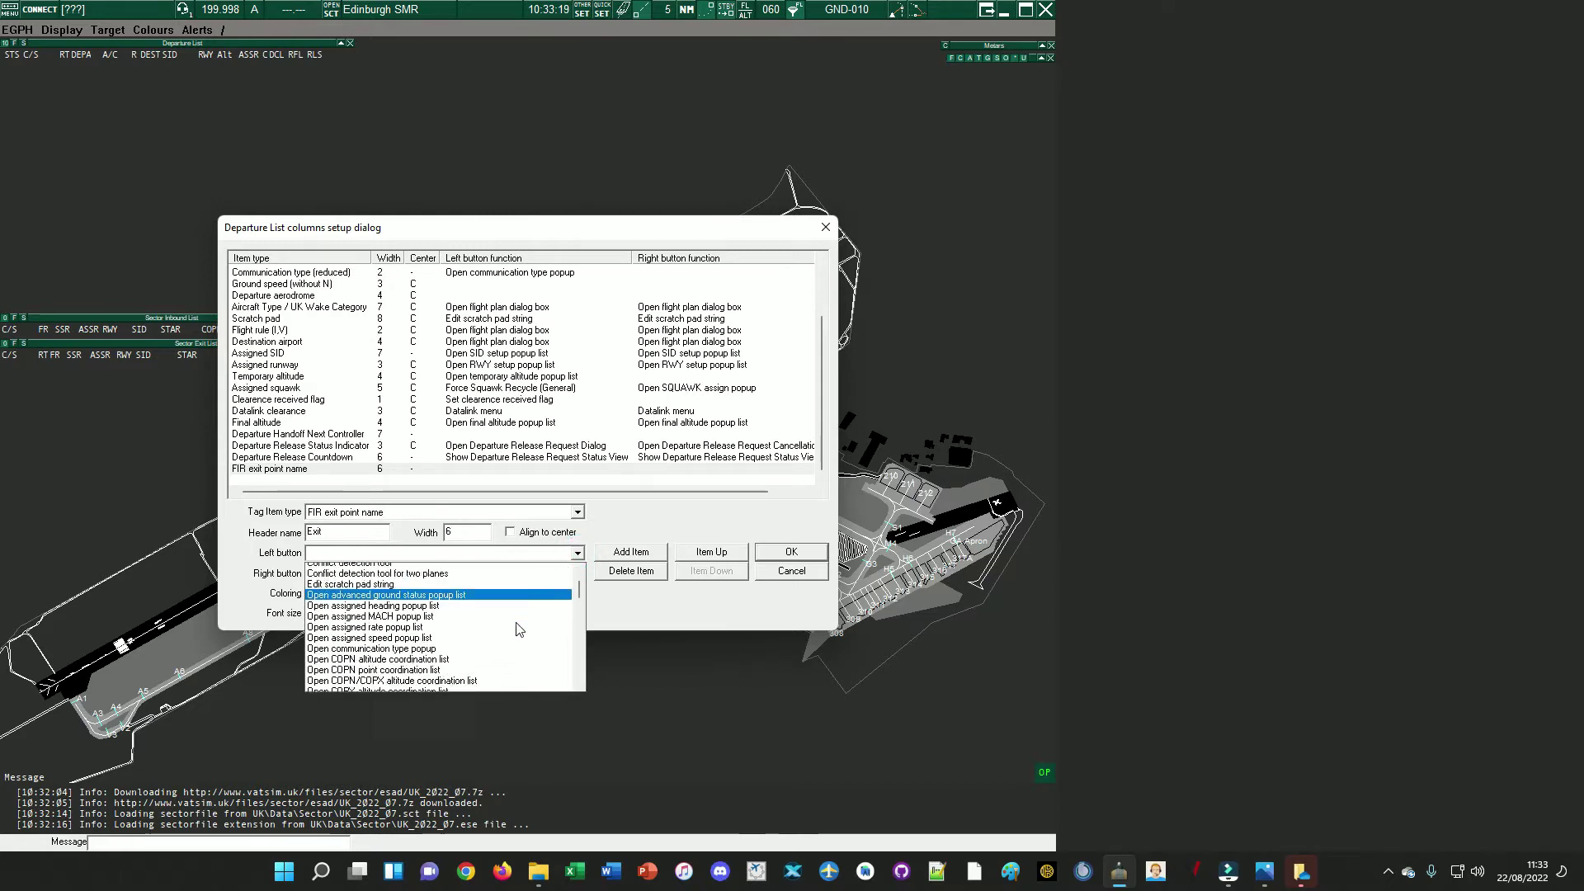
{"action": "scroll", "coordinate": [520, 630], "scroll_direction": "down", "scroll_amount": 8}
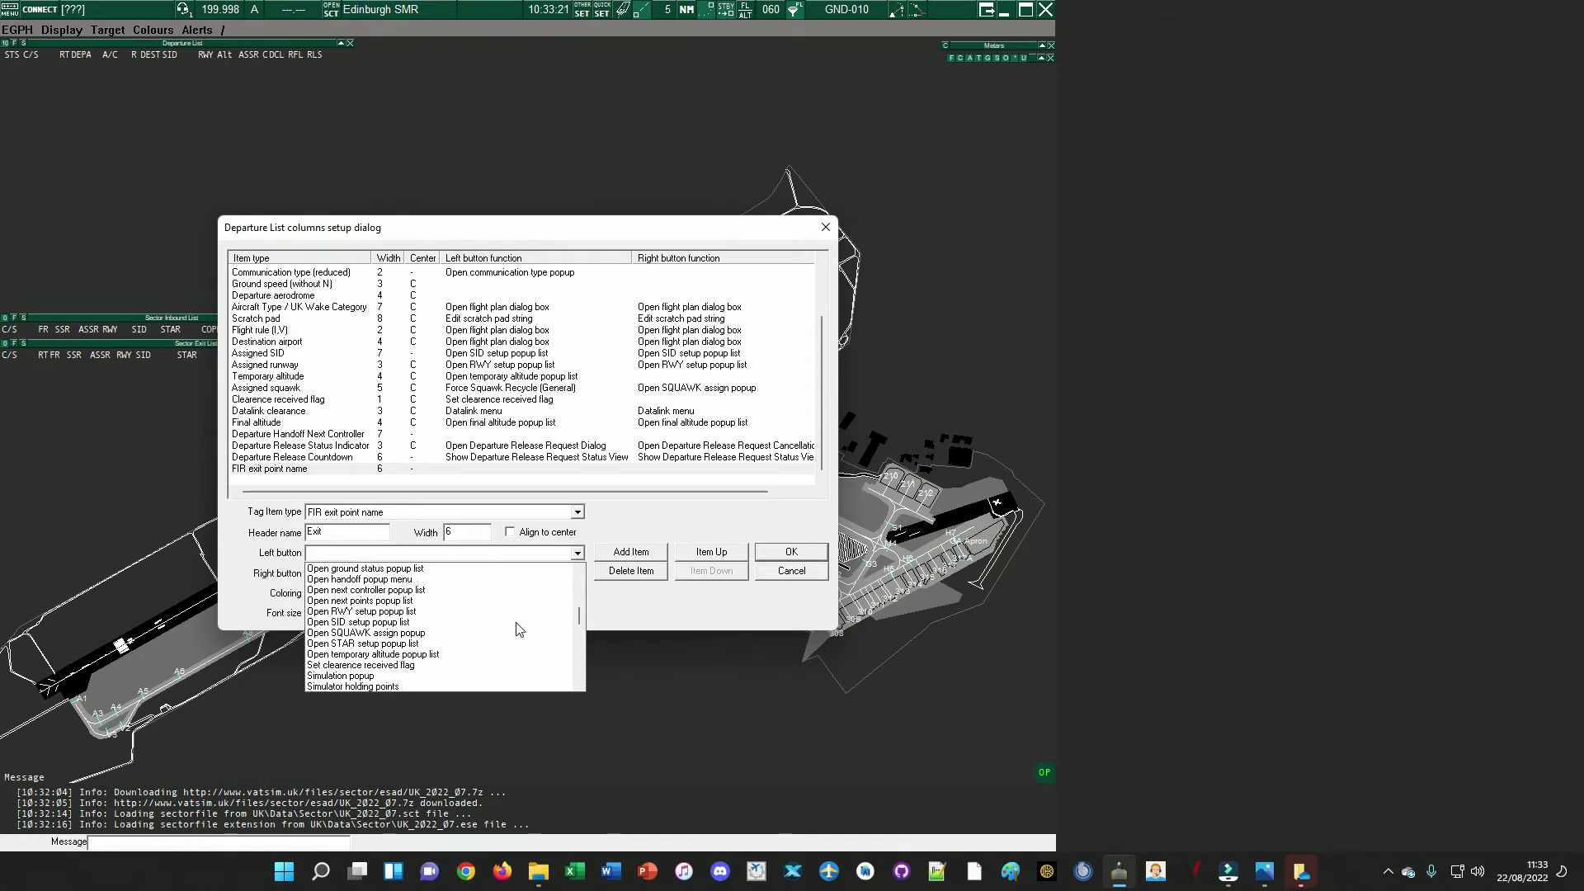
{"action": "scroll", "coordinate": [520, 629], "scroll_direction": "down", "scroll_amount": 8}
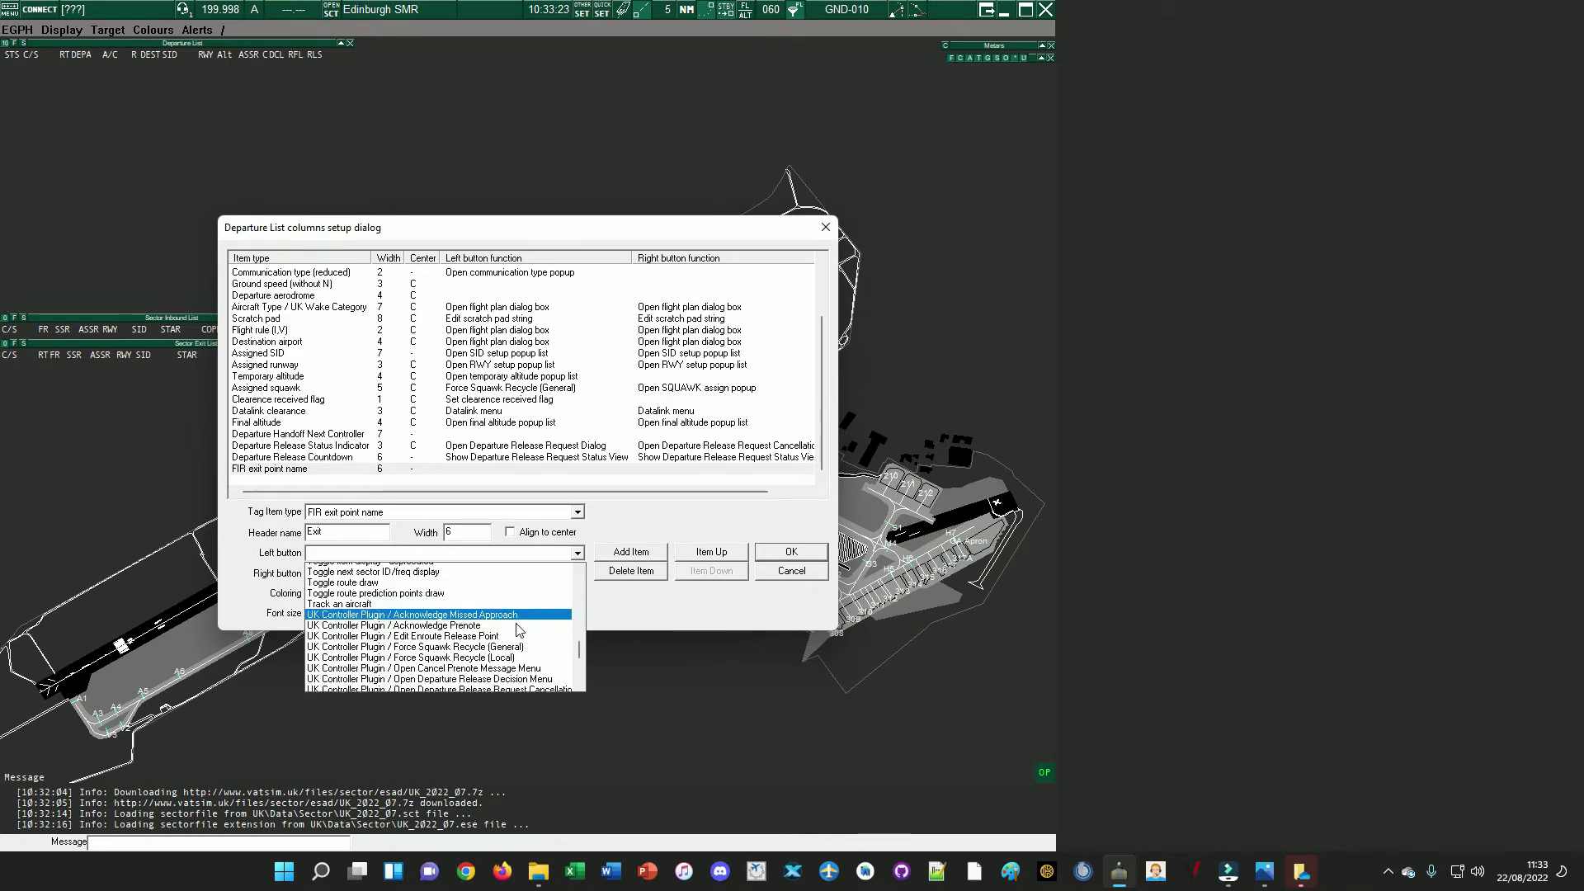
{"action": "scroll", "coordinate": [520, 630], "scroll_direction": "down", "scroll_amount": 4}
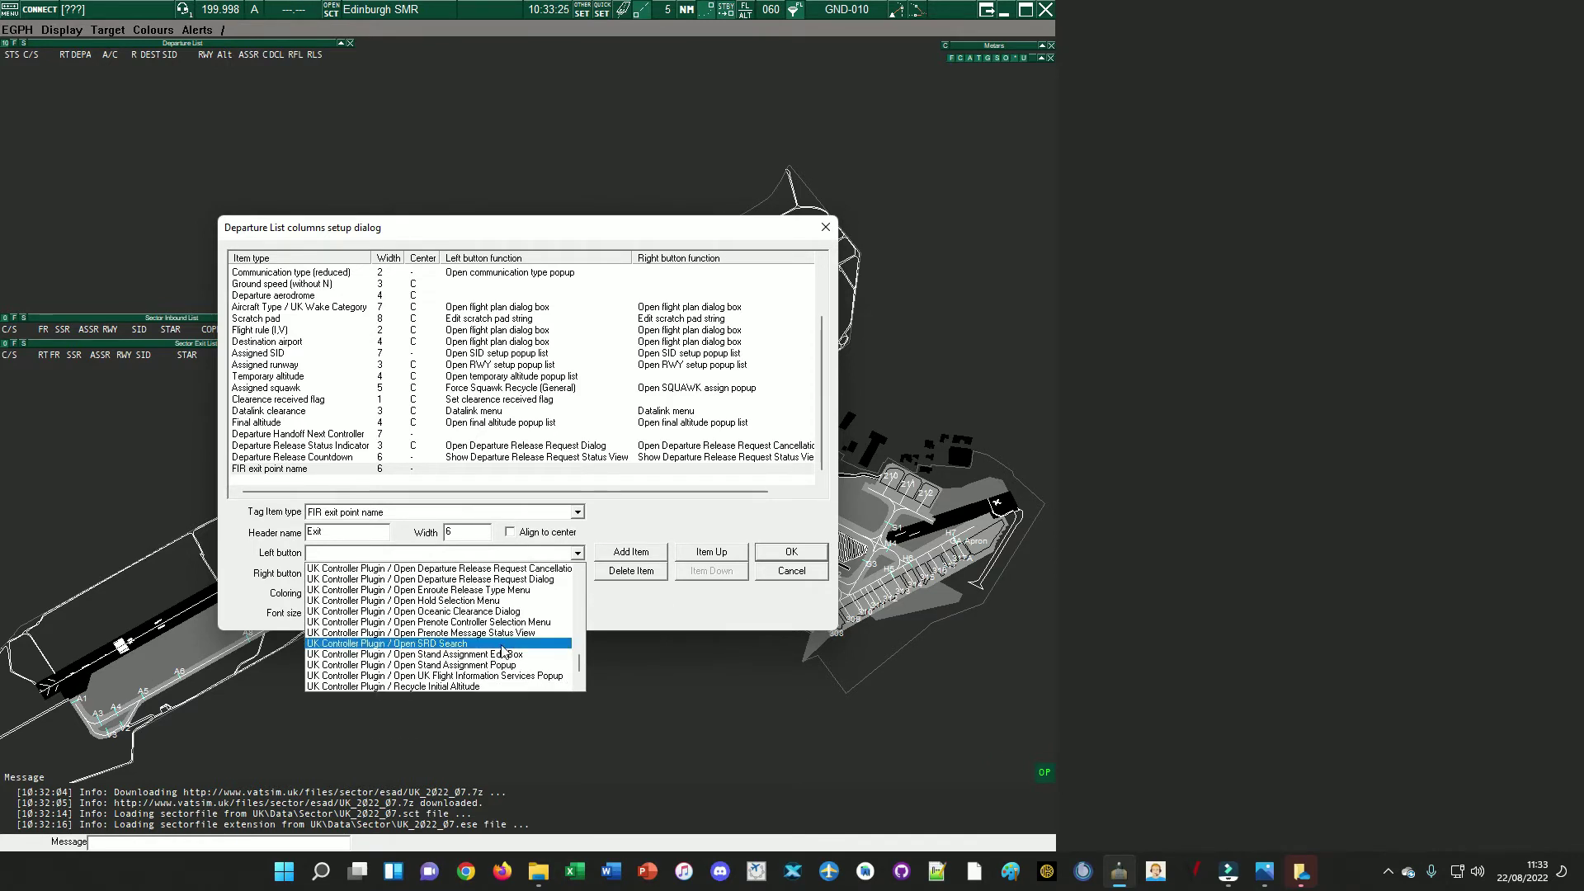
{"action": "left_click", "coordinate": [501, 645]}
{"action": "left_click", "coordinate": [577, 573]}
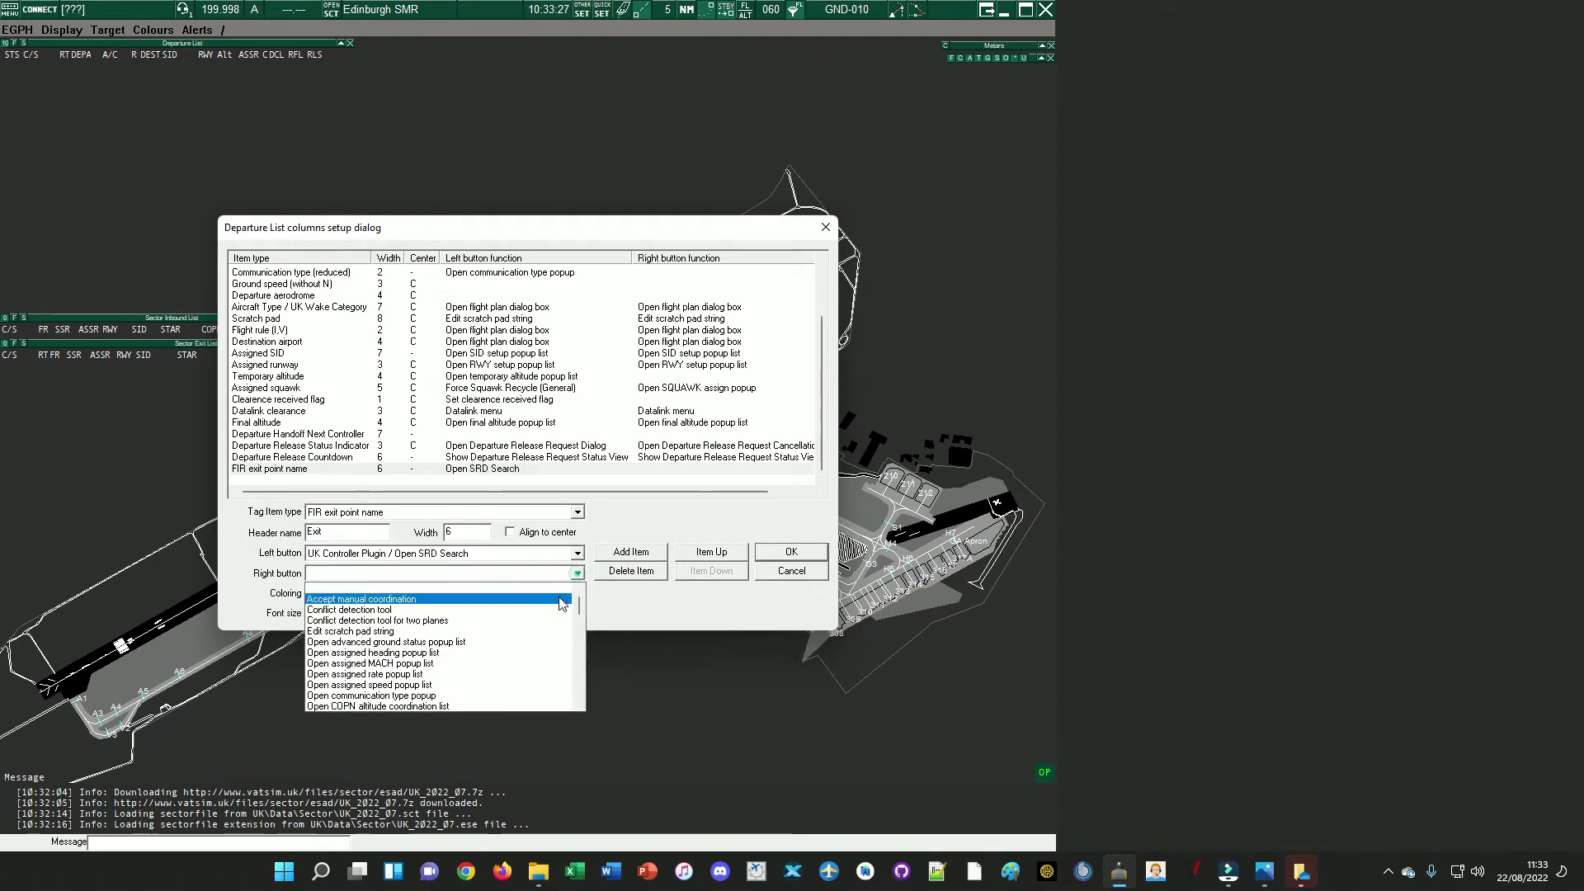
{"action": "scroll", "coordinate": [544, 618], "scroll_direction": "down", "scroll_amount": 12}
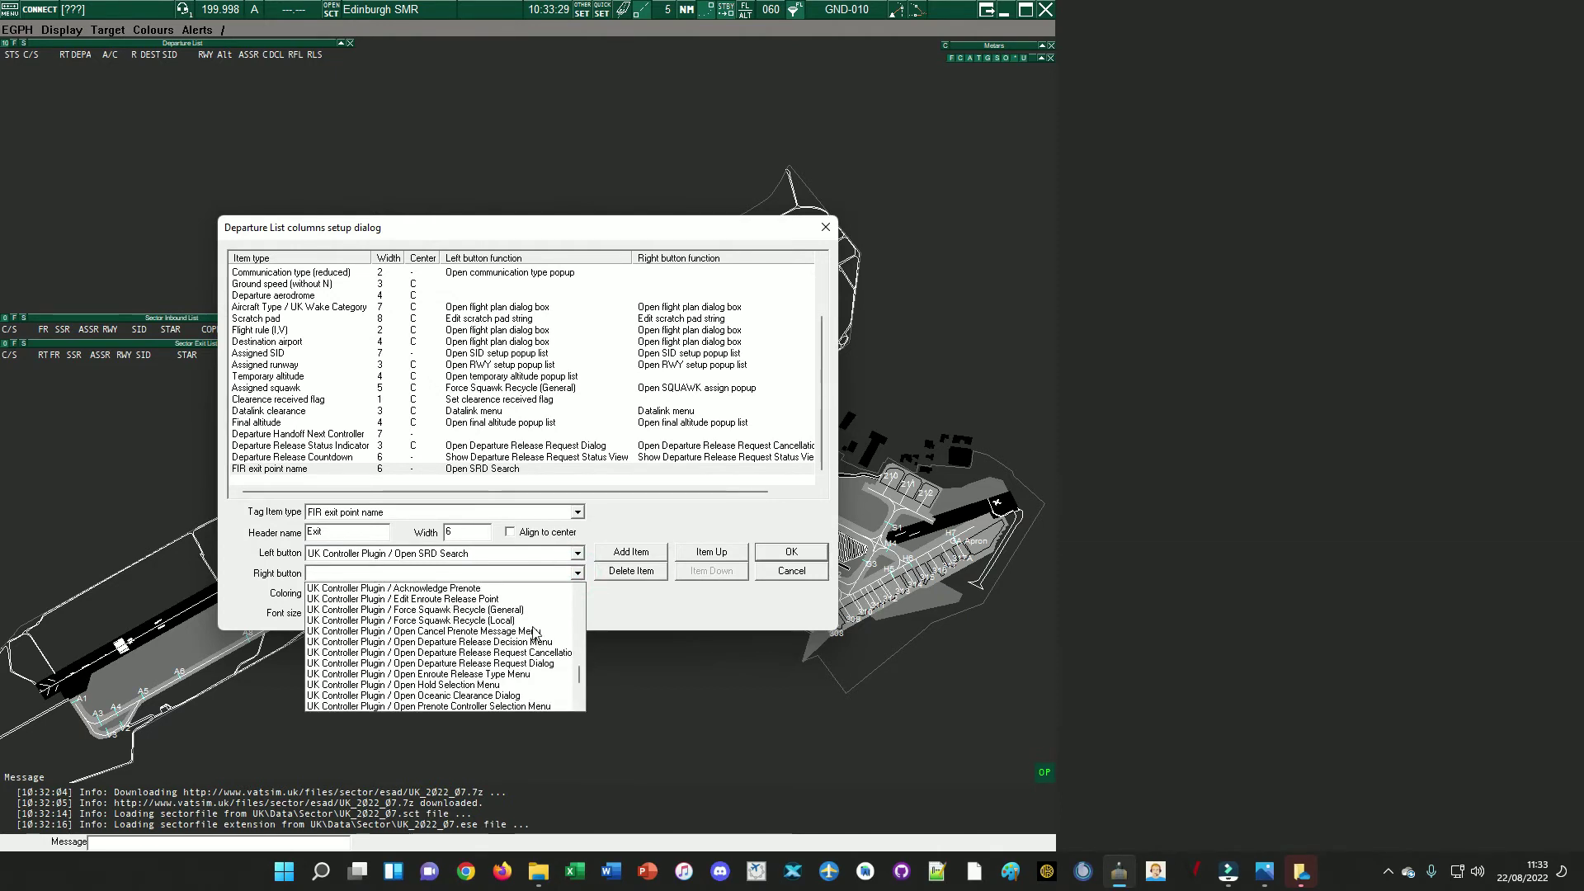
{"action": "scroll", "coordinate": [534, 633], "scroll_direction": "down", "scroll_amount": 4}
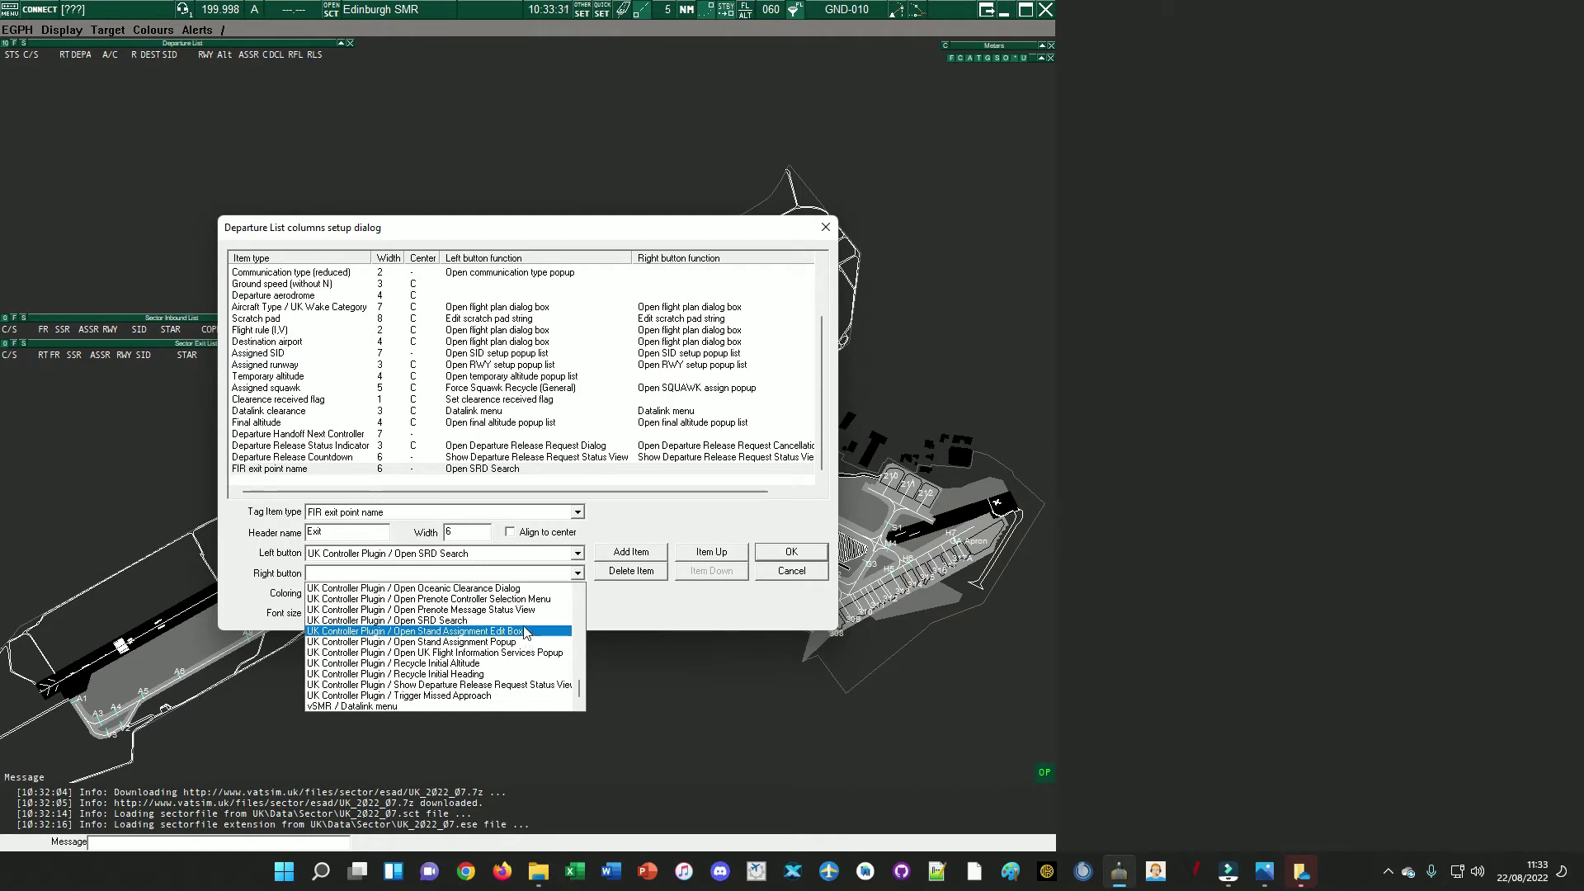
{"action": "left_click", "coordinate": [526, 621]}
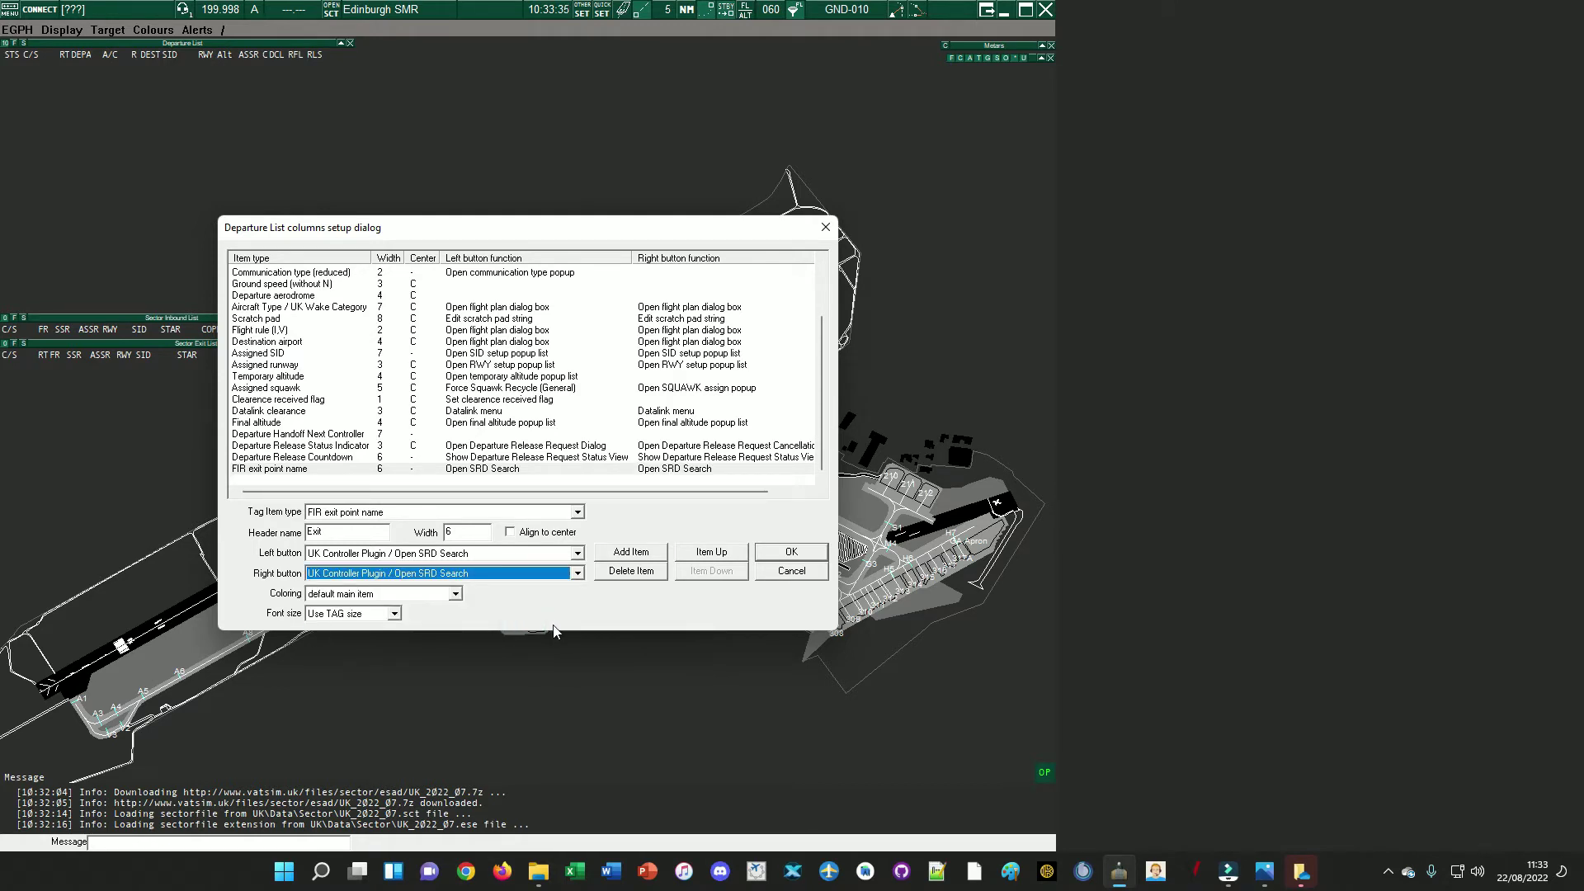
- Move the exit point column up five places to sit before DEST and save the setup
{"action": "left_click", "coordinate": [297, 470]}
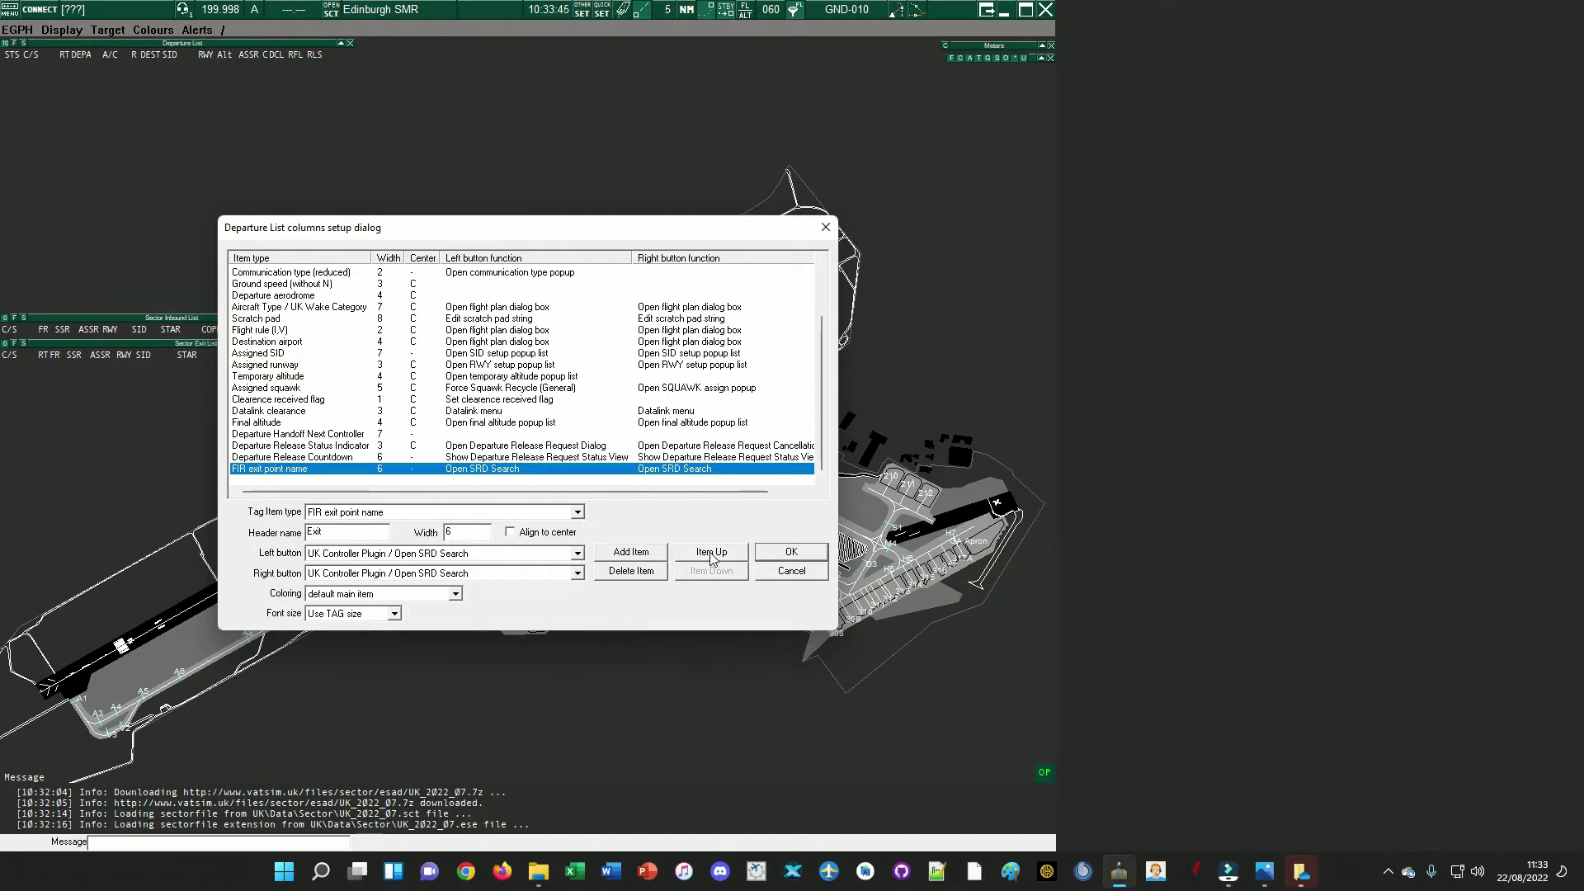
{"action": "left_click", "coordinate": [710, 552]}
{"action": "left_click", "coordinate": [710, 553]}
{"action": "left_click", "coordinate": [710, 552]}
{"action": "left_click", "coordinate": [711, 553]}
{"action": "left_click", "coordinate": [710, 553]}
{"action": "left_click", "coordinate": [711, 553]}
{"action": "left_click", "coordinate": [710, 553]}
{"action": "left_click", "coordinate": [711, 553]}
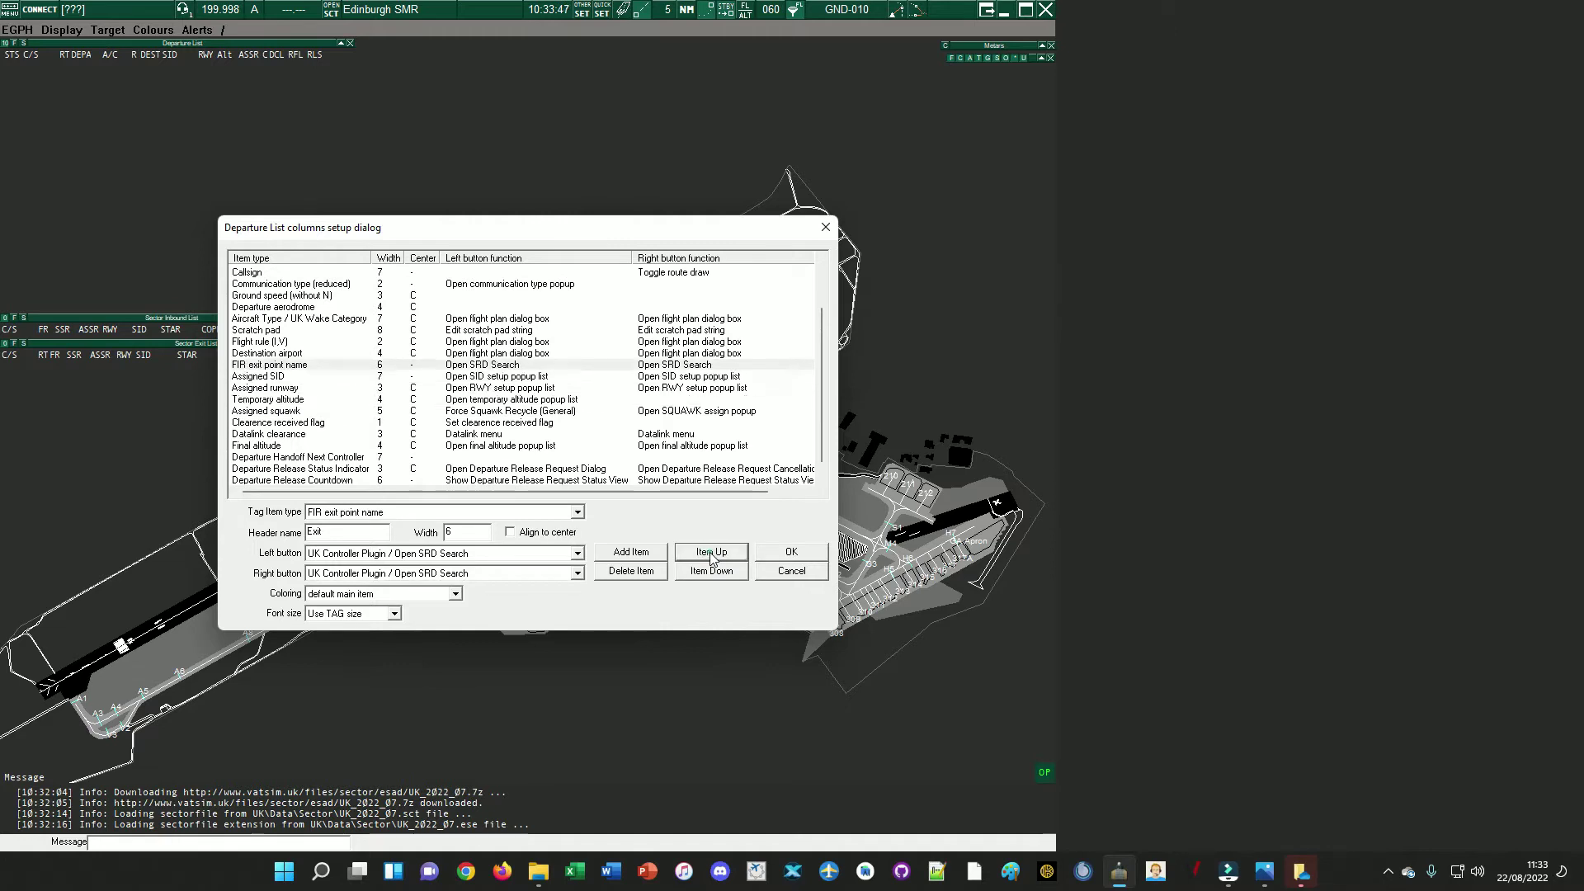
{"action": "left_click", "coordinate": [710, 553]}
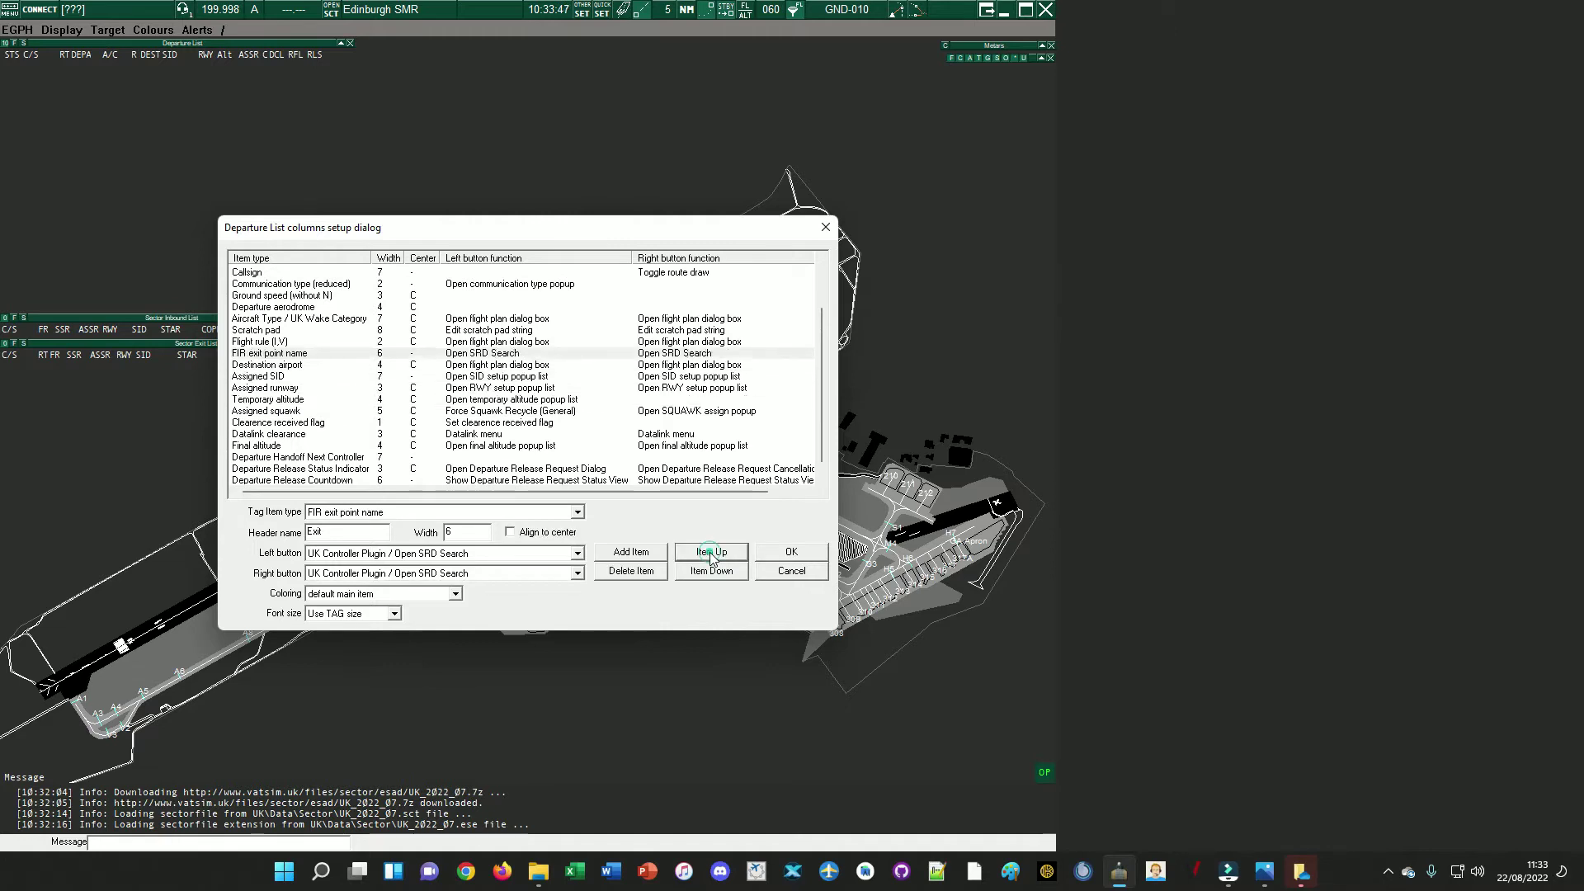
{"action": "left_click", "coordinate": [792, 553]}
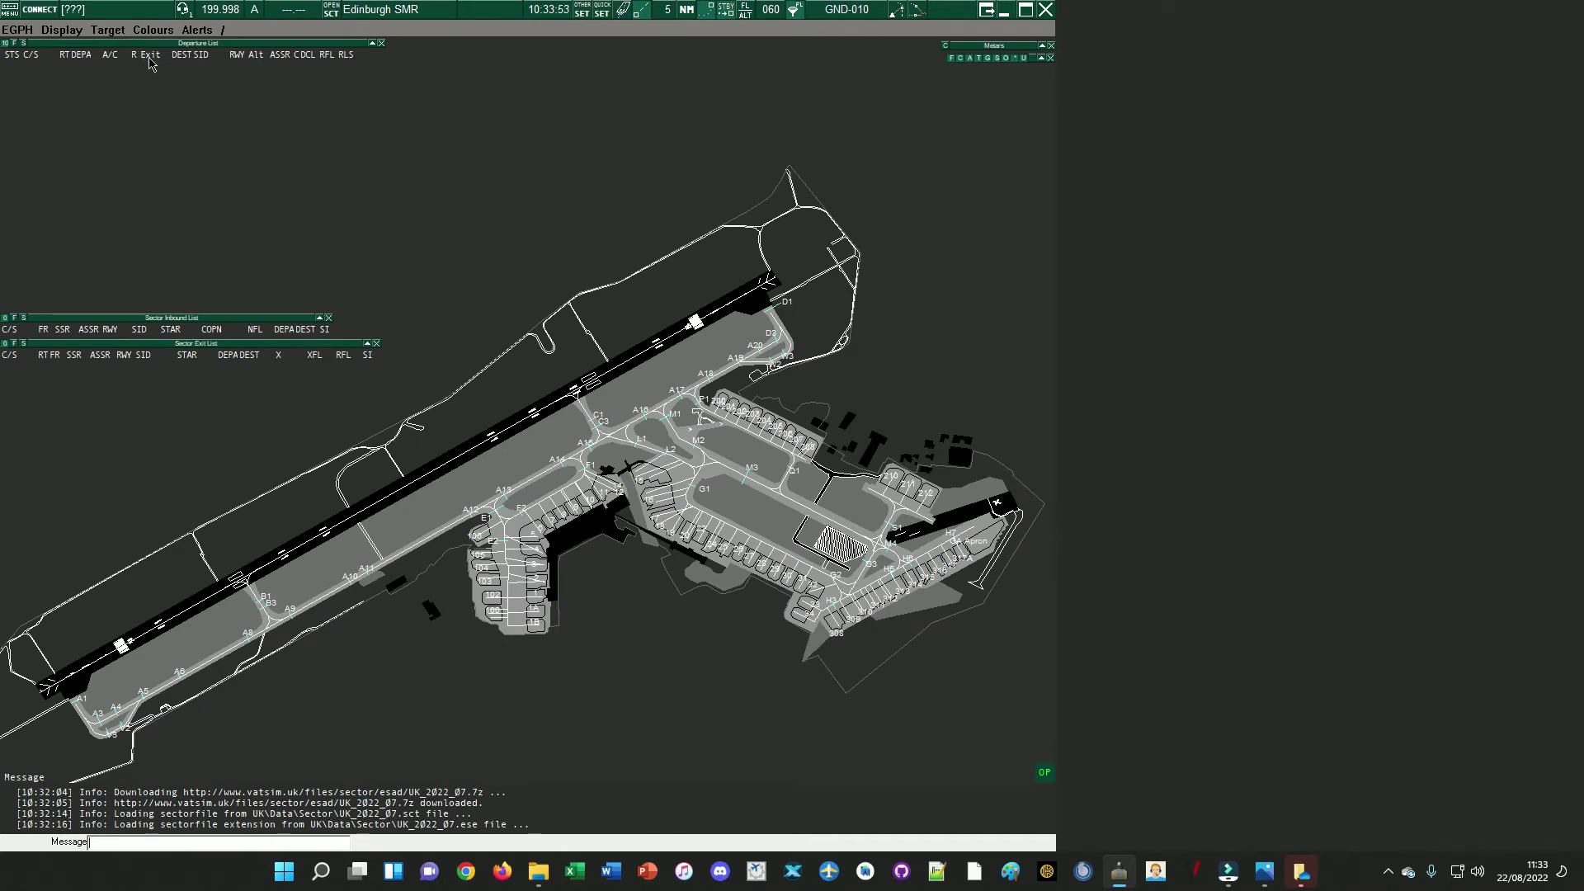
- Add the SPad column to the Departure List
{"action": "left_click", "coordinate": [16, 48]}
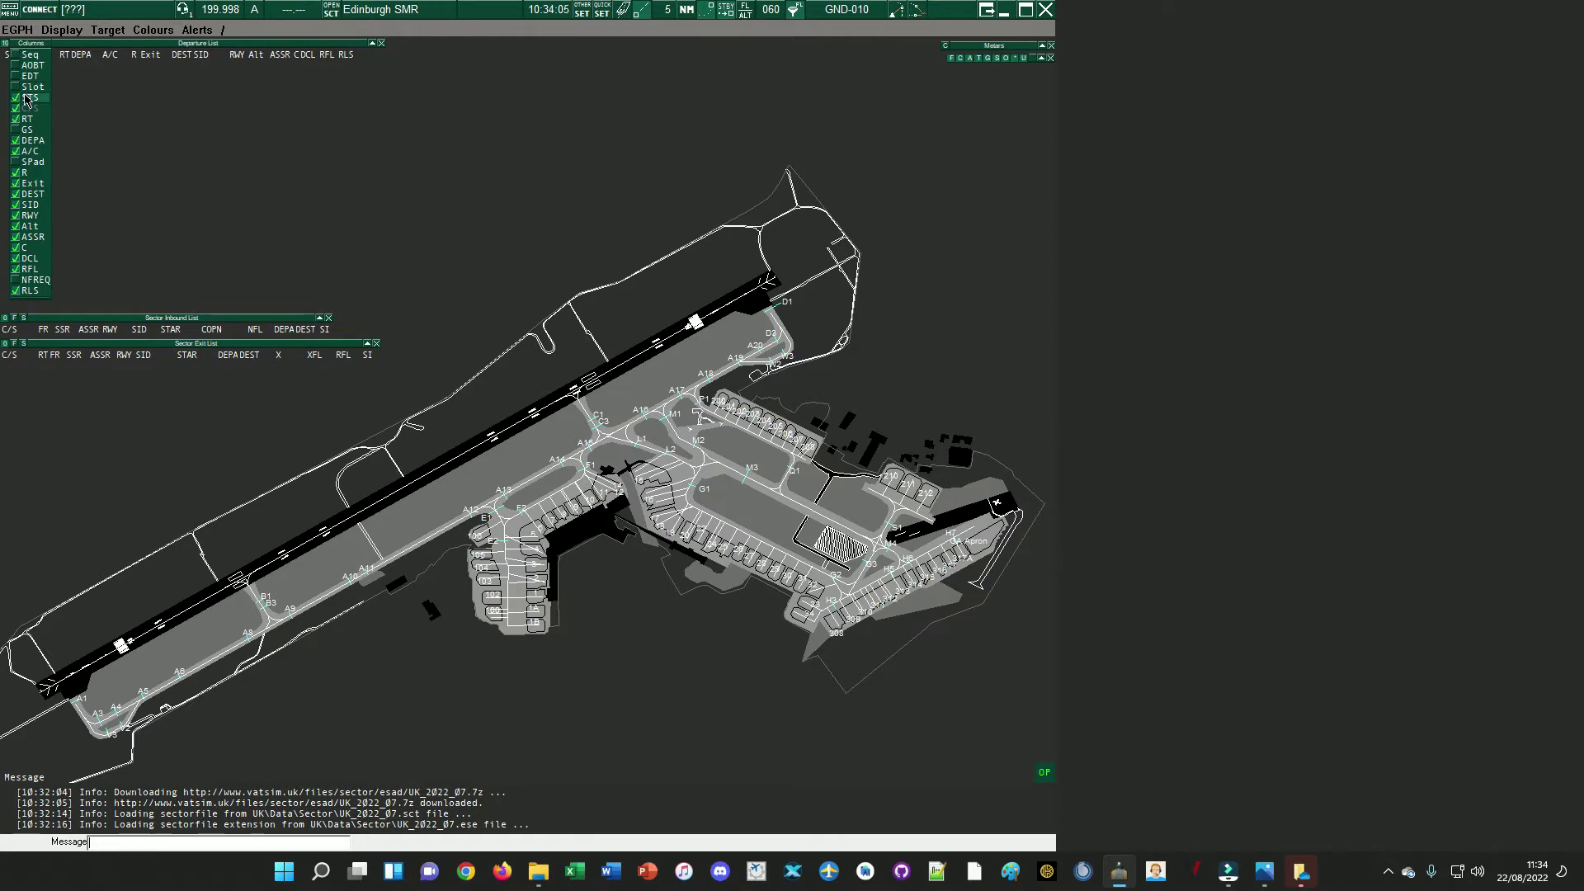
{"action": "left_click", "coordinate": [15, 168]}
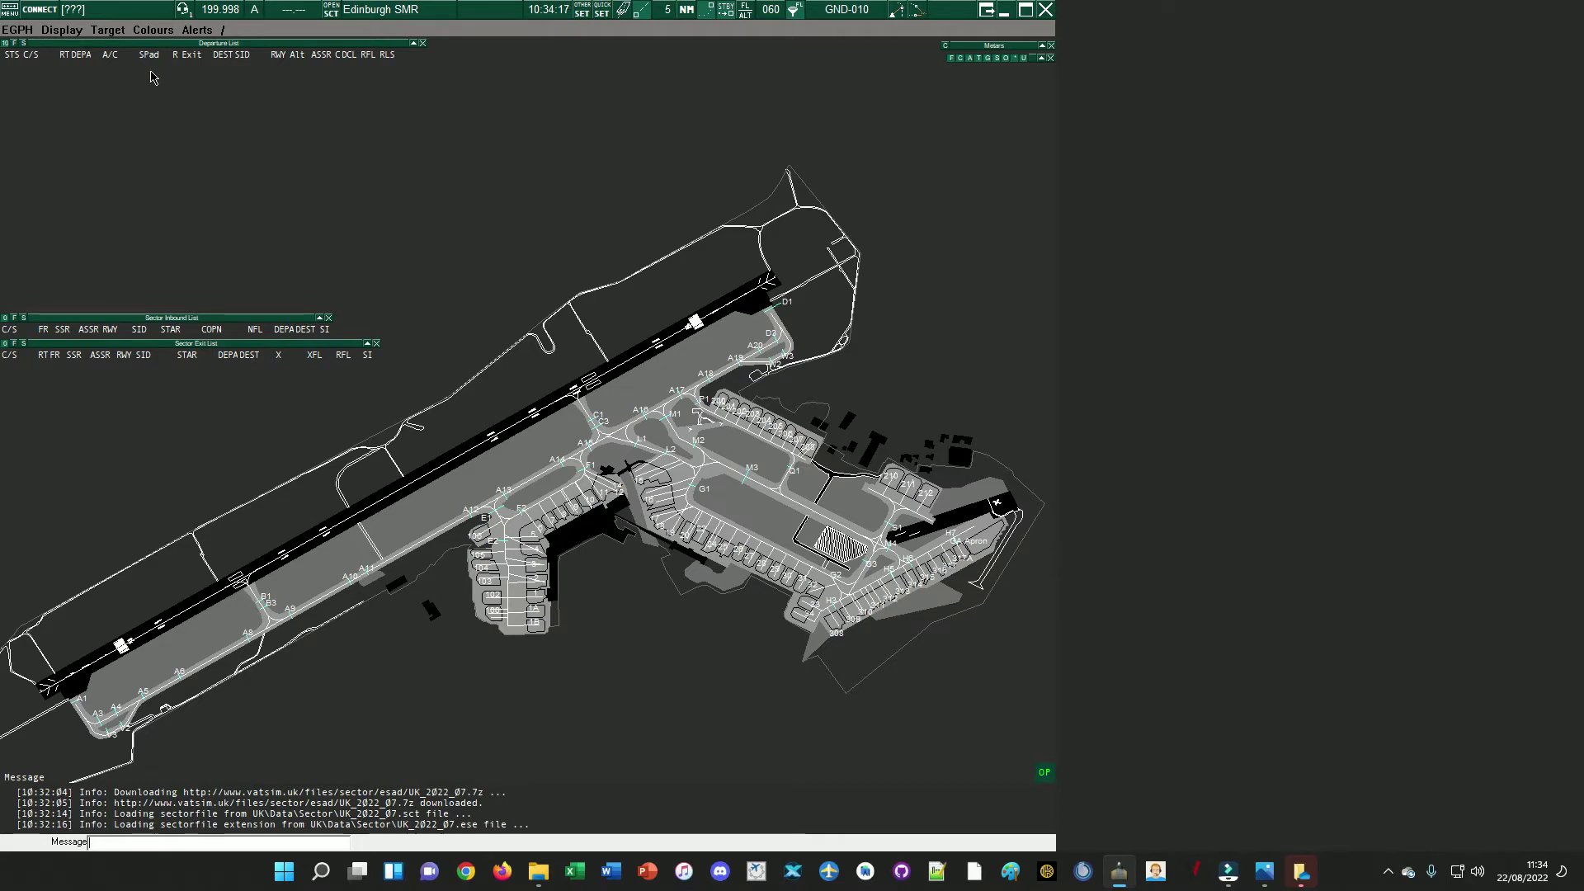
{"action": "left_click", "coordinate": [12, 44]}
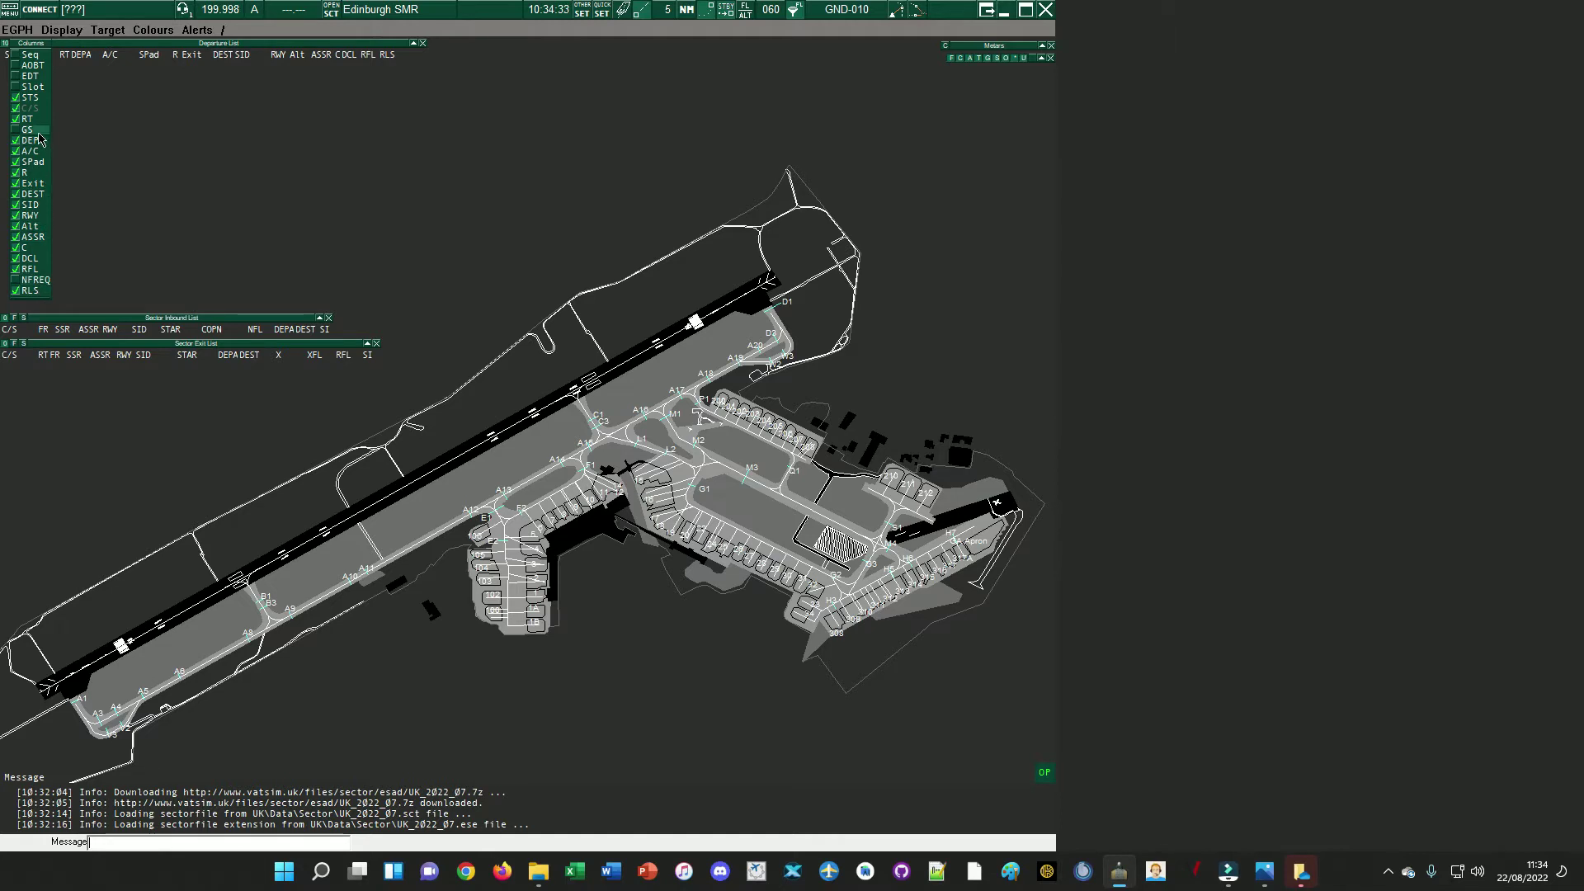
{"action": "left_click", "coordinate": [155, 135]}
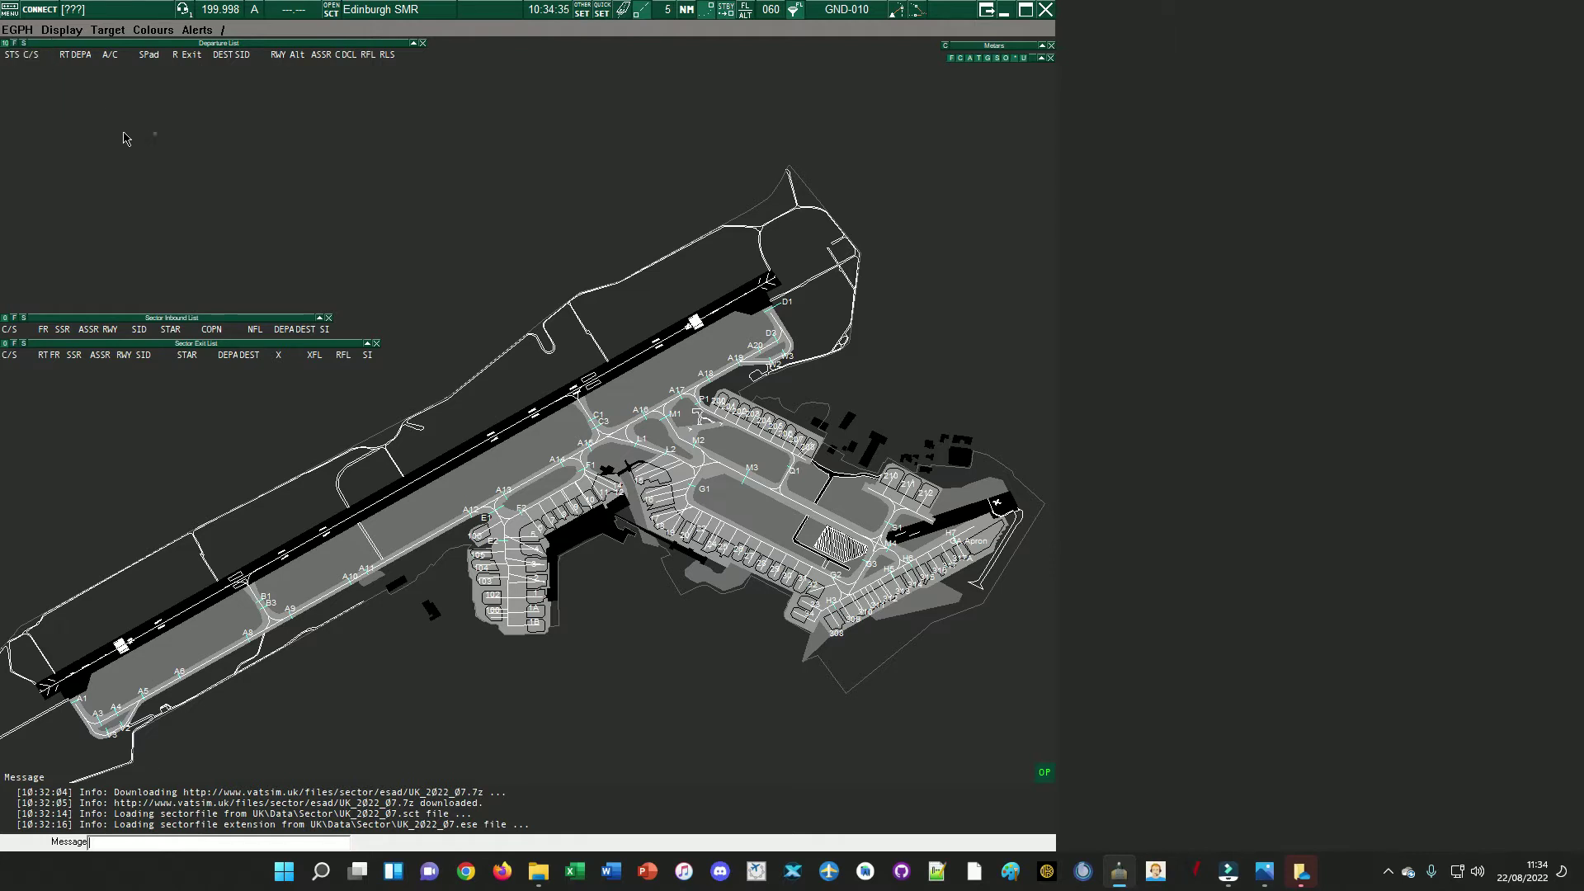
- Set the Departure List to show unlimited entries and readjust the radar zoom
{"action": "left_click", "coordinate": [5, 43]}
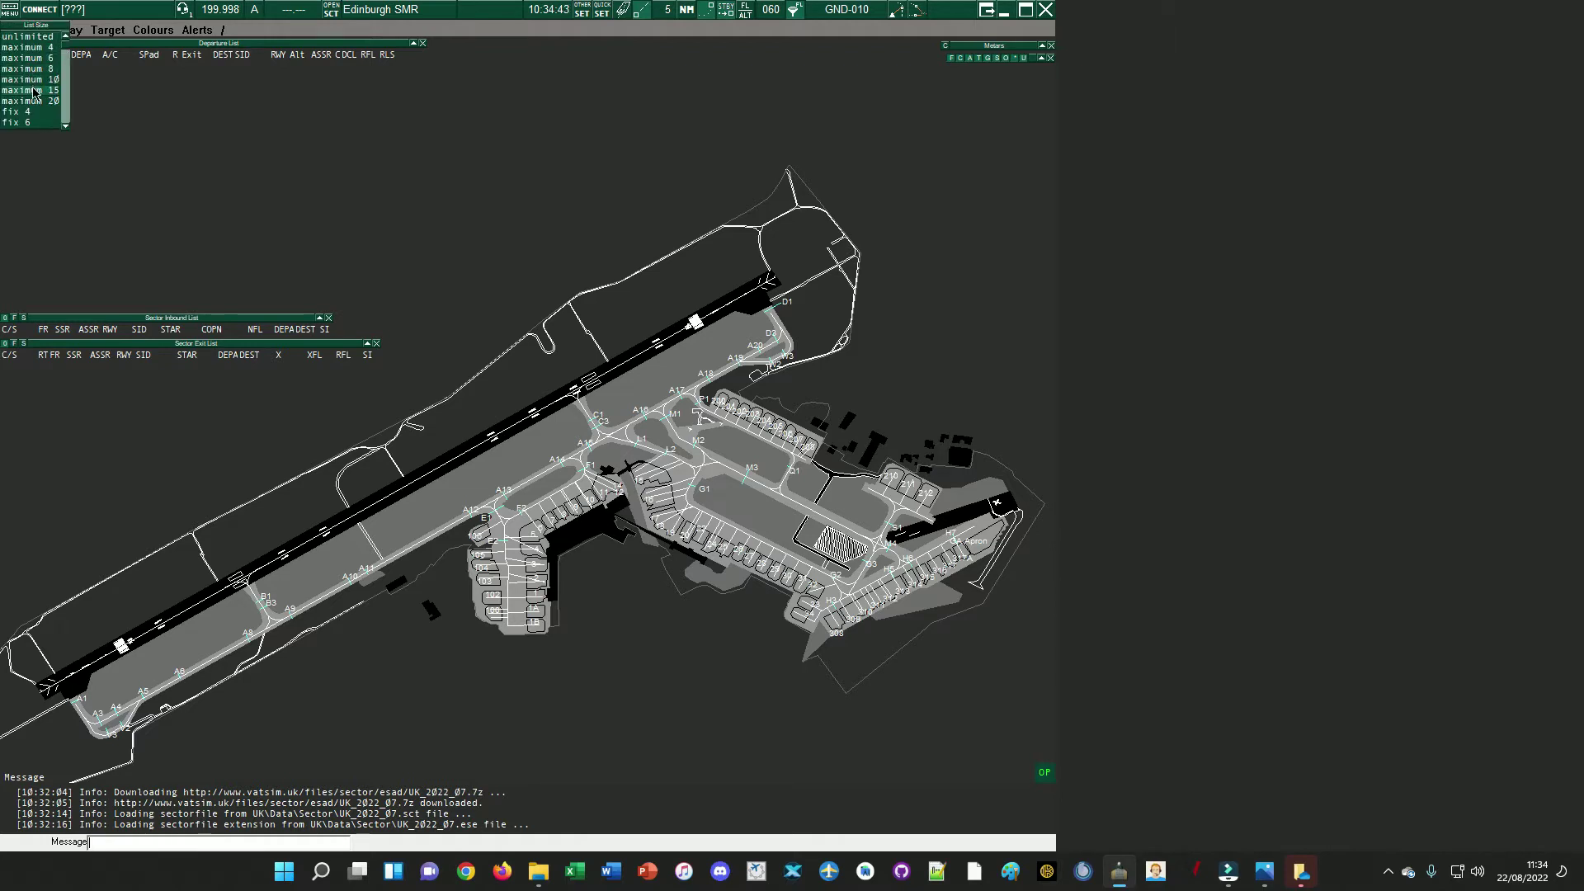
{"action": "scroll", "coordinate": [37, 81], "scroll_direction": "down", "scroll_amount": 4}
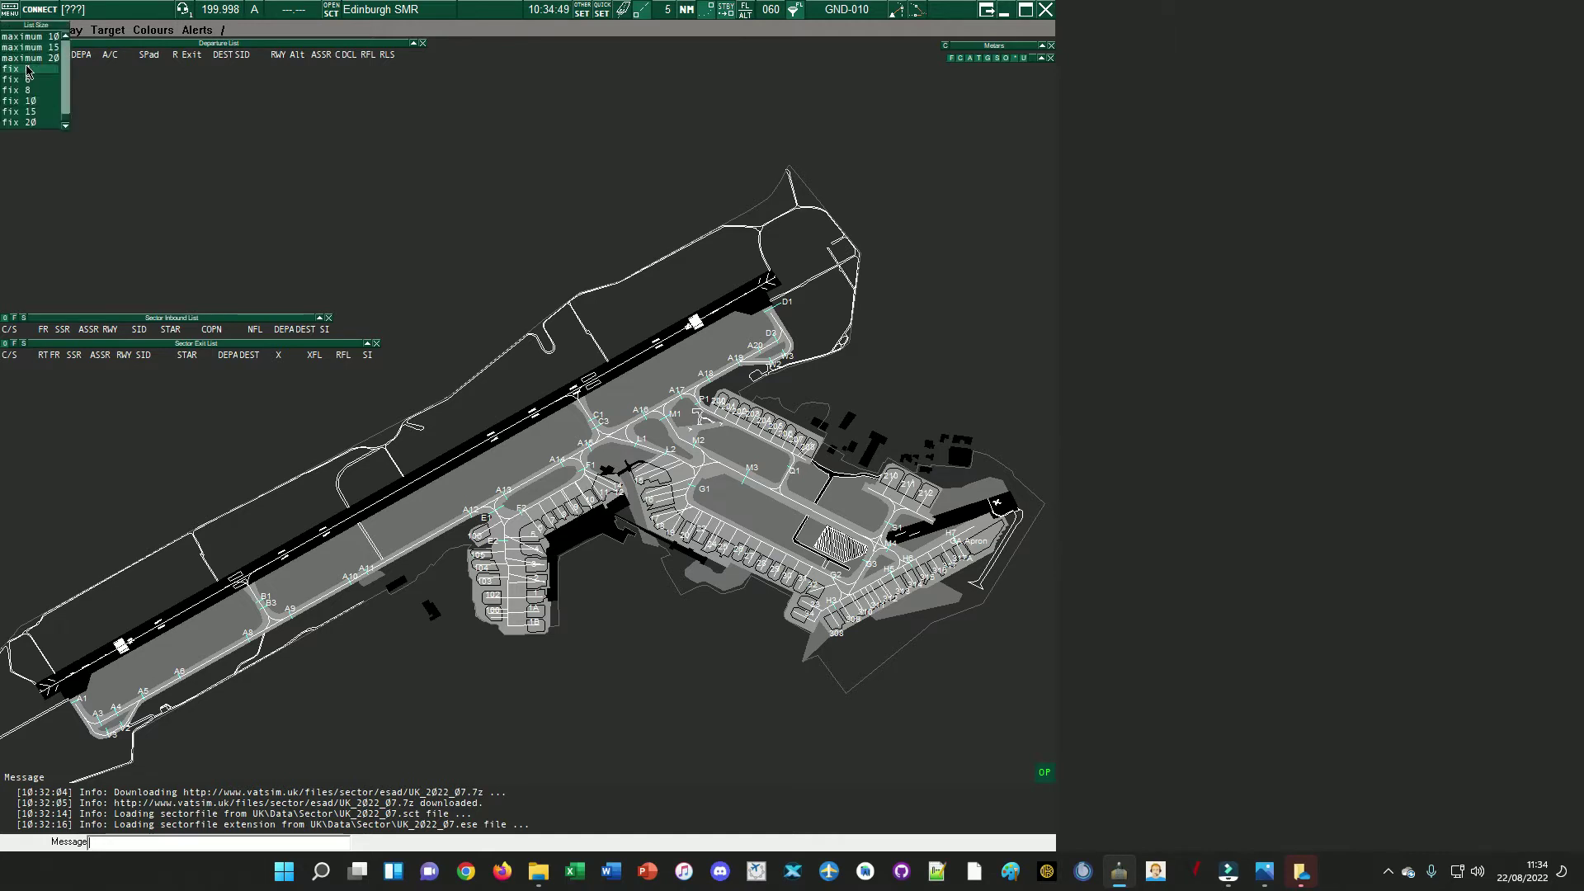
{"action": "left_click", "coordinate": [24, 99]}
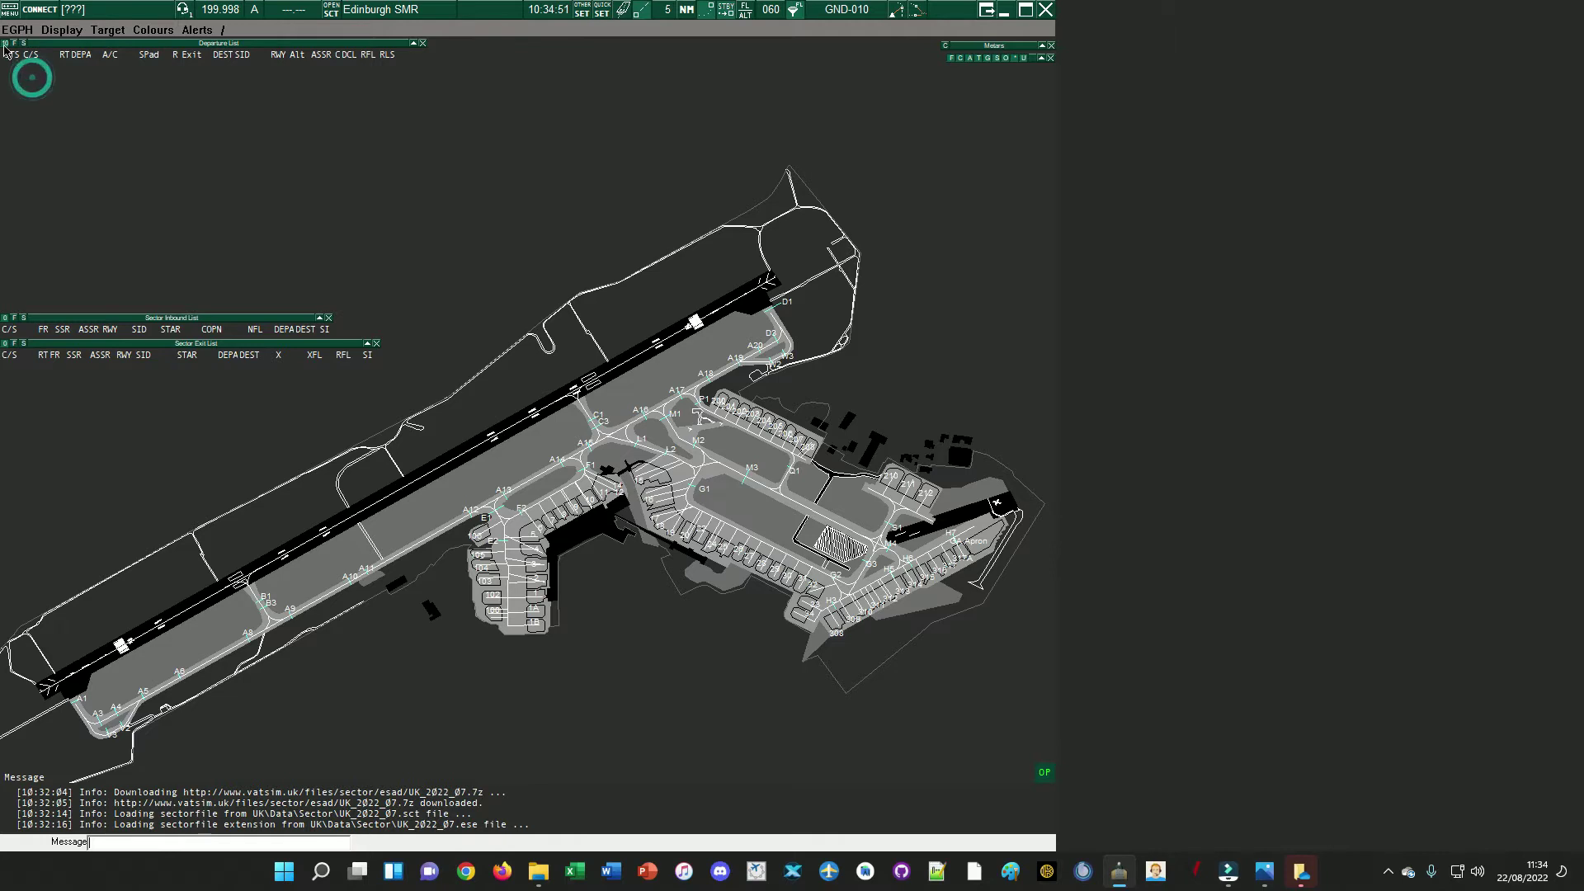
{"action": "left_click", "coordinate": [5, 44]}
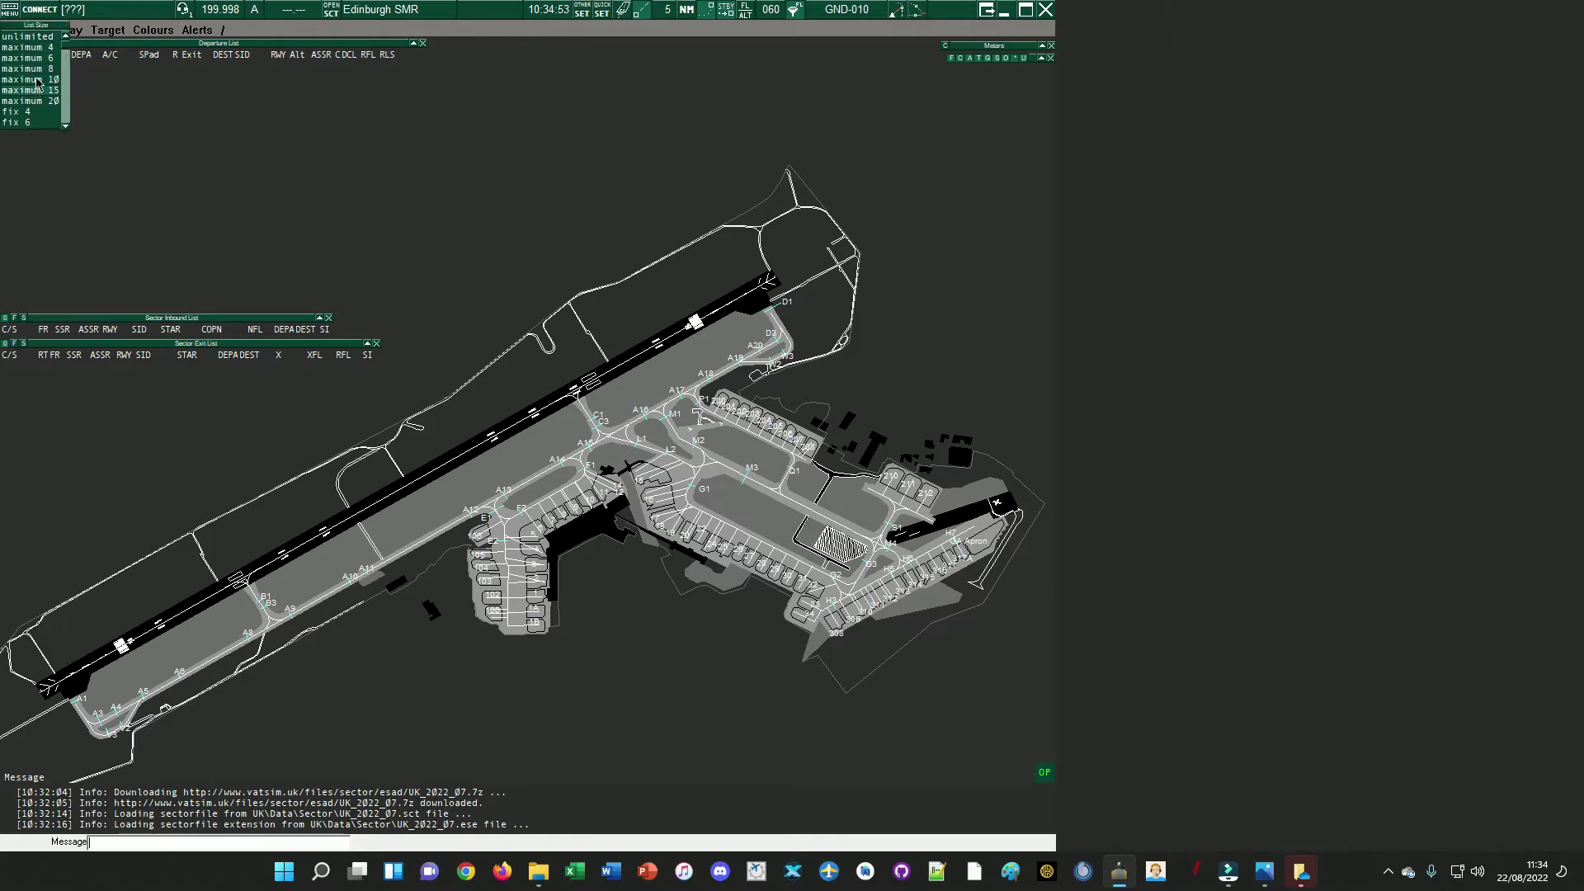
{"action": "left_click", "coordinate": [40, 38]}
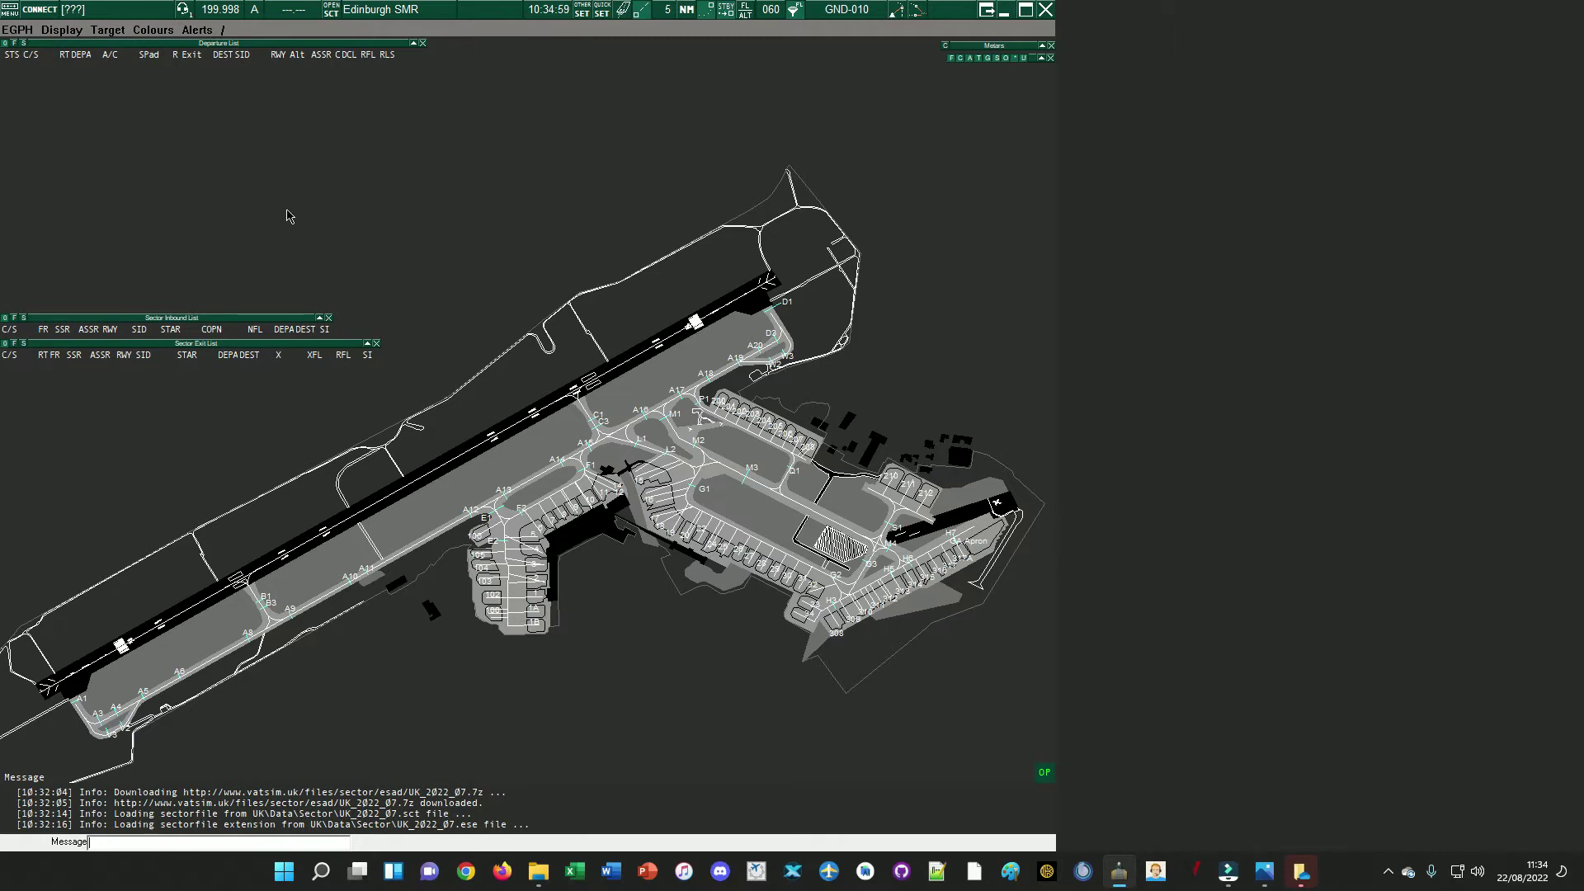
{"action": "scroll", "coordinate": [356, 143], "scroll_direction": "down", "scroll_amount": 4}
{"action": "scroll", "coordinate": [357, 144], "scroll_direction": "up", "scroll_amount": 1}
{"action": "scroll", "coordinate": [356, 143], "scroll_direction": "up", "scroll_amount": 2}
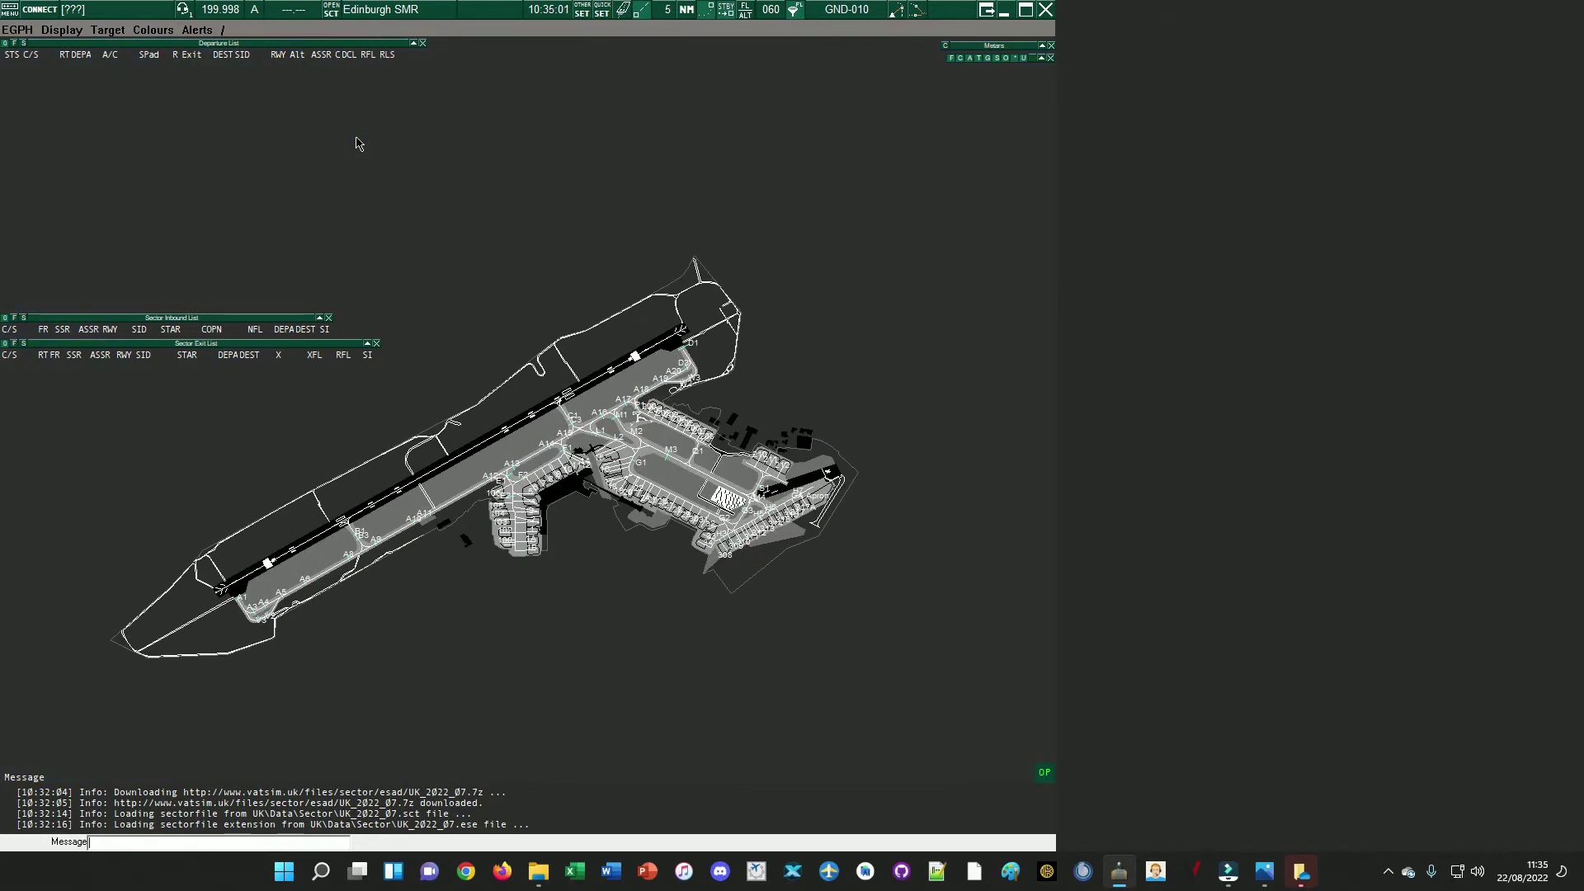
{"action": "scroll", "coordinate": [357, 143], "scroll_direction": "up", "scroll_amount": 1}
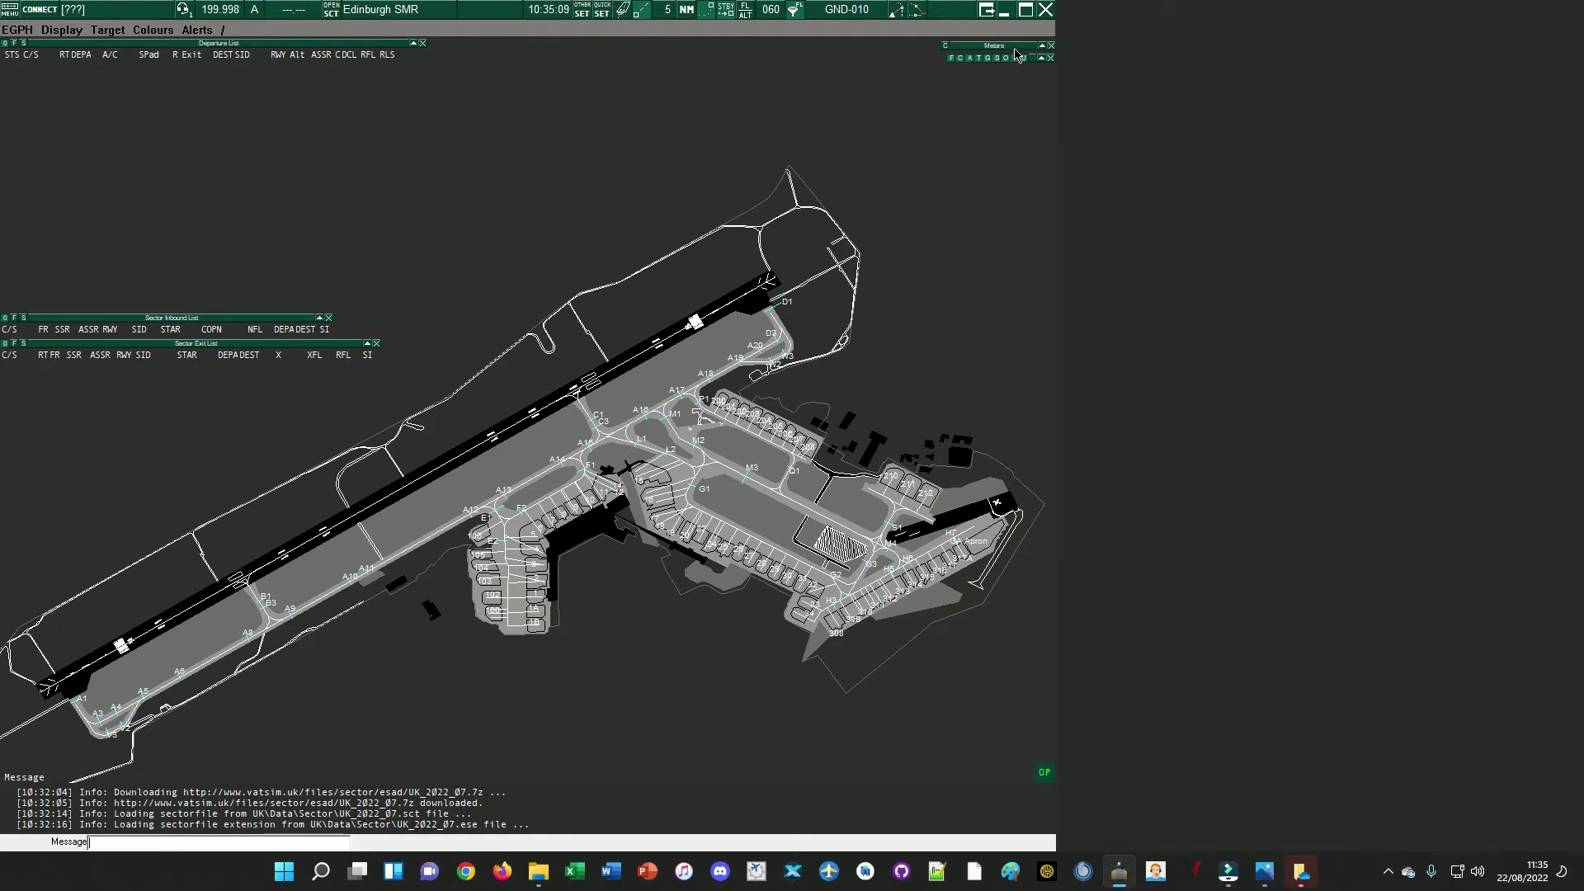
- Shift the Metars window left along the top and raise its filter strip into the top row
{"action": "left_click_drag", "start_coordinate": [1015, 46], "coordinate": [866, 41]}
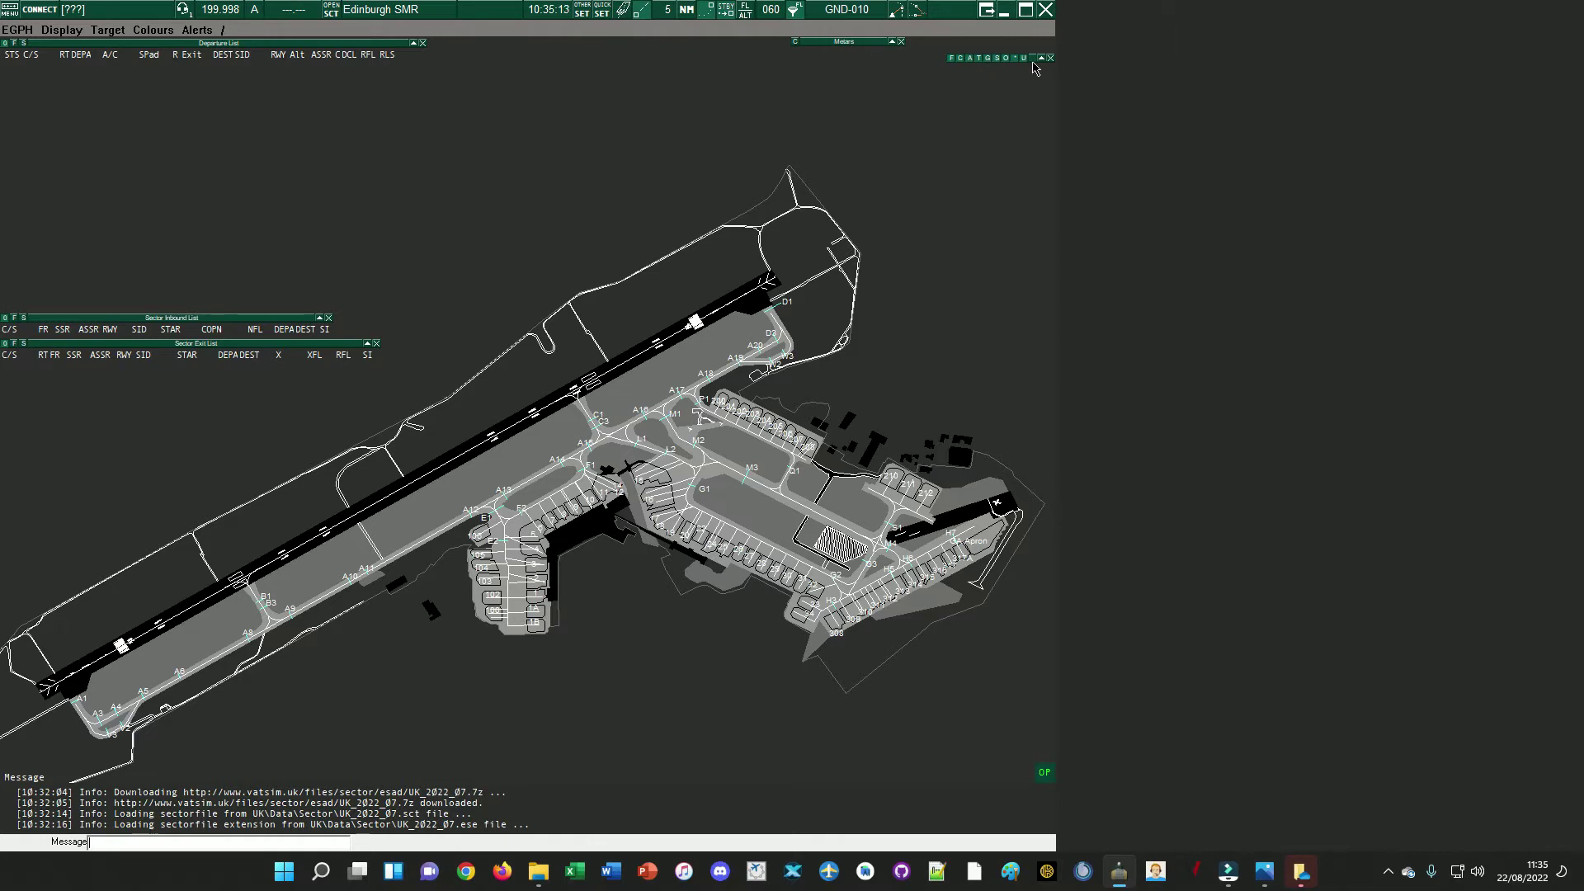
{"action": "left_click_drag", "start_coordinate": [1036, 64], "coordinate": [1037, 37]}
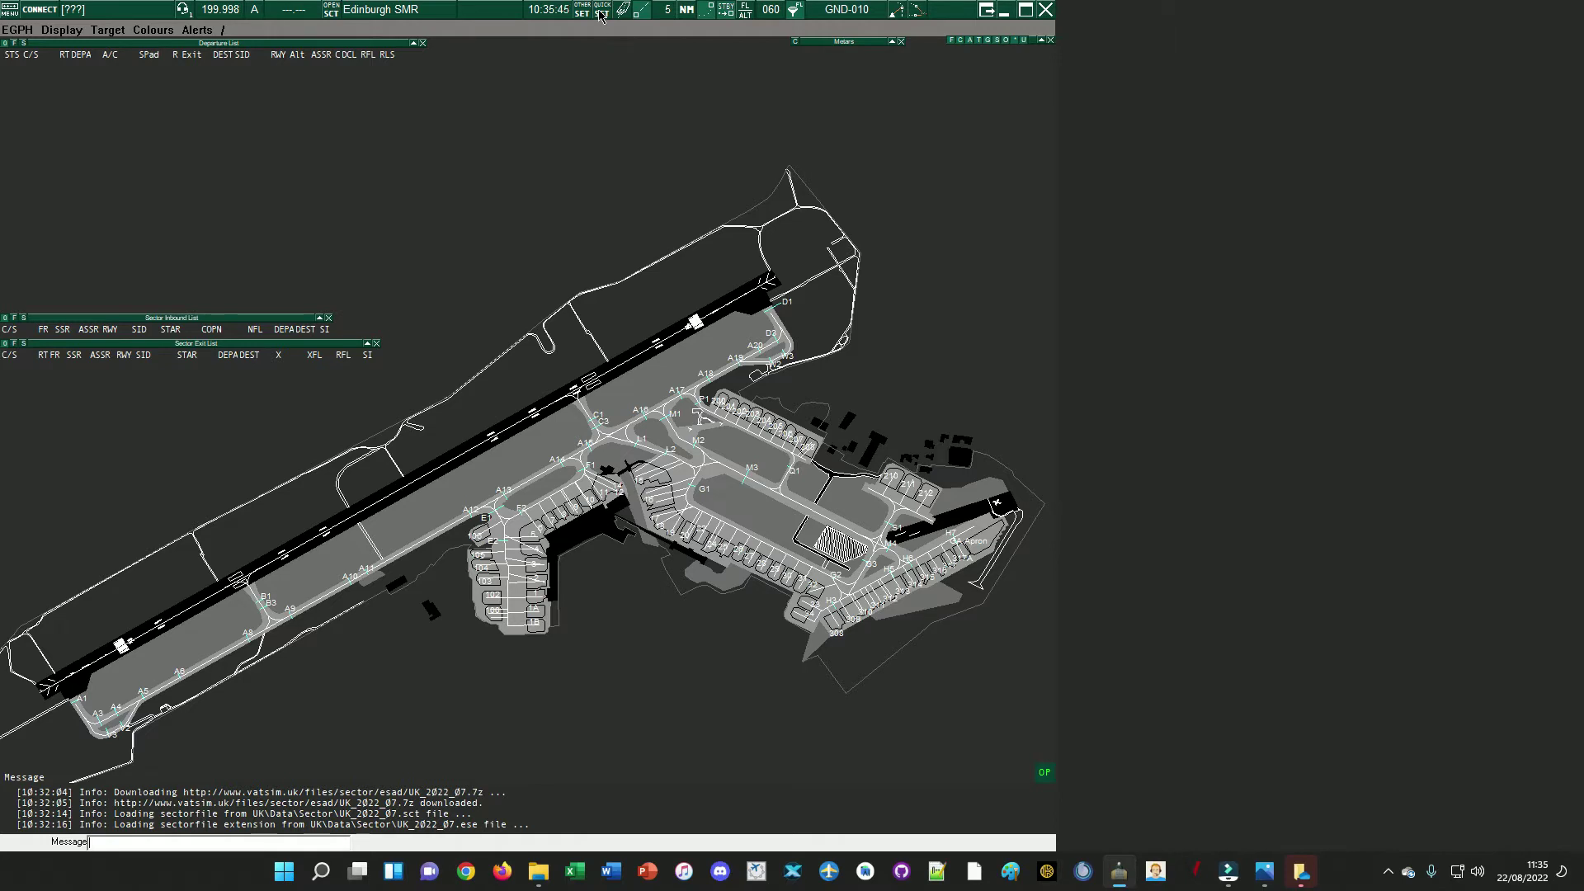
- Show the Arrival List with unlimited entries, placed at the top beside the Departure List
{"action": "left_click", "coordinate": [600, 13]}
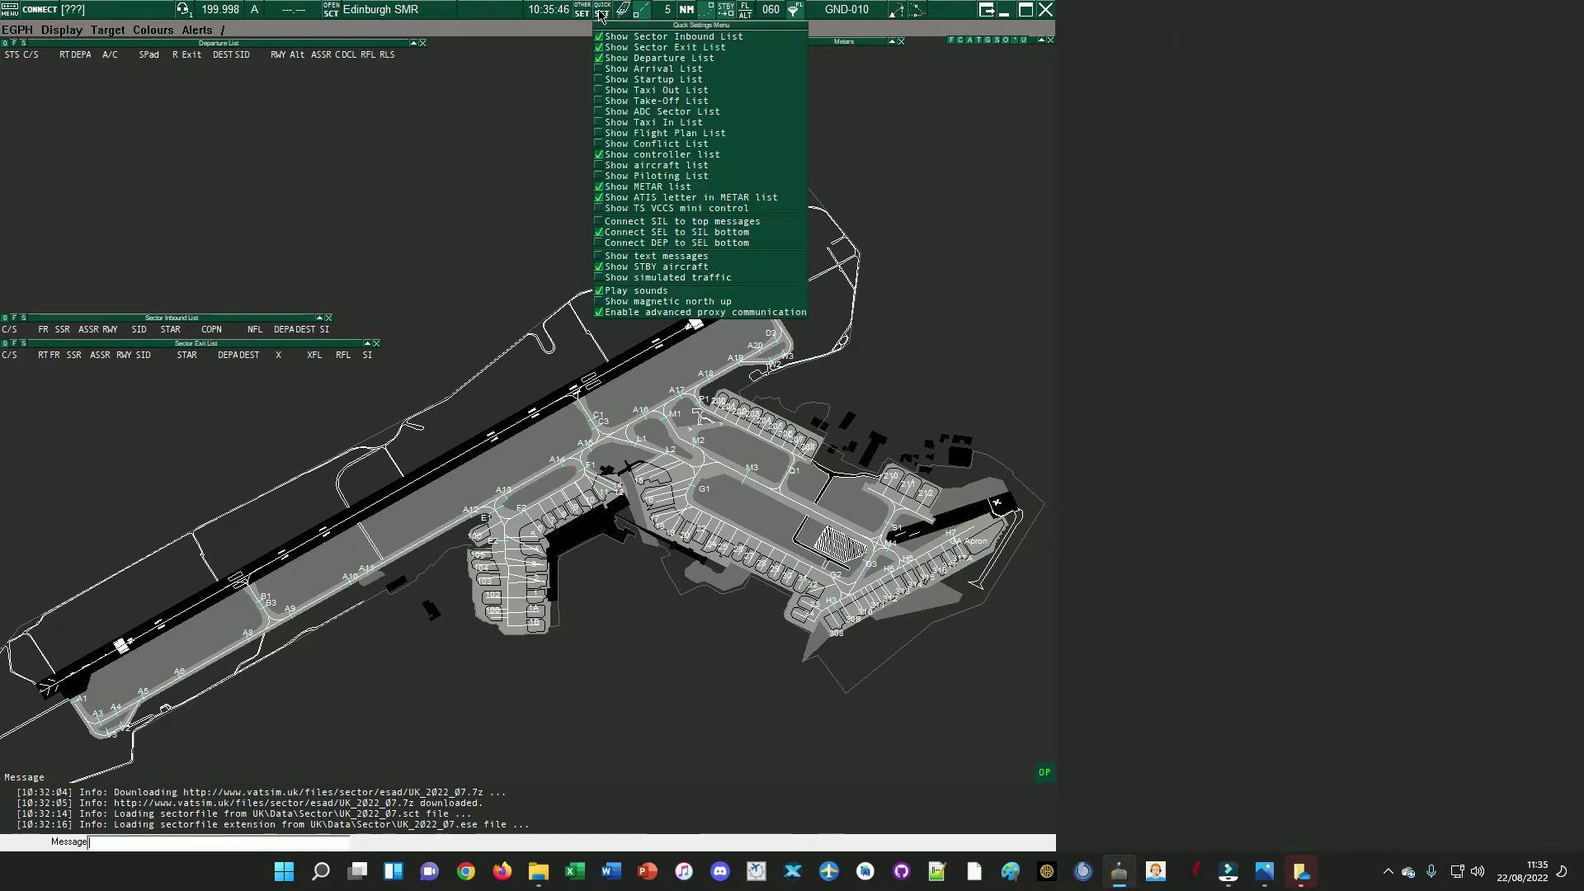
{"action": "left_click", "coordinate": [615, 68]}
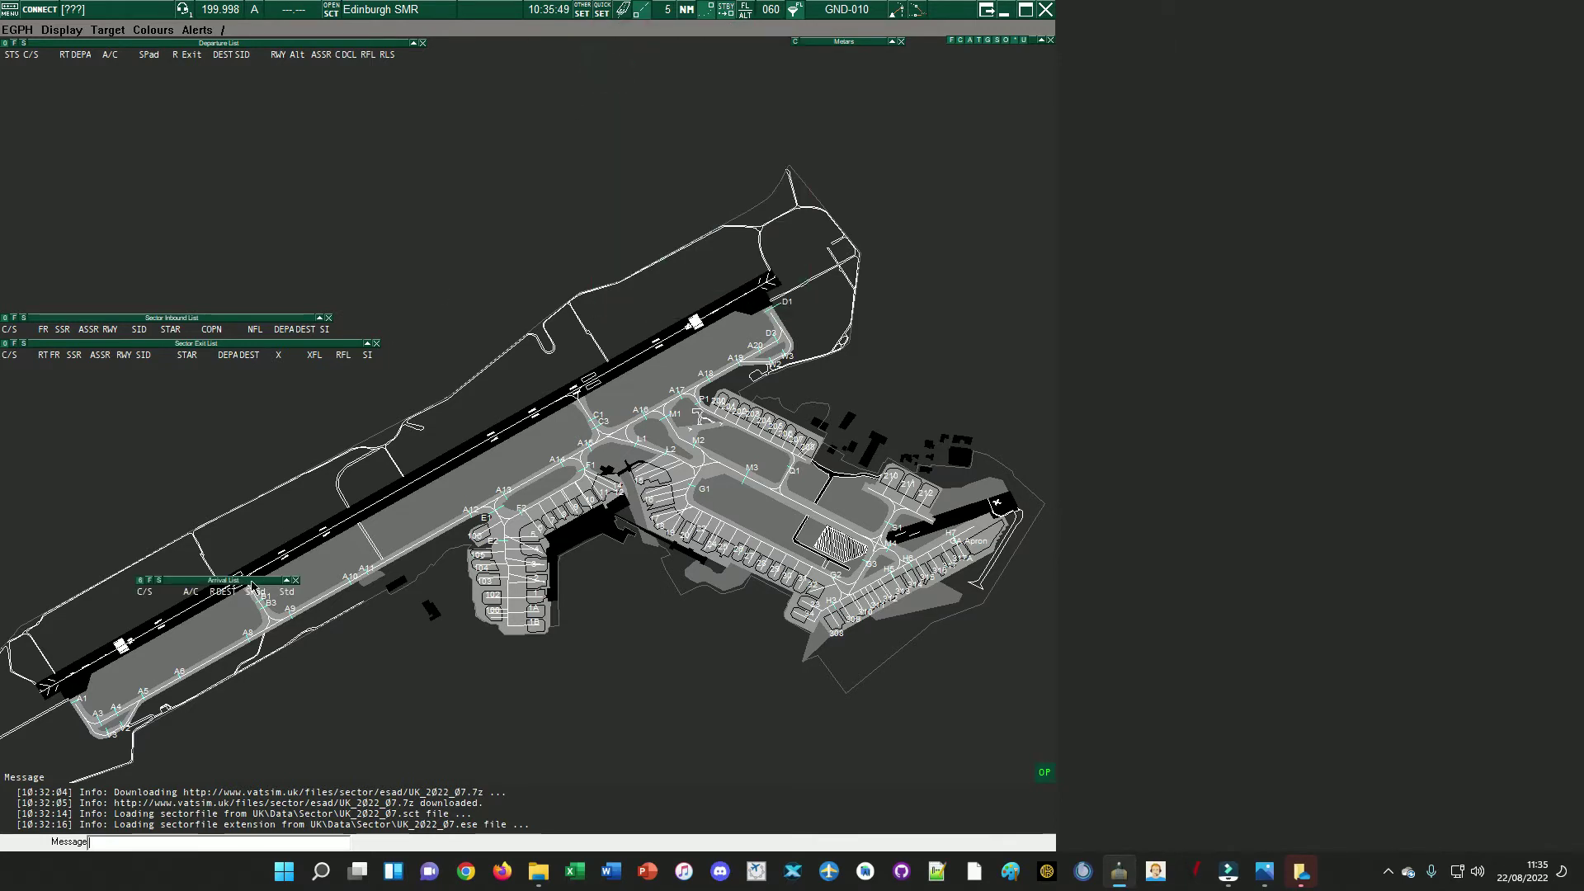
{"action": "left_click_drag", "start_coordinate": [250, 583], "coordinate": [636, 43]}
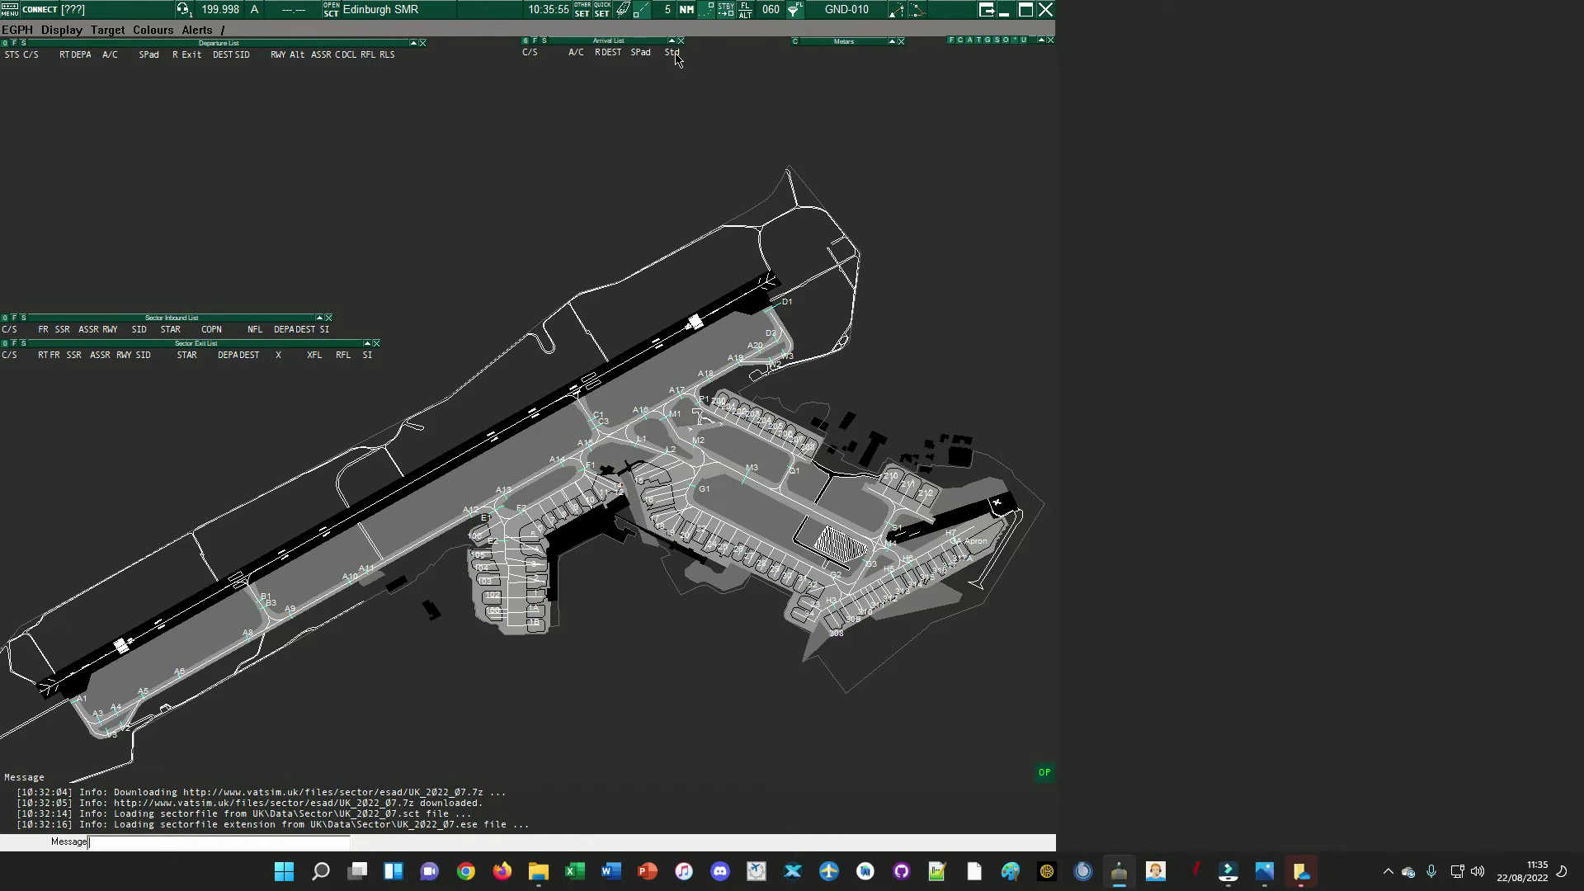
{"action": "left_click", "coordinate": [525, 41]}
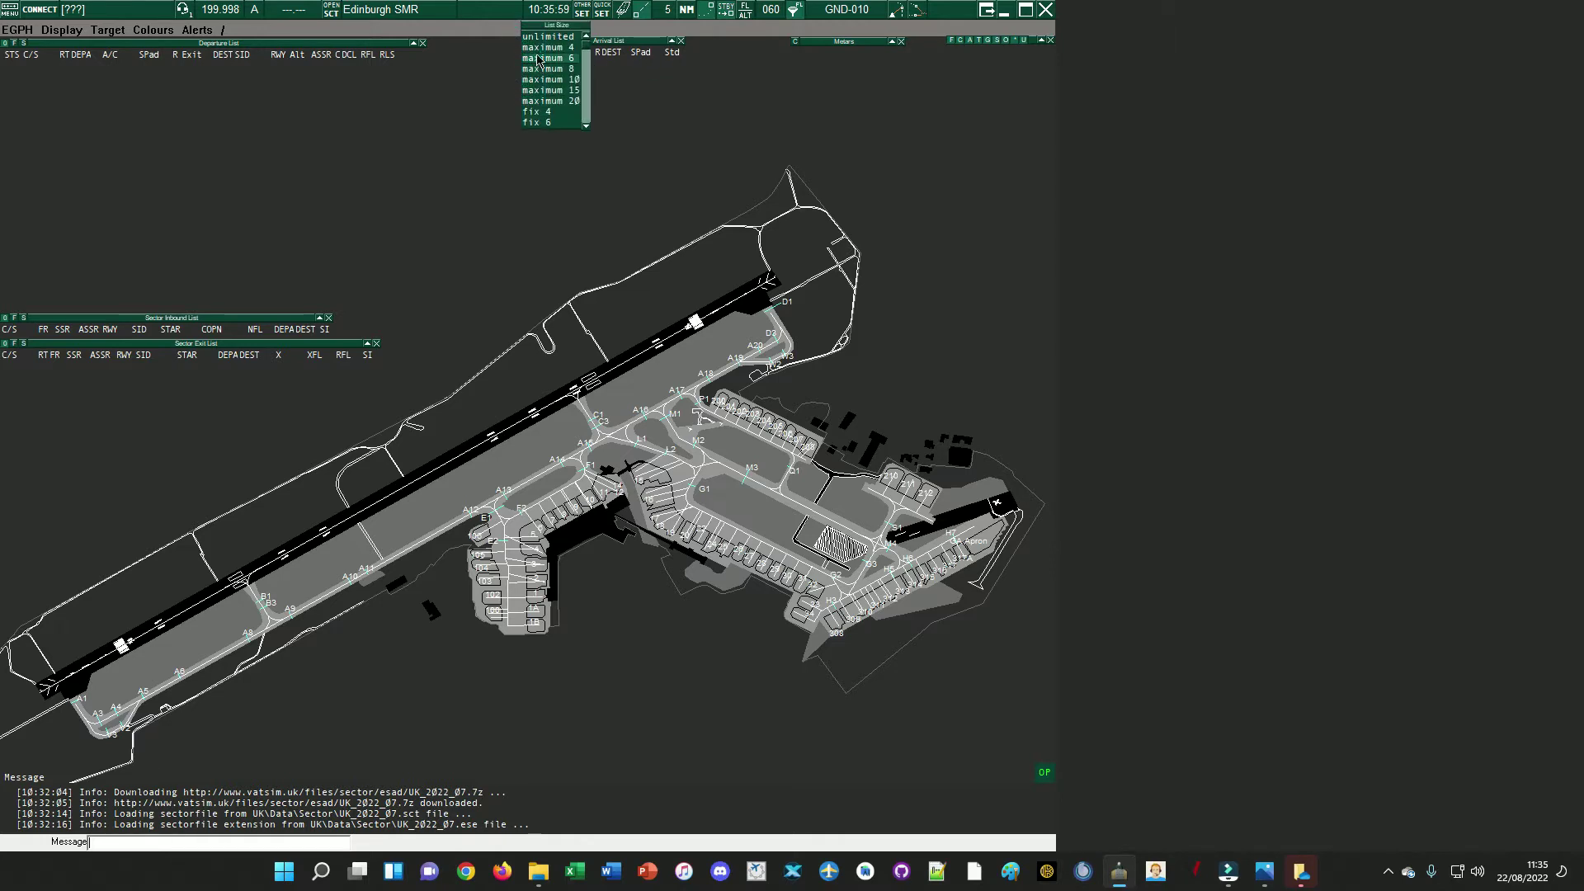
{"action": "left_click", "coordinate": [542, 38]}
{"action": "left_click_drag", "start_coordinate": [557, 46], "coordinate": [490, 49]}
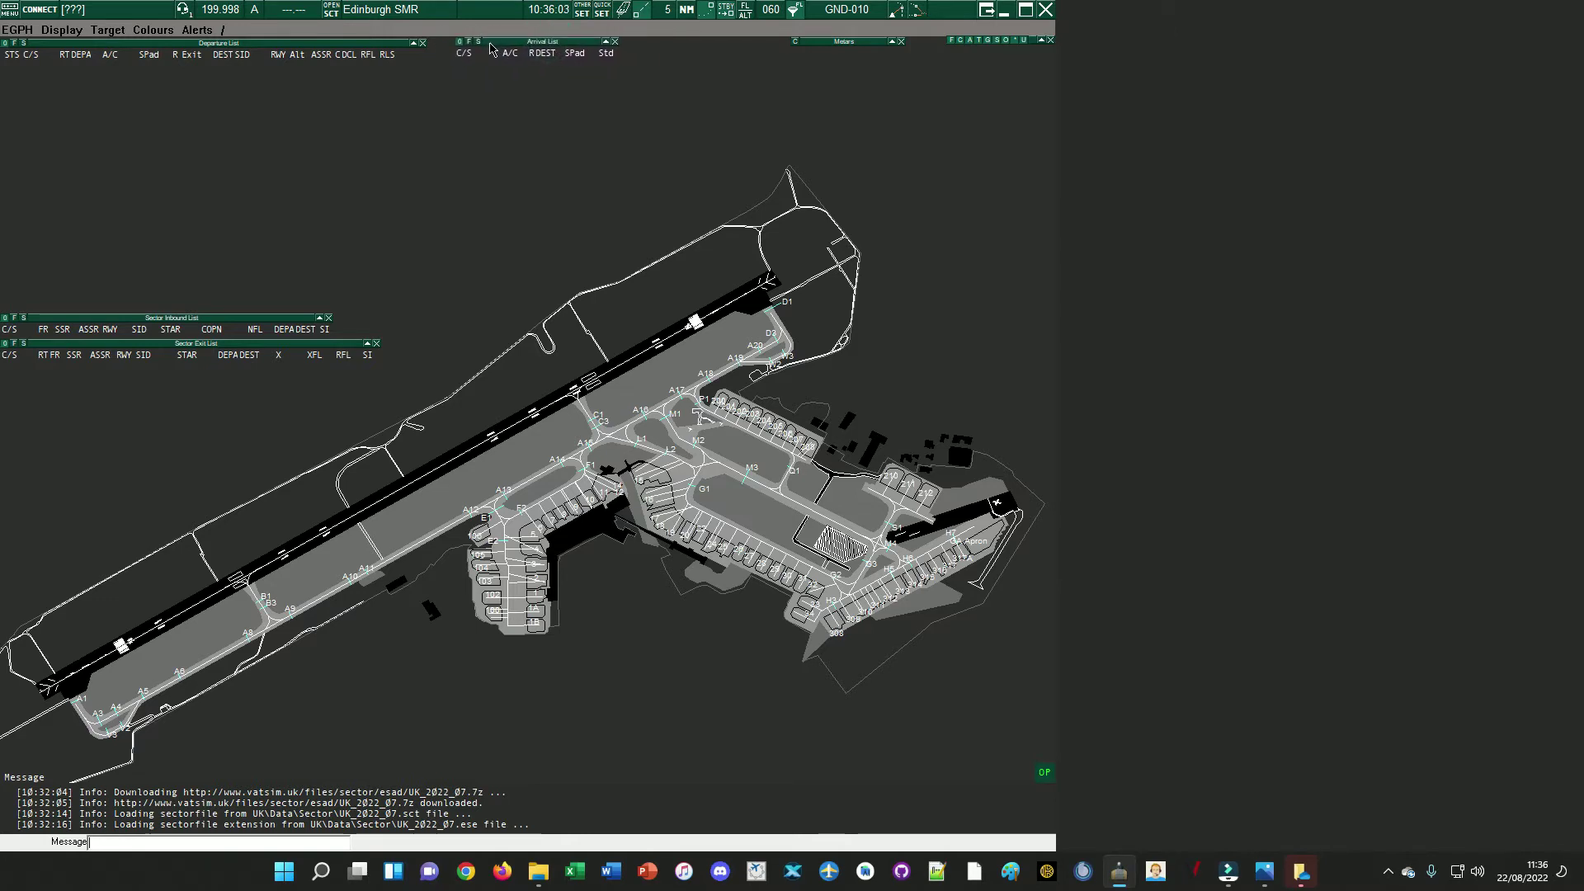
- Show the TS VCCS mini control beside the Arrival List, then close EuroScope
{"action": "left_click", "coordinate": [603, 11]}
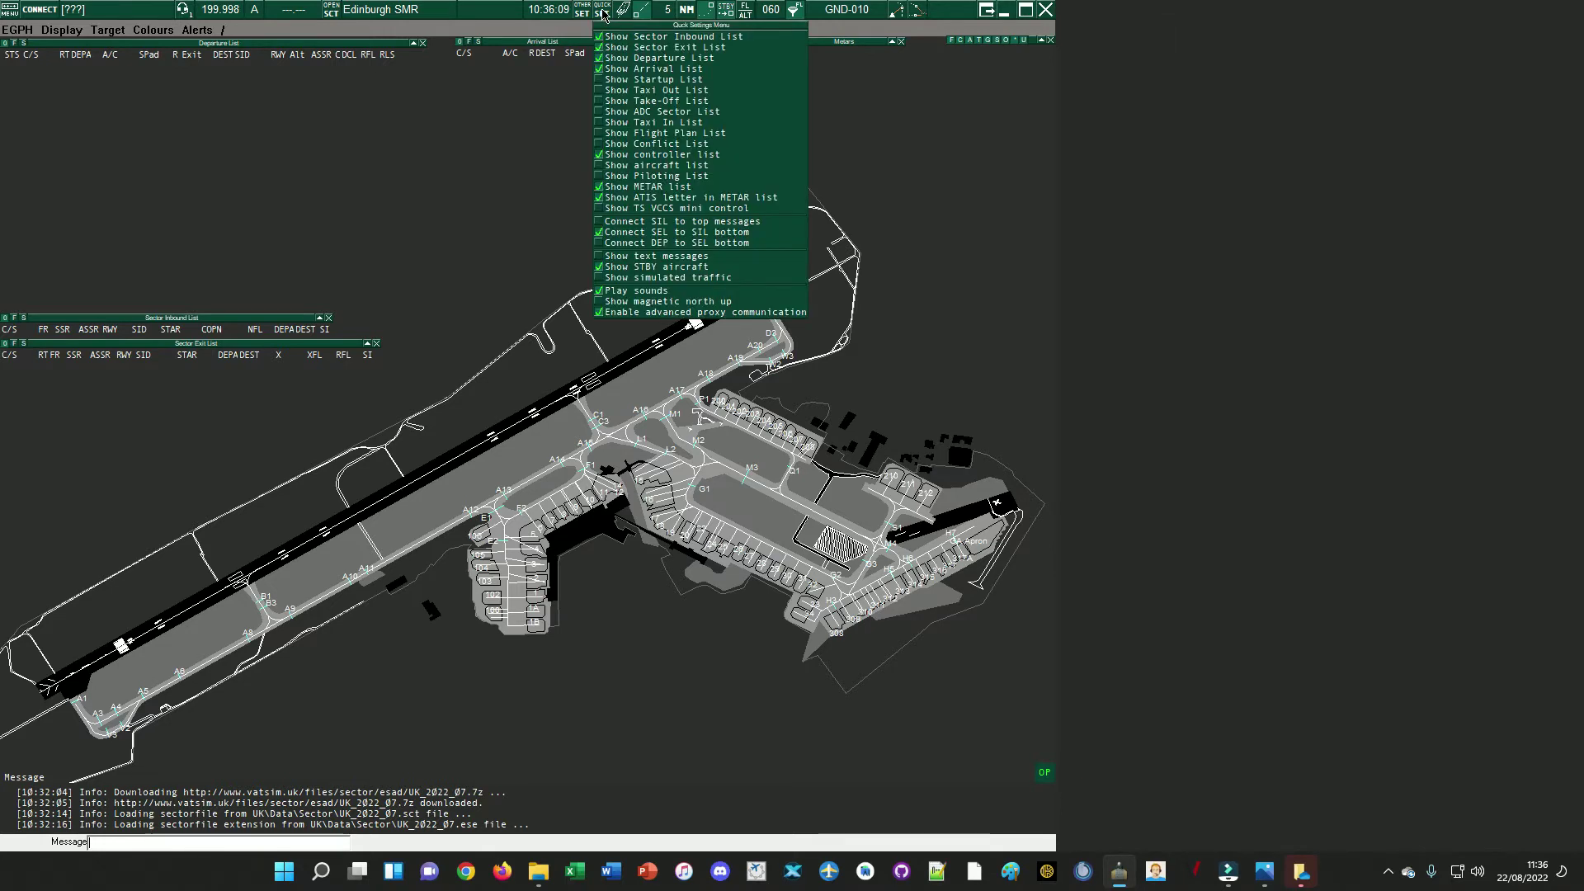
{"action": "left_click", "coordinate": [668, 209]}
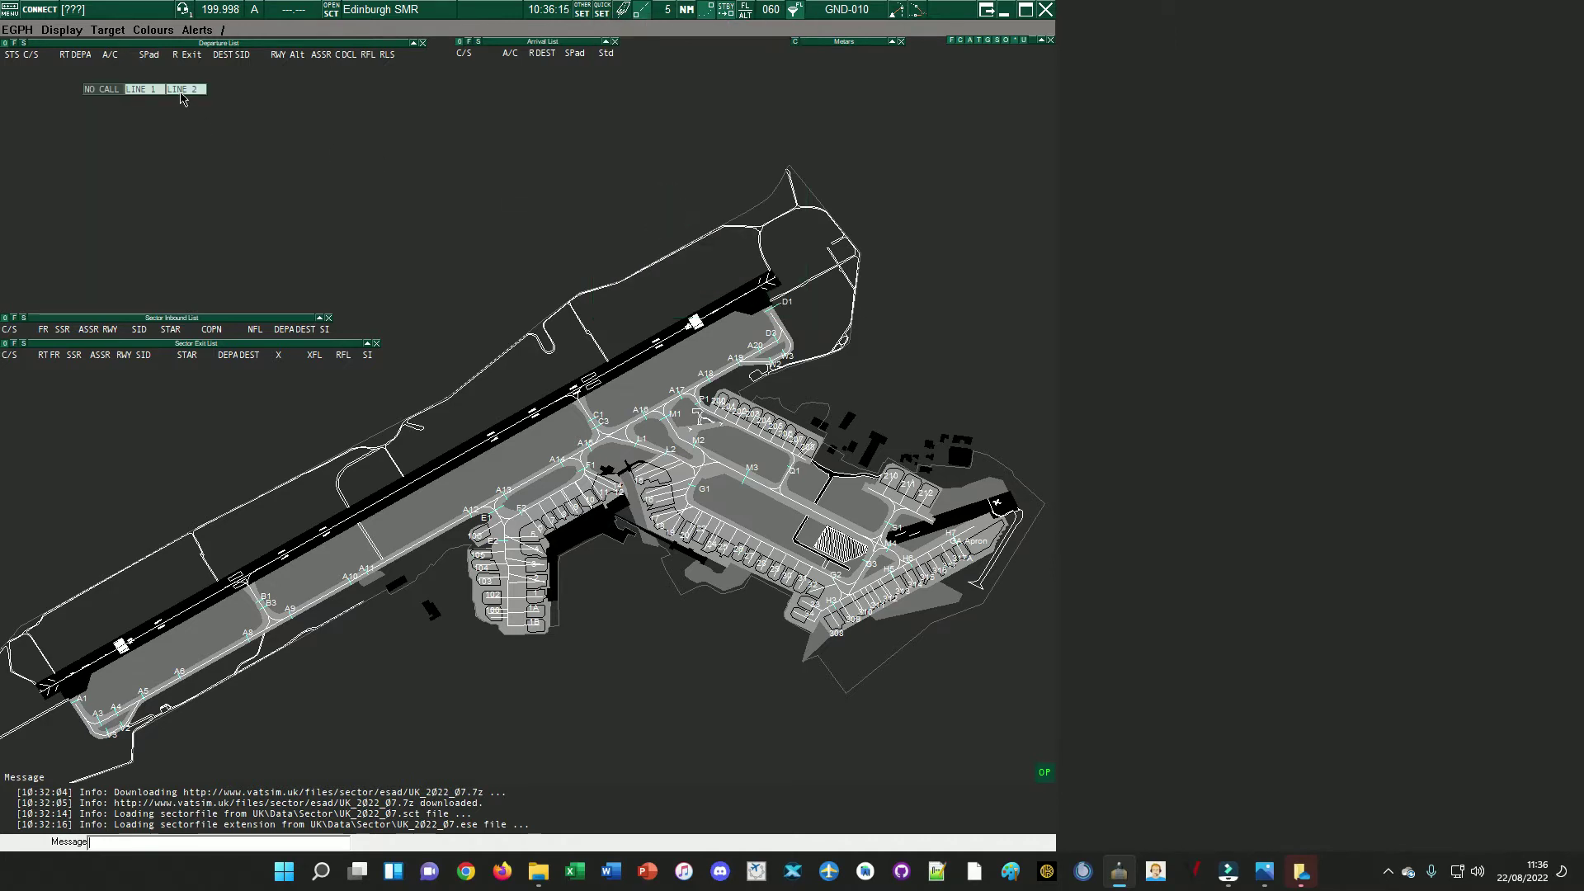
{"action": "left_click_drag", "start_coordinate": [205, 89], "coordinate": [699, 45]}
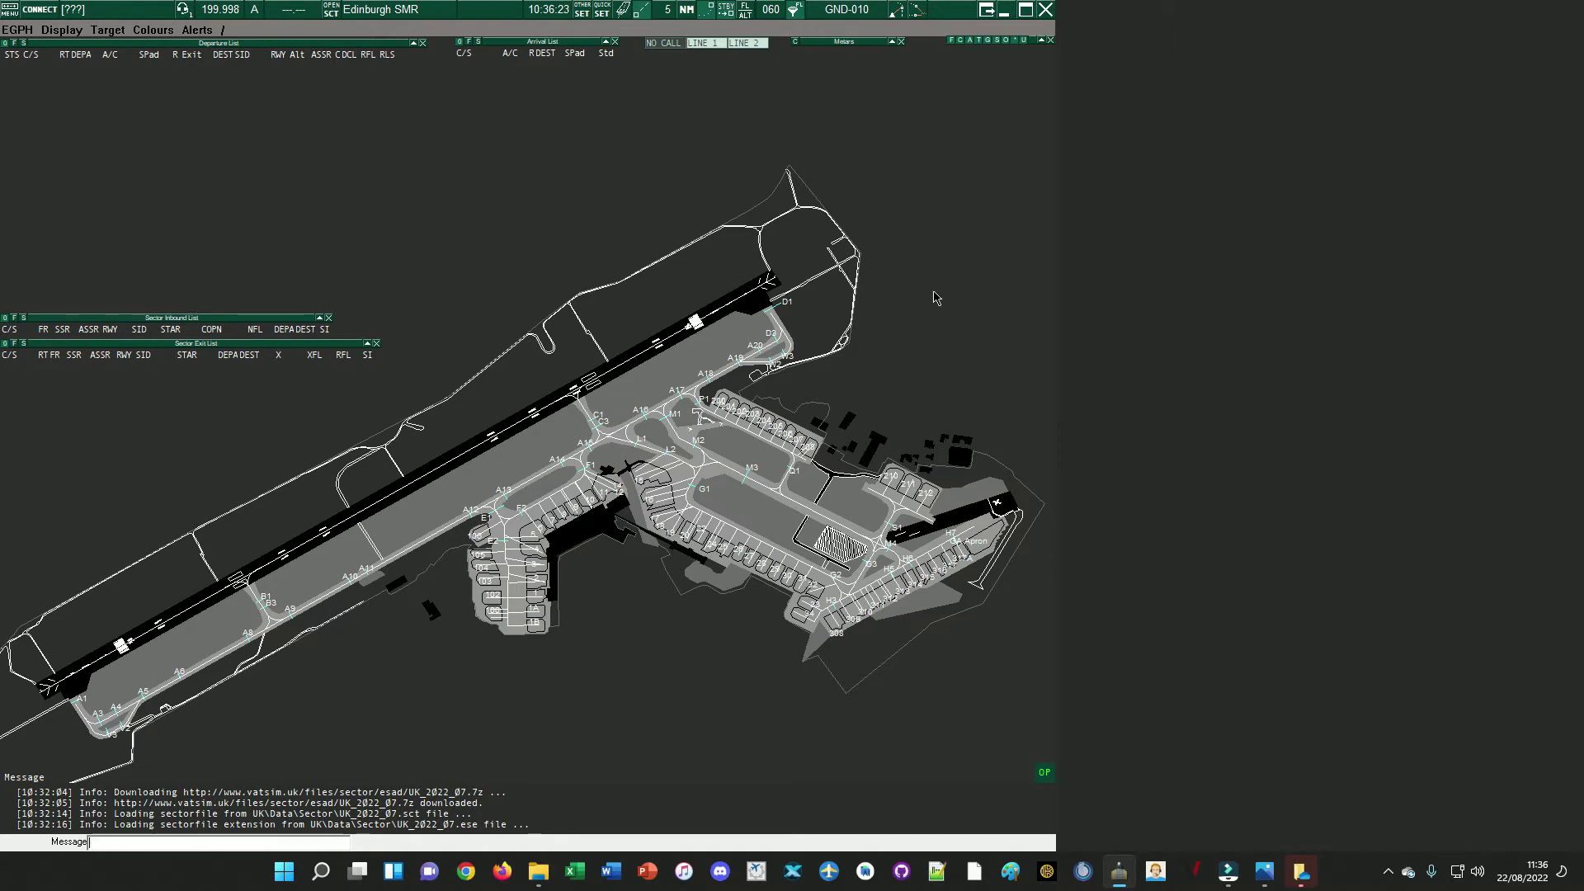
{"action": "left_click", "coordinate": [1045, 9]}
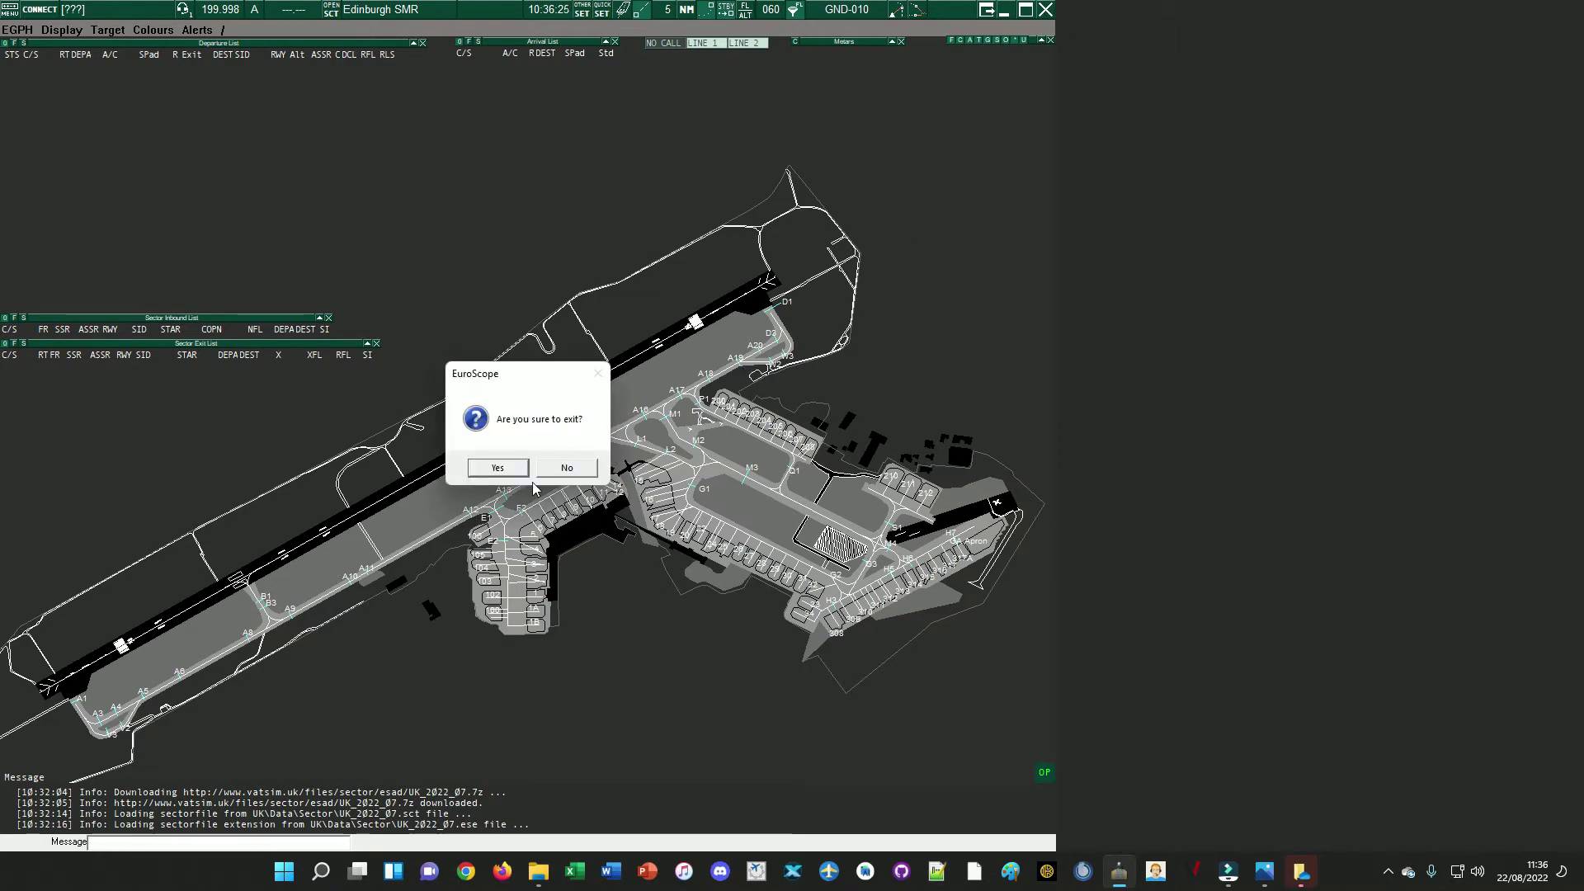
- Confirm the exit and save the .asr, Lists.txt and Sc_APP_Screen changes
{"action": "left_click", "coordinate": [516, 474]}
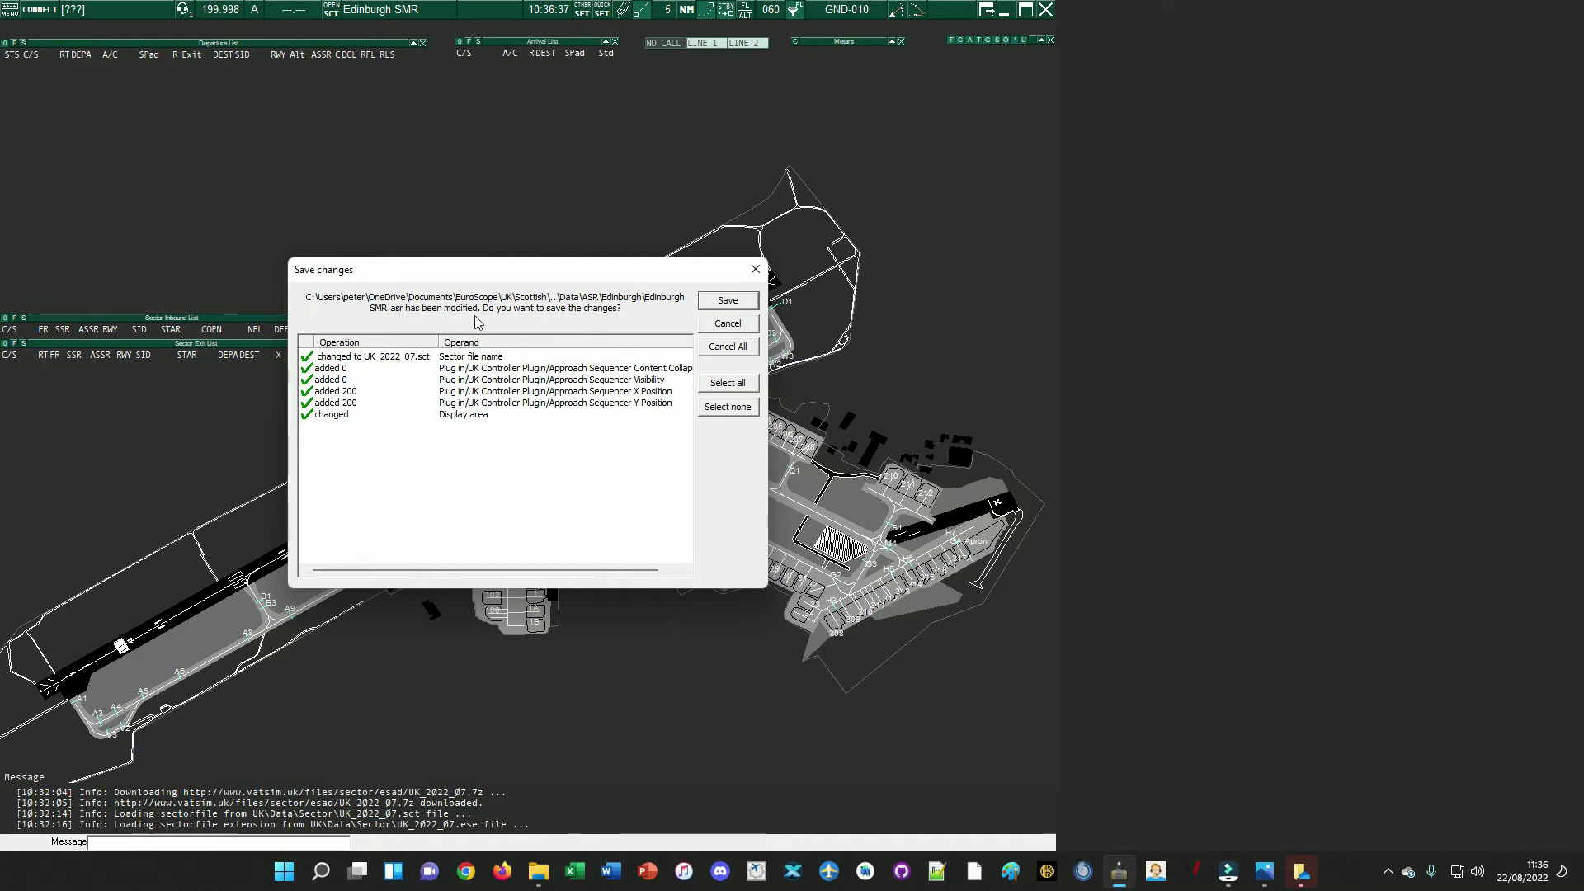
{"action": "left_click", "coordinate": [729, 306]}
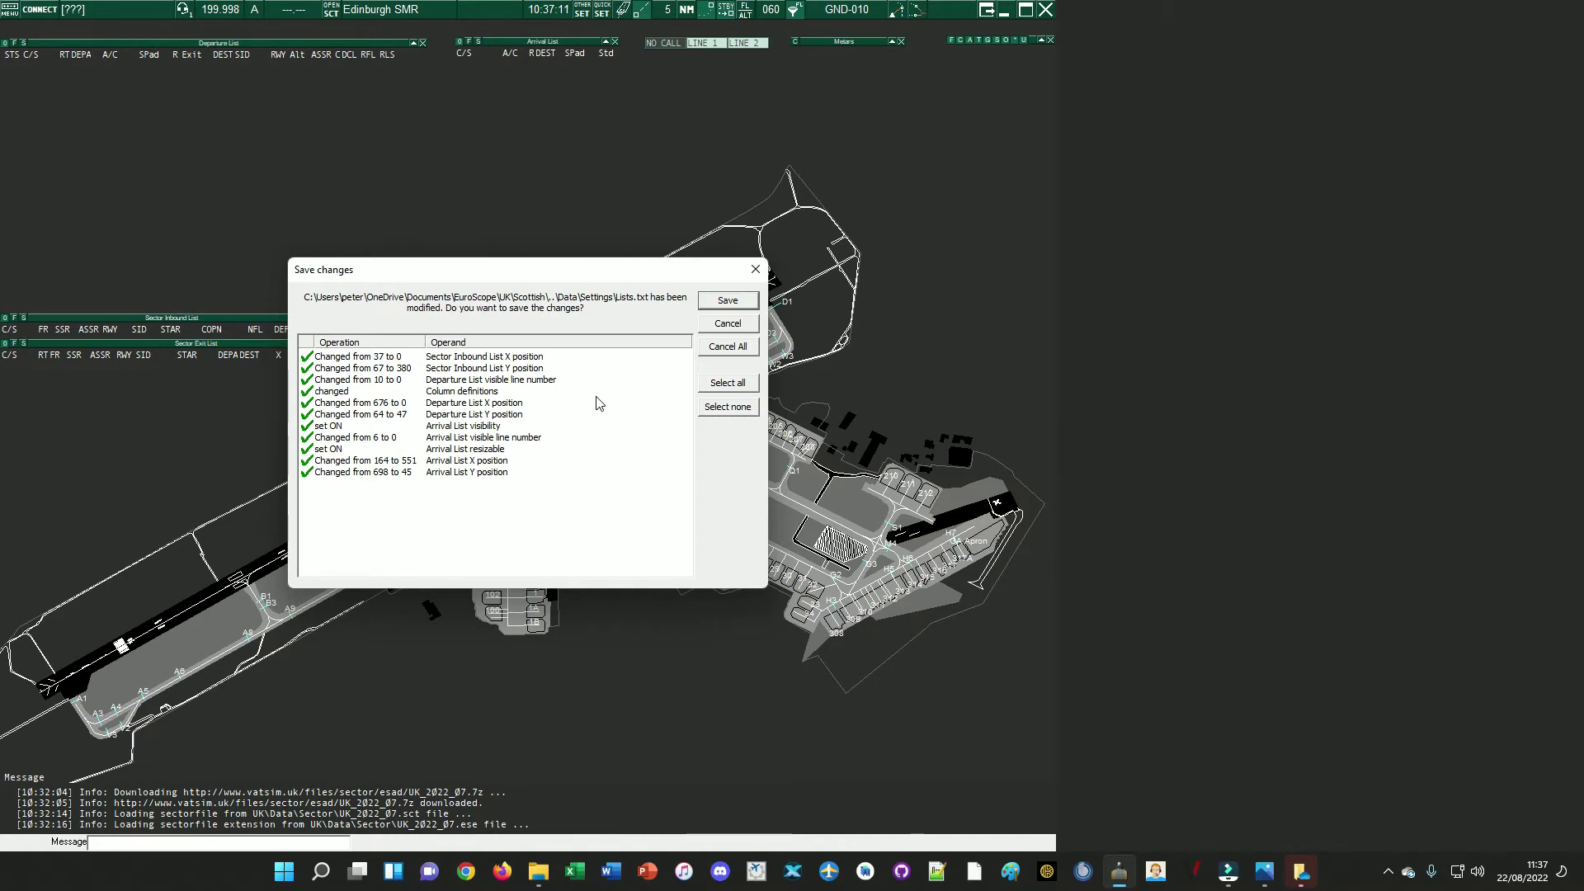
{"action": "left_click", "coordinate": [724, 302]}
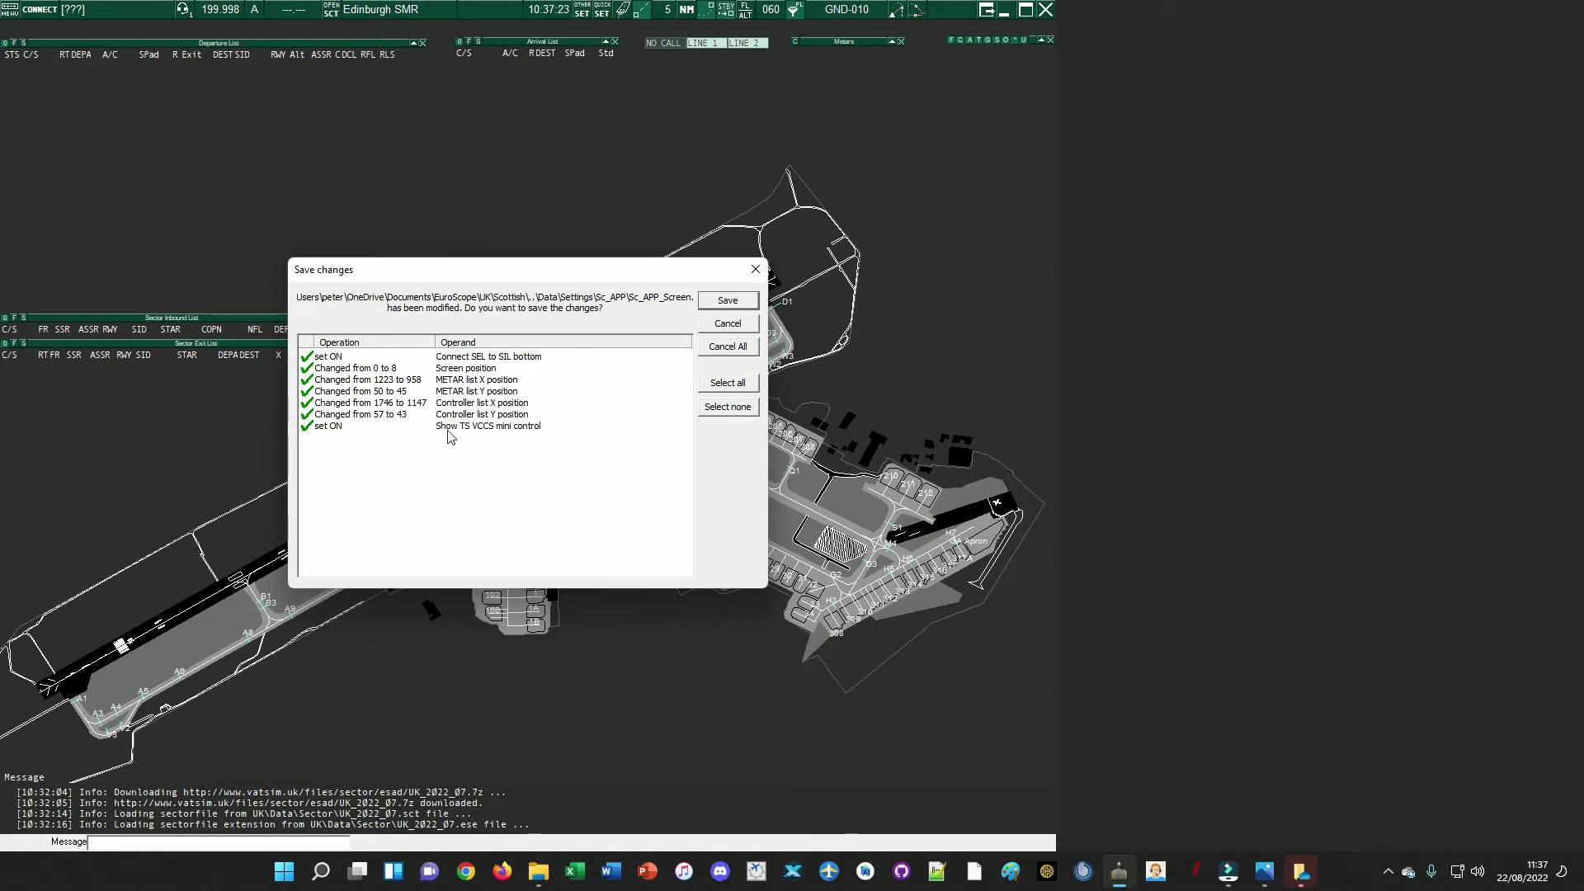
{"action": "left_click", "coordinate": [734, 302]}
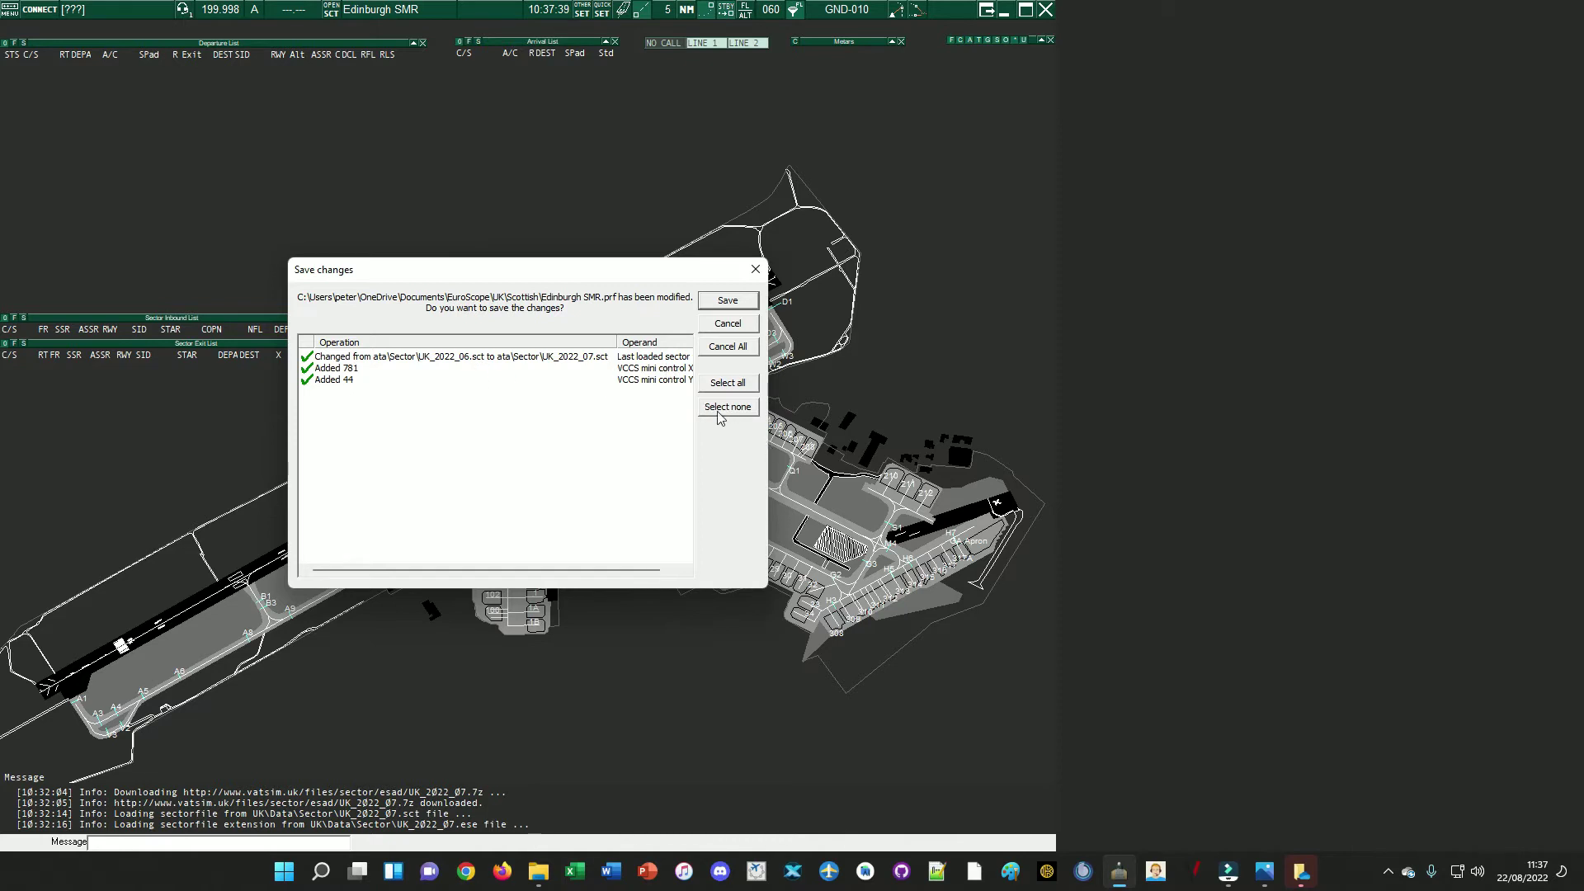
- Review the Added 781 and Added 44 entries, then save the Edinburgh SMR.prf profile
{"action": "left_click", "coordinate": [651, 368]}
{"action": "left_click", "coordinate": [653, 379]}
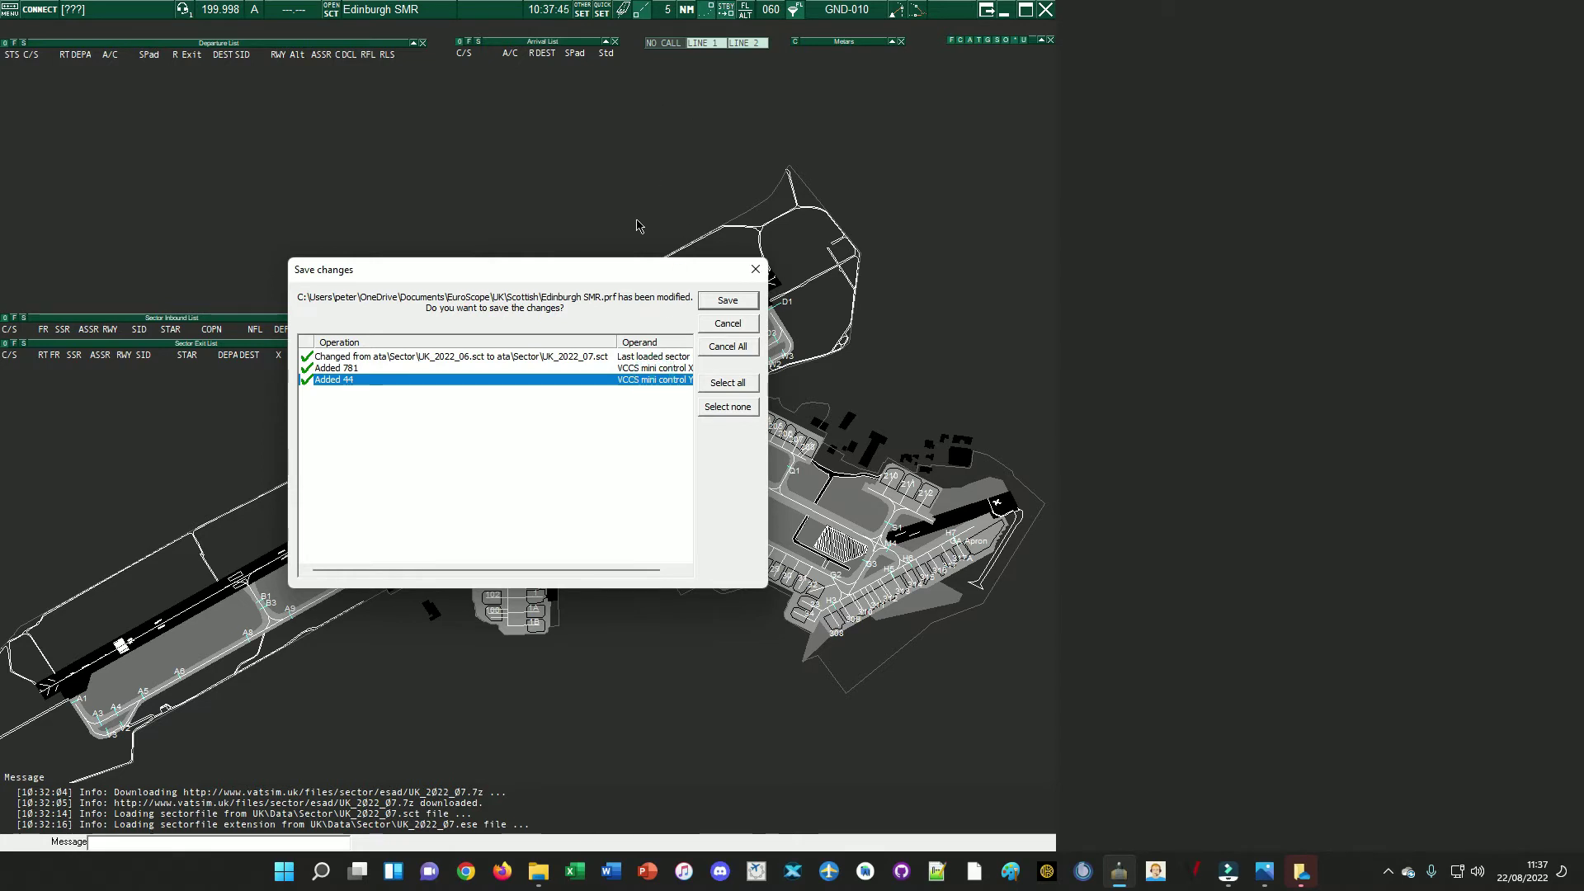
{"action": "left_click", "coordinate": [736, 304]}
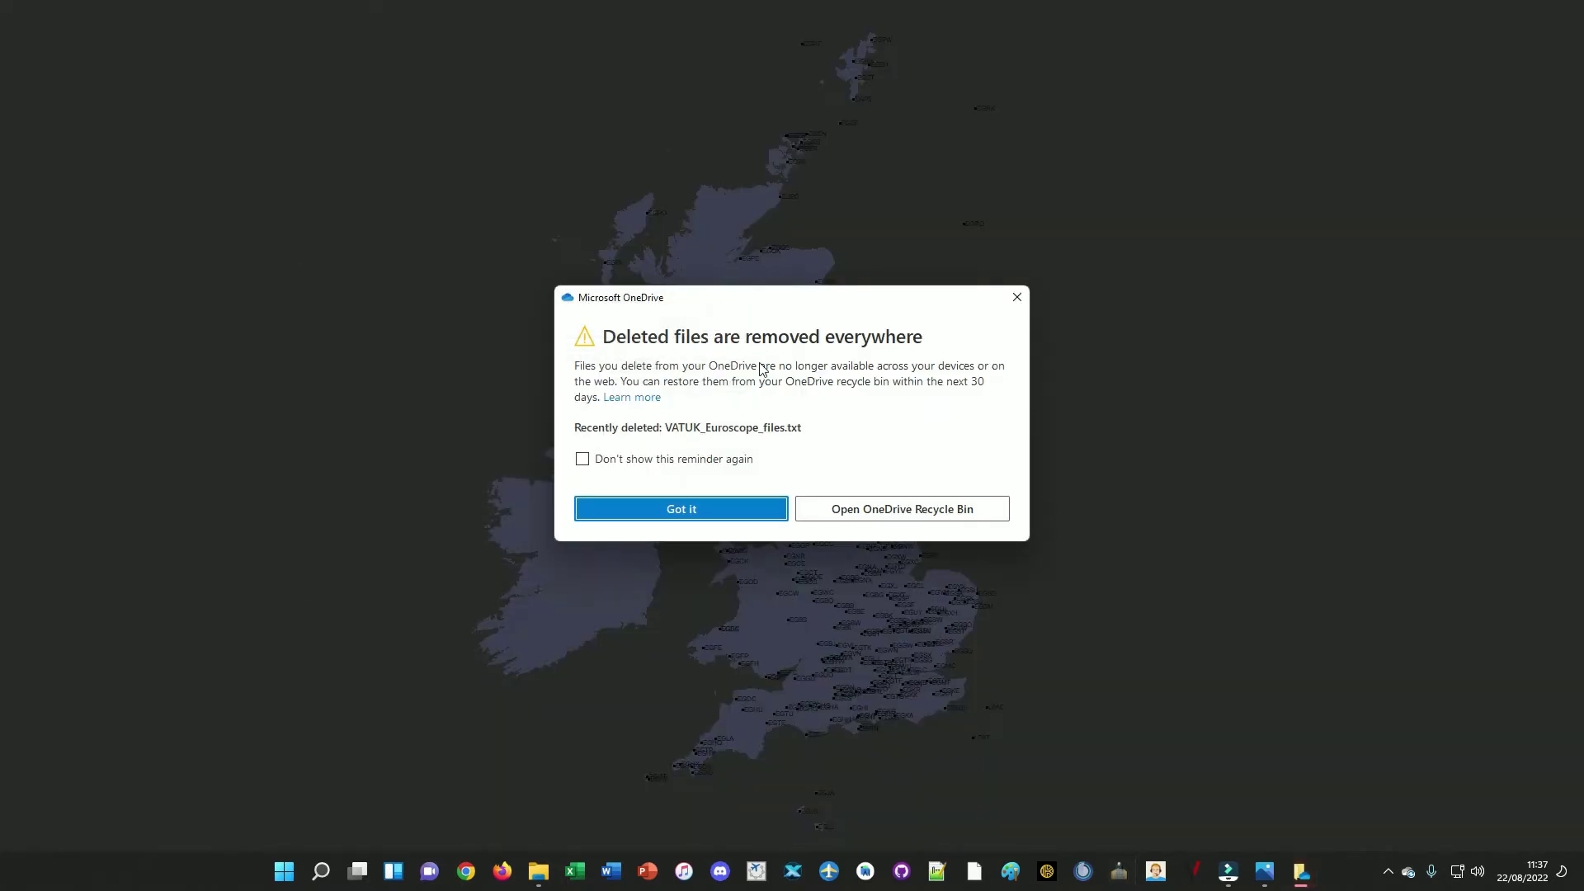
- Dismiss the OneDrive notice and relaunch EuroScope with the Edinburgh SMR profile
{"action": "left_click", "coordinate": [752, 517]}
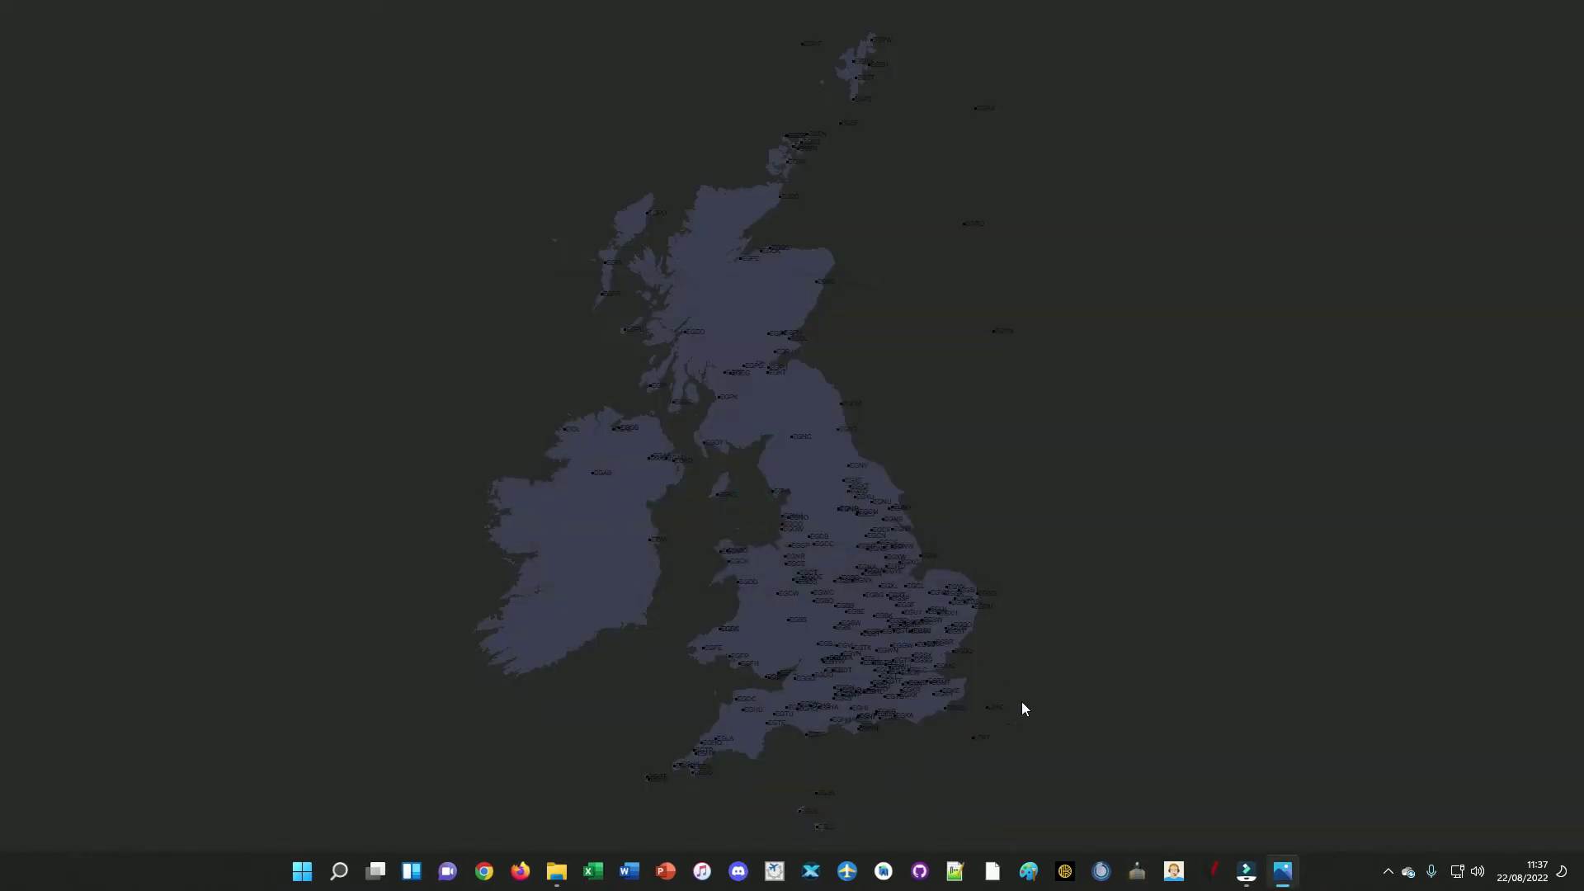
{"action": "left_click", "coordinate": [1138, 873]}
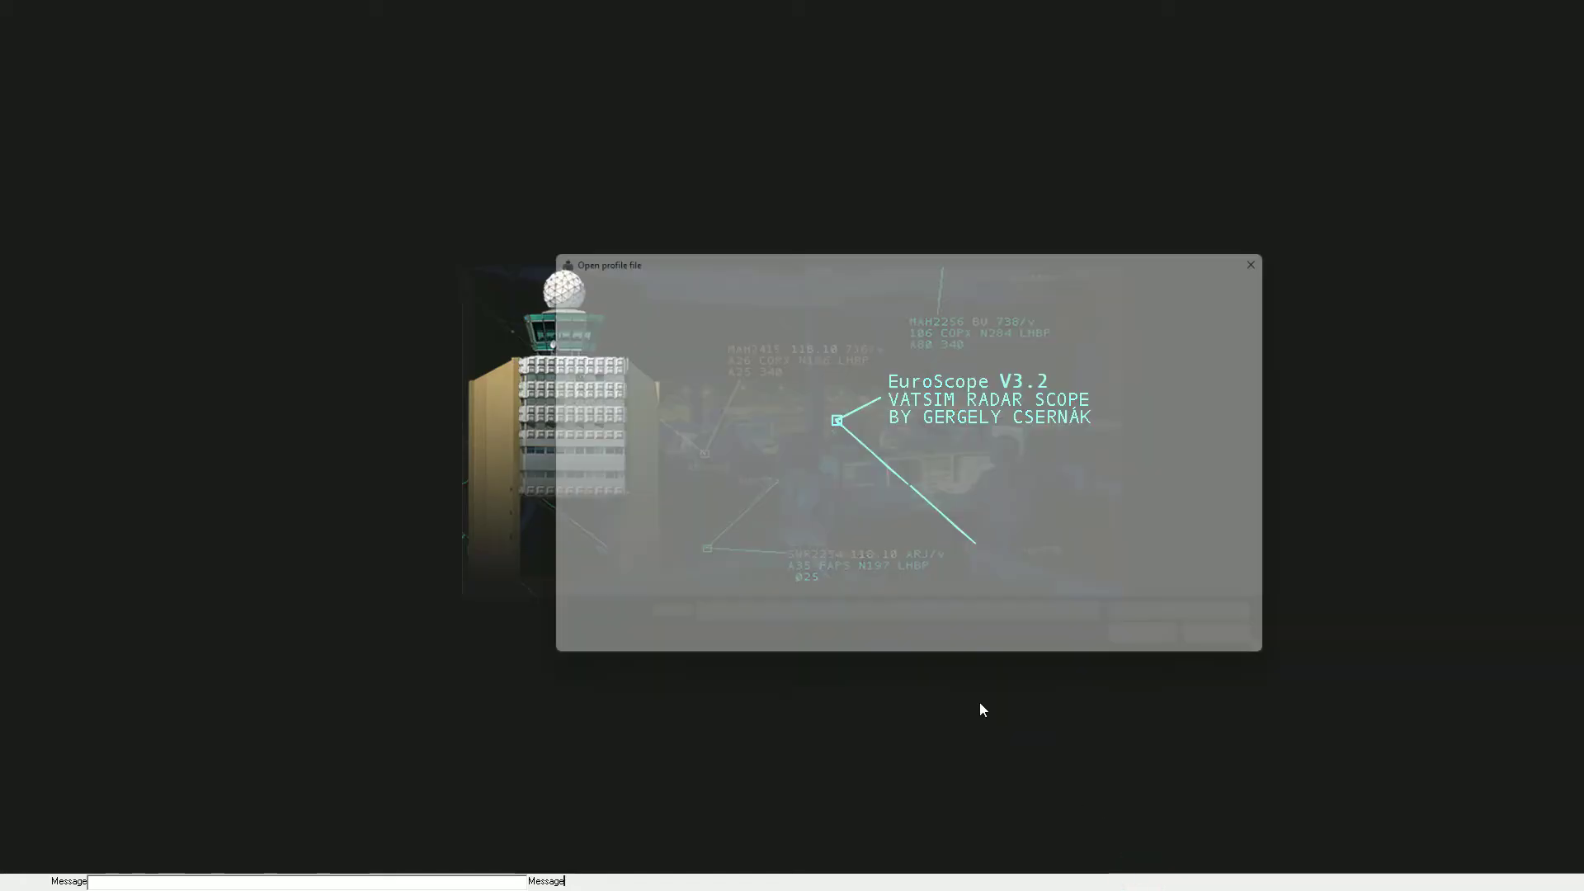
{"action": "double_click", "coordinate": [746, 448]}
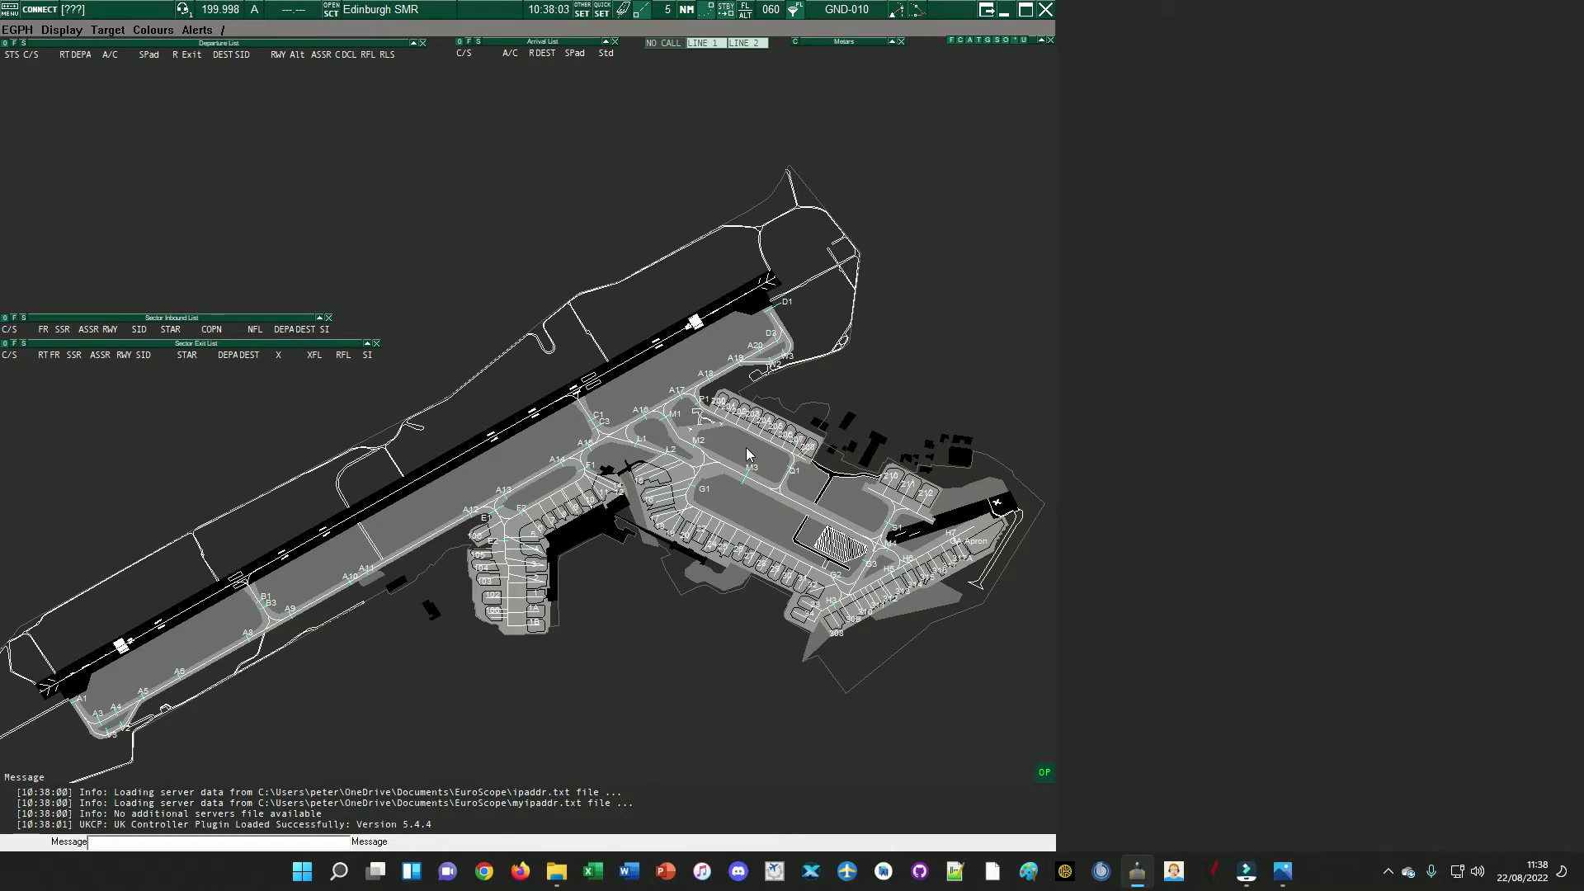
- Start a second instance with Edinburgh.prf, using the UK_2022_07 sector file in all displays
{"action": "right_click", "coordinate": [1141, 881]}
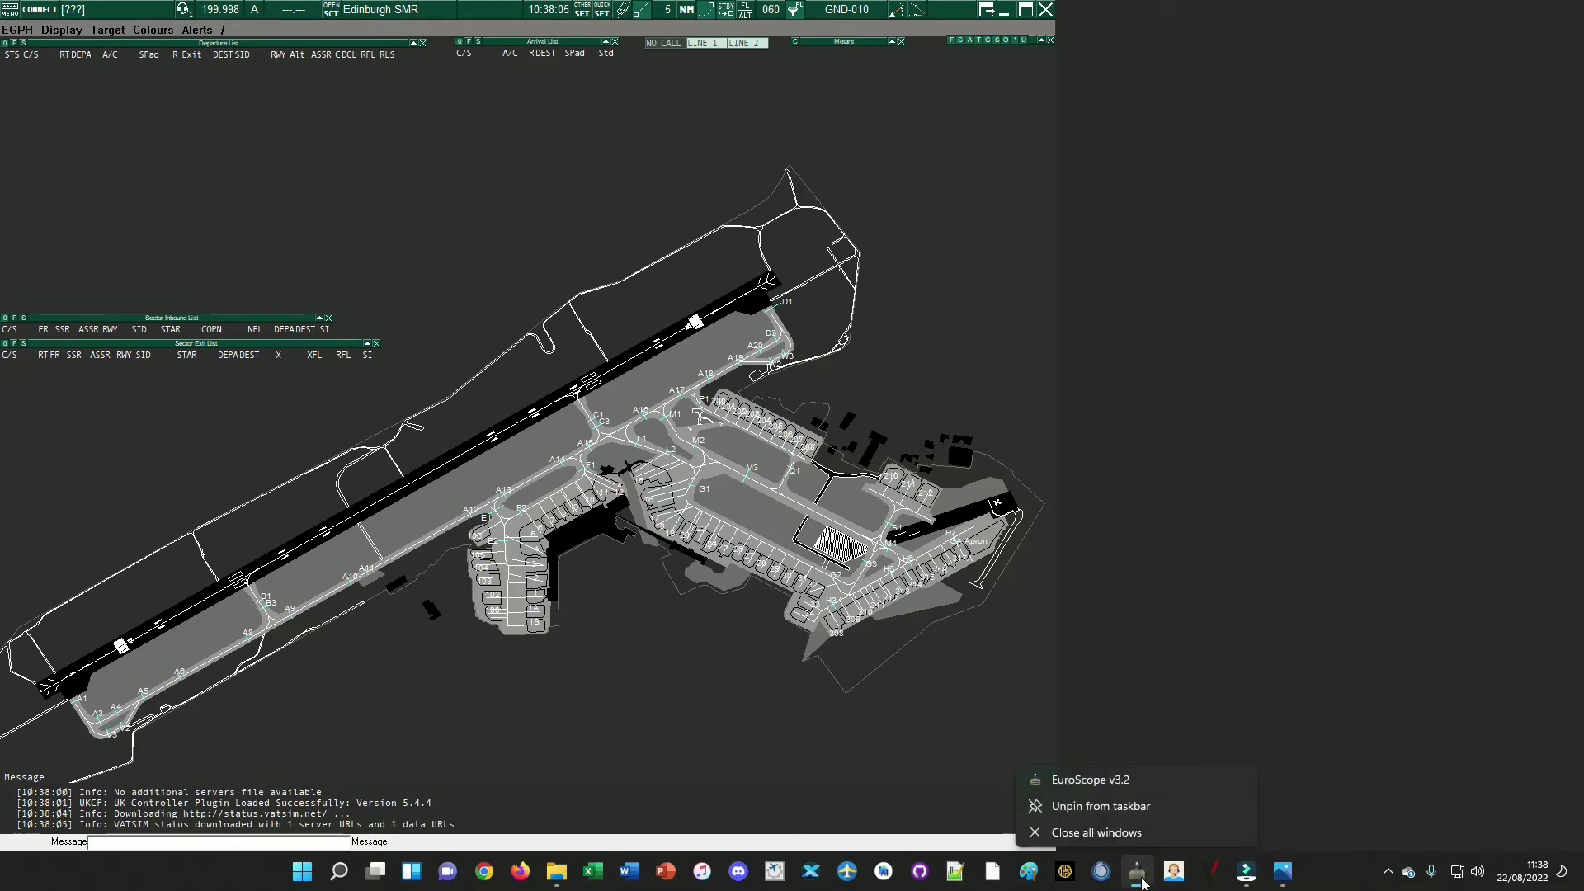
{"action": "left_click", "coordinate": [1139, 777]}
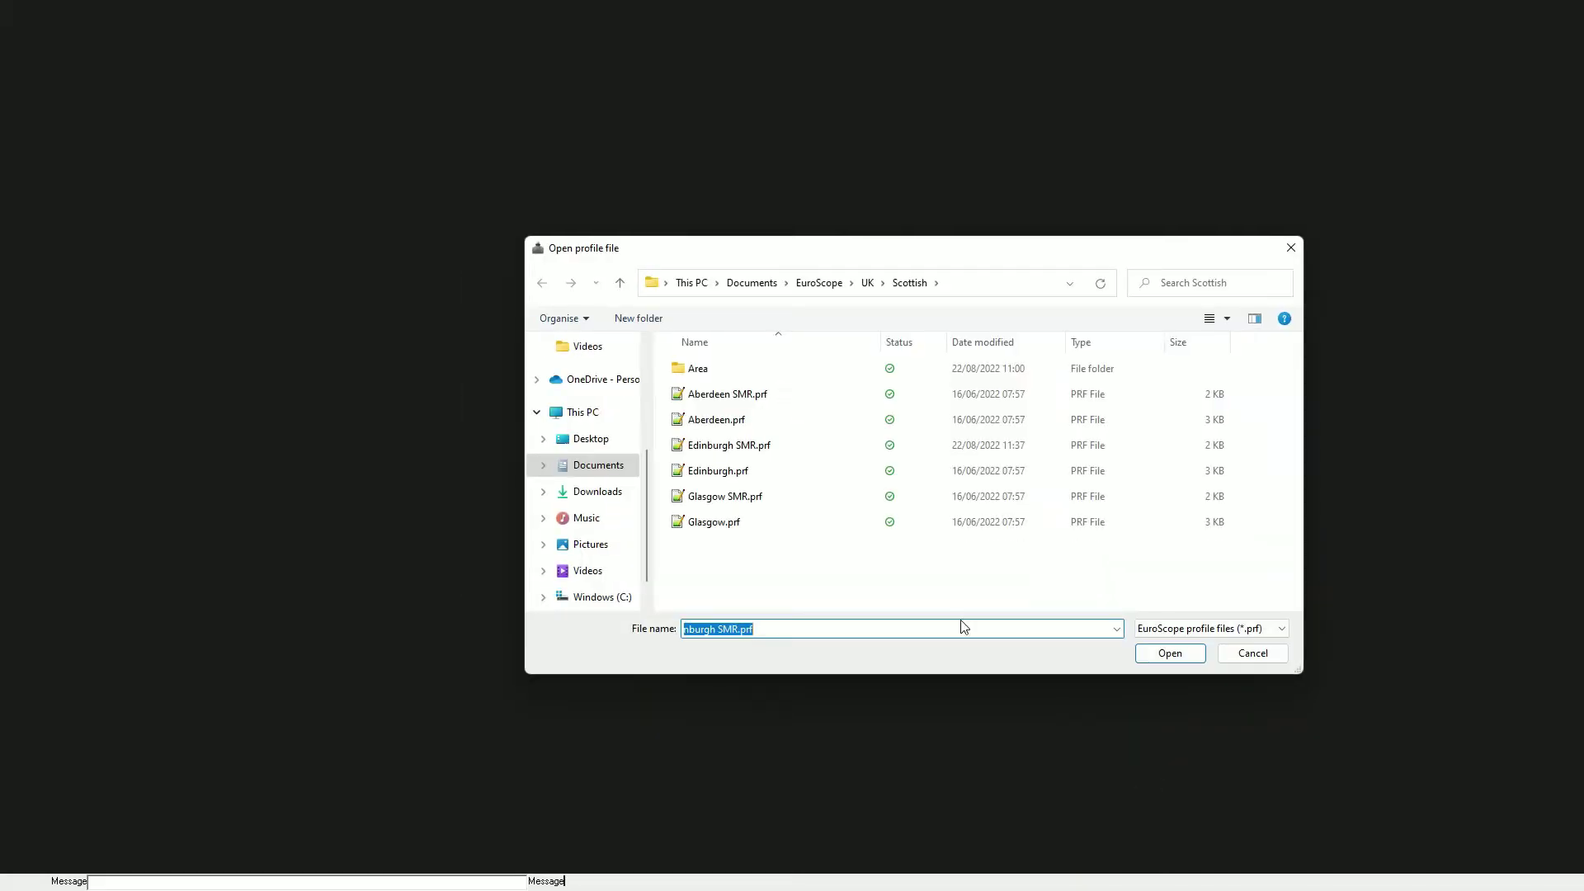
{"action": "double_click", "coordinate": [736, 472]}
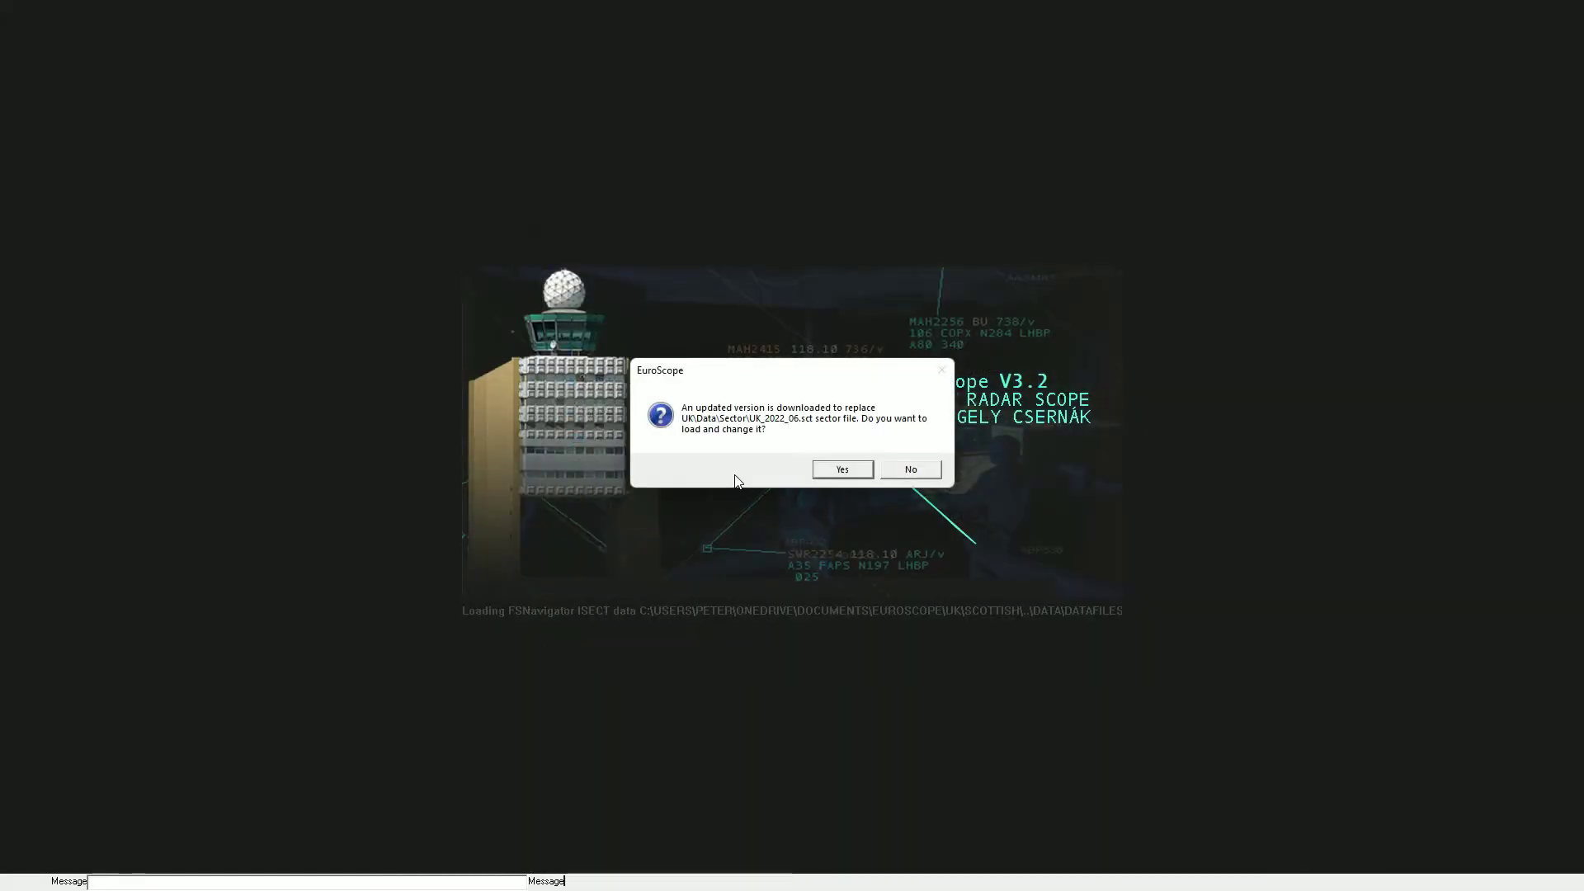
{"action": "left_click", "coordinate": [834, 469]}
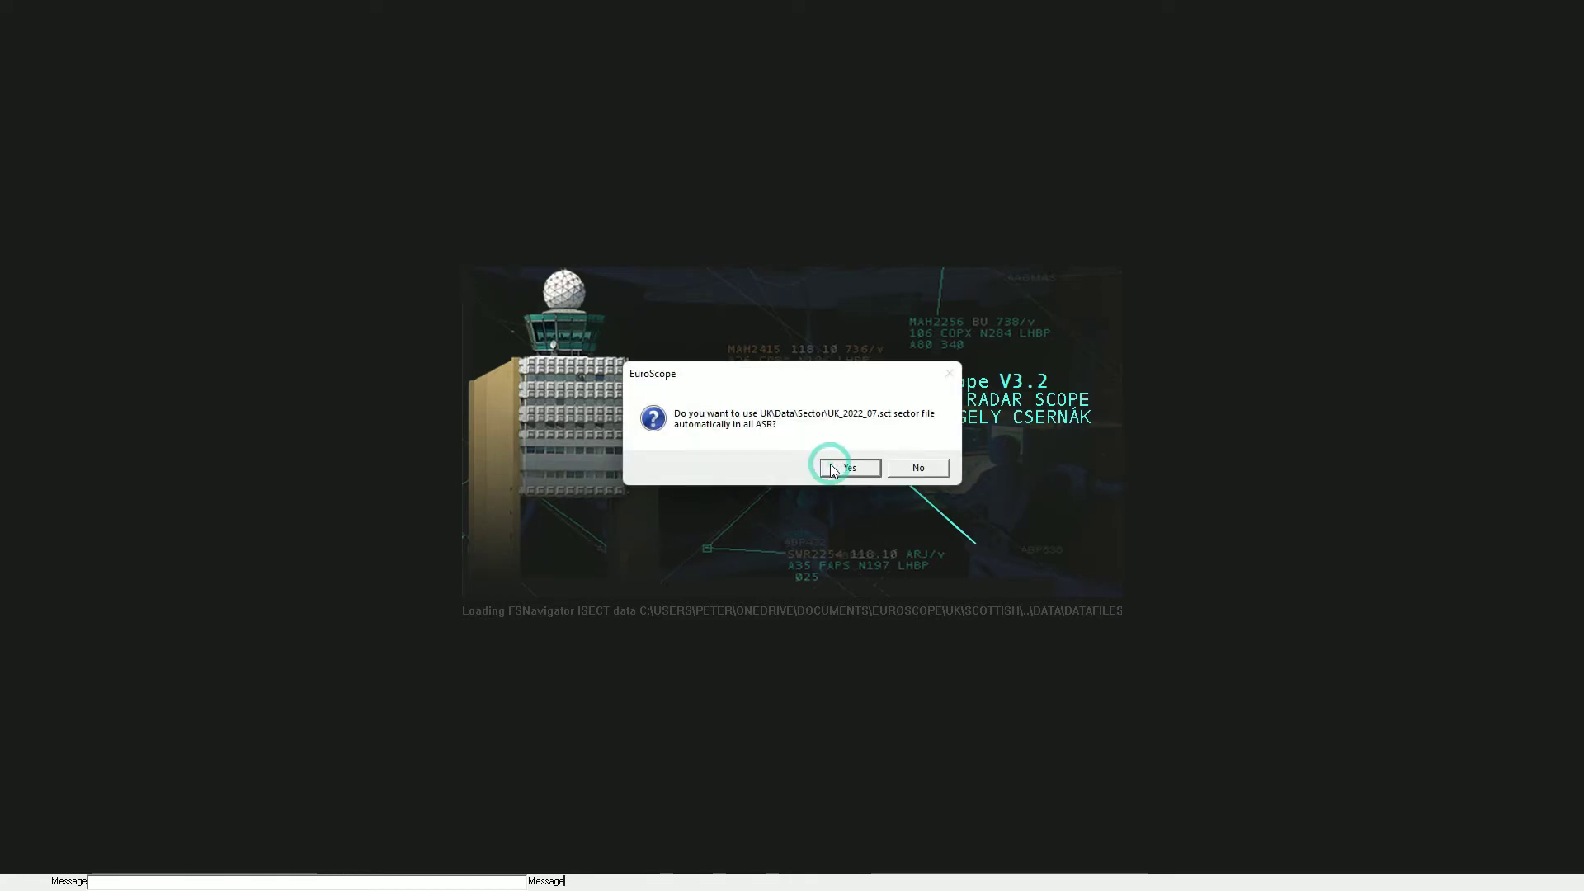
{"action": "left_click", "coordinate": [834, 469]}
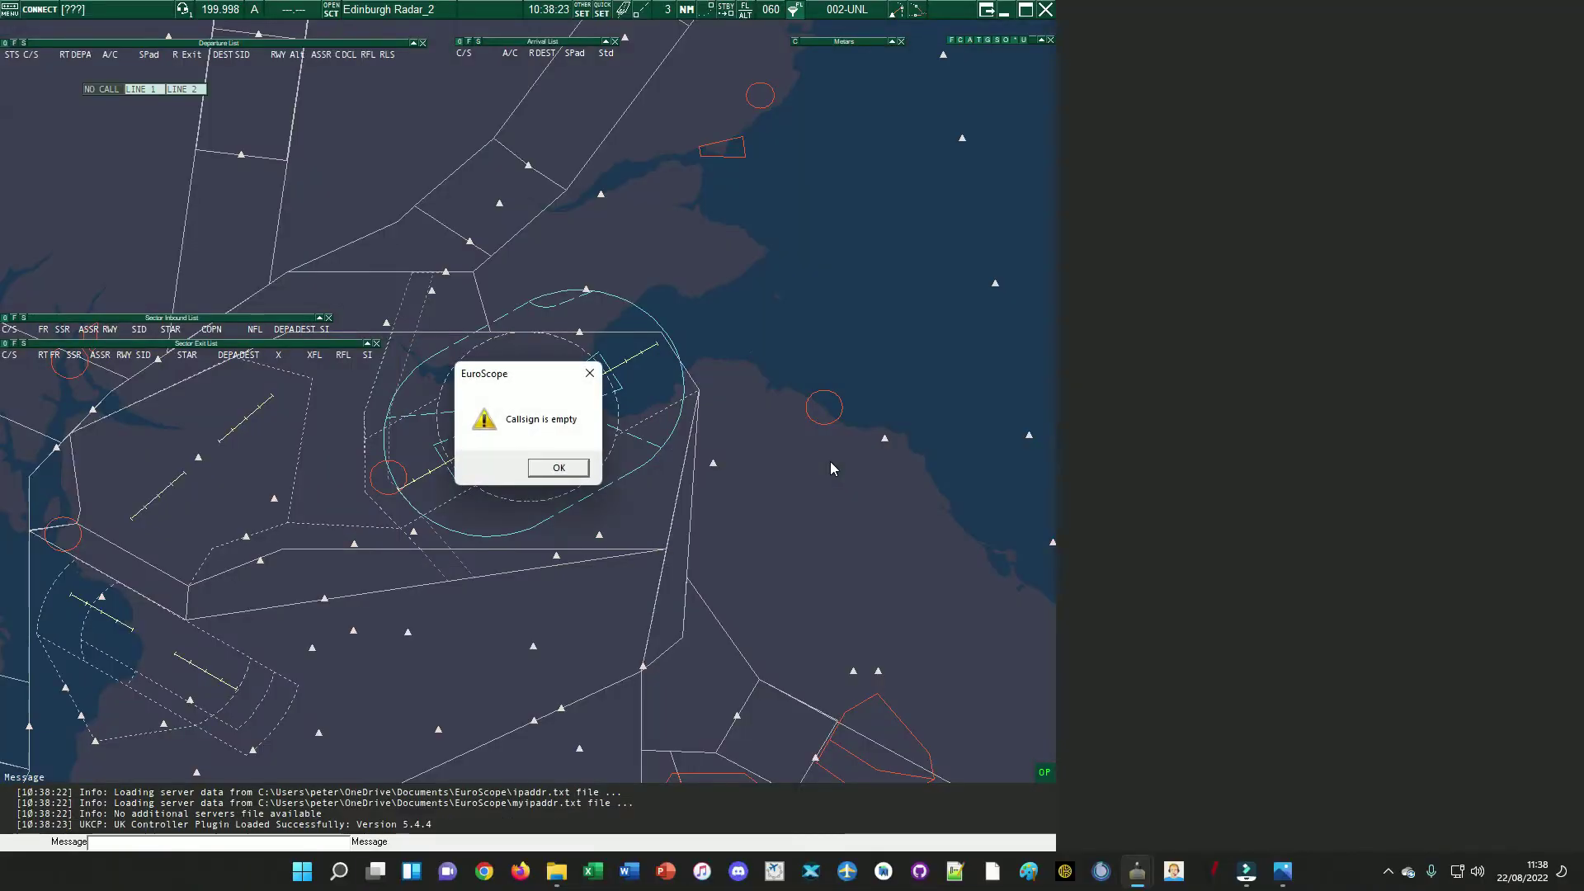
- Dismiss the callsign warning, return to Edinburgh Radar_2, and move the voice bar top-left
{"action": "left_click", "coordinate": [574, 468]}
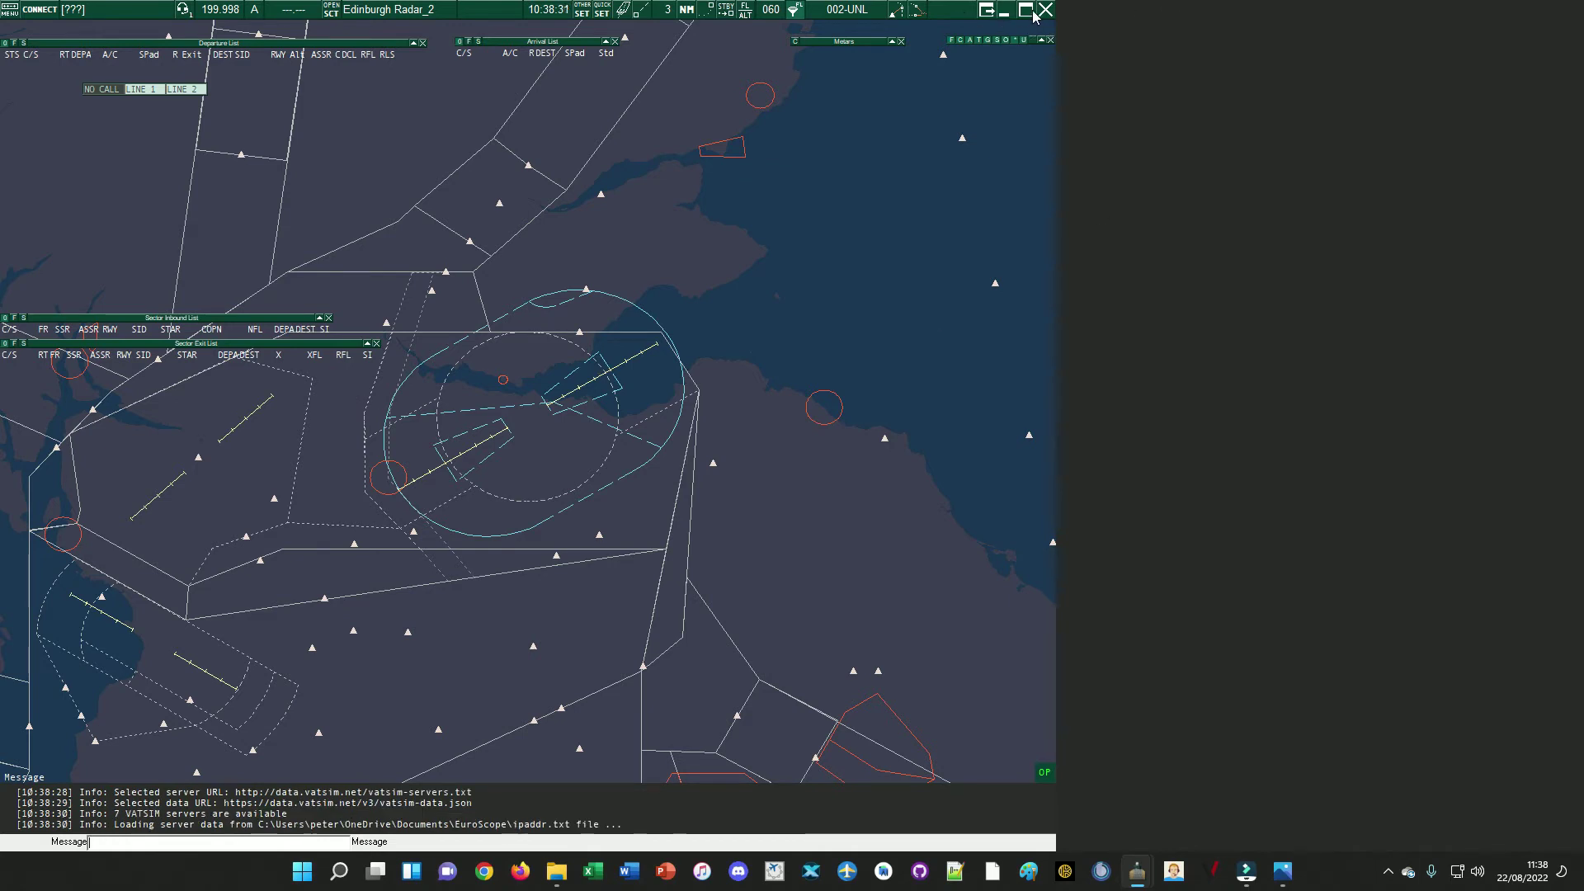
{"action": "left_click", "coordinate": [1005, 11]}
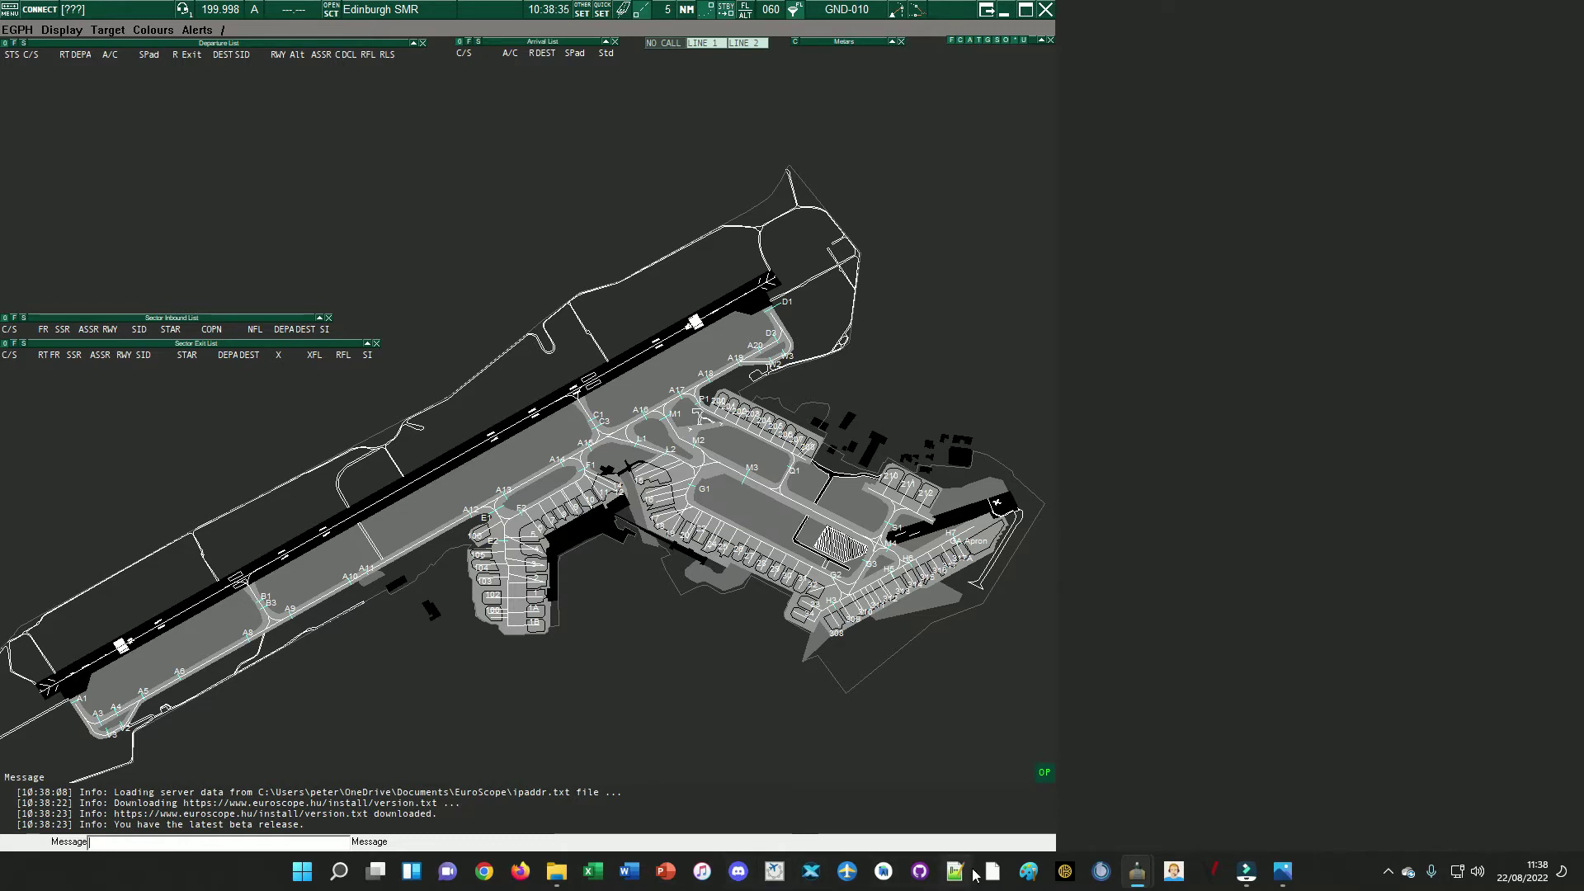
{"action": "mouse_move", "coordinate": [1131, 879]}
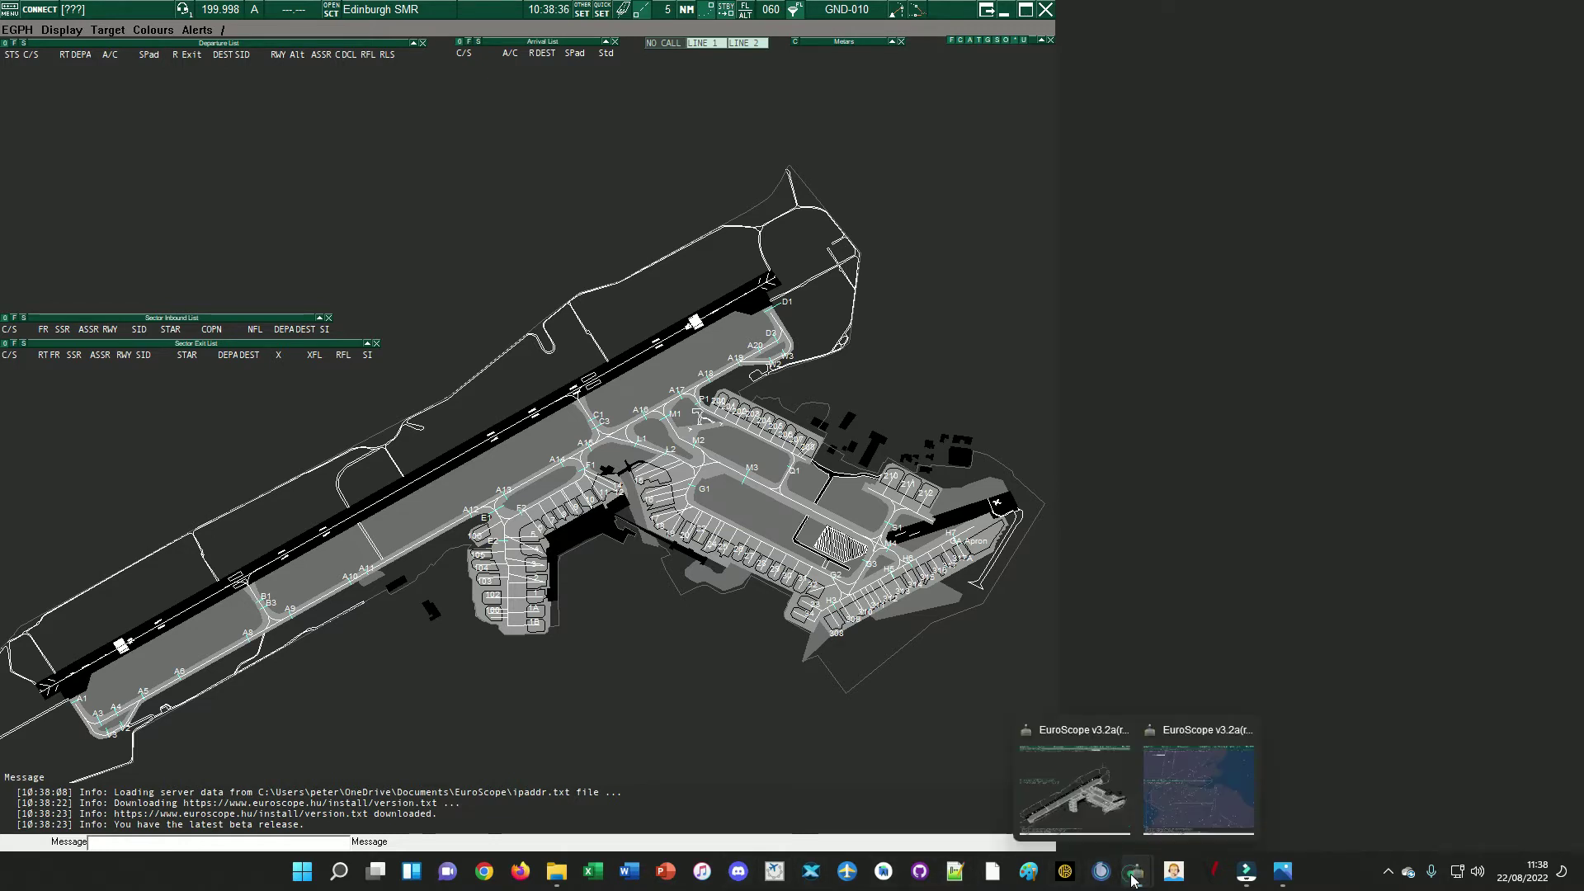
{"action": "left_click", "coordinate": [1186, 809]}
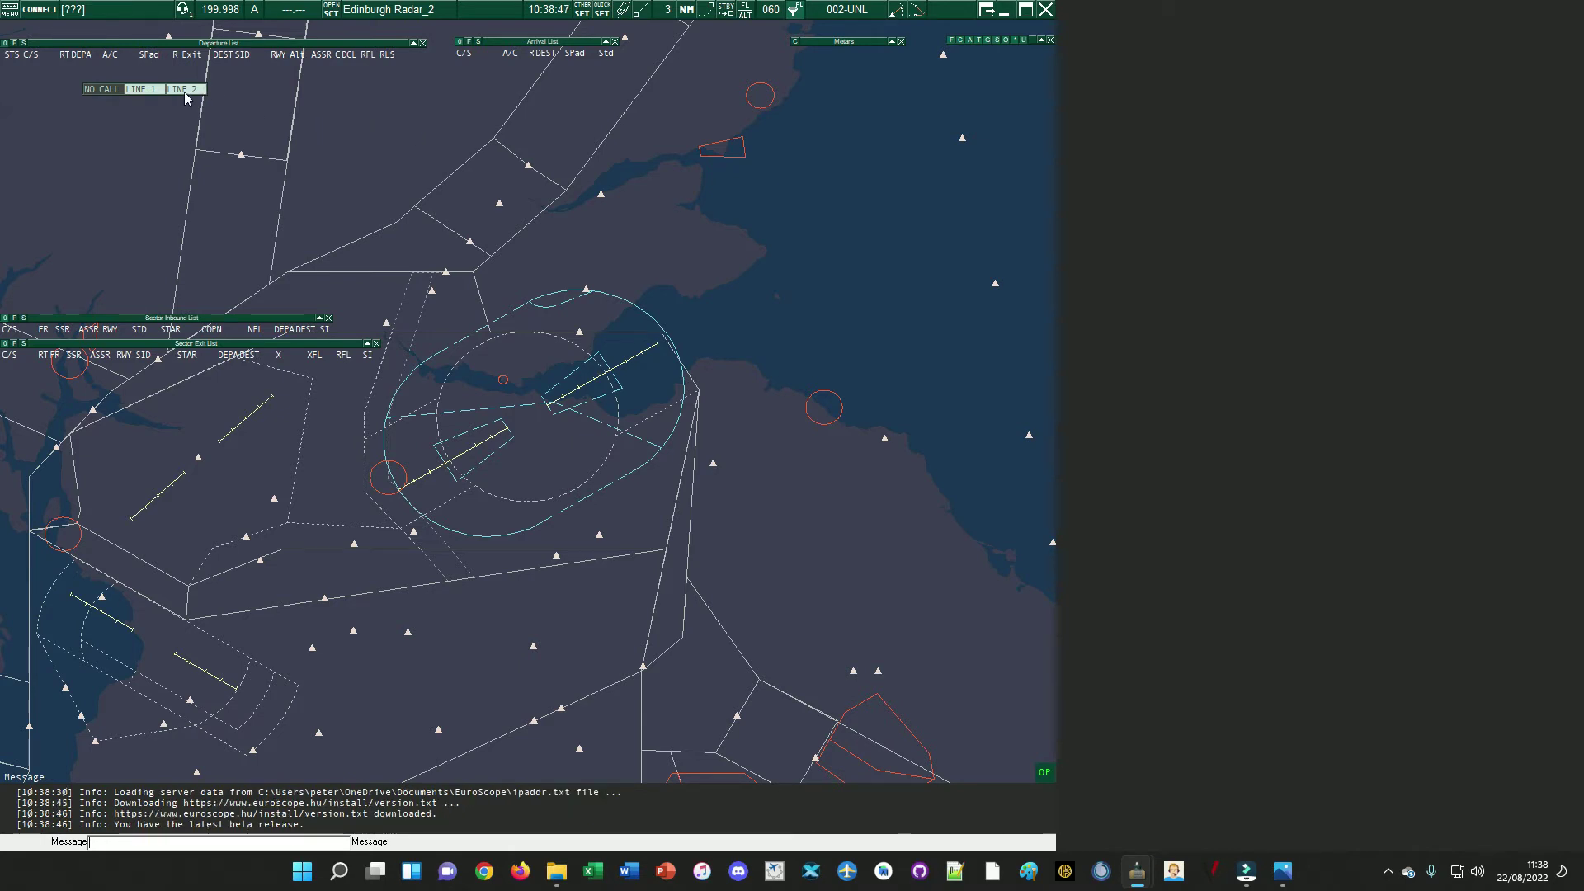
{"action": "left_click_drag", "start_coordinate": [185, 91], "coordinate": [65, 27]}
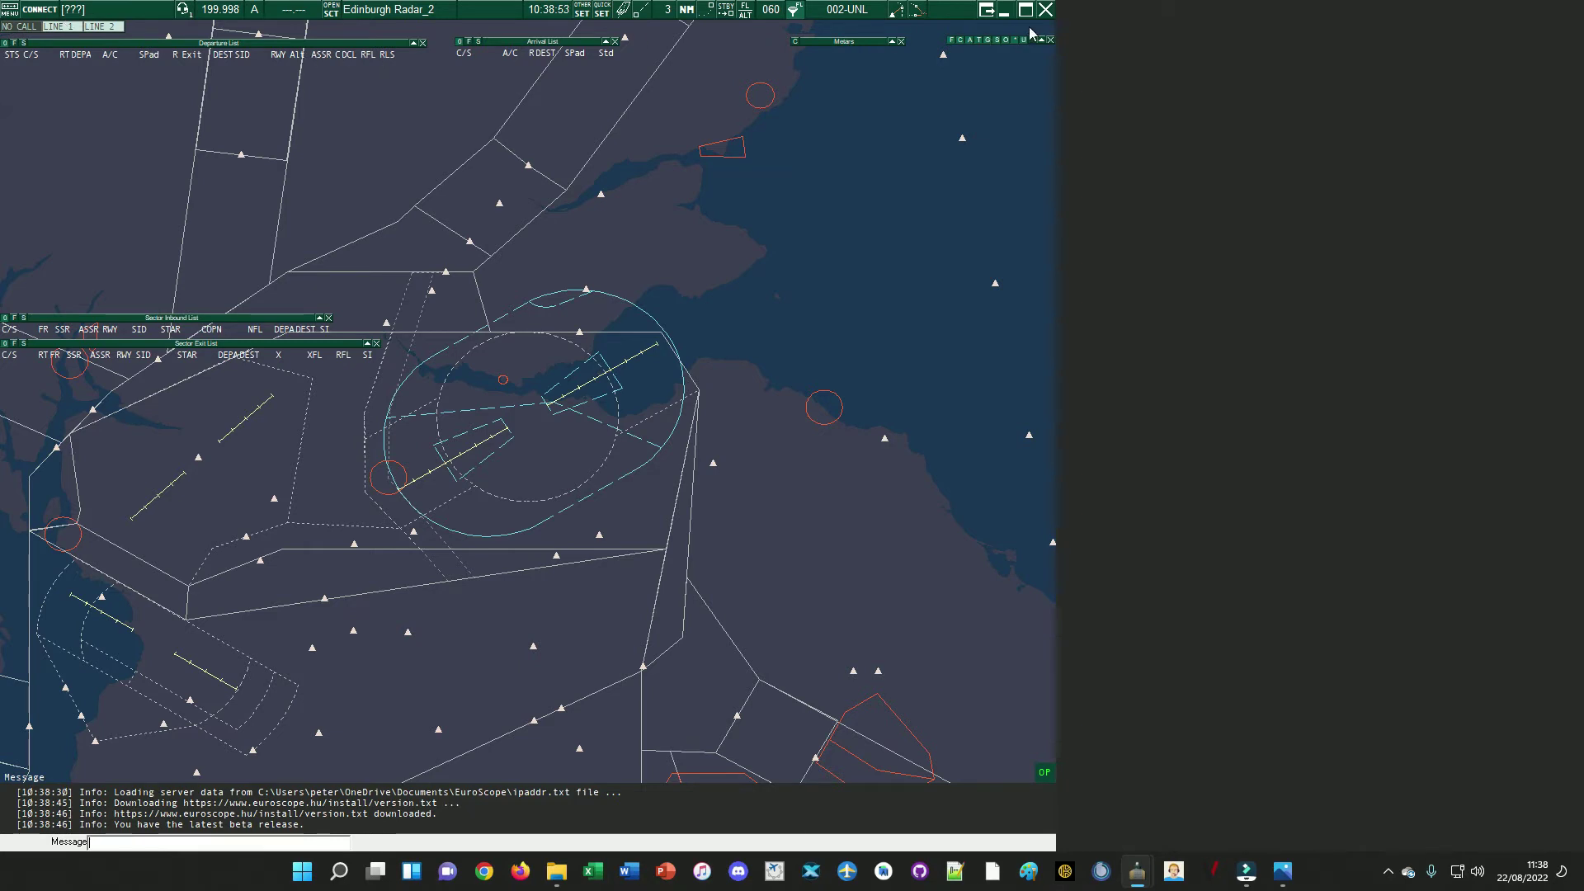
- Close the departure, arrival, METAR, shortcut, sector exit and sector inbound lists
{"action": "left_click", "coordinate": [421, 43]}
{"action": "left_click", "coordinate": [615, 41]}
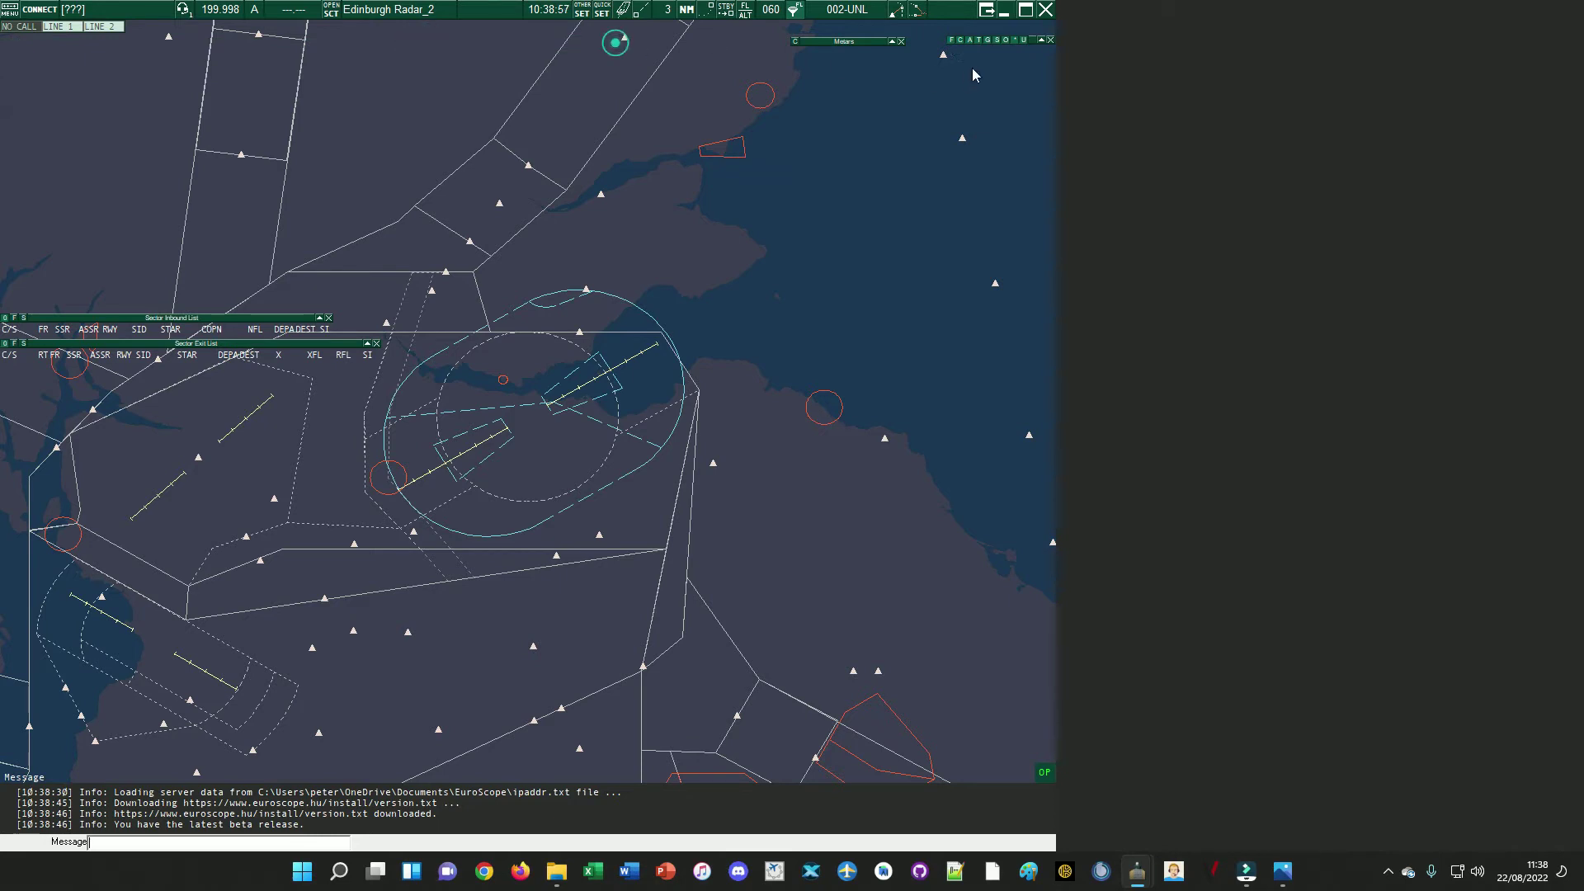
{"action": "left_click", "coordinate": [901, 41]}
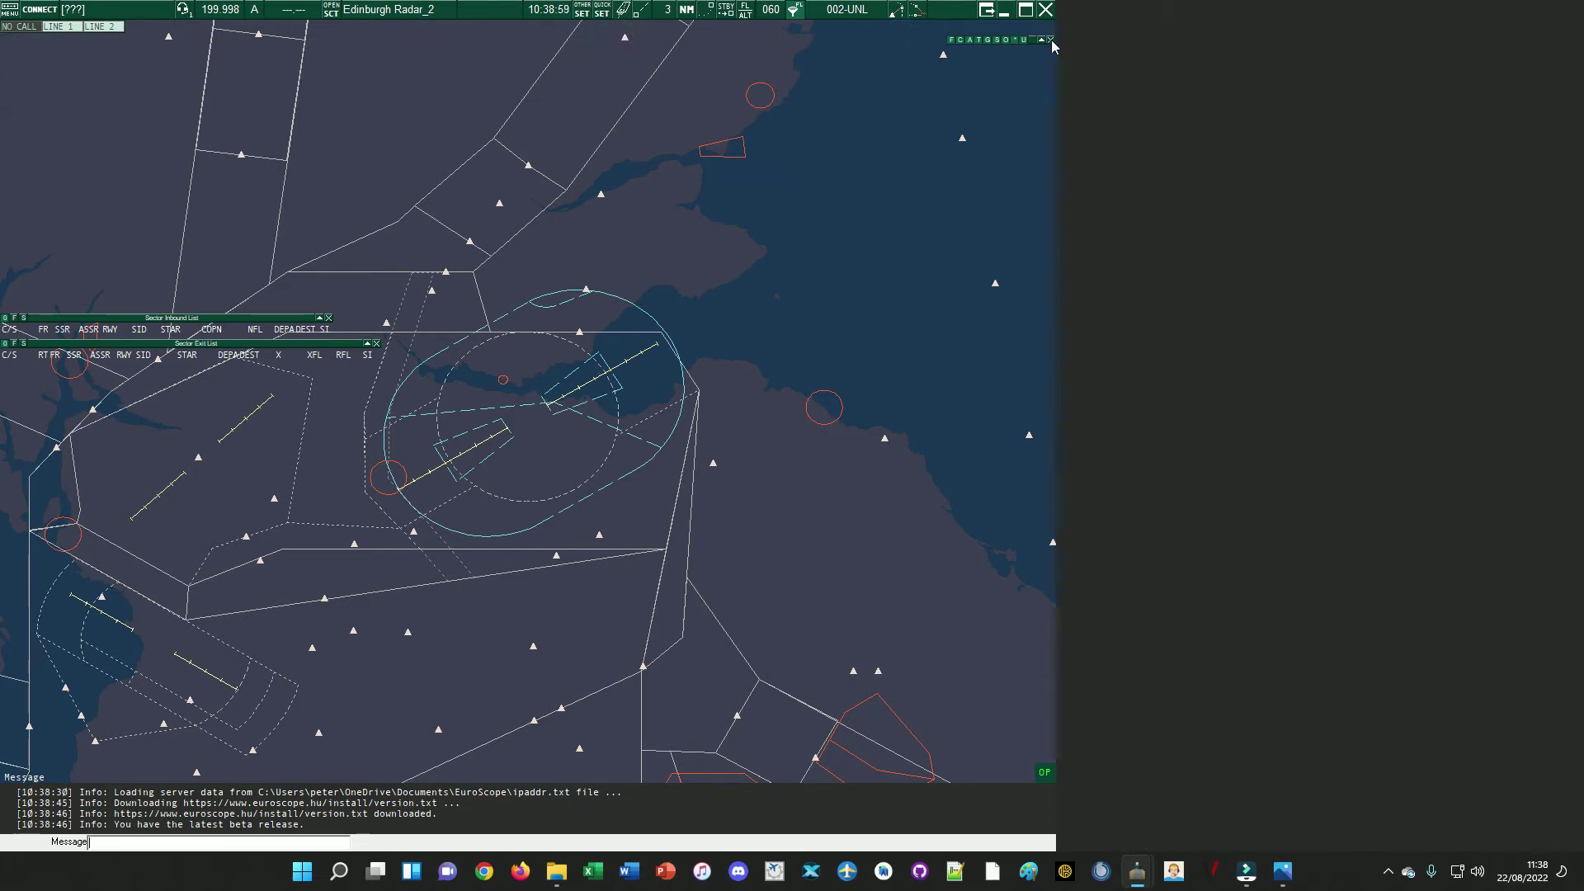
{"action": "left_click", "coordinate": [1050, 40]}
{"action": "left_click", "coordinate": [376, 344]}
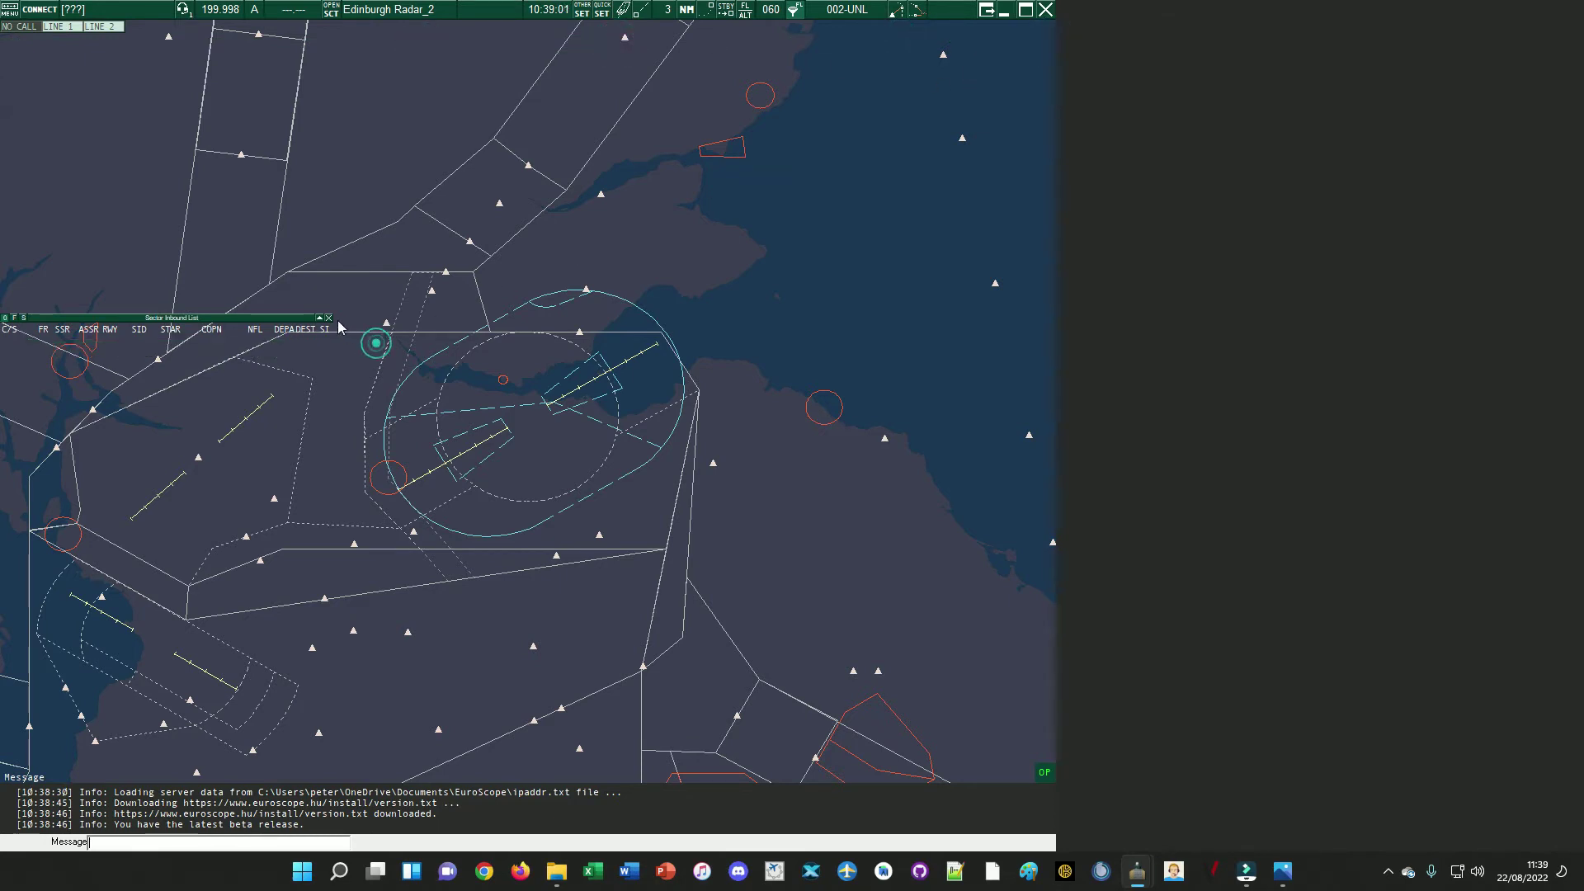
{"action": "left_click", "coordinate": [329, 318]}
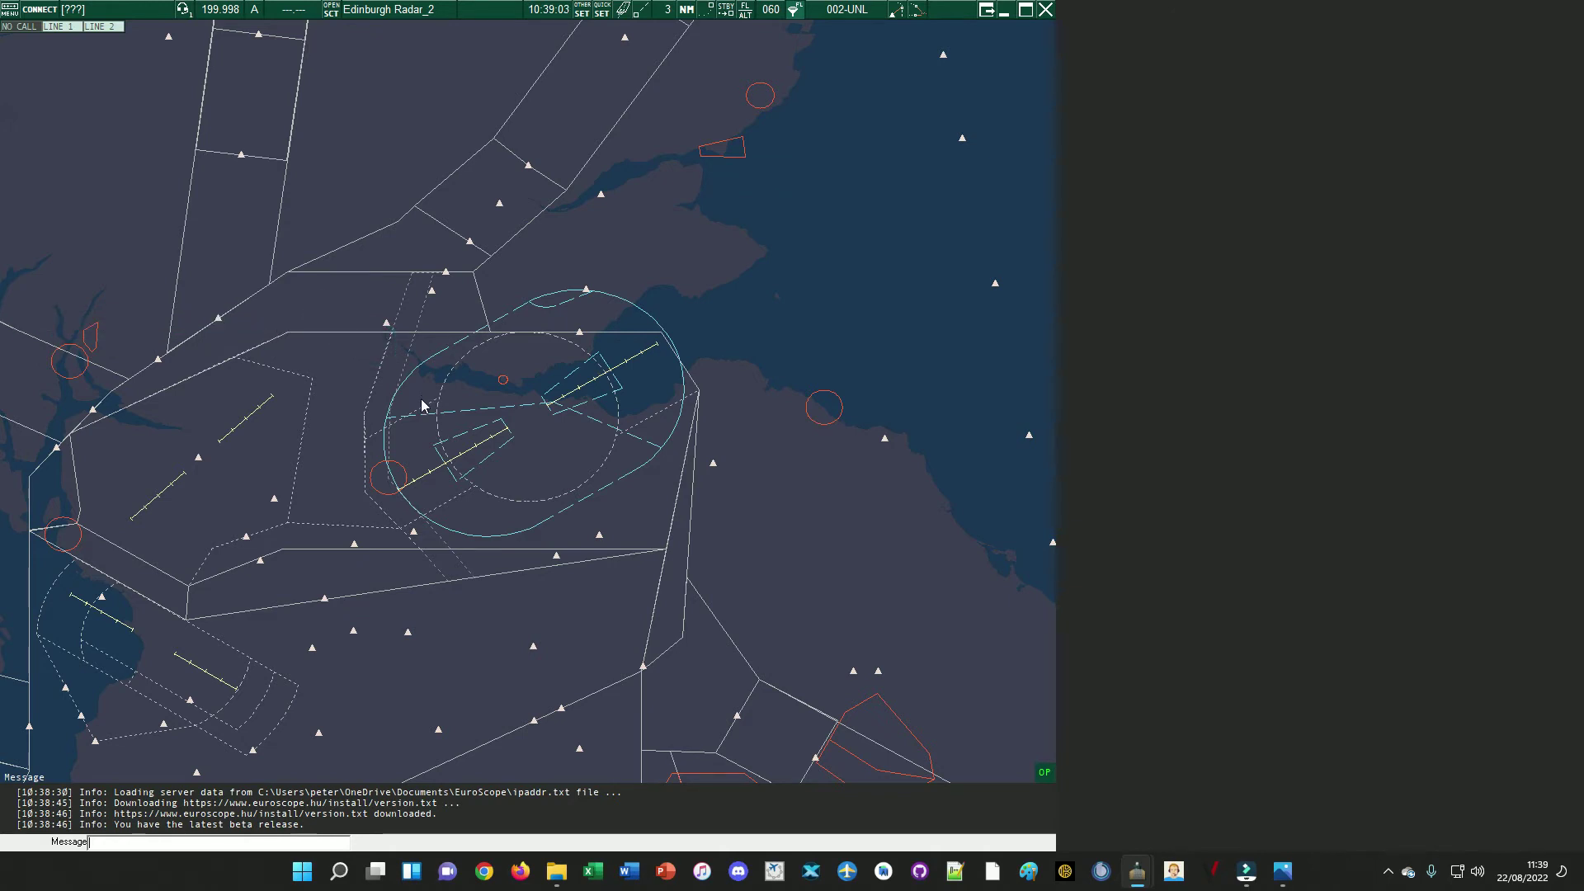
- Zoom into the scope and cycle through Radar_1 and Radar_3 to the Edinburgh Radar_4 view
{"action": "left_click", "coordinate": [674, 514]}
{"action": "scroll", "coordinate": [656, 394], "scroll_direction": "up", "scroll_amount": 2}
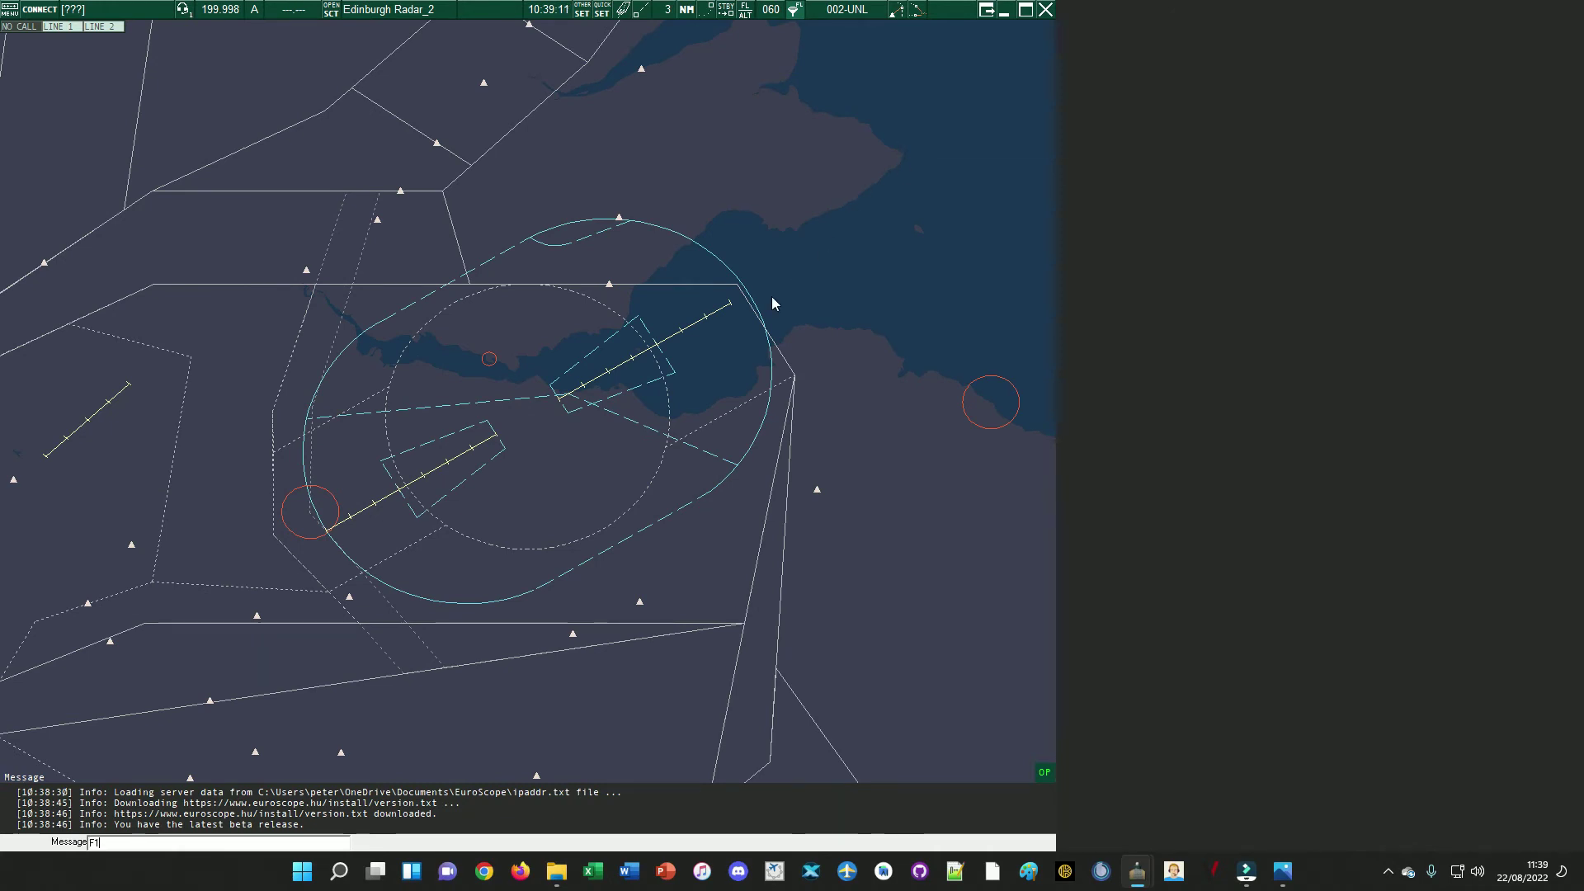
{"action": "key", "text": "ctrl+Tab"}
{"action": "type", "text": "F1"}
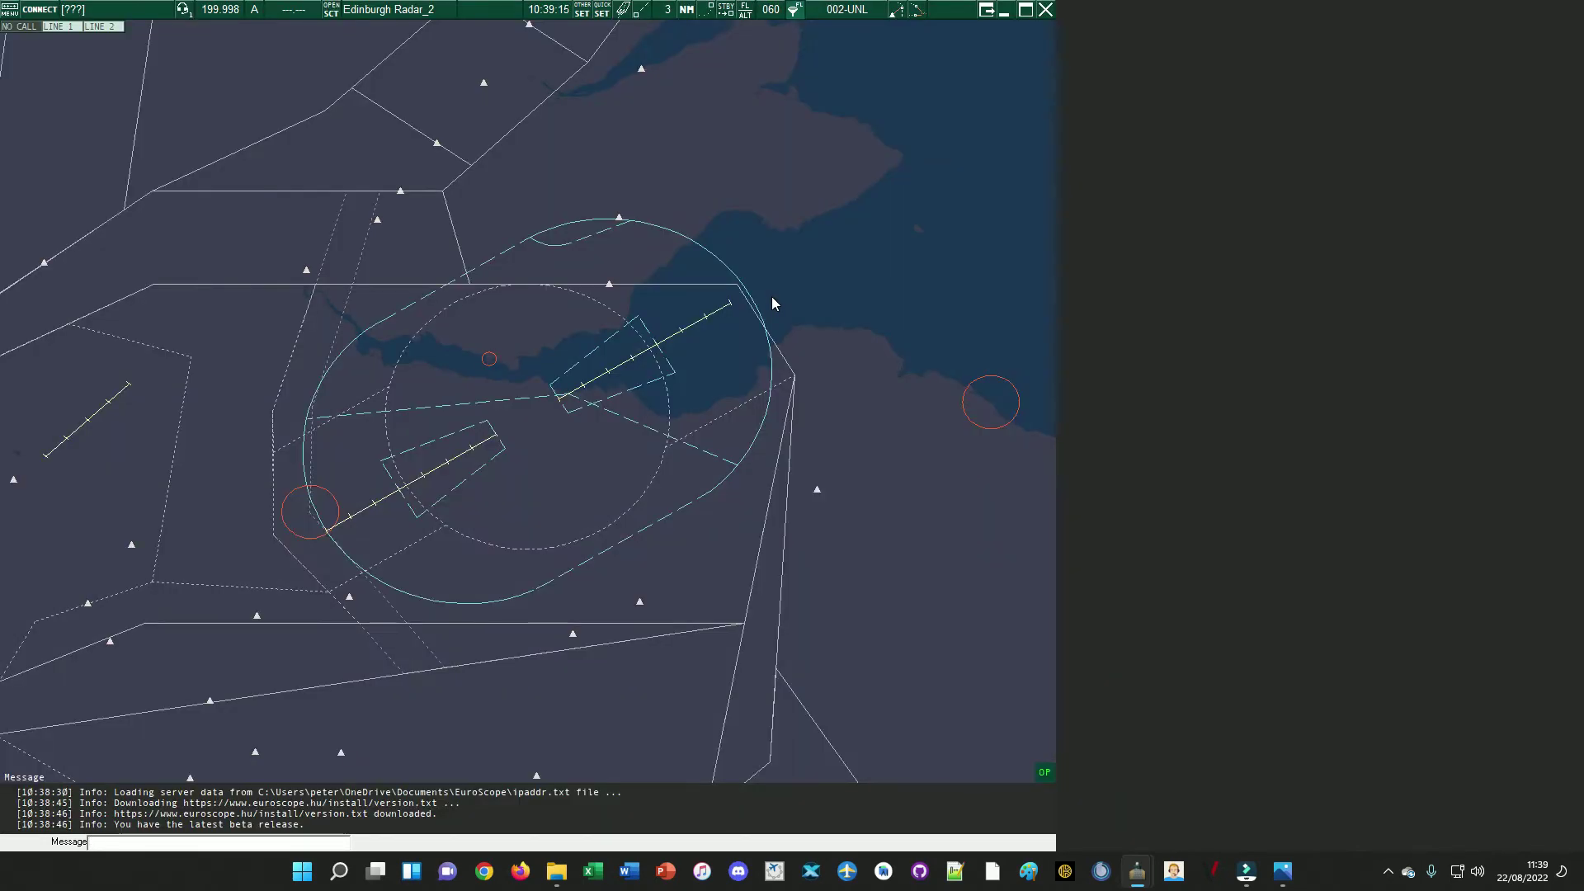
{"action": "key", "text": "Return"}
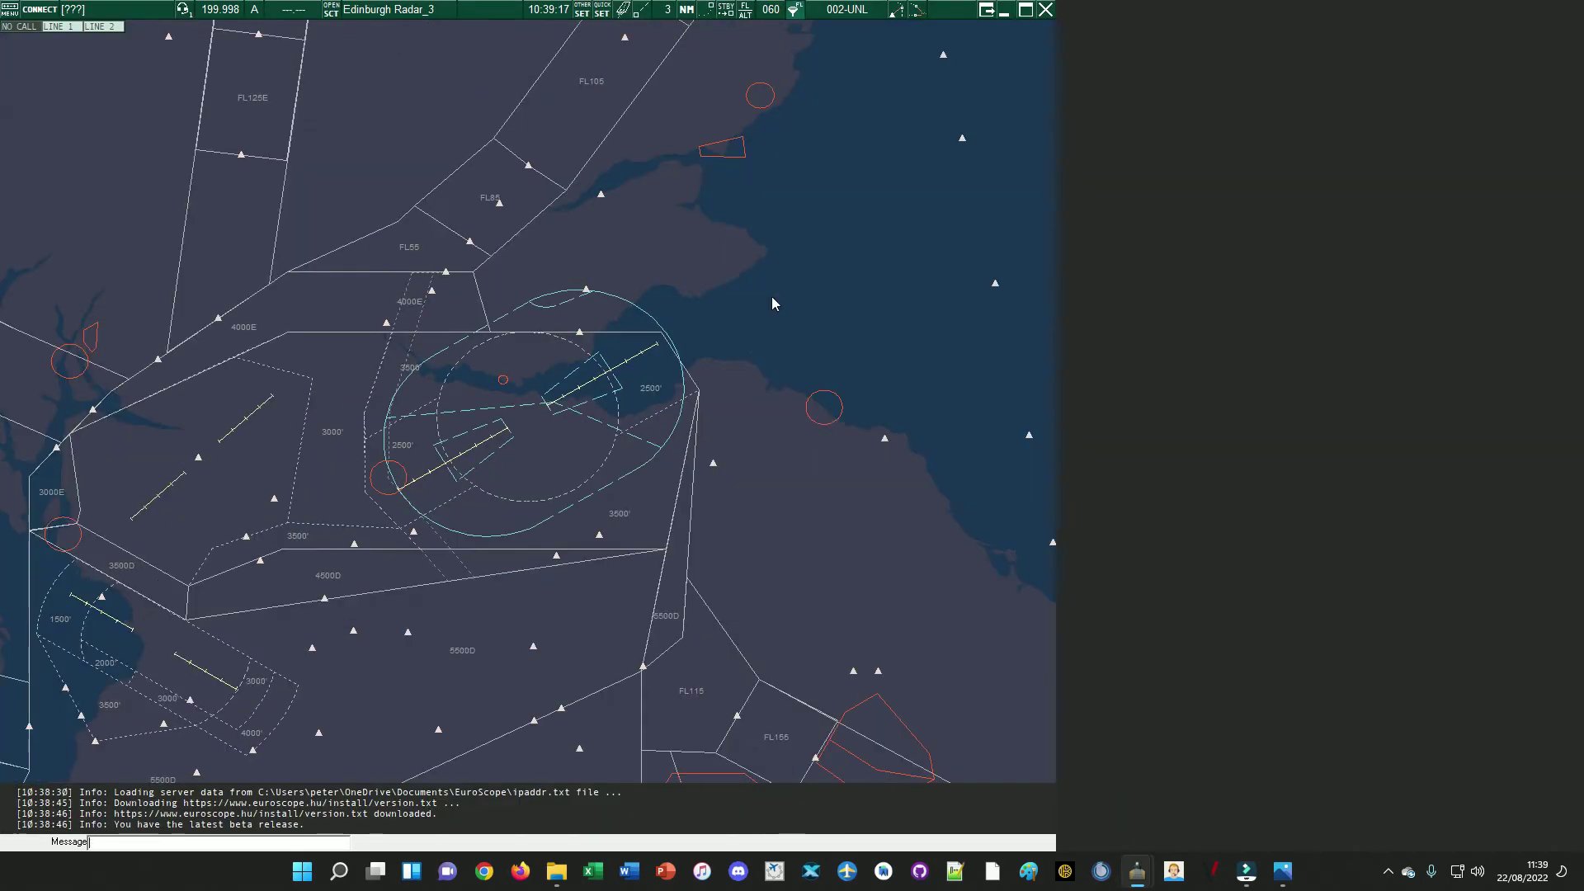
{"action": "key", "text": "Return"}
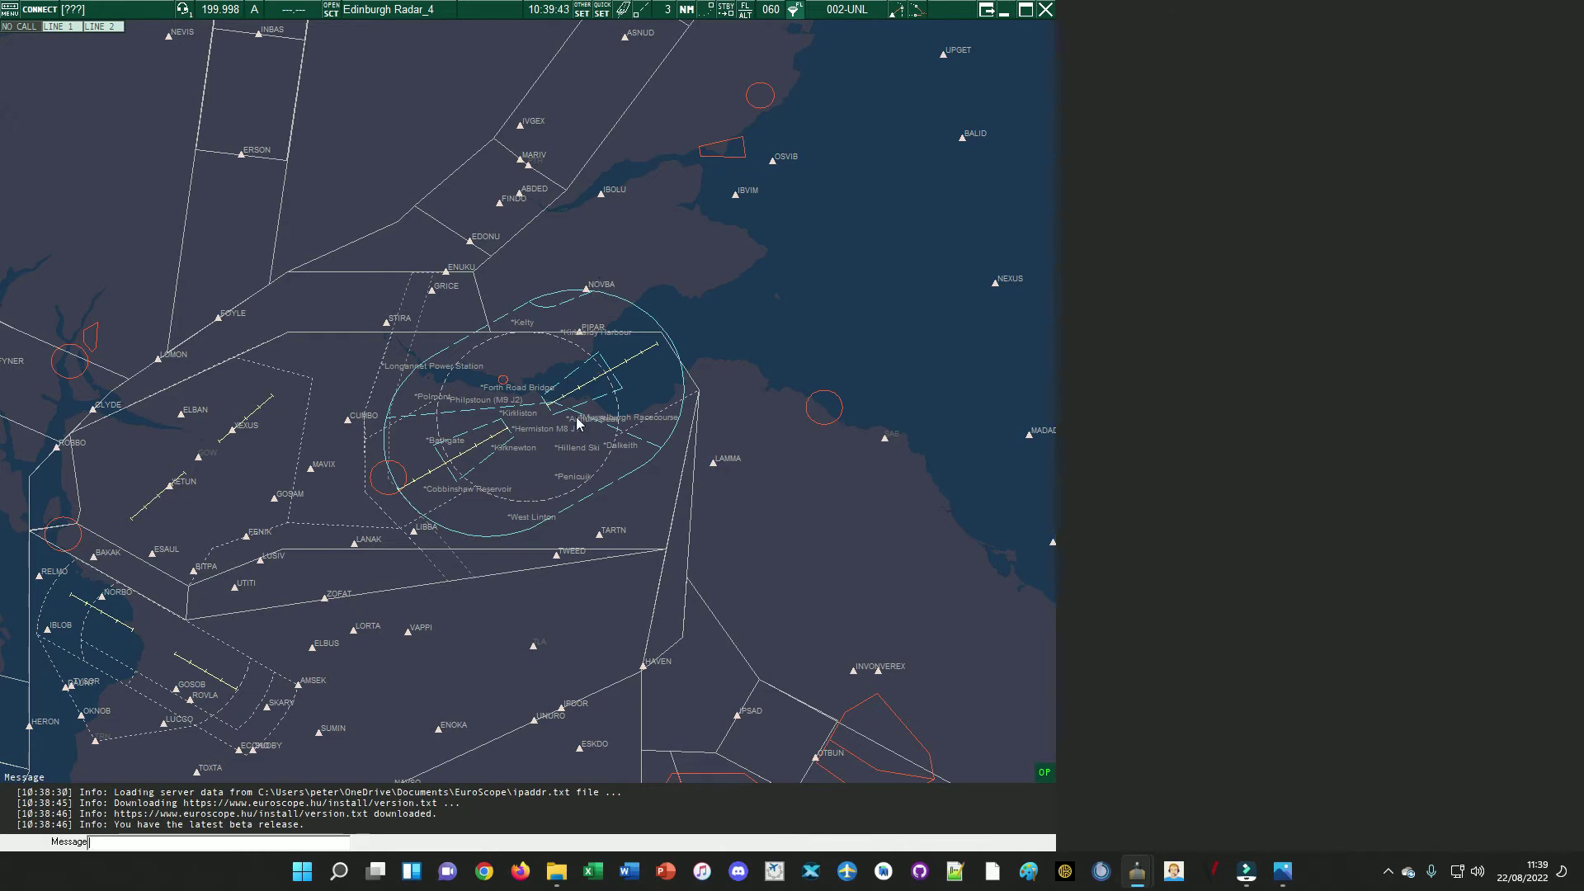
- Enable the UK HEMS map item under Geo in Display settings and apply it
{"action": "left_click", "coordinate": [583, 11]}
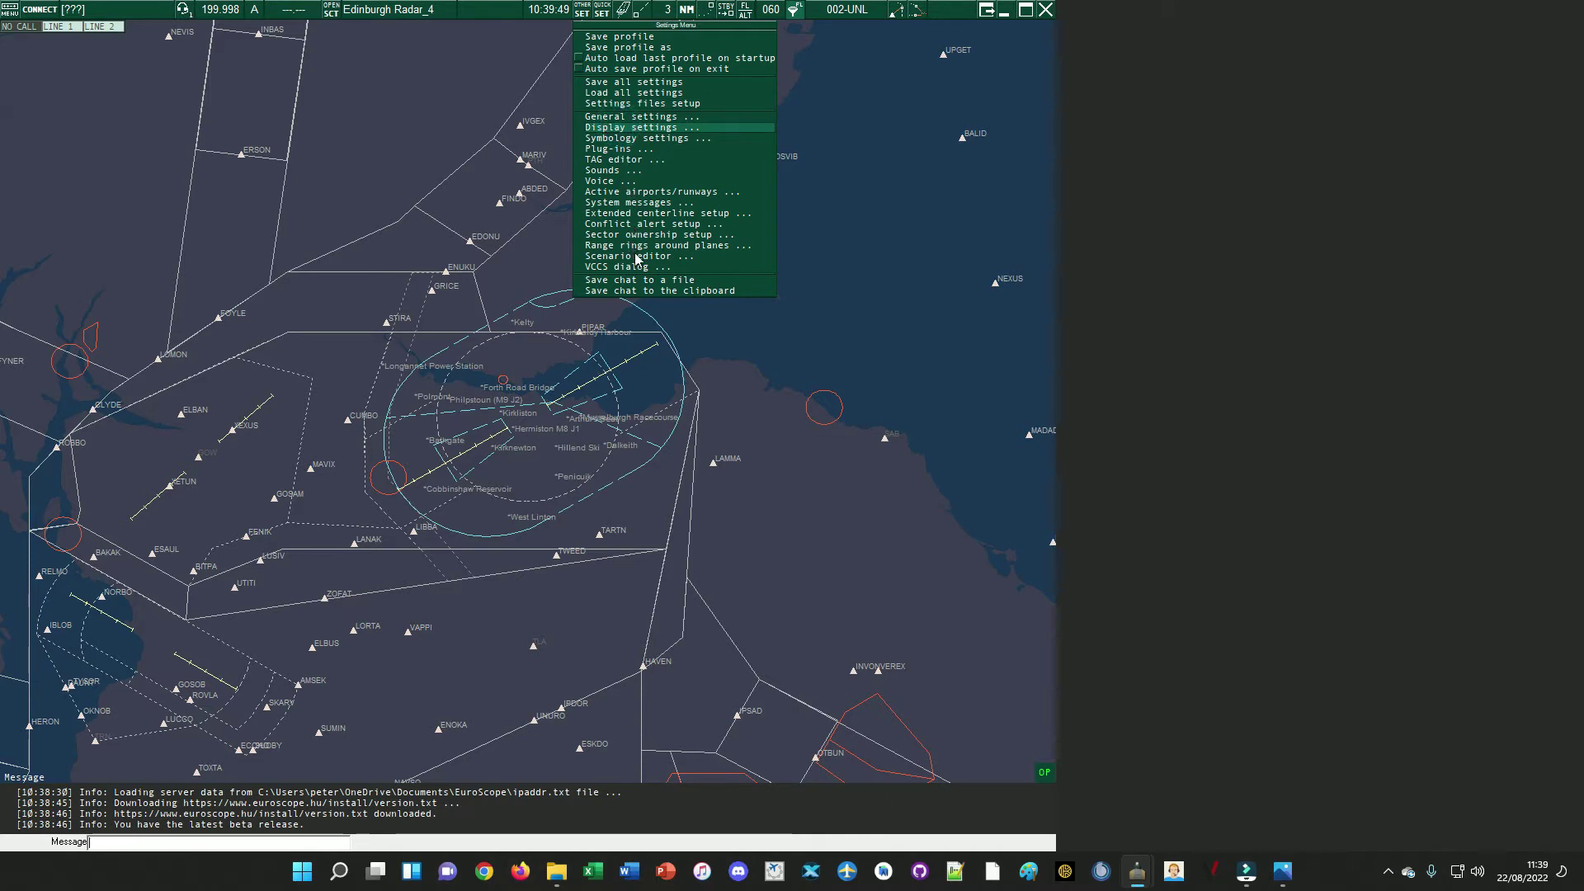
{"action": "key", "text": "Return"}
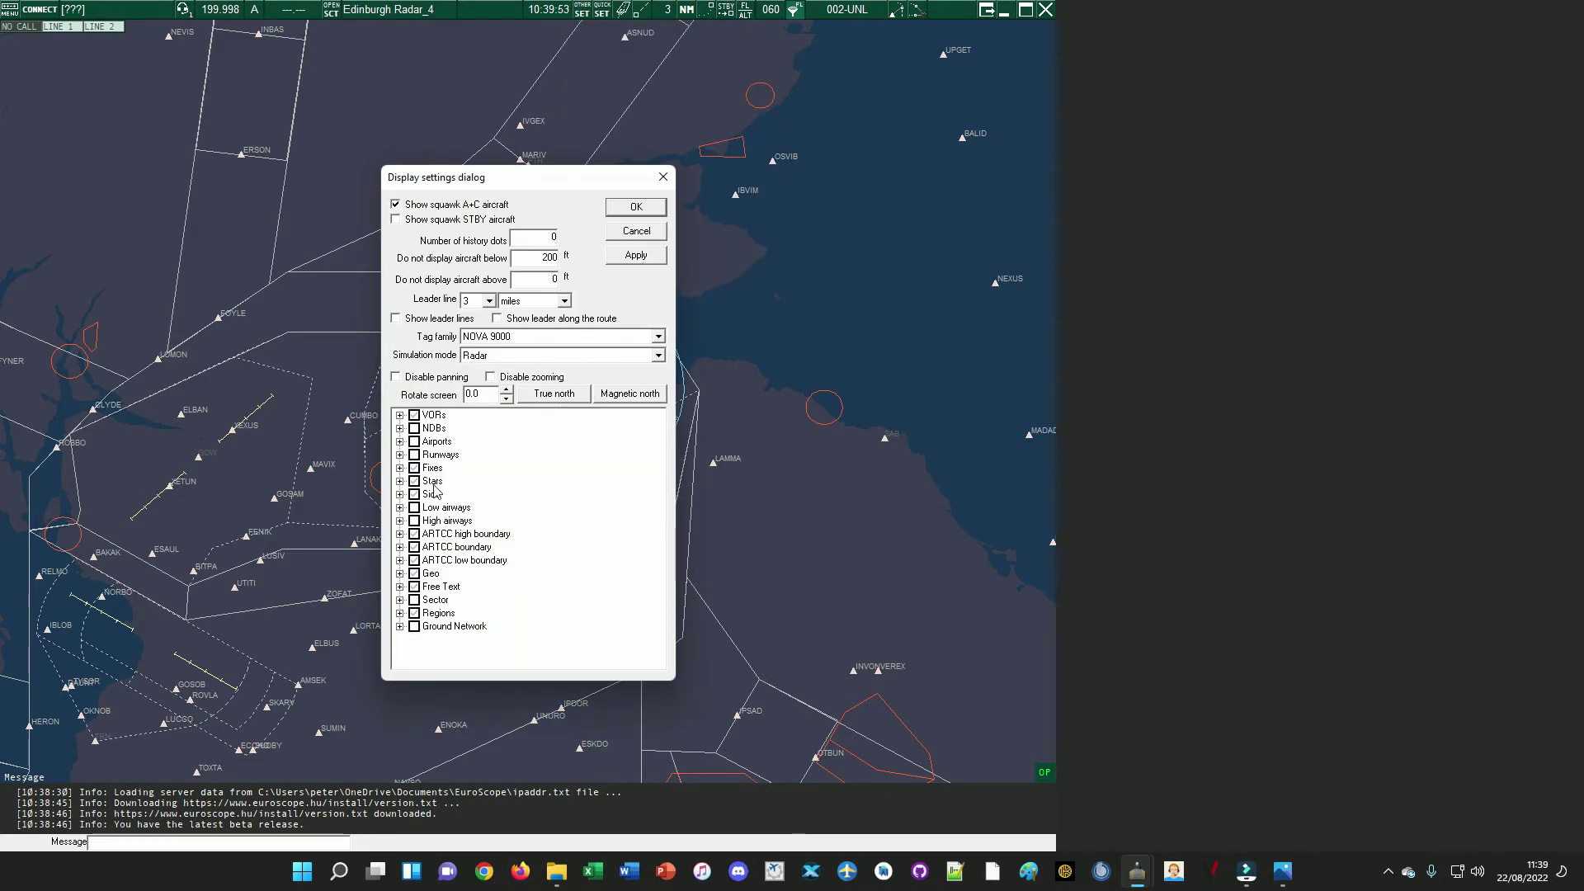
{"action": "left_click", "coordinate": [401, 574]}
{"action": "scroll", "coordinate": [413, 578], "scroll_direction": "down", "scroll_amount": 3}
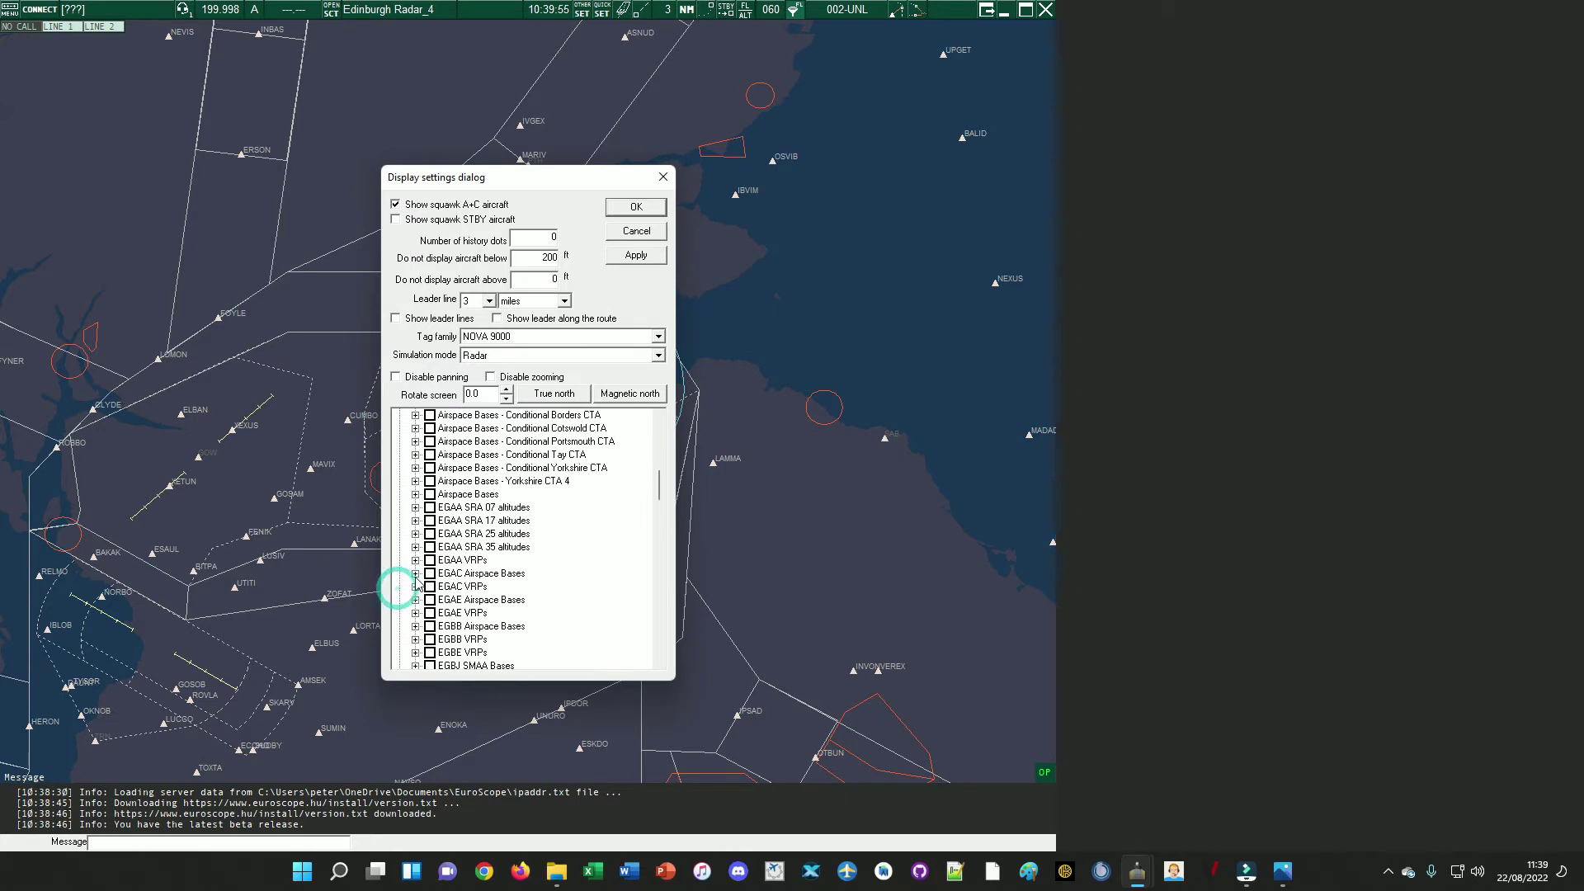
{"action": "scroll", "coordinate": [418, 583], "scroll_direction": "down", "scroll_amount": 10}
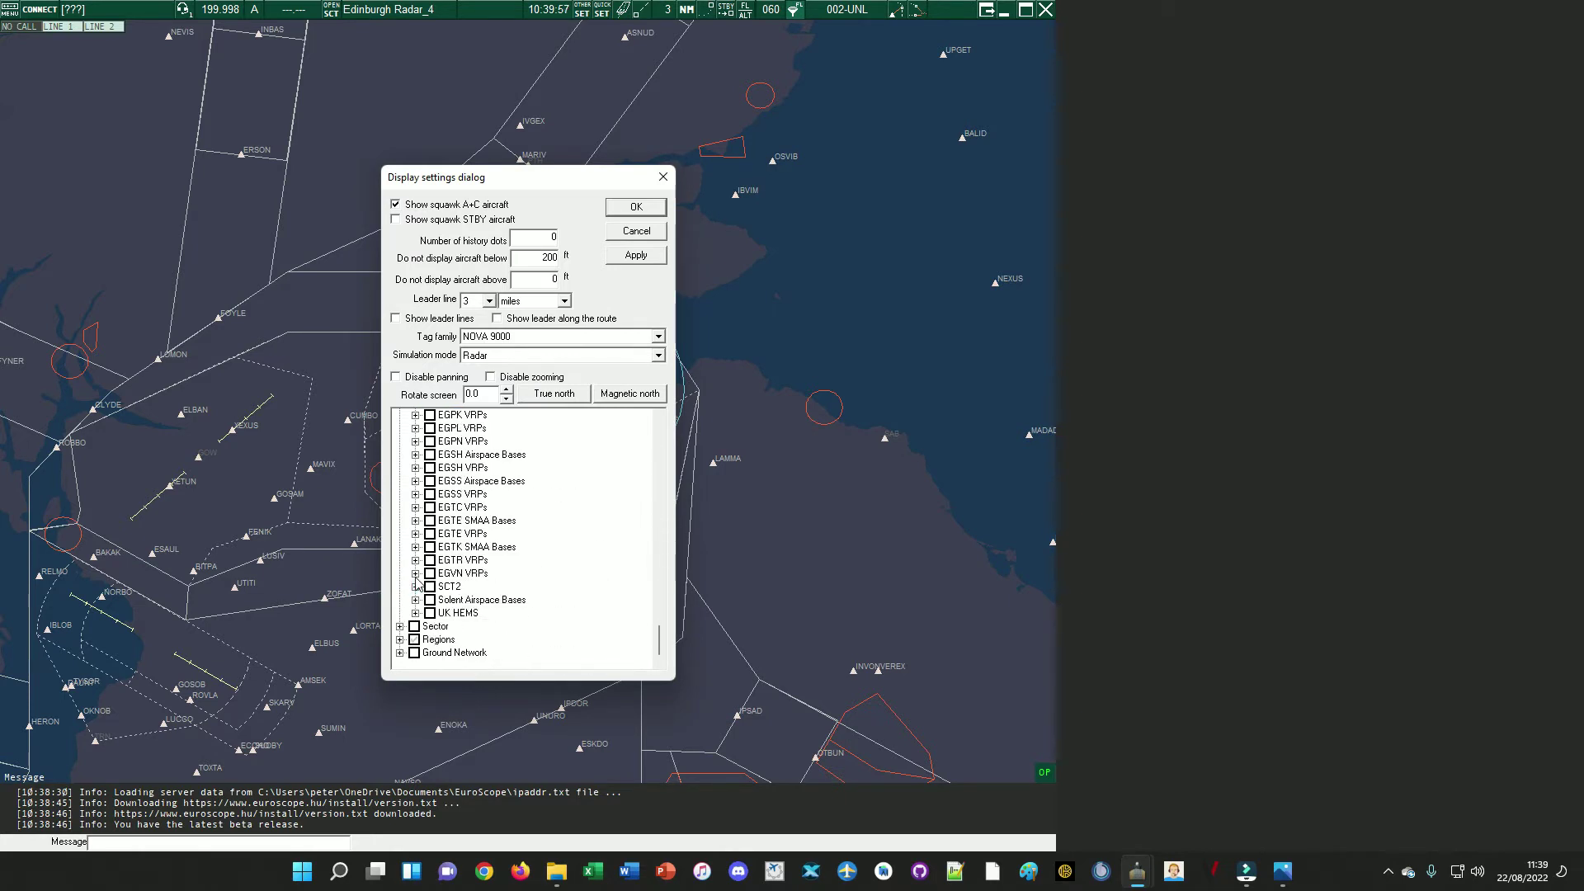
{"action": "left_click", "coordinate": [430, 613]}
{"action": "left_click", "coordinate": [655, 257]}
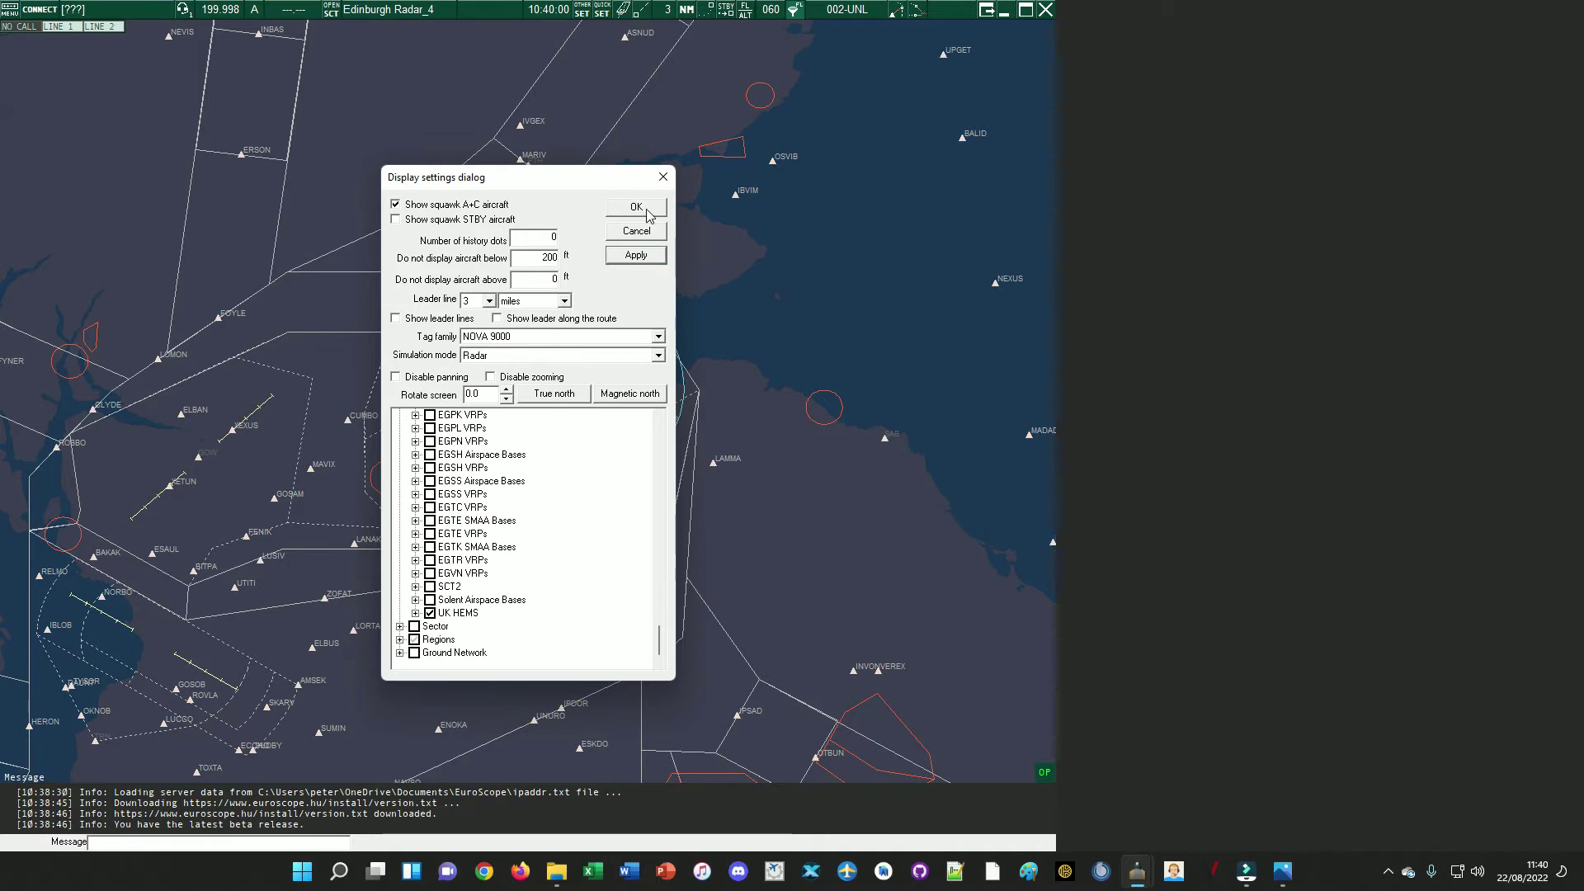
{"action": "left_click", "coordinate": [647, 215]}
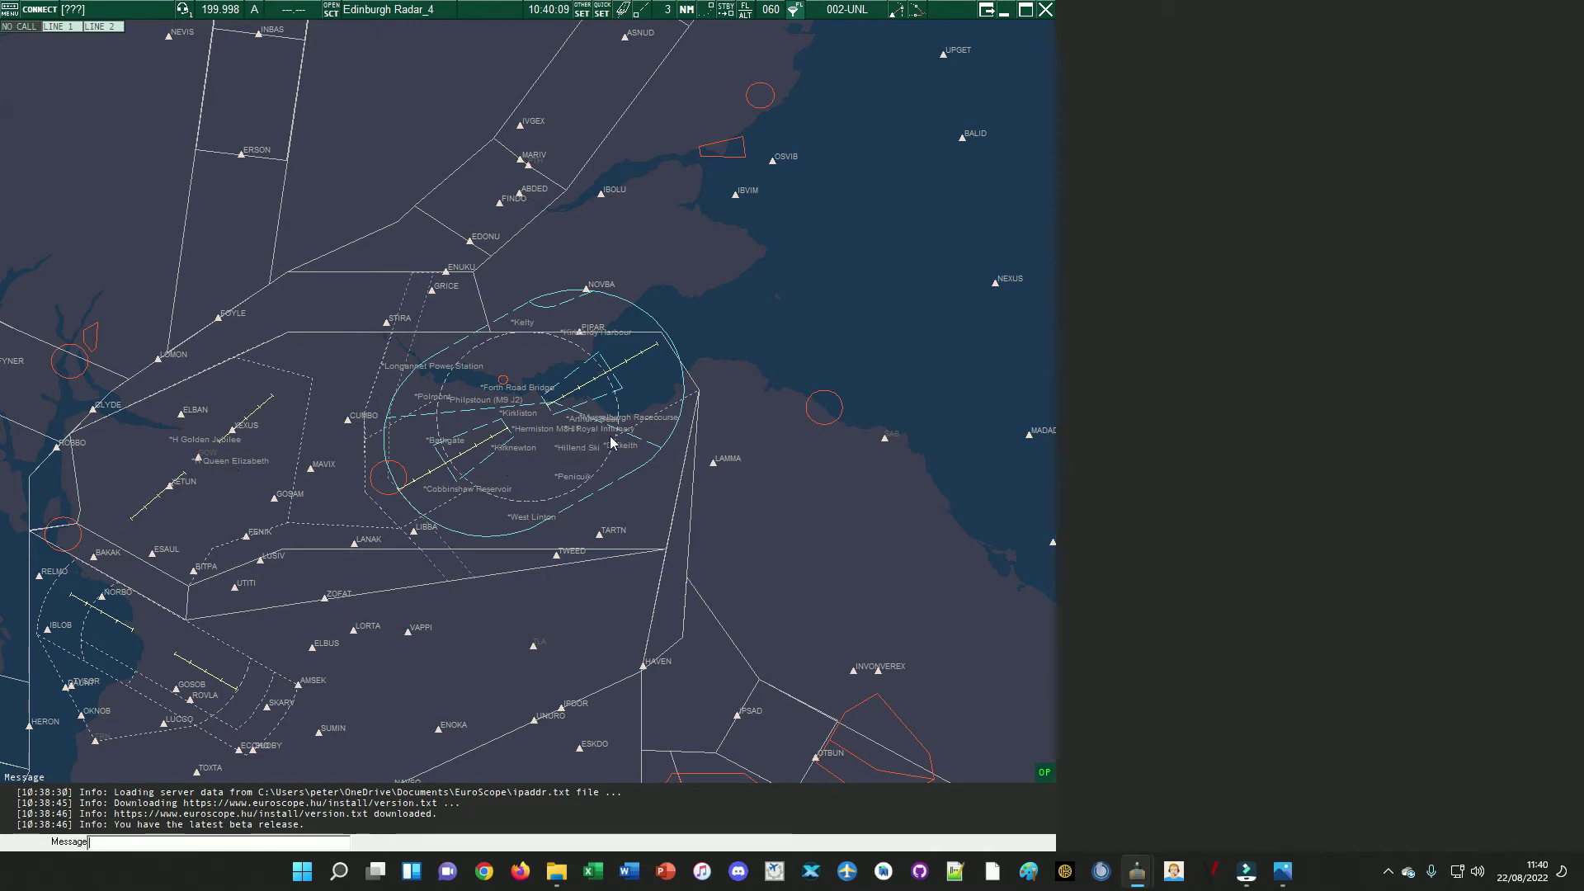
- Dock the Edinburgh Radar_4 window in the right third of the screen
{"action": "left_click", "coordinate": [1028, 12]}
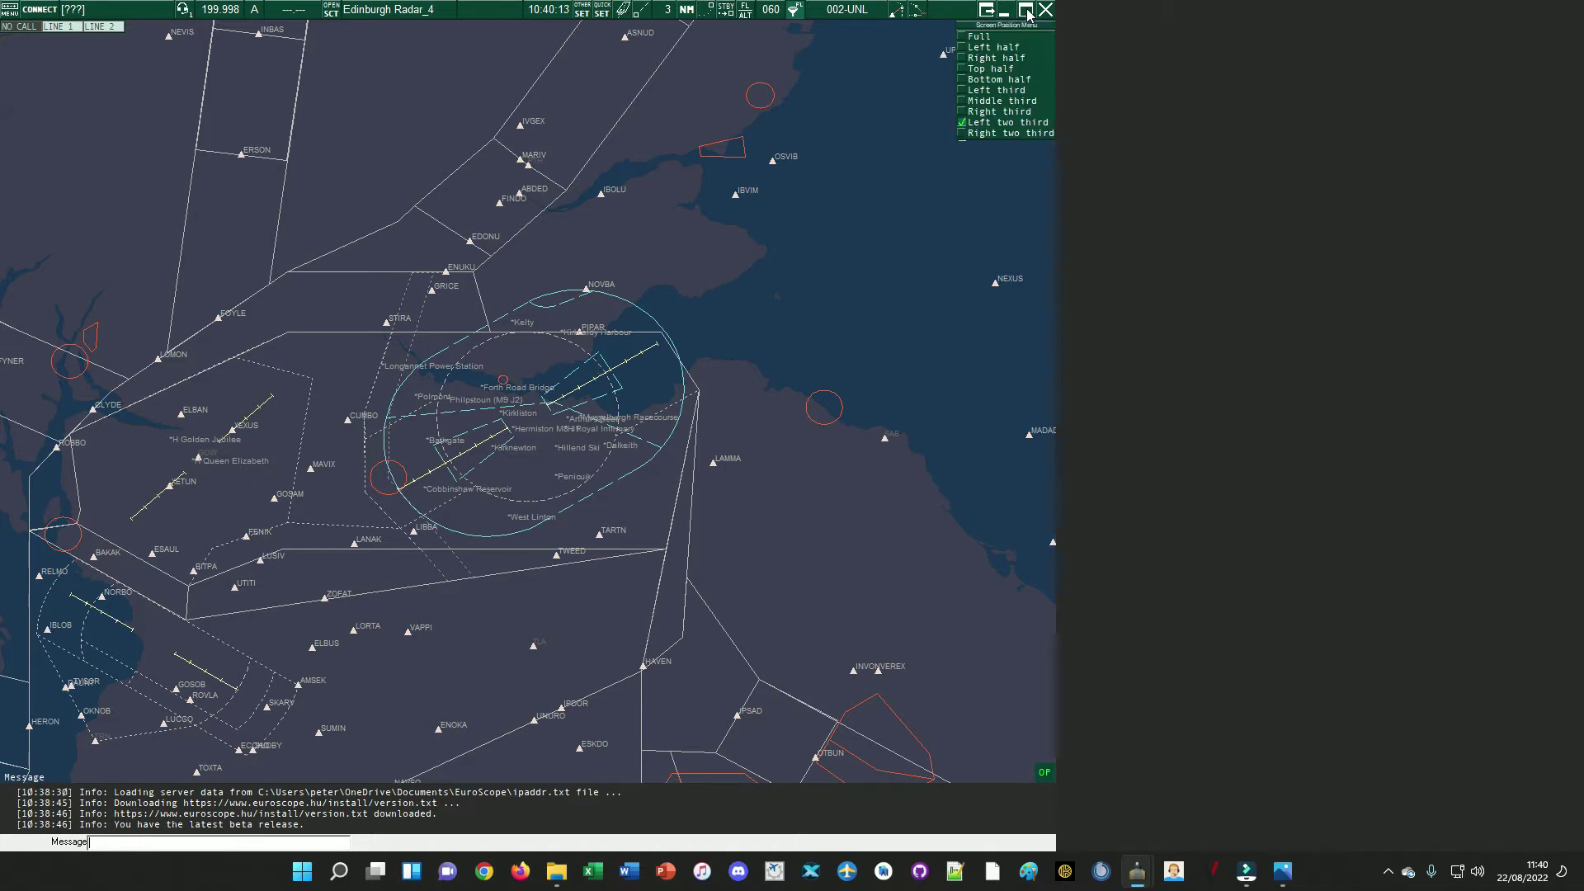
{"action": "left_click", "coordinate": [1017, 112]}
{"action": "scroll", "coordinate": [1304, 417], "scroll_direction": "up", "scroll_amount": 5}
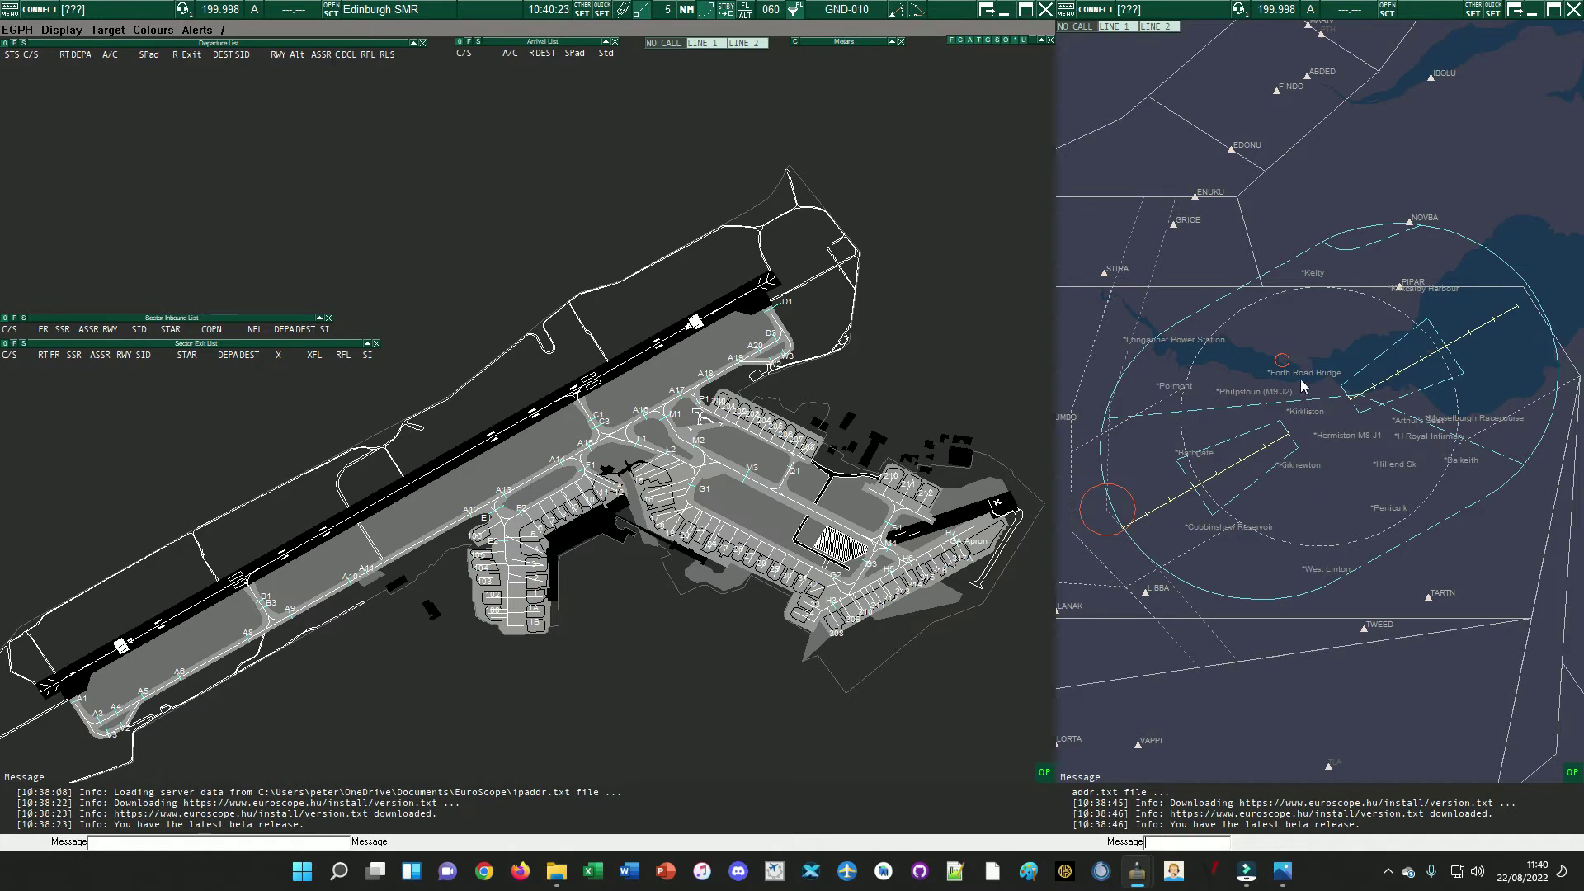
- Confirm exiting the radar instance and save the Radar_1 through Radar_4 settings files
{"action": "left_click", "coordinate": [1573, 11]}
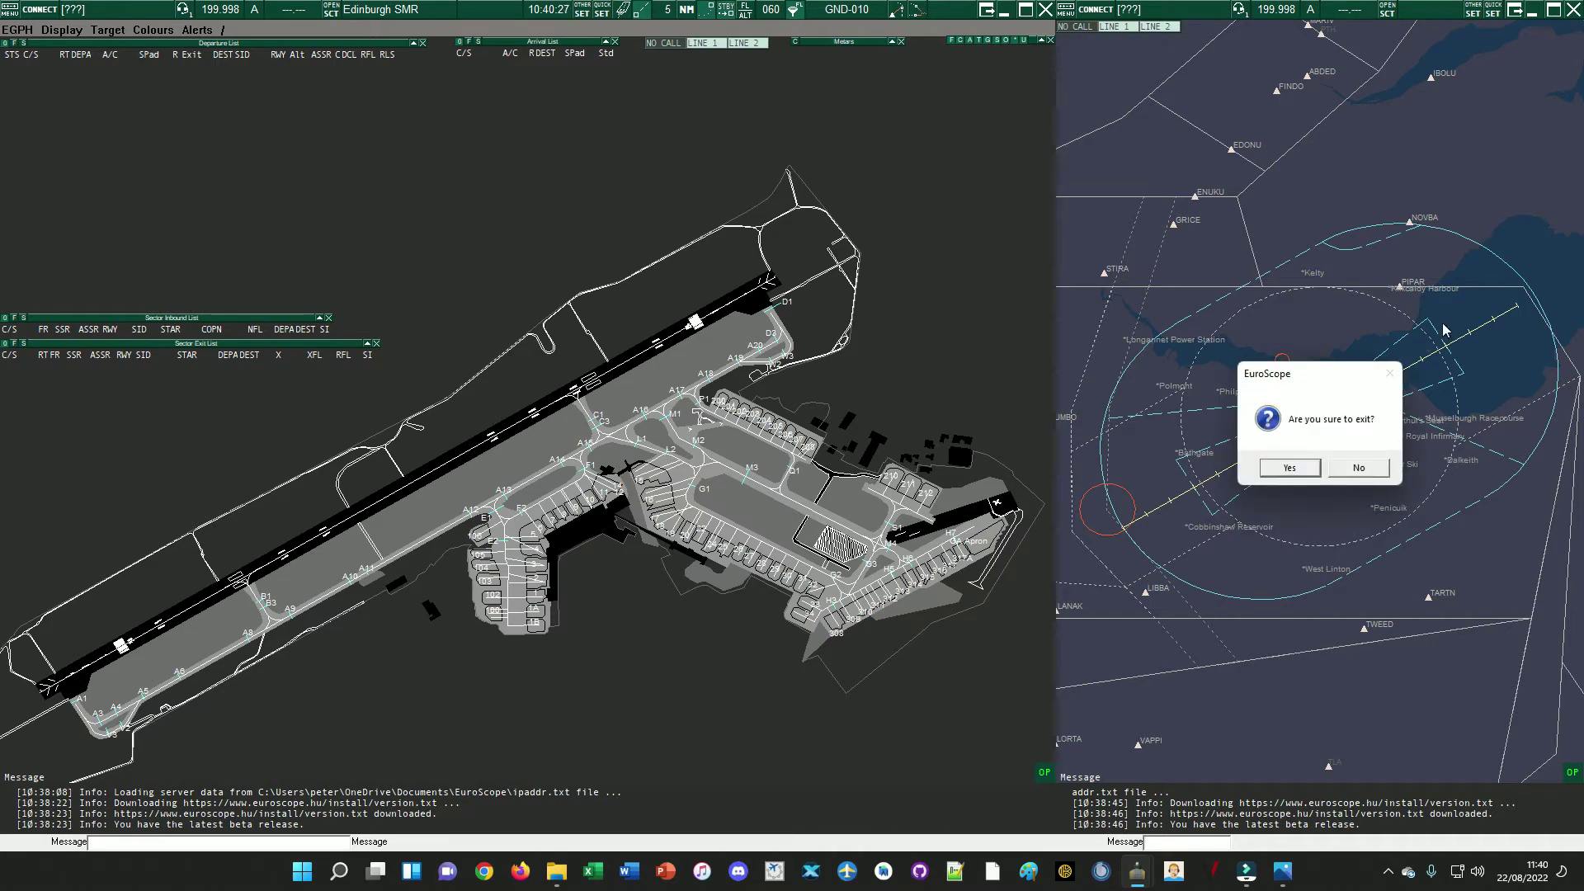
{"action": "left_click", "coordinate": [1308, 476]}
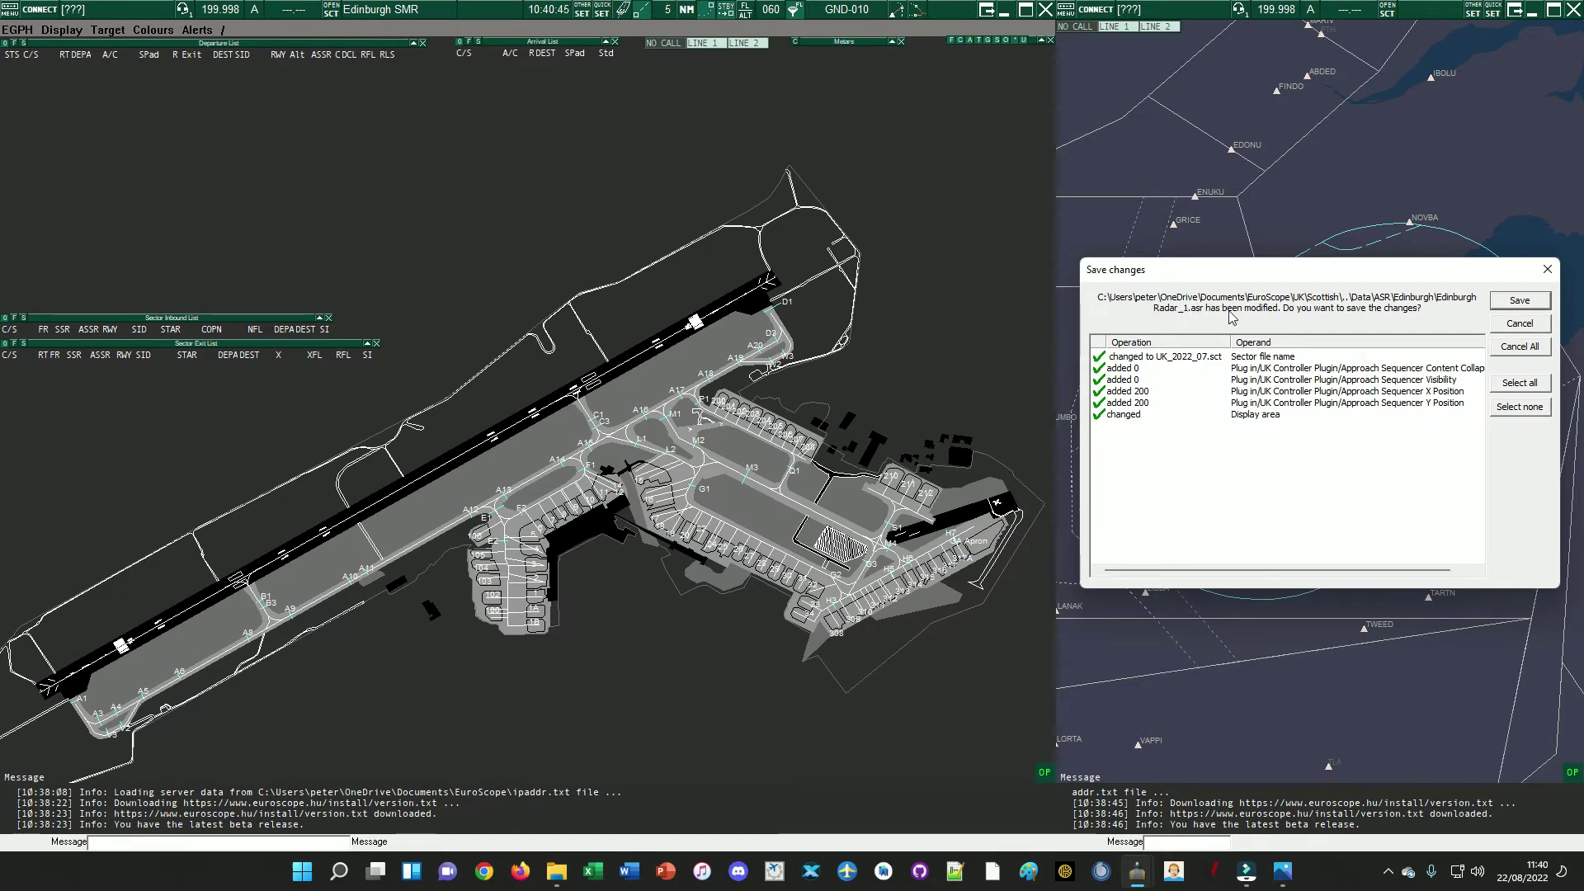
{"action": "left_click", "coordinate": [1515, 305]}
{"action": "left_click", "coordinate": [1515, 306]}
{"action": "left_click", "coordinate": [1515, 305]}
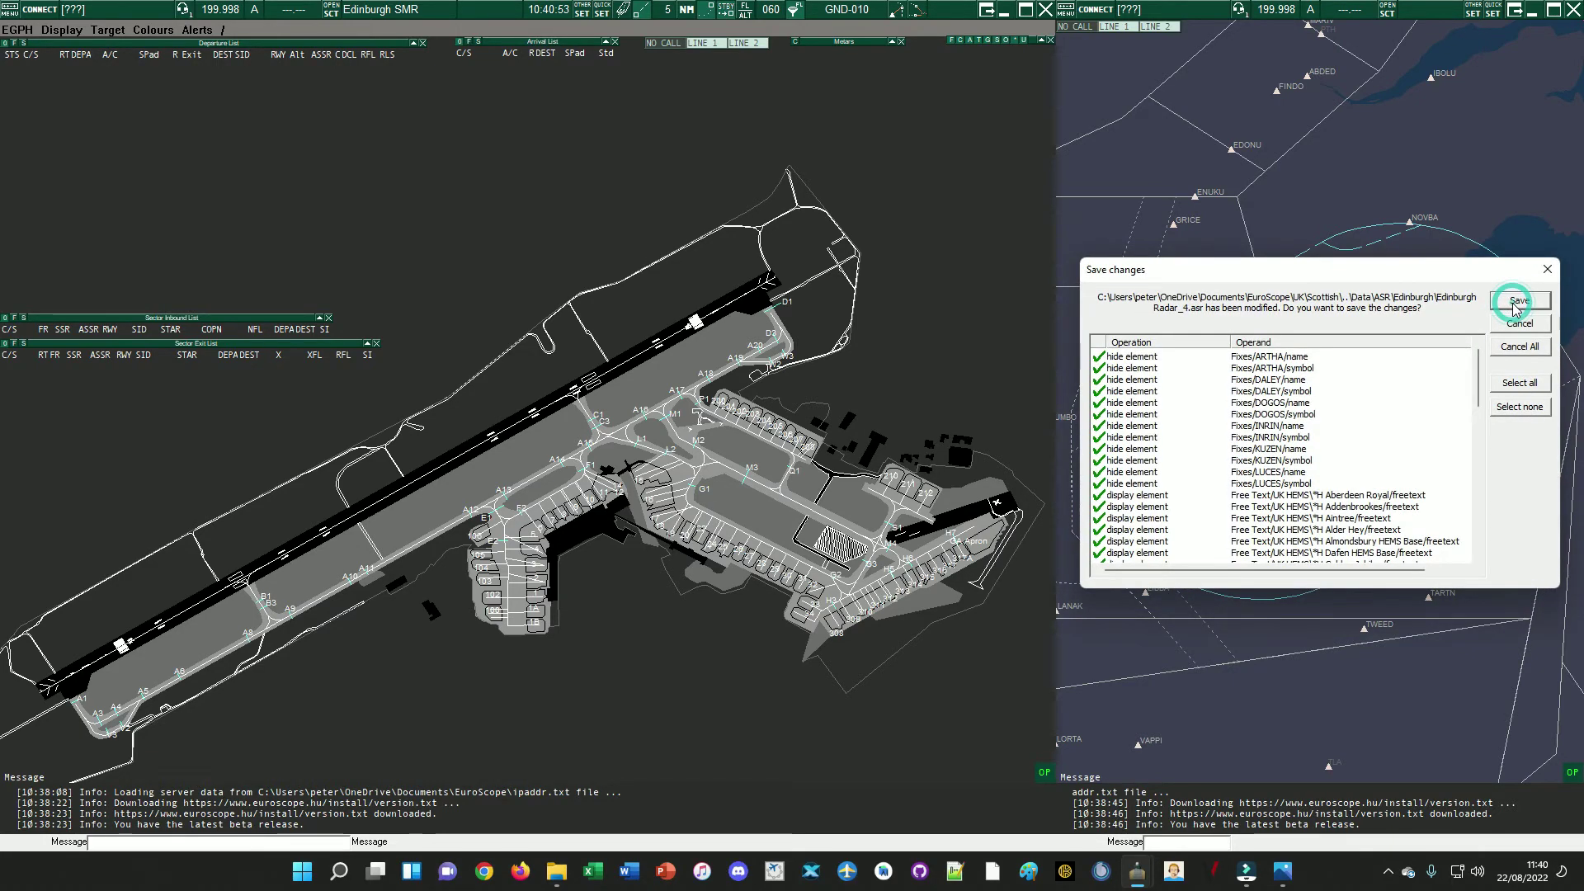
{"action": "scroll", "coordinate": [1317, 411], "scroll_direction": "down", "scroll_amount": 10}
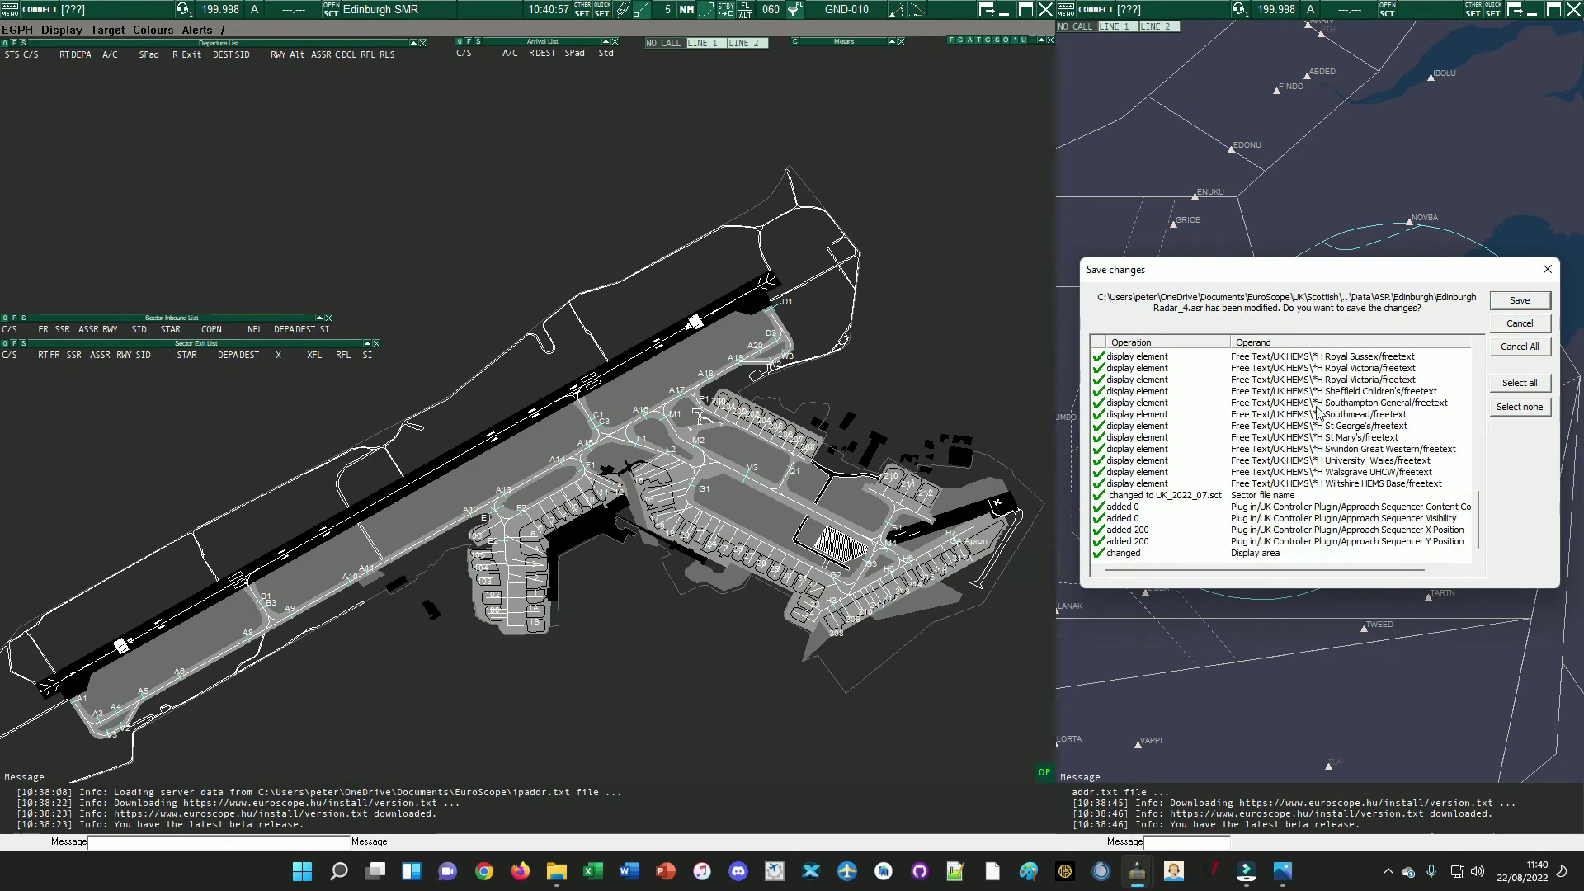
{"action": "scroll", "coordinate": [1312, 425], "scroll_direction": "up", "scroll_amount": 2}
{"action": "scroll", "coordinate": [1299, 454], "scroll_direction": "down", "scroll_amount": 2}
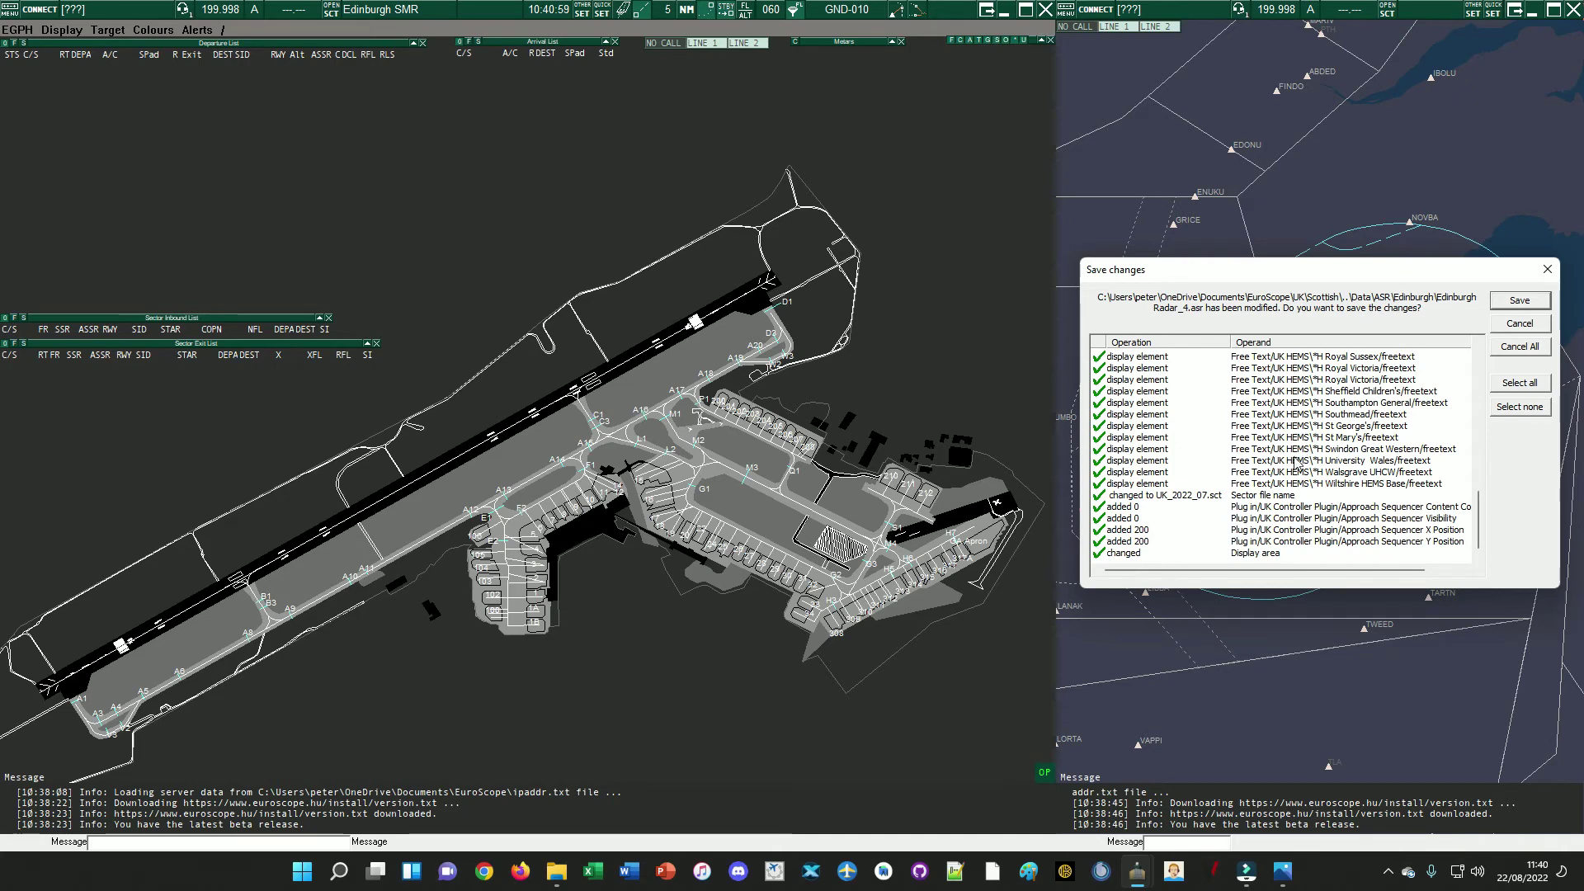
{"action": "scroll", "coordinate": [1295, 462], "scroll_direction": "up", "scroll_amount": 10}
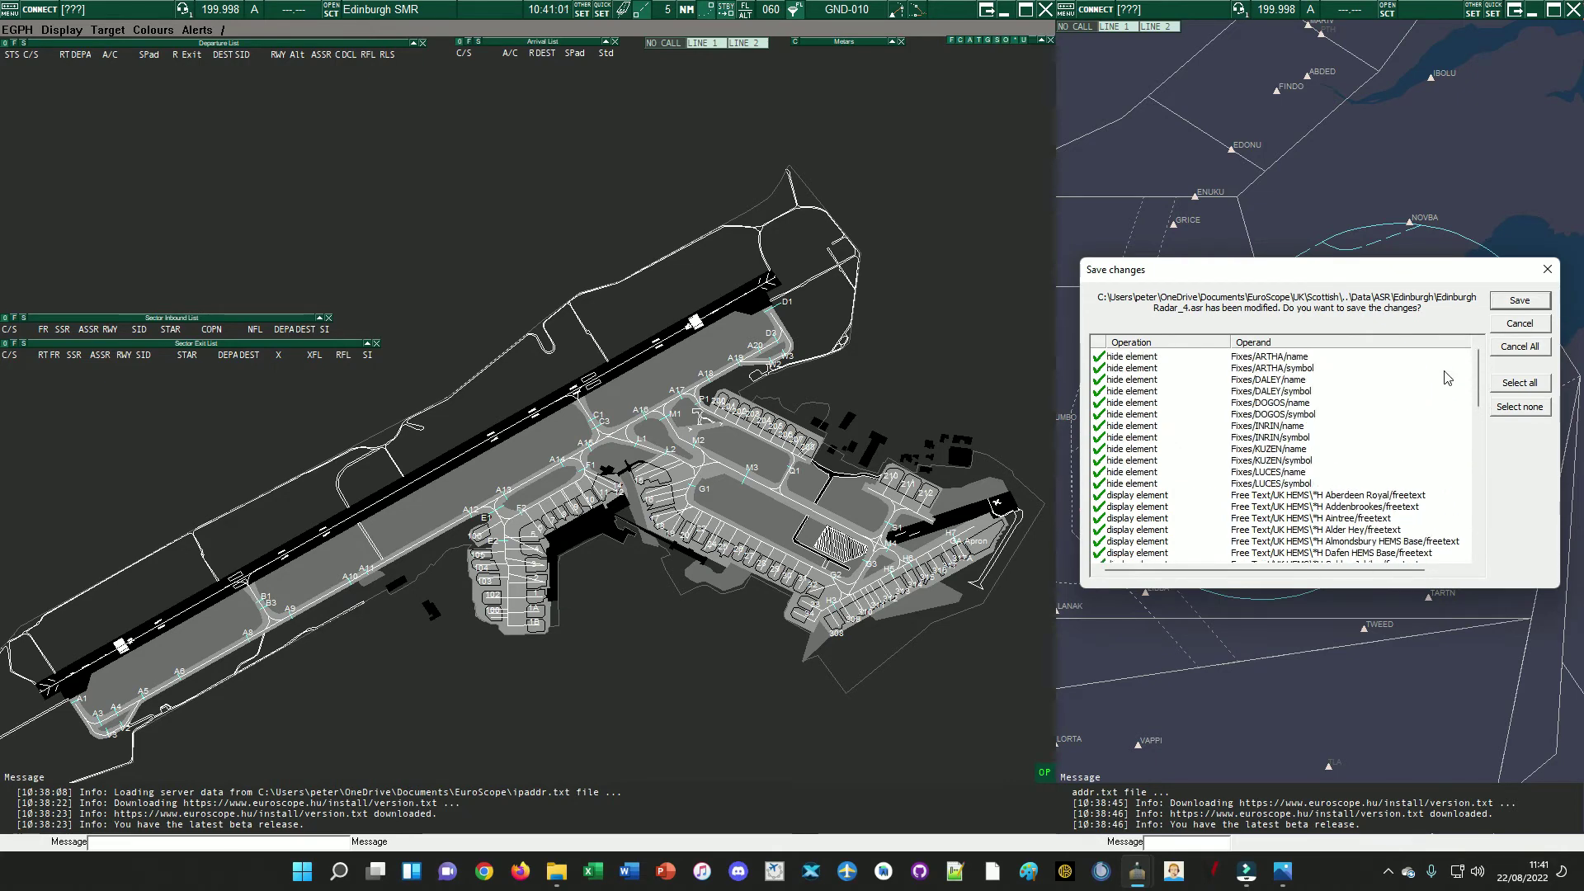
{"action": "left_click", "coordinate": [1519, 301]}
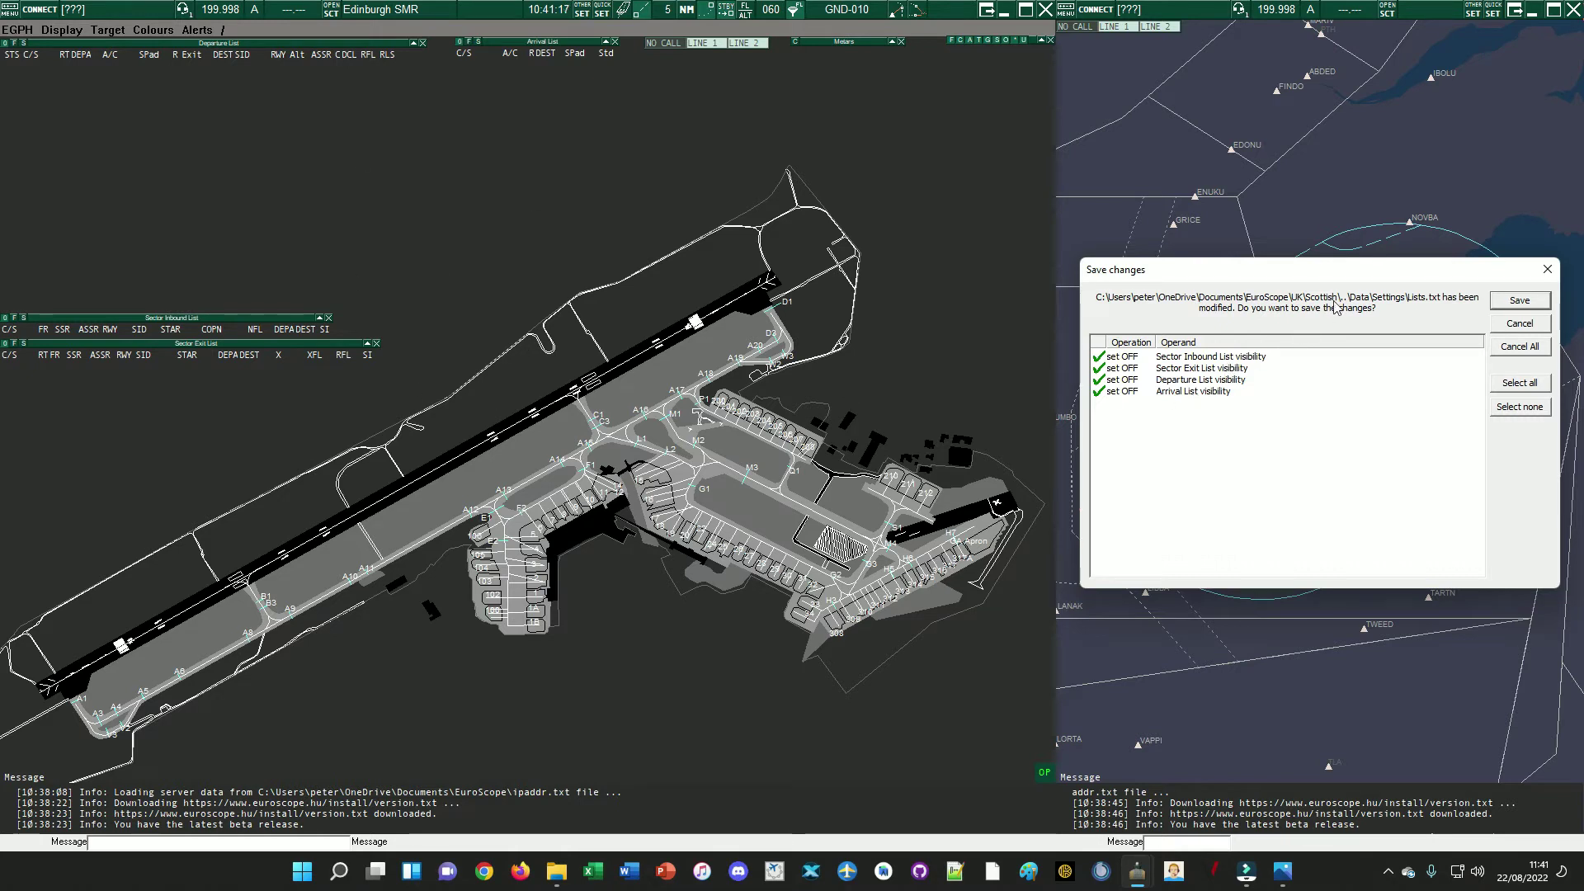
- Discard the list and approach screen changes, then save the Edinburgh profile
{"action": "left_click", "coordinate": [1531, 325]}
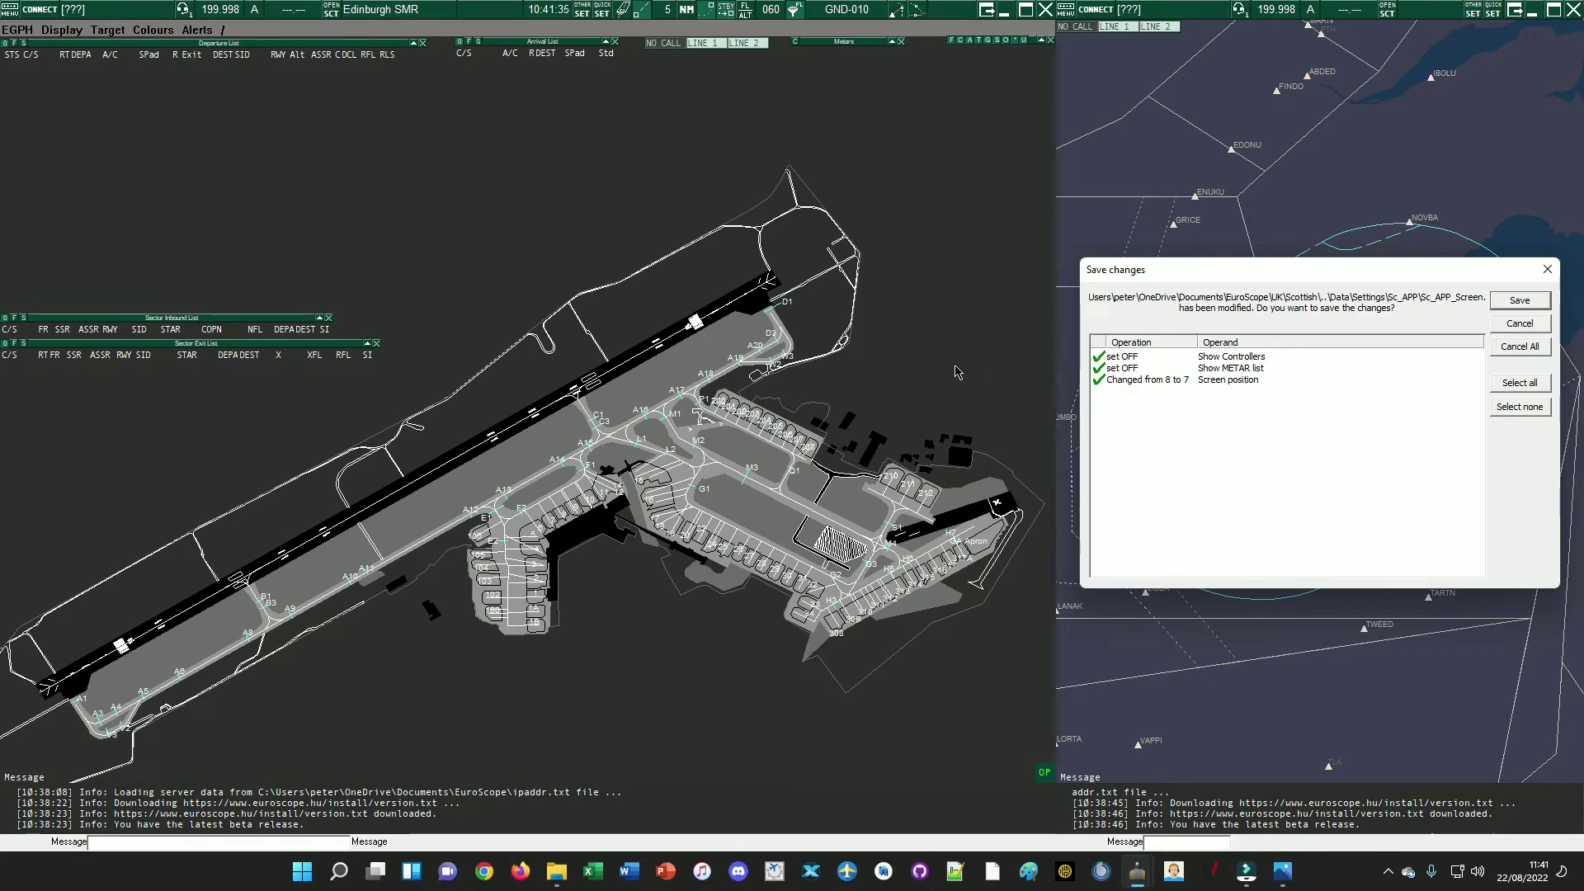
{"action": "left_click", "coordinate": [1542, 325]}
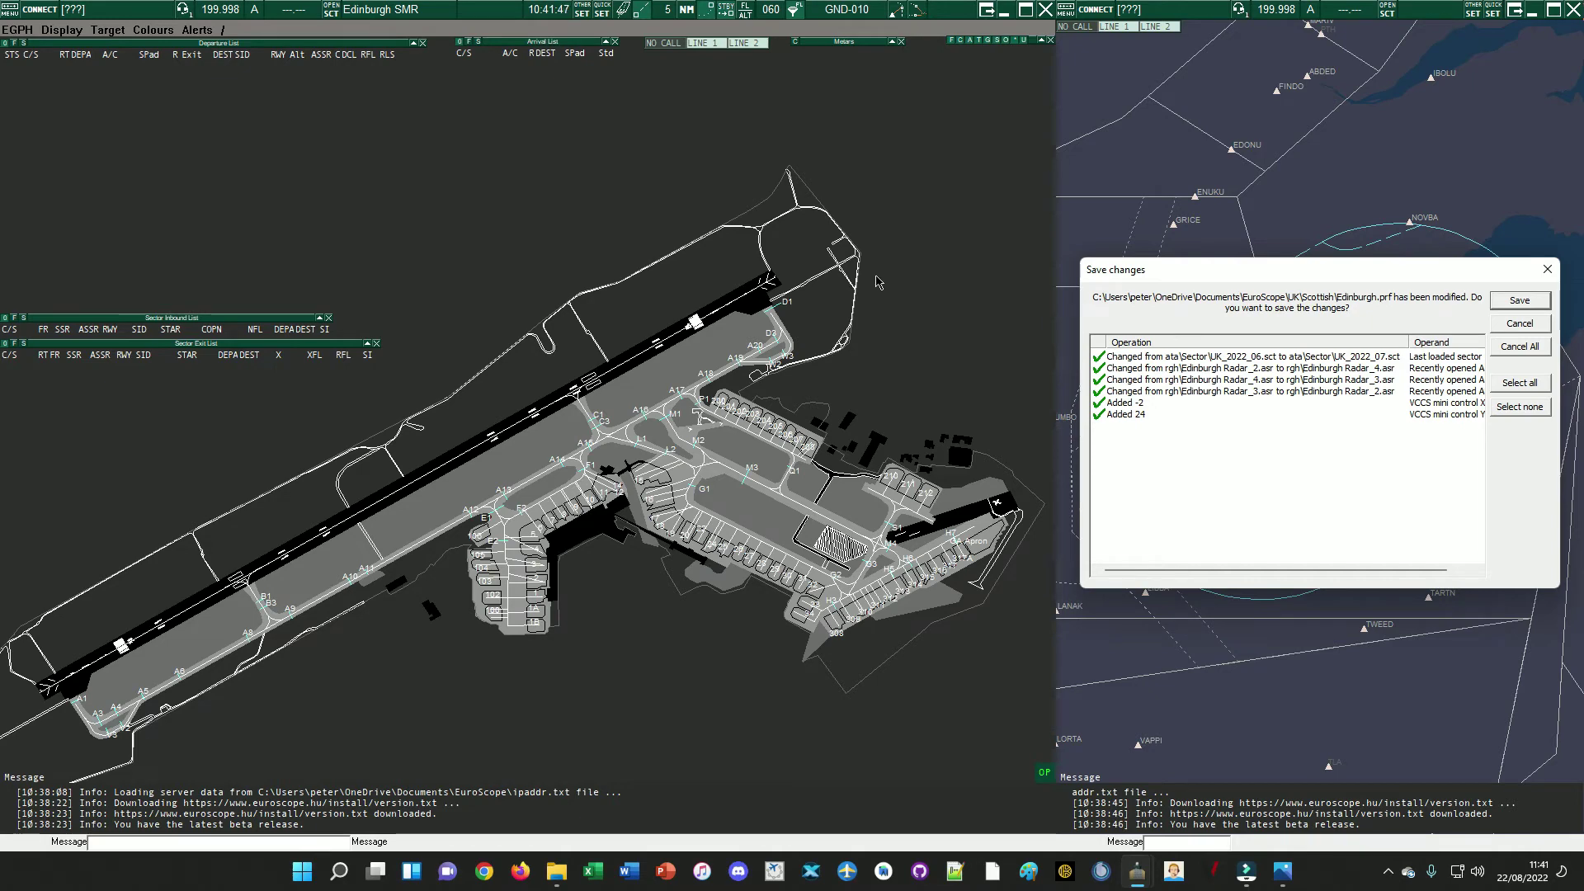
{"action": "left_click", "coordinate": [1507, 302]}
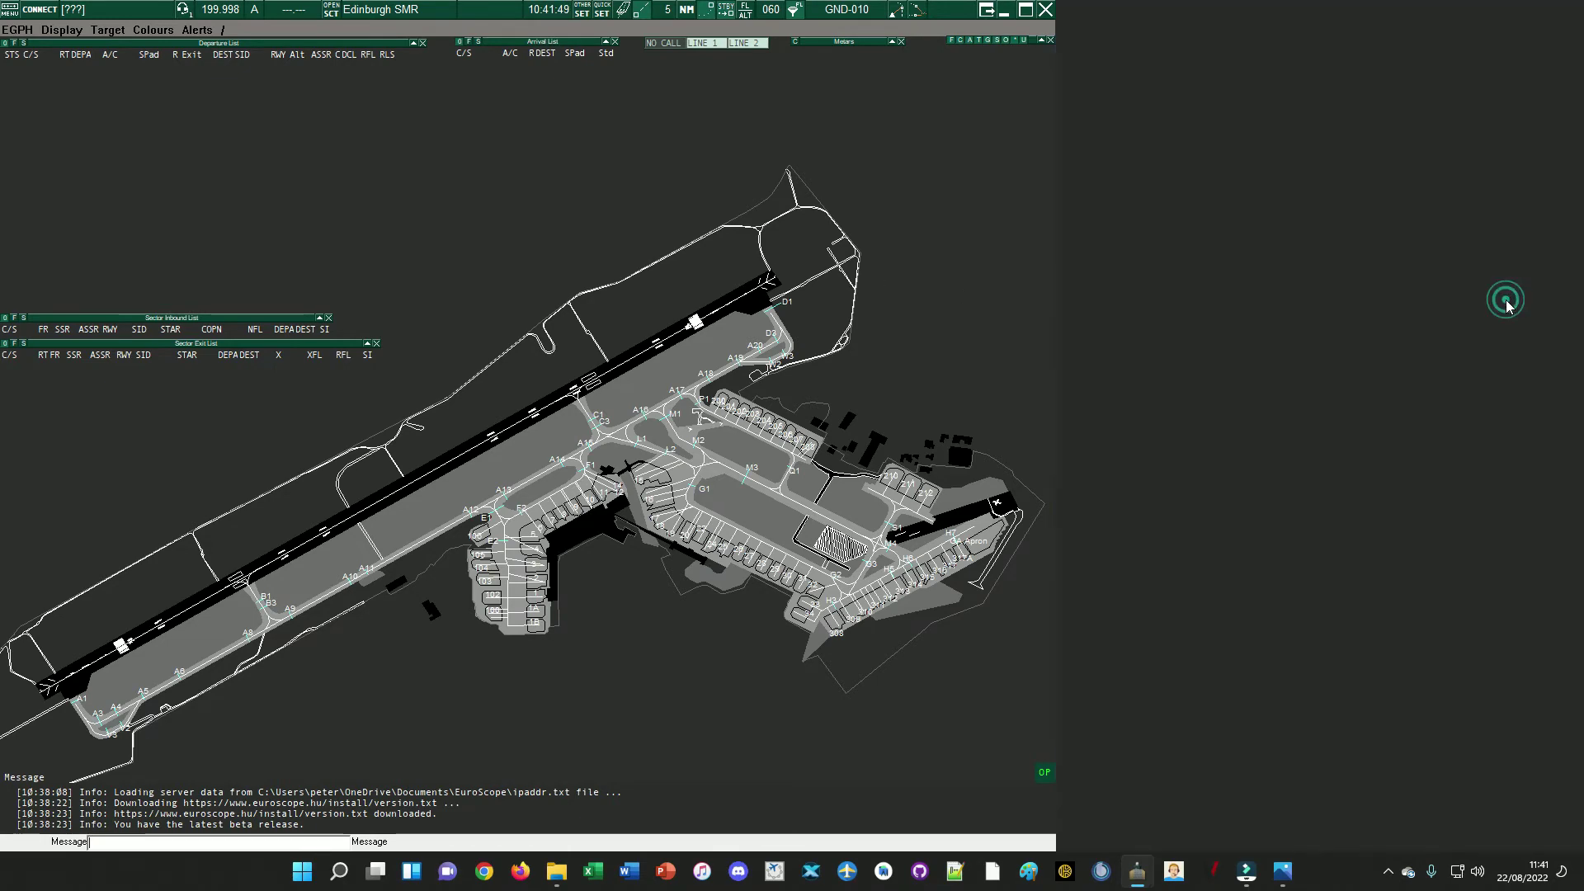
- Launch another EuroScope instance with Edinburgh.prf and dismiss the empty callsign warning
{"action": "right_click", "coordinate": [1147, 877]}
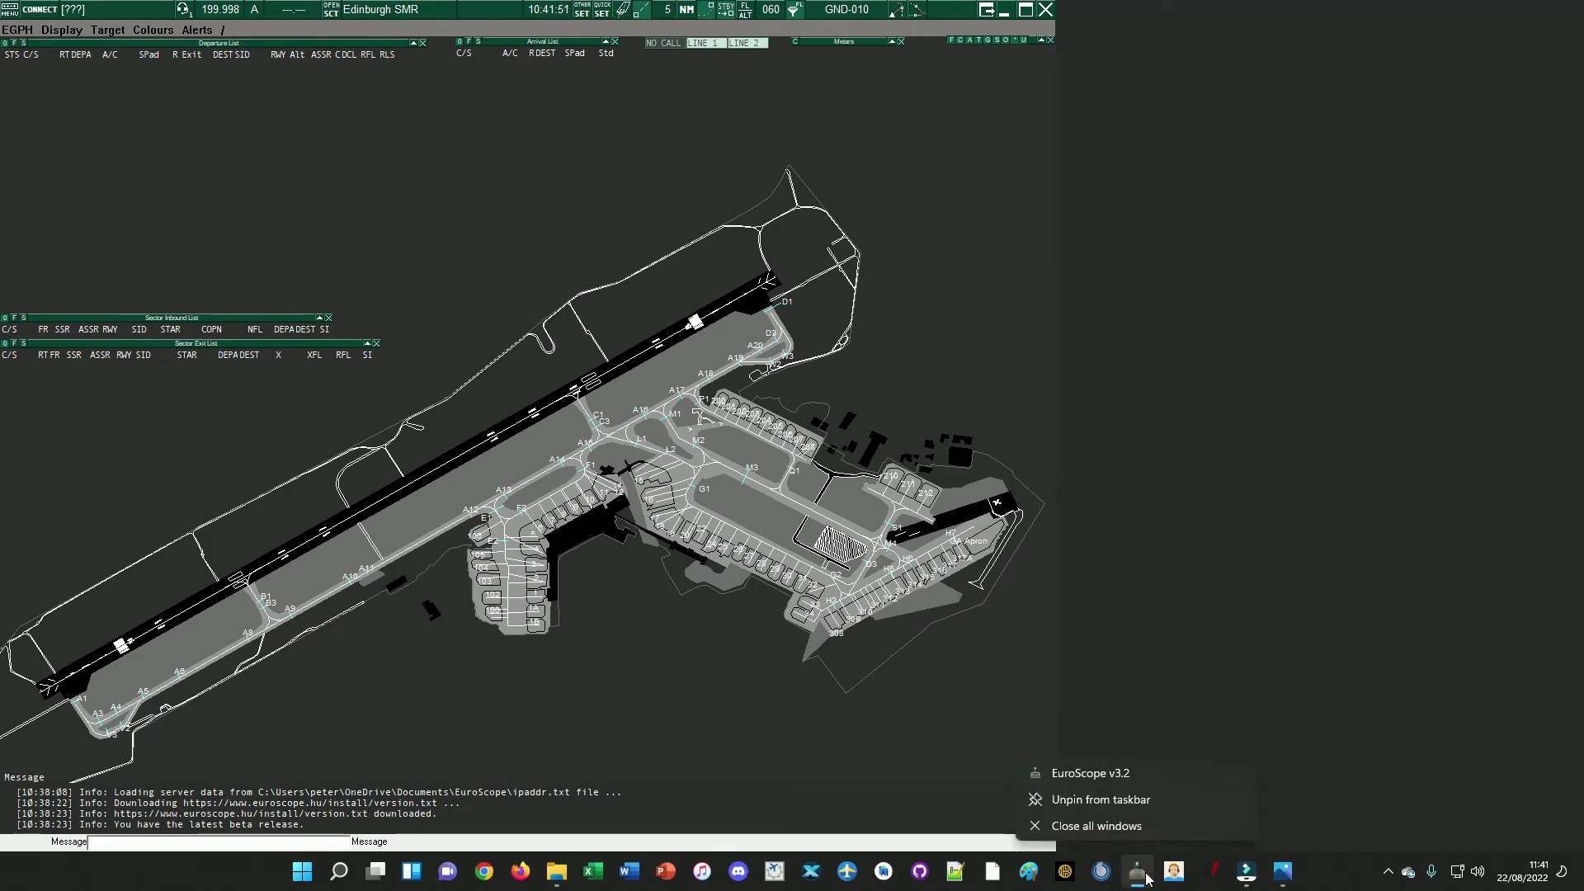
{"action": "left_click", "coordinate": [1136, 771]}
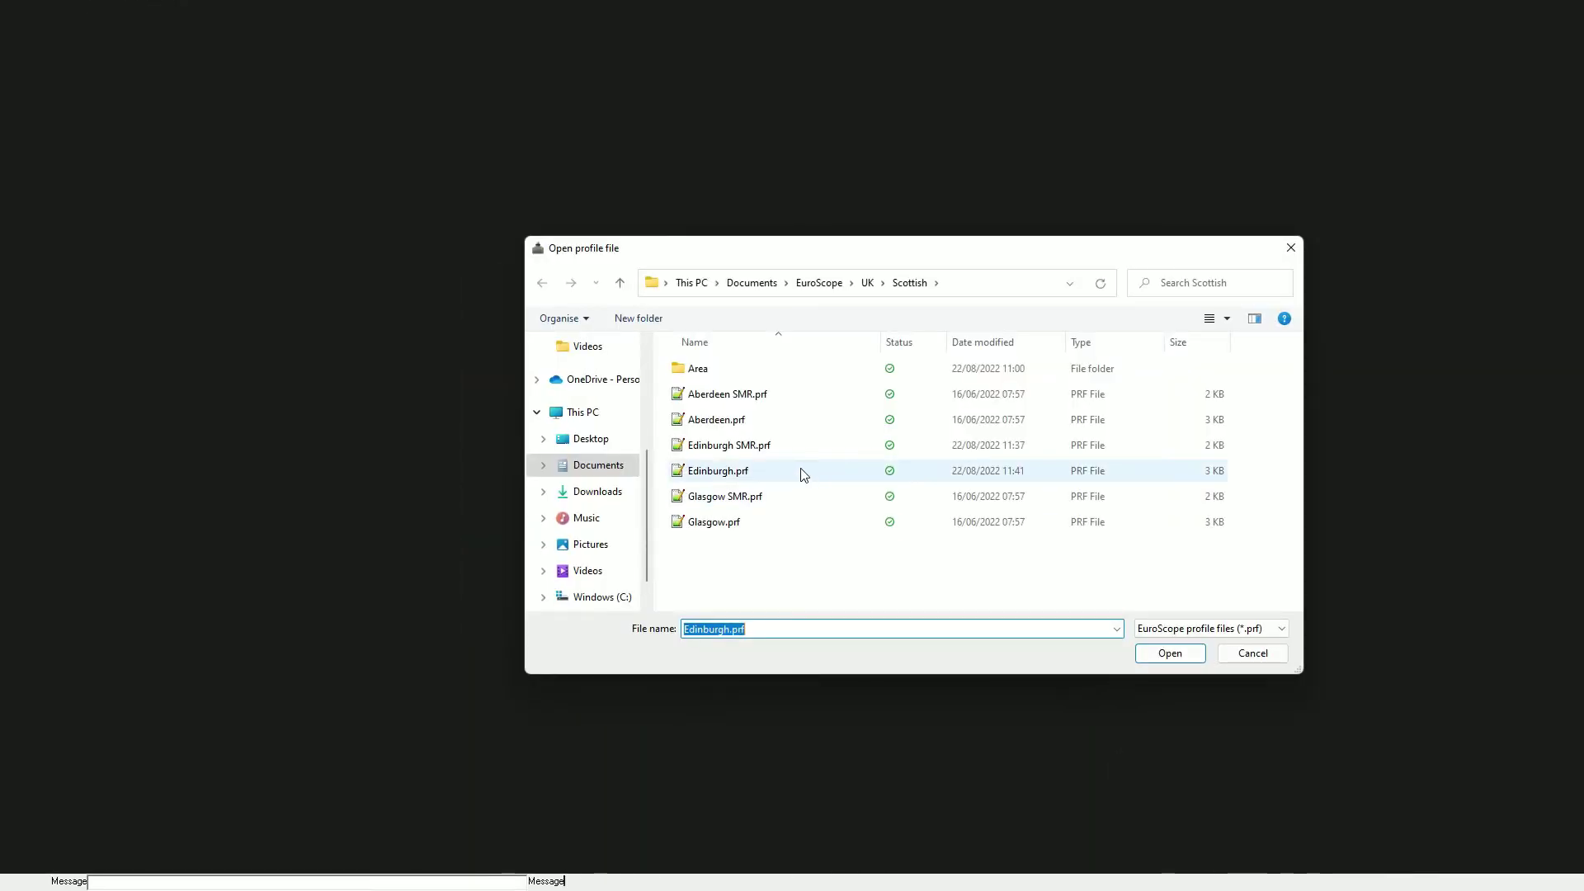
{"action": "double_click", "coordinate": [742, 471]}
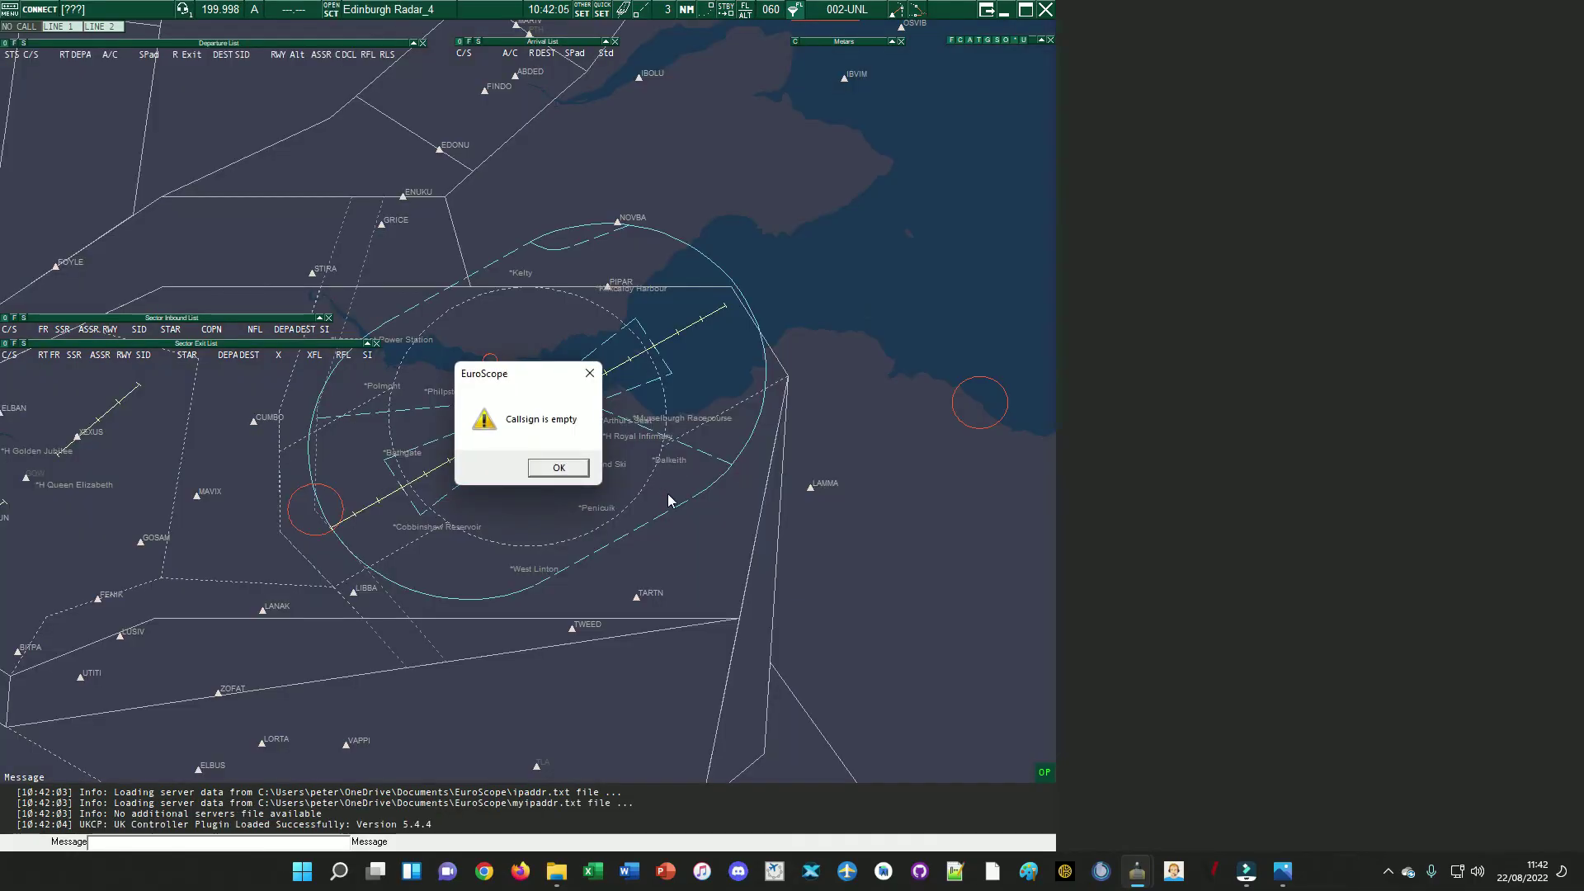
{"action": "left_click", "coordinate": [559, 467]}
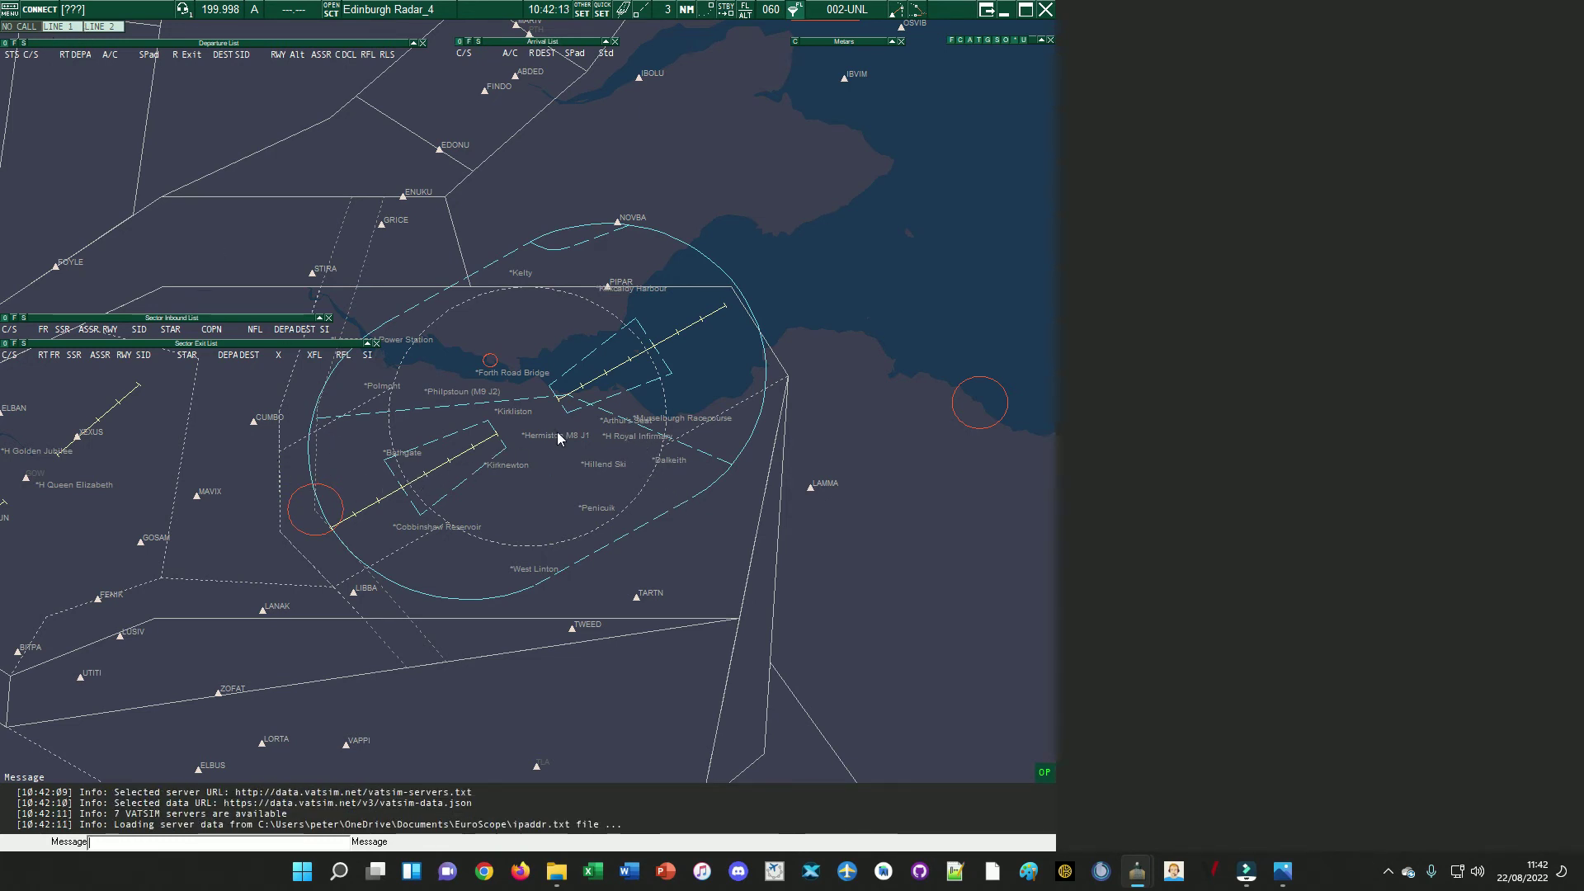
- Close the sector exit, sector inbound, departure, arrival and Metars lists and the small list bar
{"action": "left_click", "coordinate": [375, 344]}
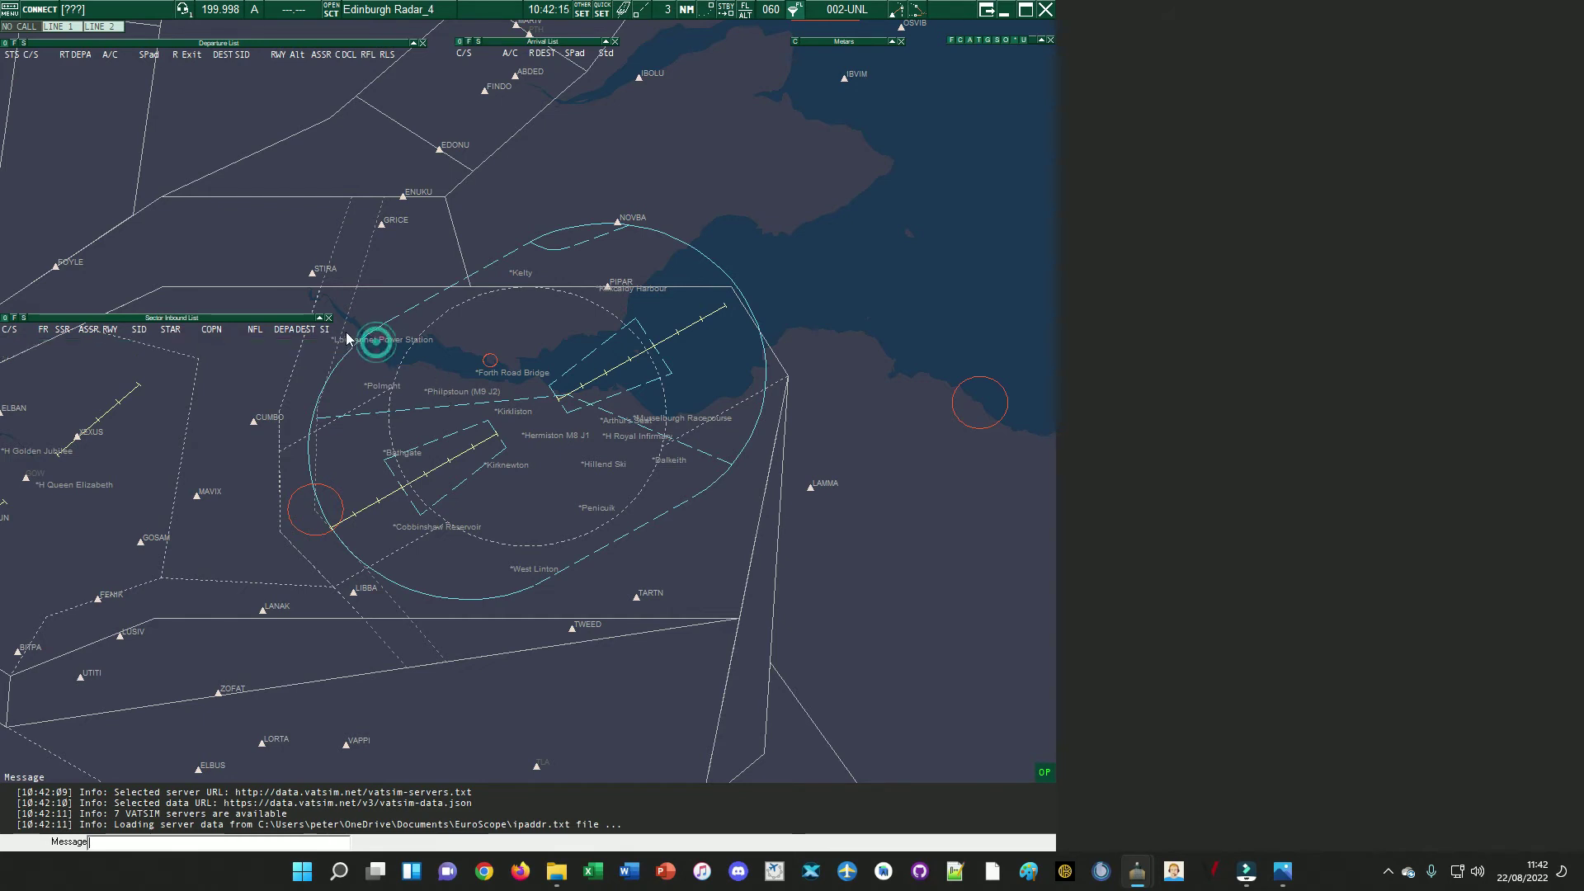
{"action": "left_click", "coordinate": [329, 318]}
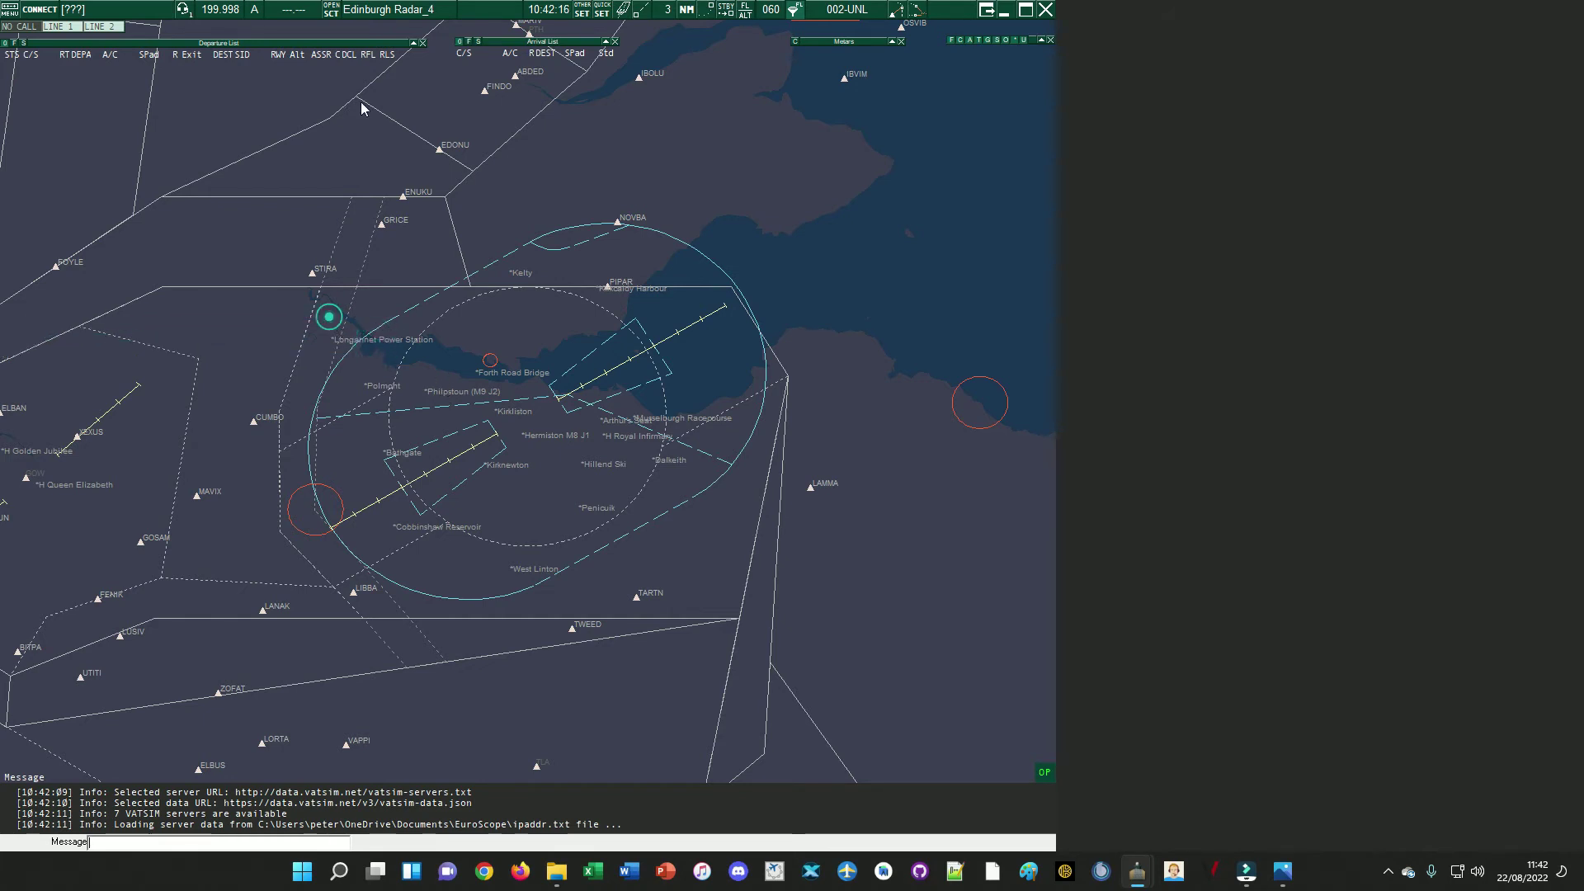
{"action": "left_click", "coordinate": [422, 42]}
{"action": "left_click", "coordinate": [615, 41]}
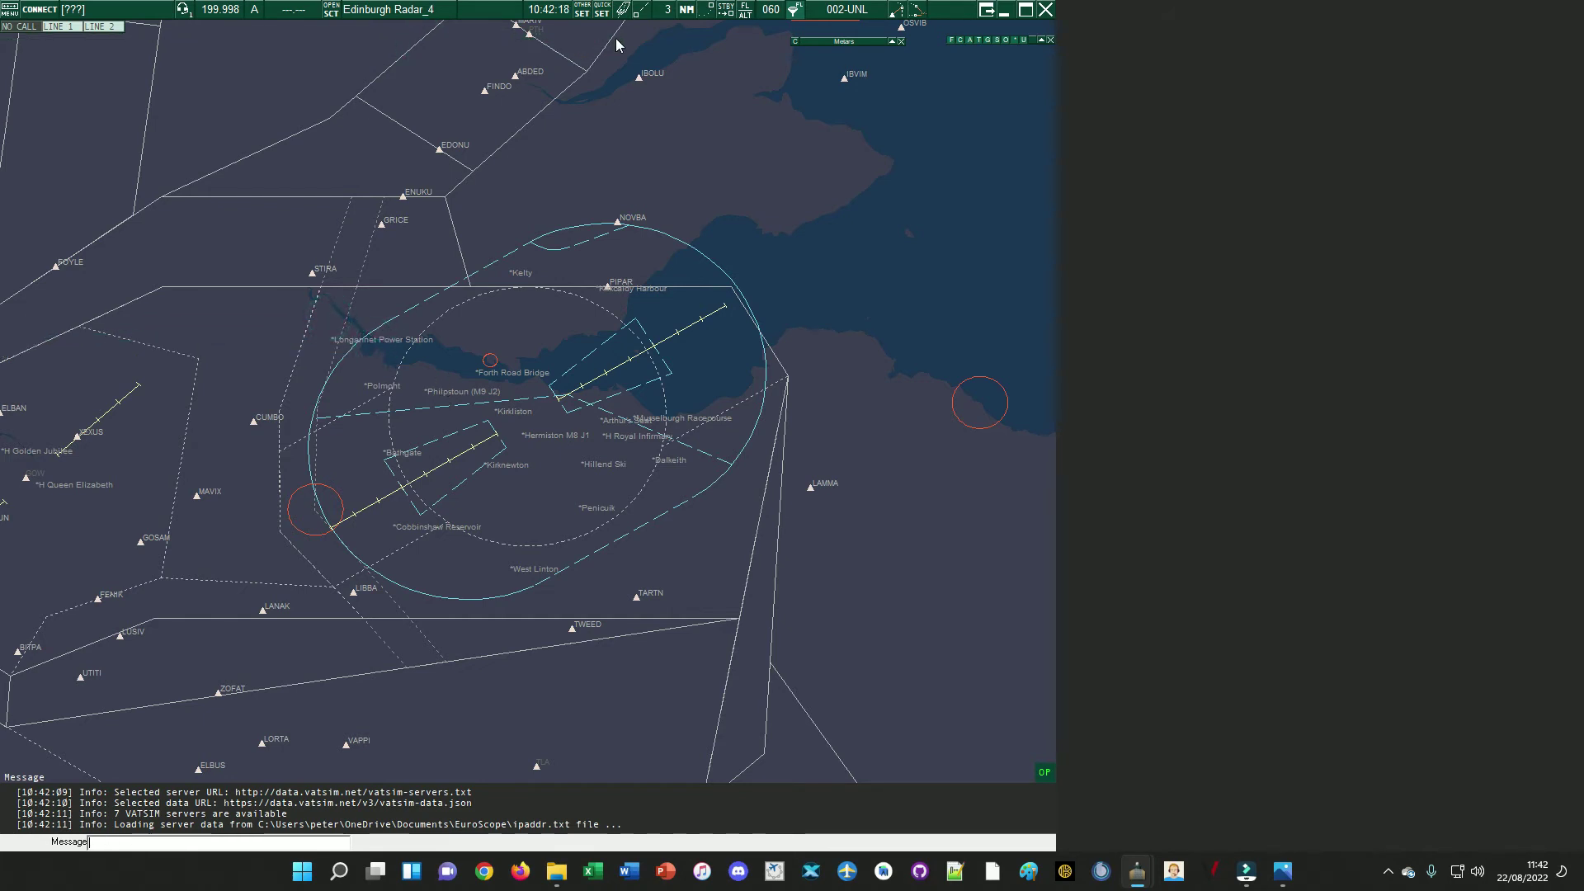
{"action": "left_click", "coordinate": [901, 40]}
{"action": "left_click", "coordinate": [1051, 40]}
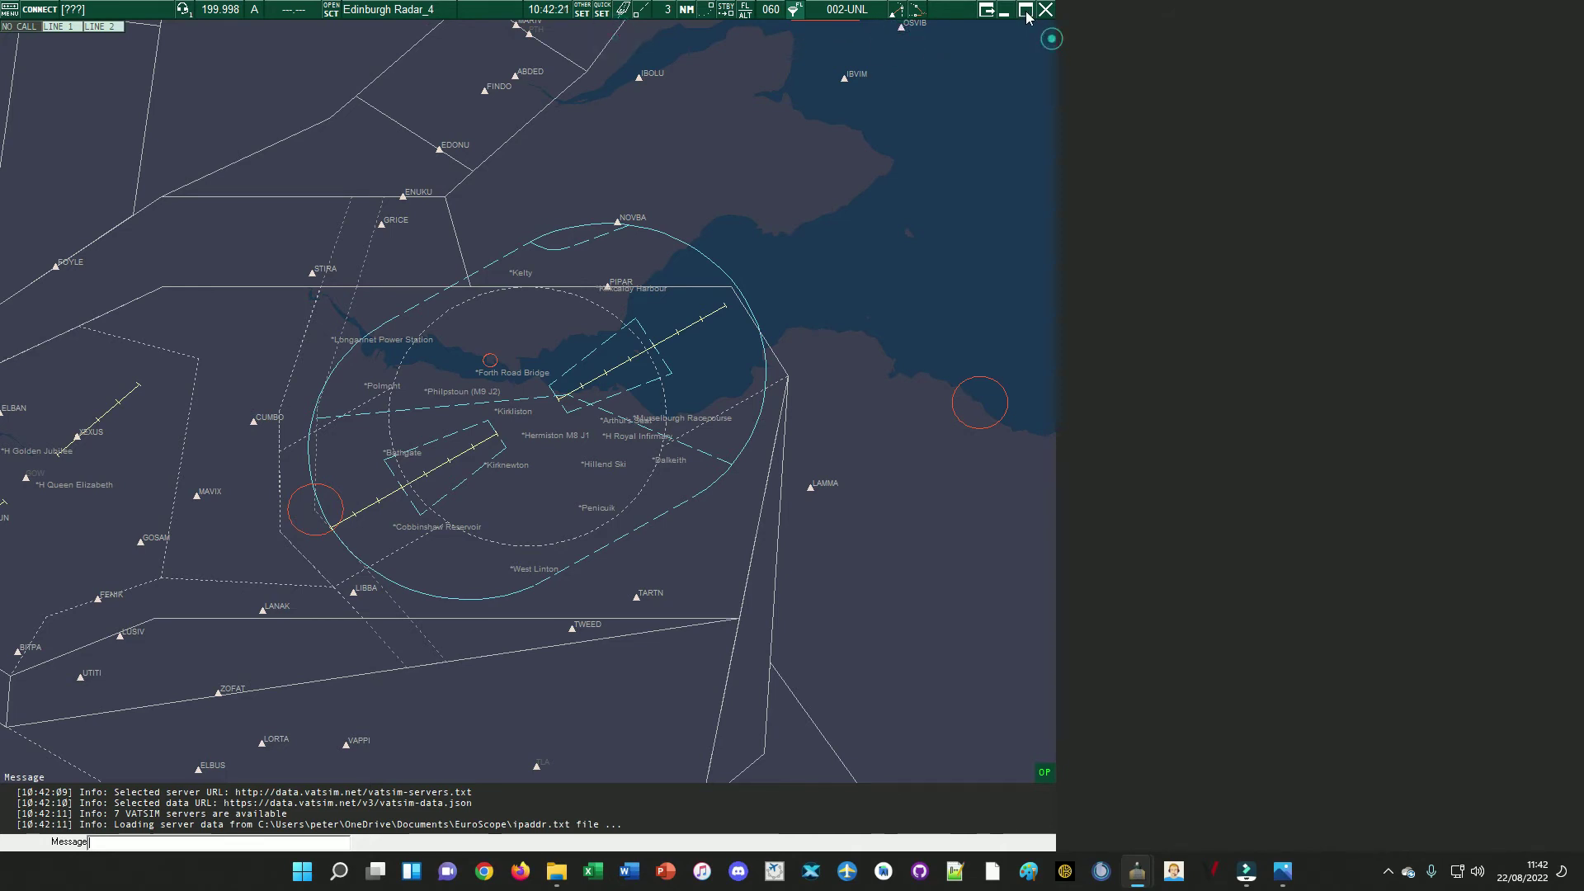
{"action": "left_click", "coordinate": [1026, 9]}
- Dock the radar window in the right third, minimise Audio For VATSIM, and browse UKCP Options
{"action": "left_click", "coordinate": [1021, 111]}
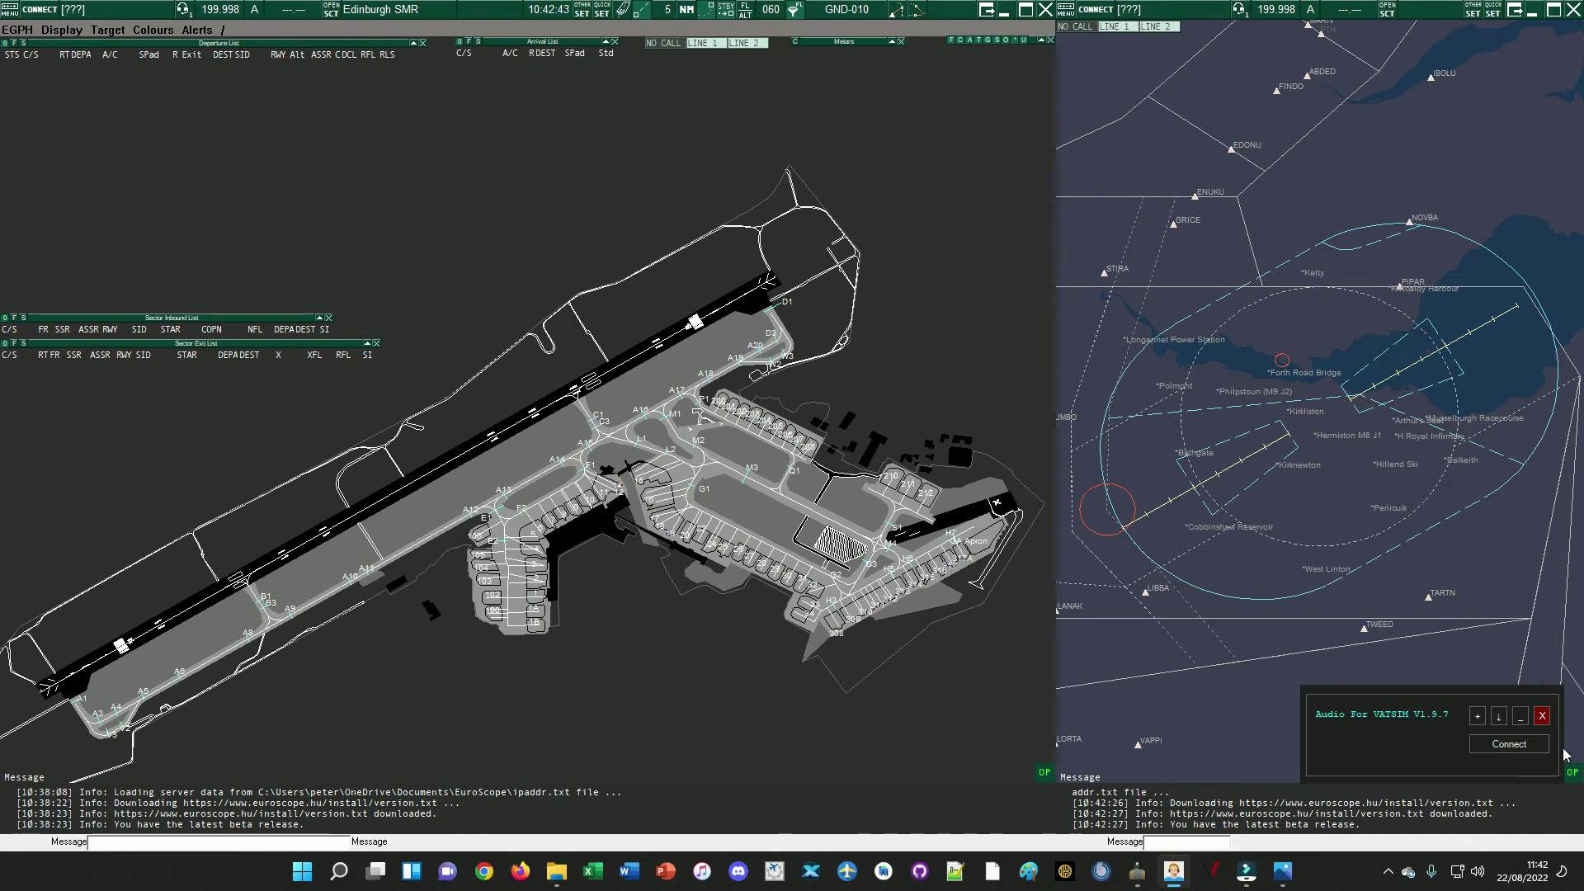
{"action": "left_click", "coordinate": [1522, 717]}
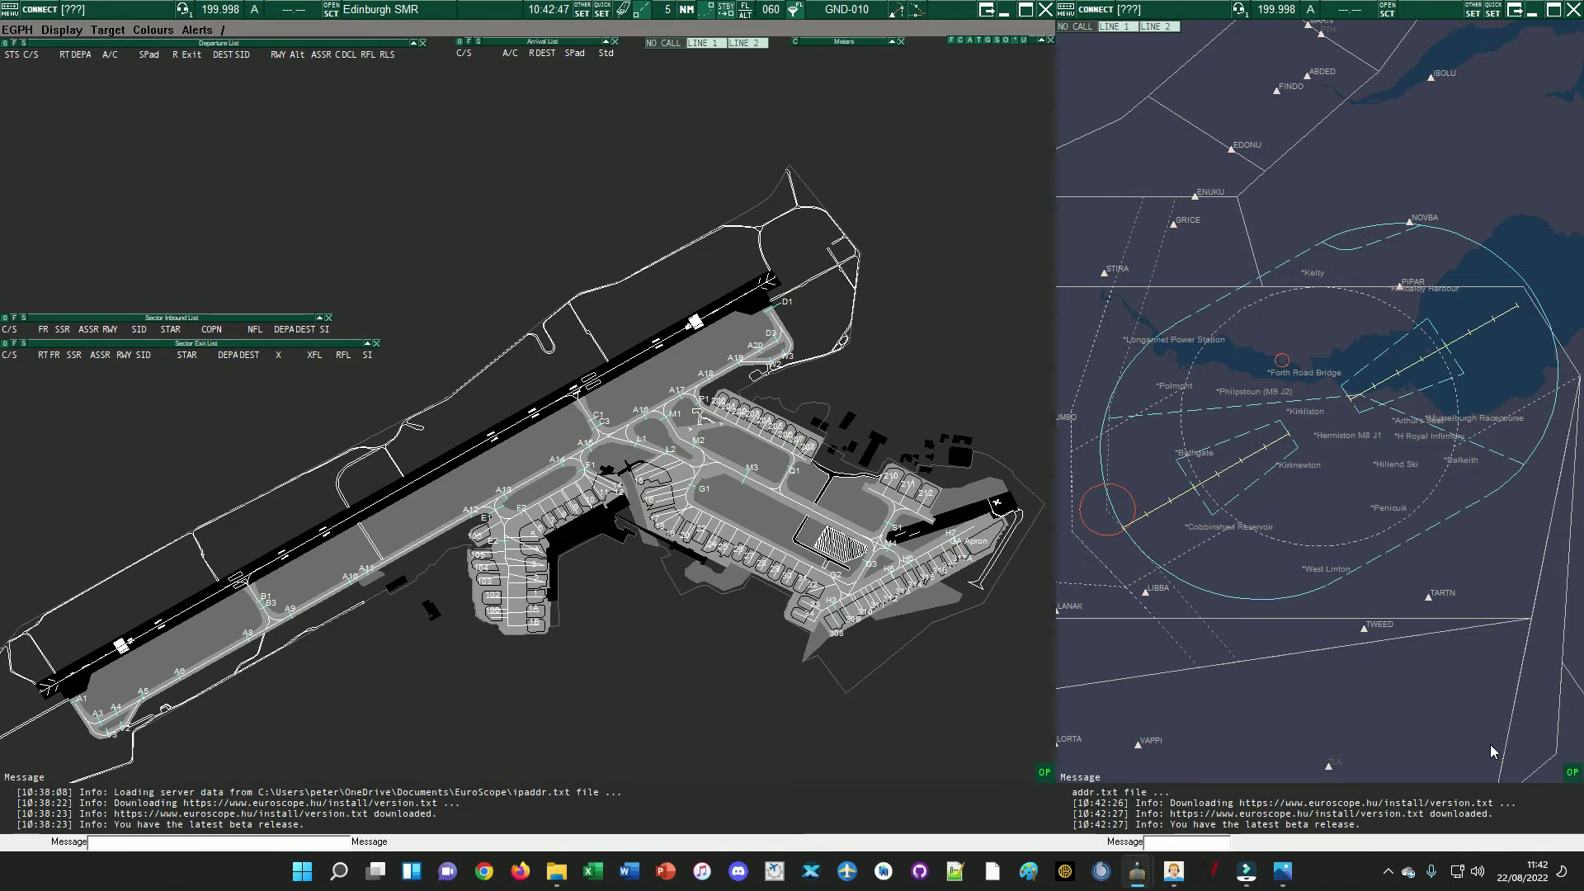
{"action": "left_click", "coordinate": [1573, 777]}
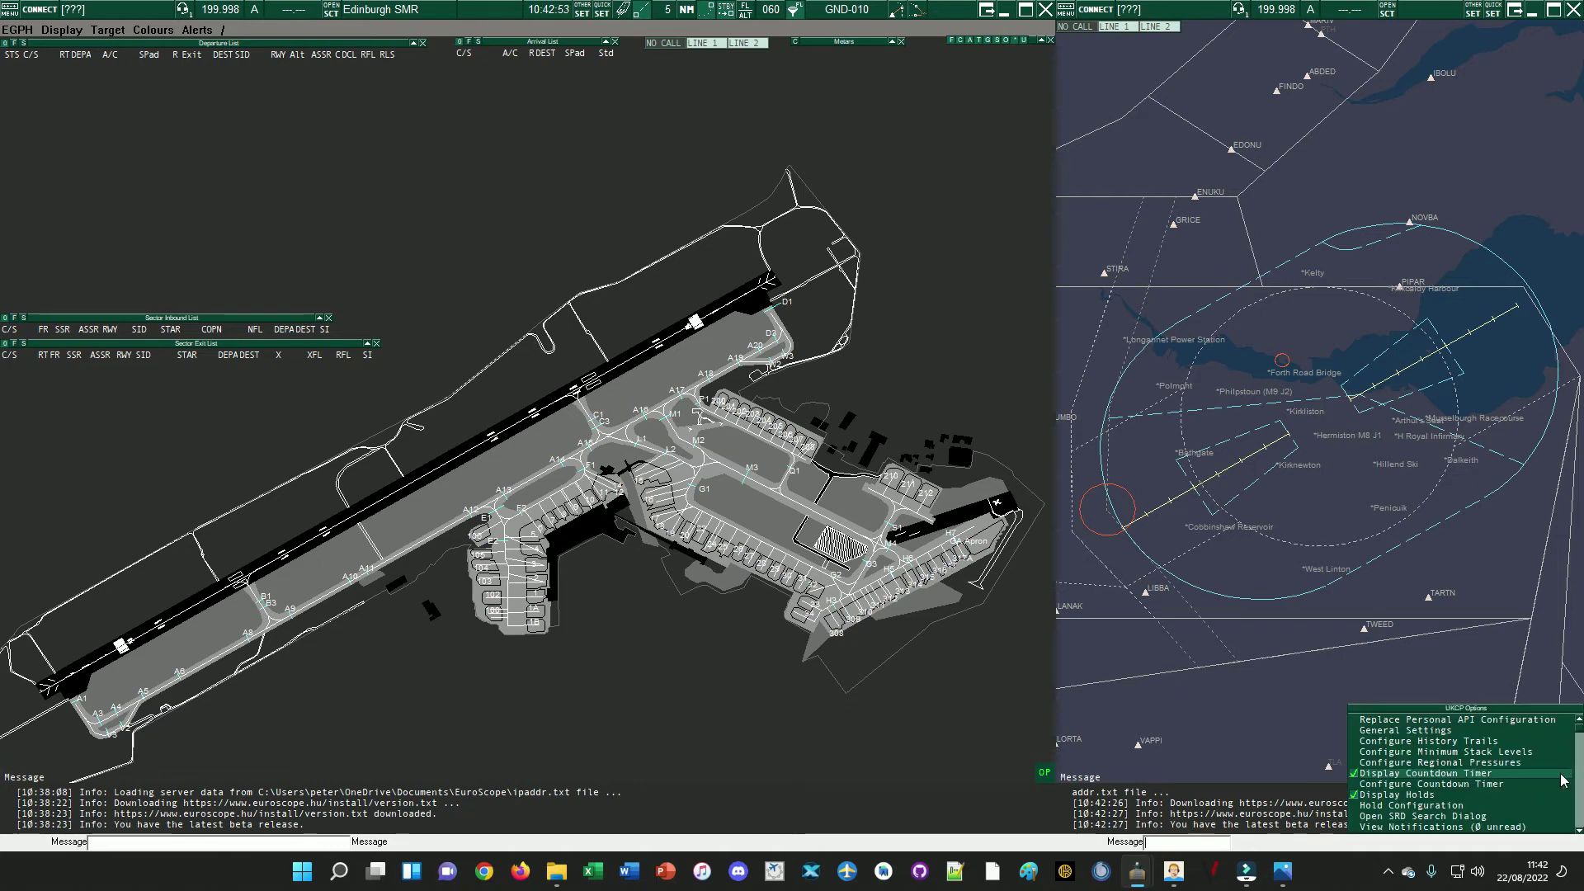
{"action": "scroll", "coordinate": [1537, 785], "scroll_direction": "down", "scroll_amount": 2}
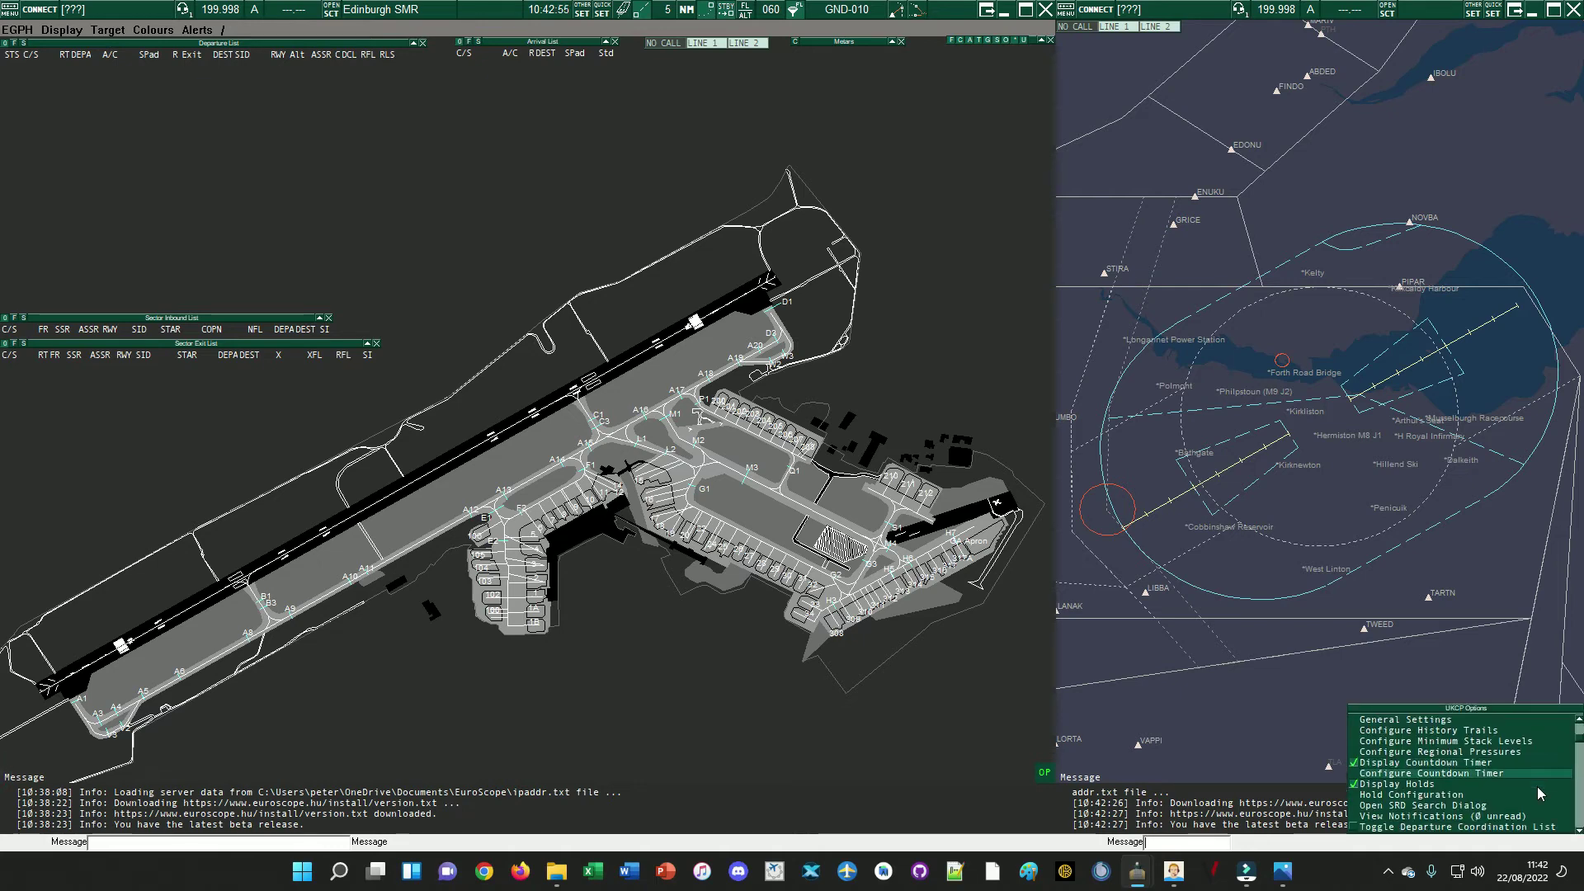
{"action": "scroll", "coordinate": [1537, 786], "scroll_direction": "down", "scroll_amount": 2}
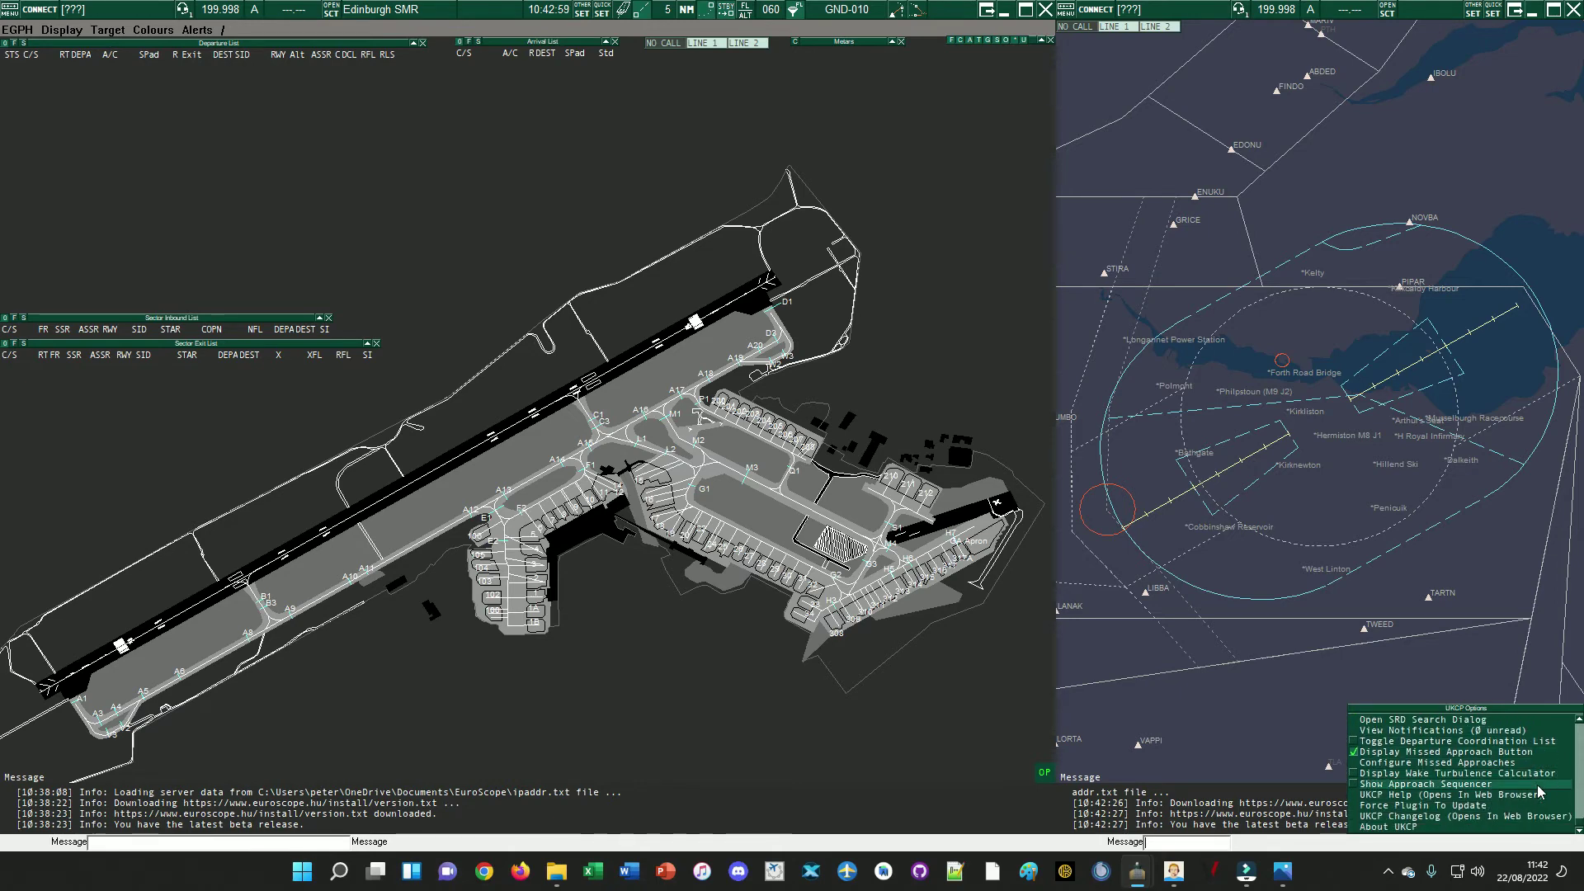
{"action": "scroll", "coordinate": [1537, 785], "scroll_direction": "up", "scroll_amount": 4}
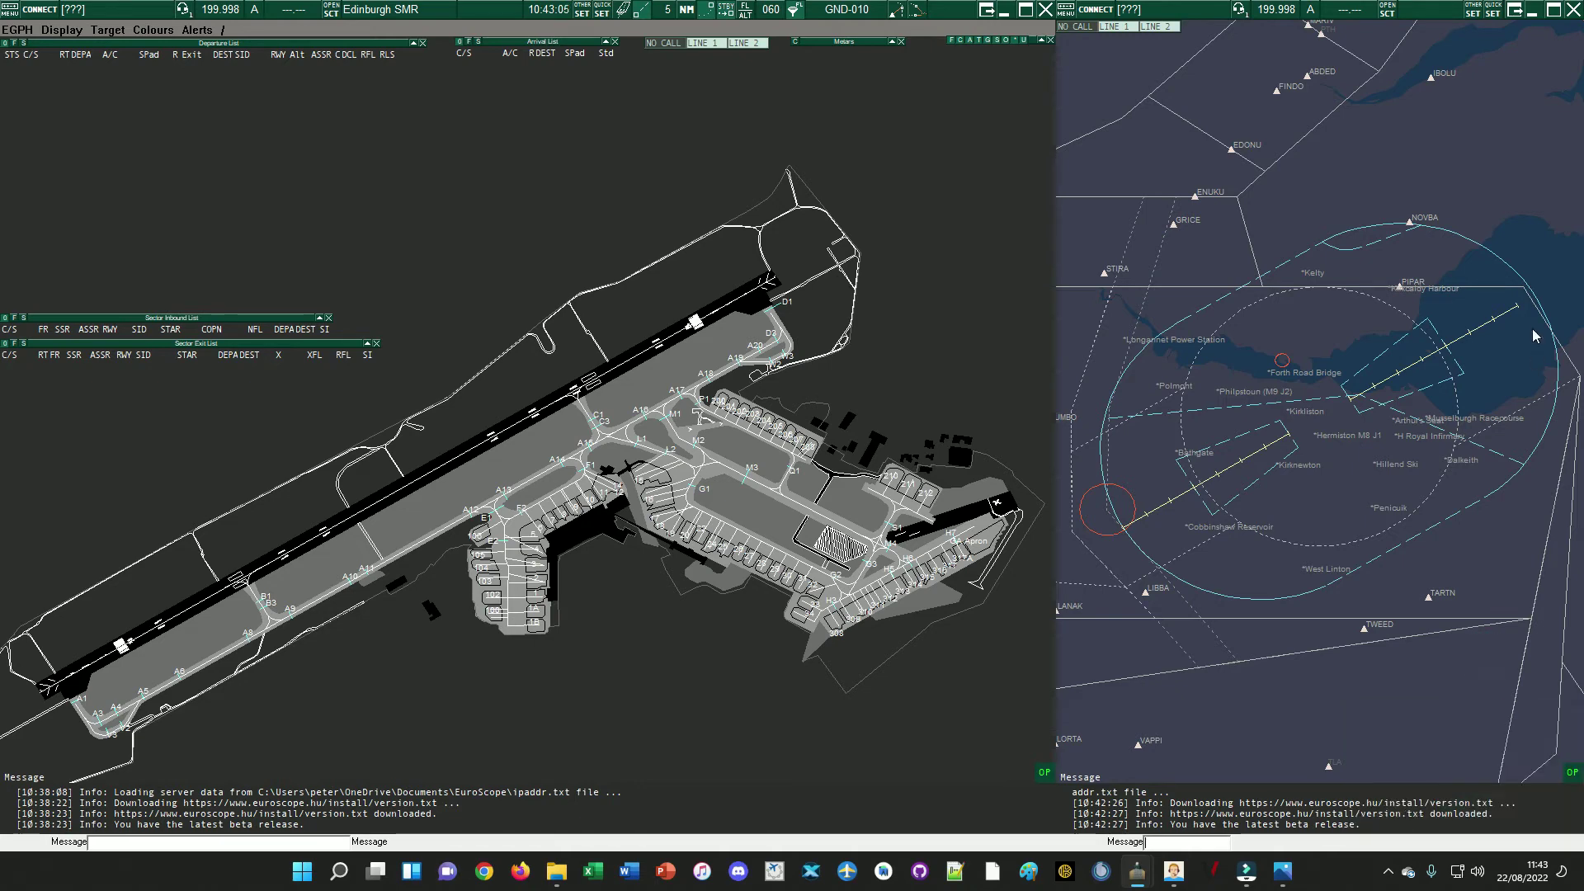
- Maximise the radar window, move the countdown timer left, and close the MSL and ASR pressure panels
{"action": "left_click", "coordinate": [1554, 10]}
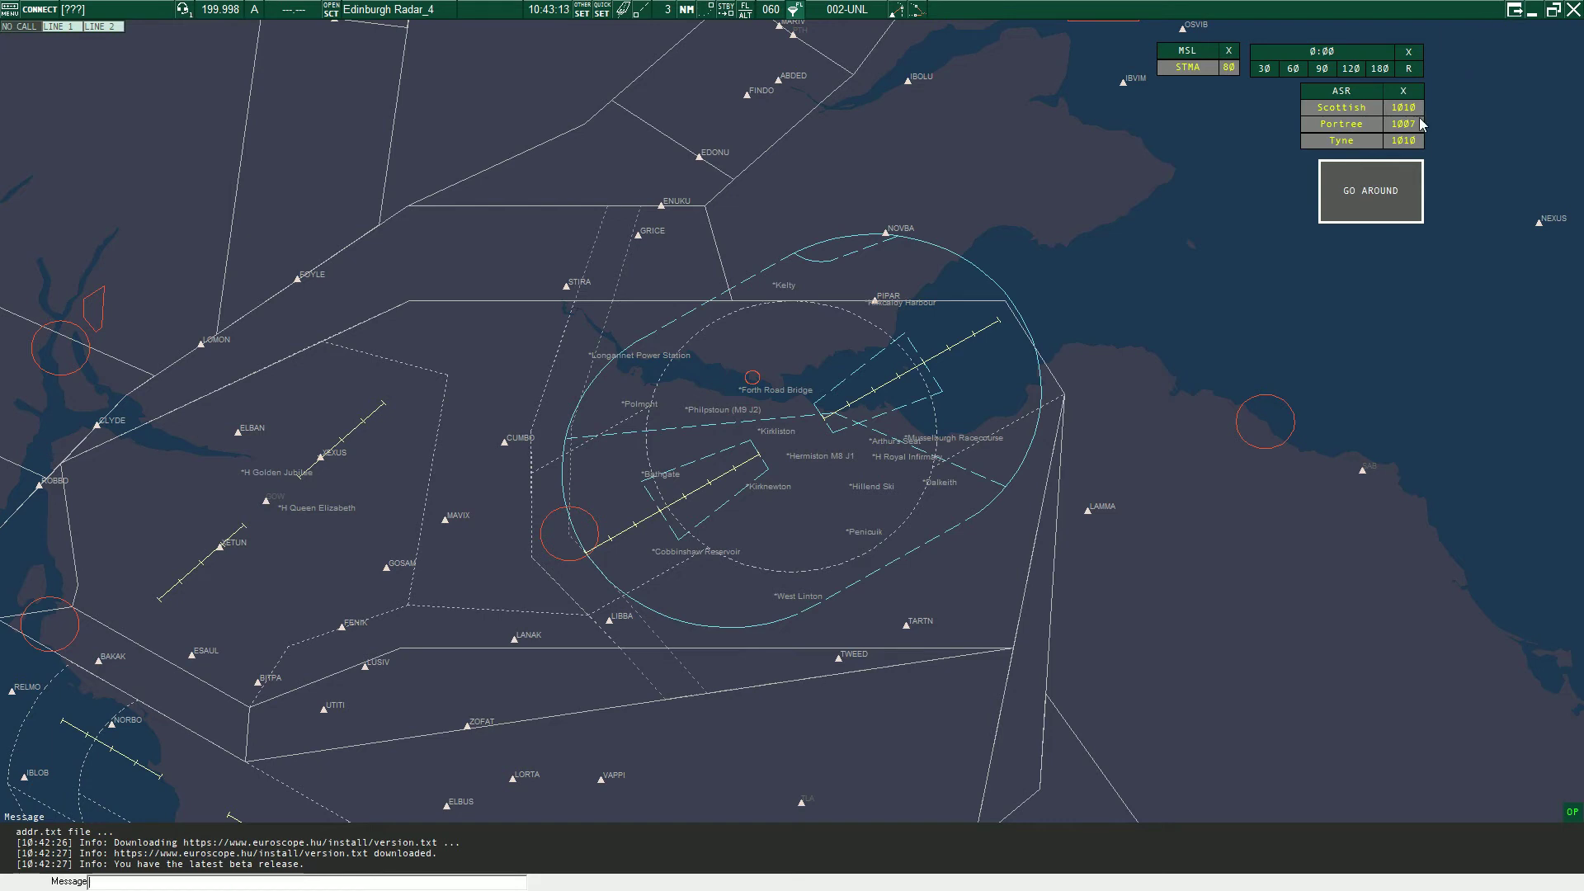
{"action": "left_click_drag", "start_coordinate": [1390, 54], "coordinate": [263, 336]}
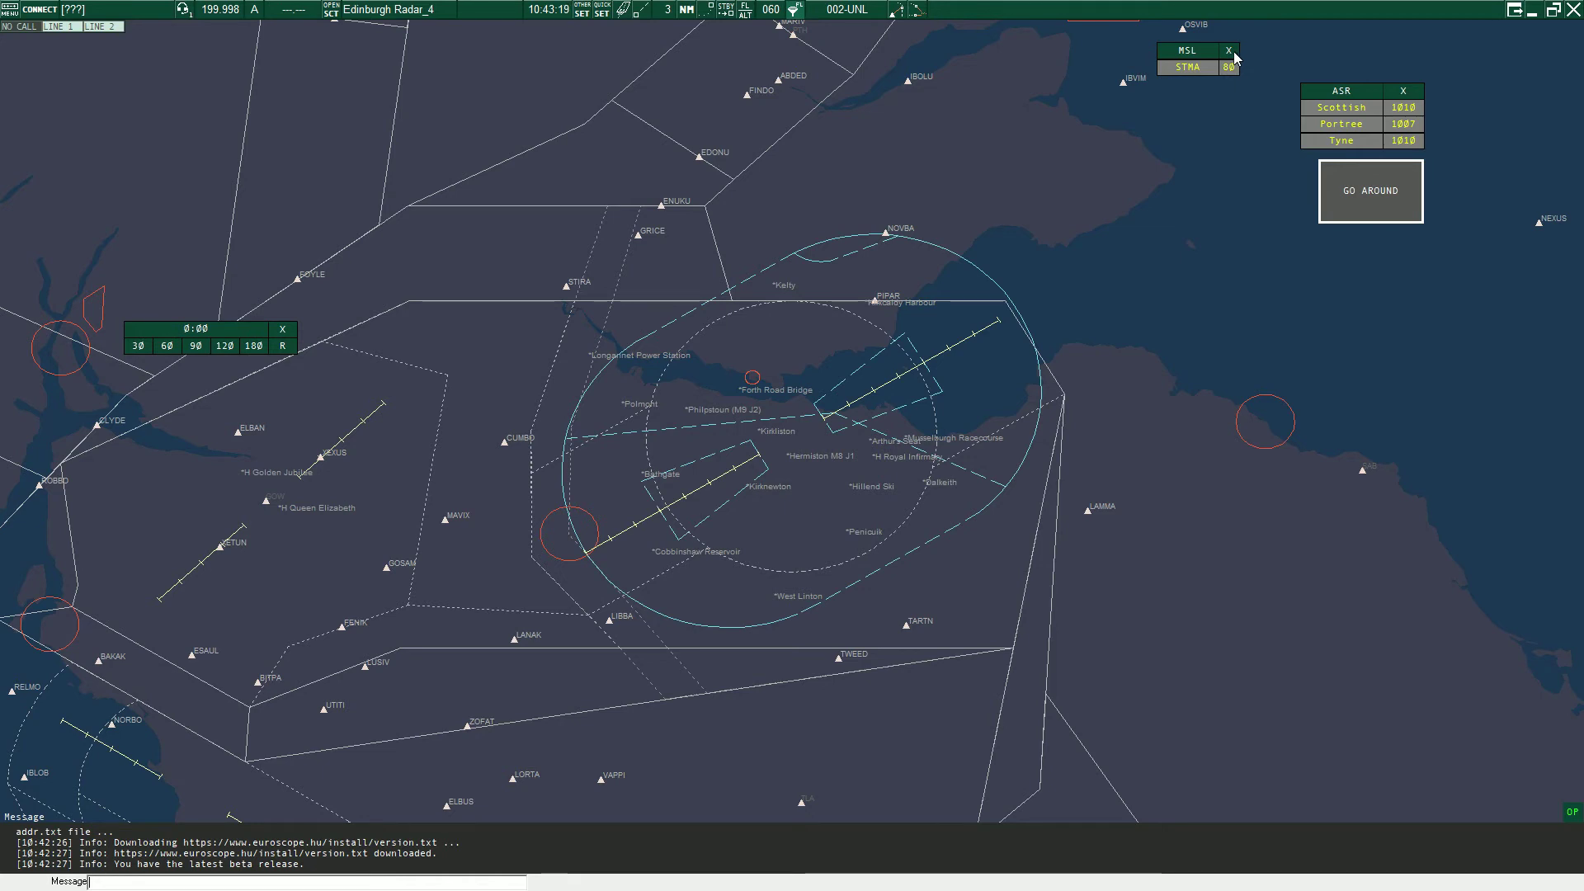
{"action": "left_click", "coordinate": [1229, 51]}
{"action": "left_click", "coordinate": [1402, 91]}
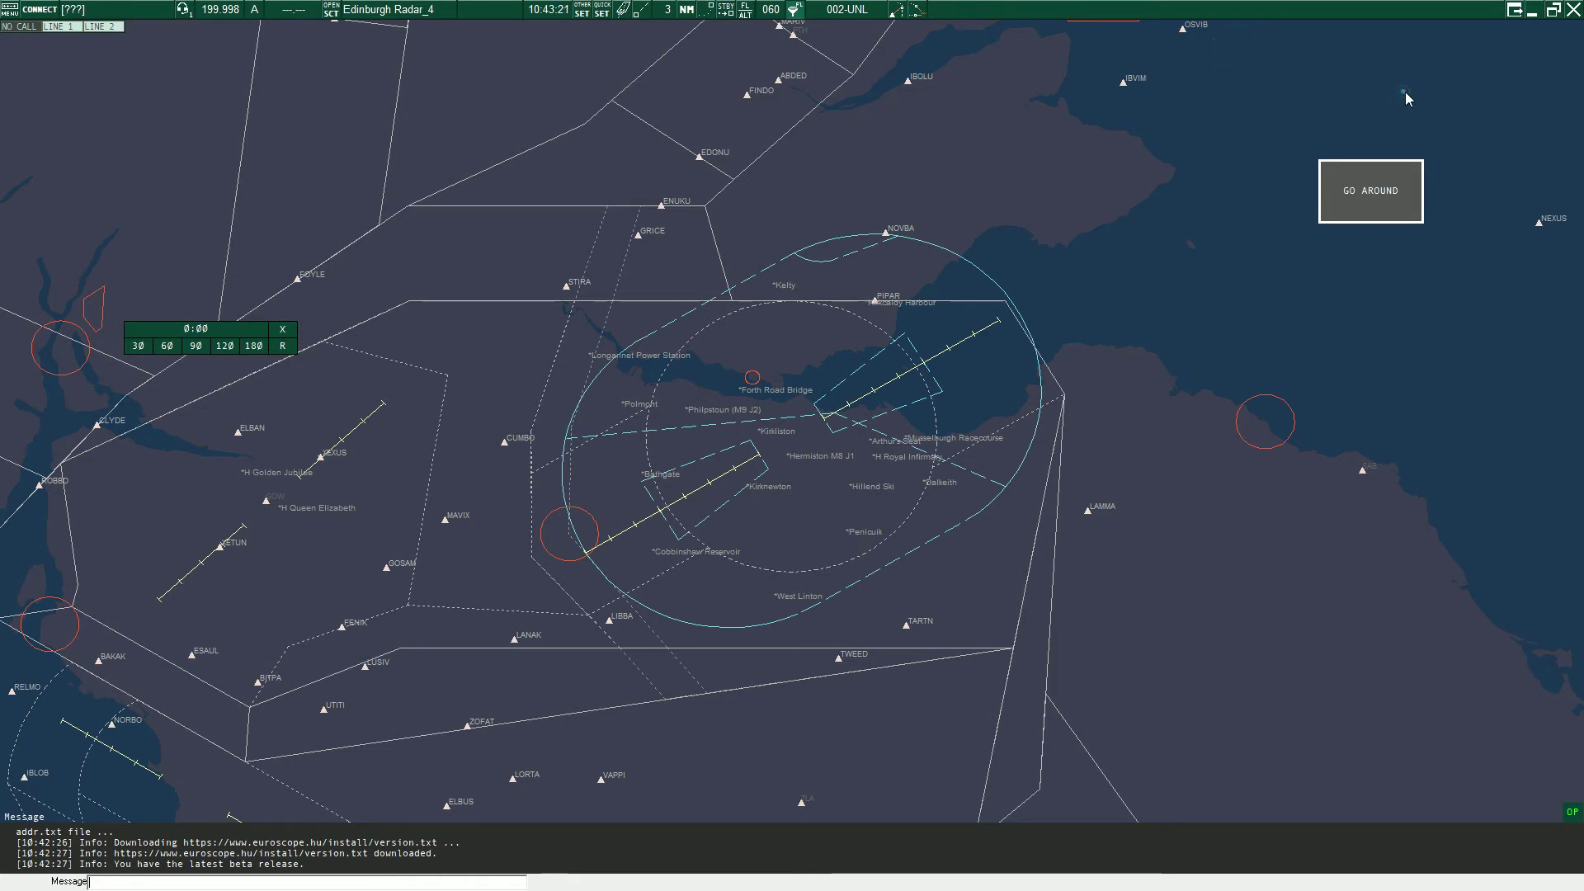
- Untick Display Missed Approach Button in UKCP options and restore the radar window down
{"action": "left_click", "coordinate": [1572, 814]}
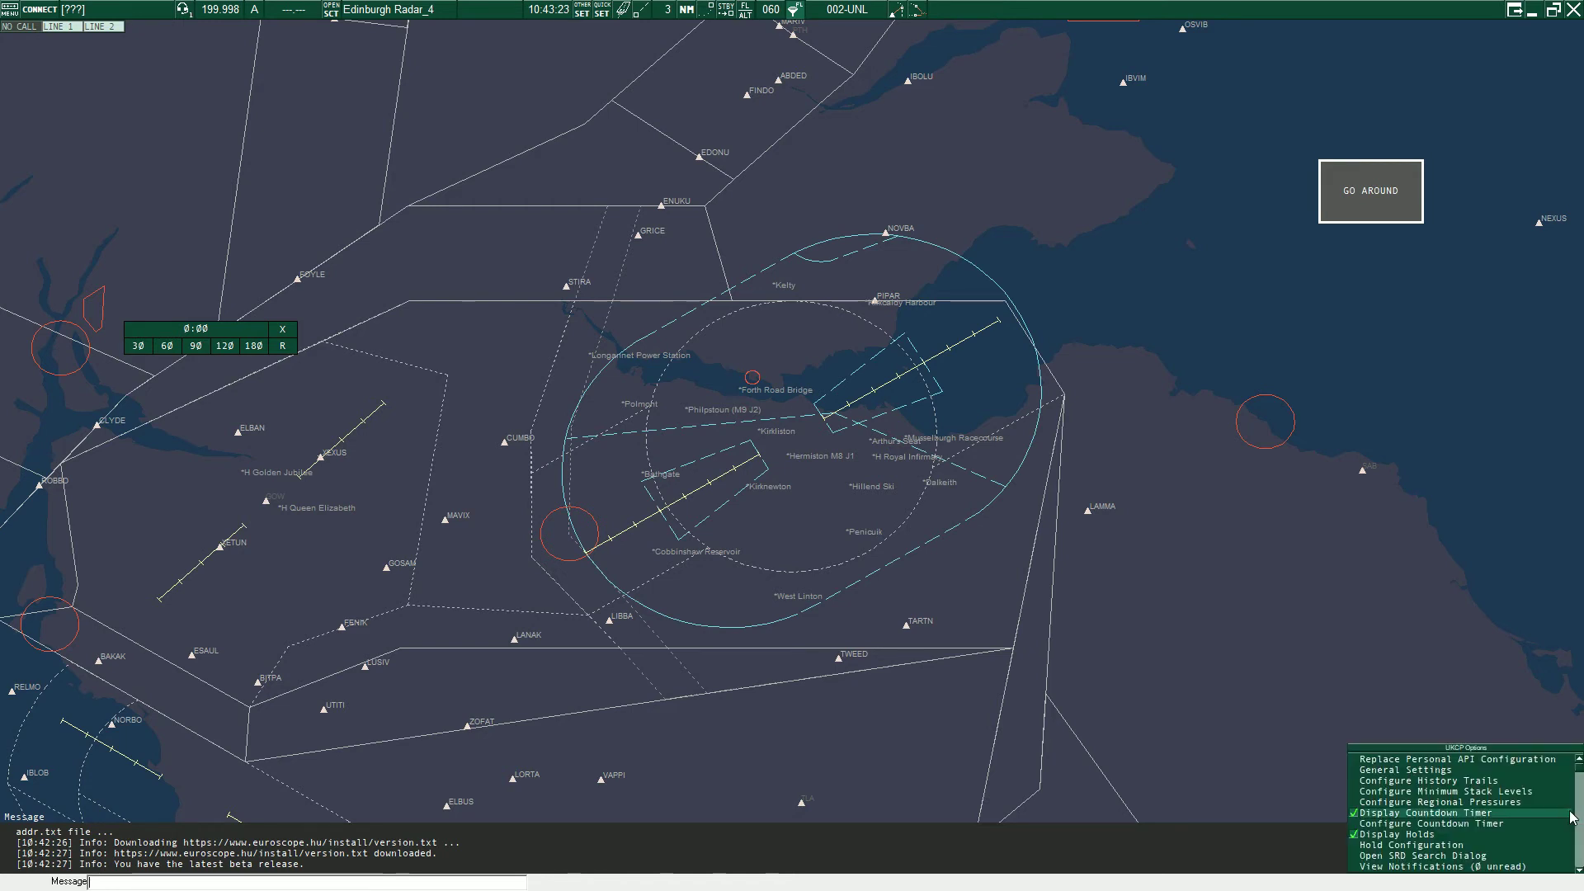
{"action": "scroll", "coordinate": [1503, 829], "scroll_direction": "down", "scroll_amount": 5}
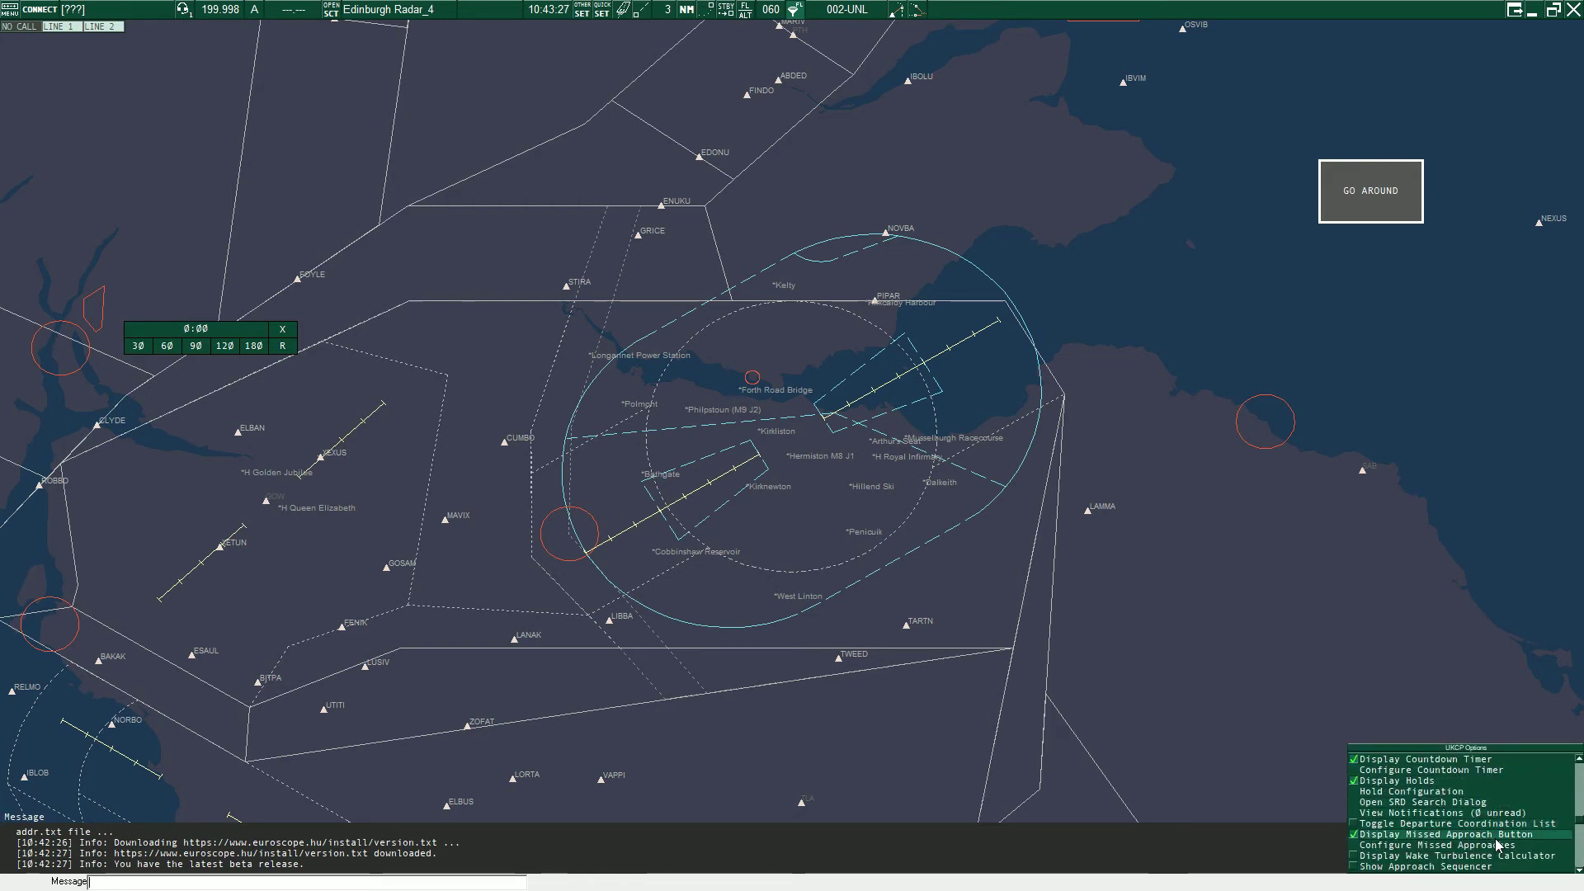
{"action": "left_click", "coordinate": [1496, 836]}
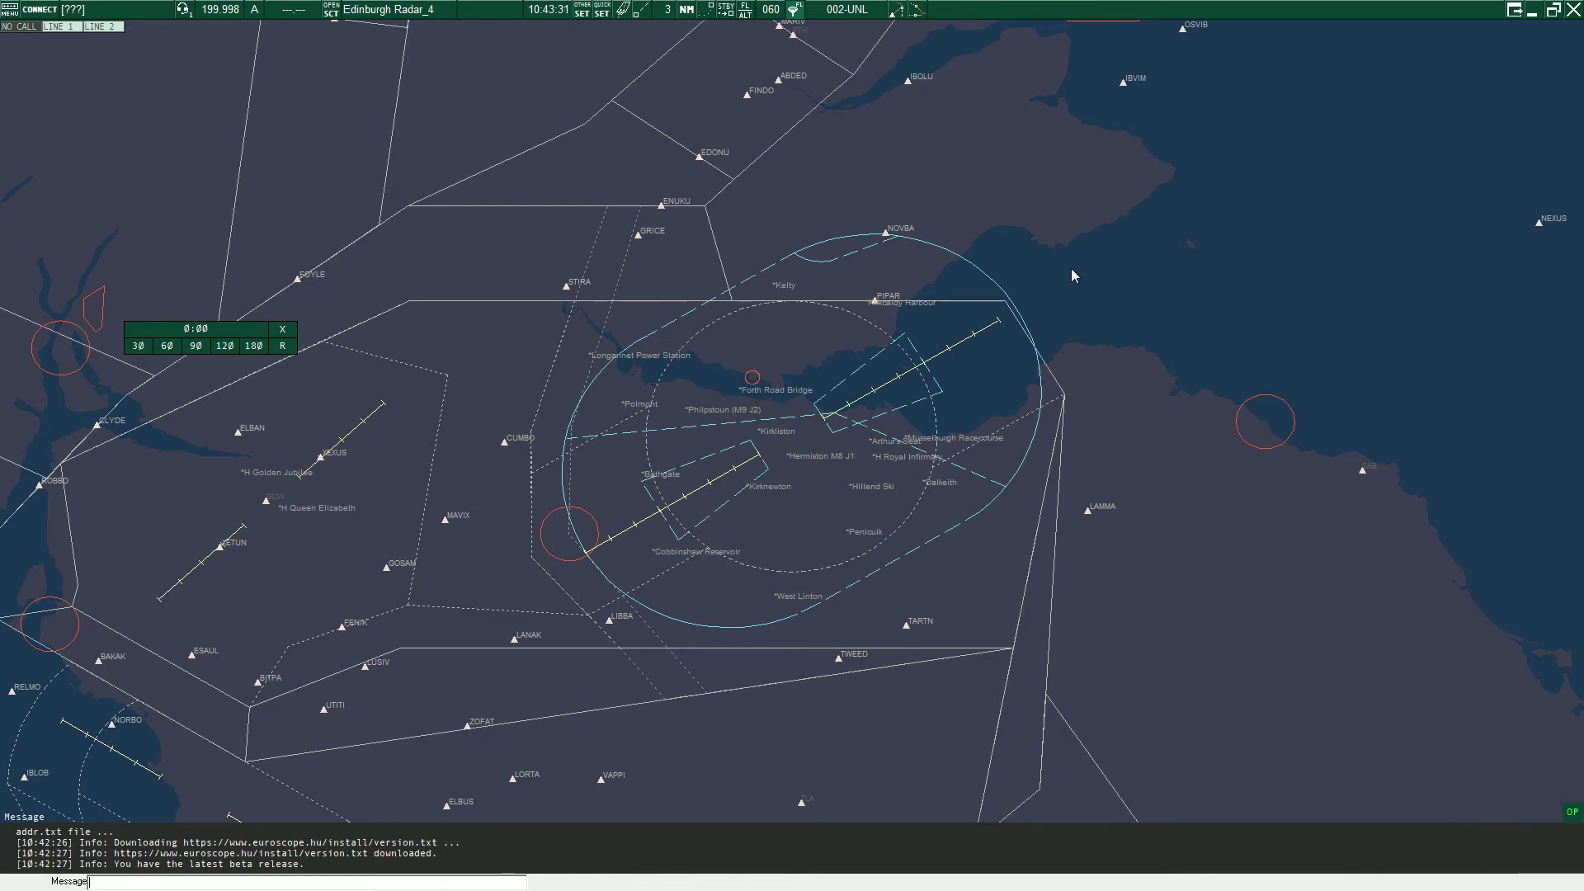
{"action": "left_click", "coordinate": [1553, 9]}
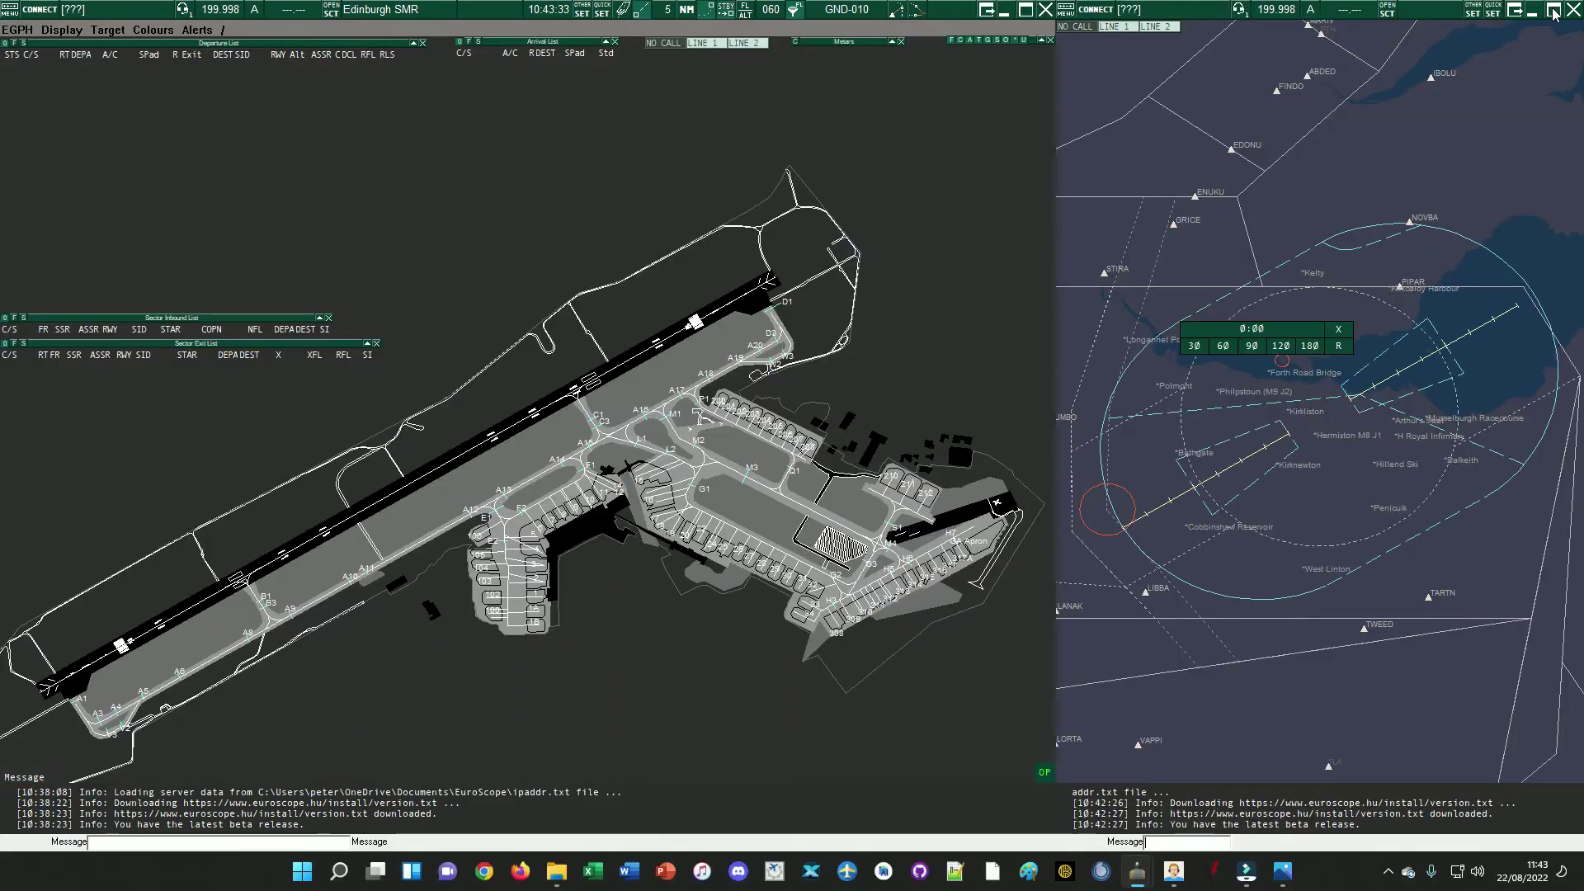
- Bring up Audio For VATSIM, move the countdown timer, and open and lower the wake turbulence calculator
{"action": "left_click", "coordinate": [1186, 875]}
{"action": "left_click_drag", "start_coordinate": [1315, 325], "coordinate": [1524, 656]}
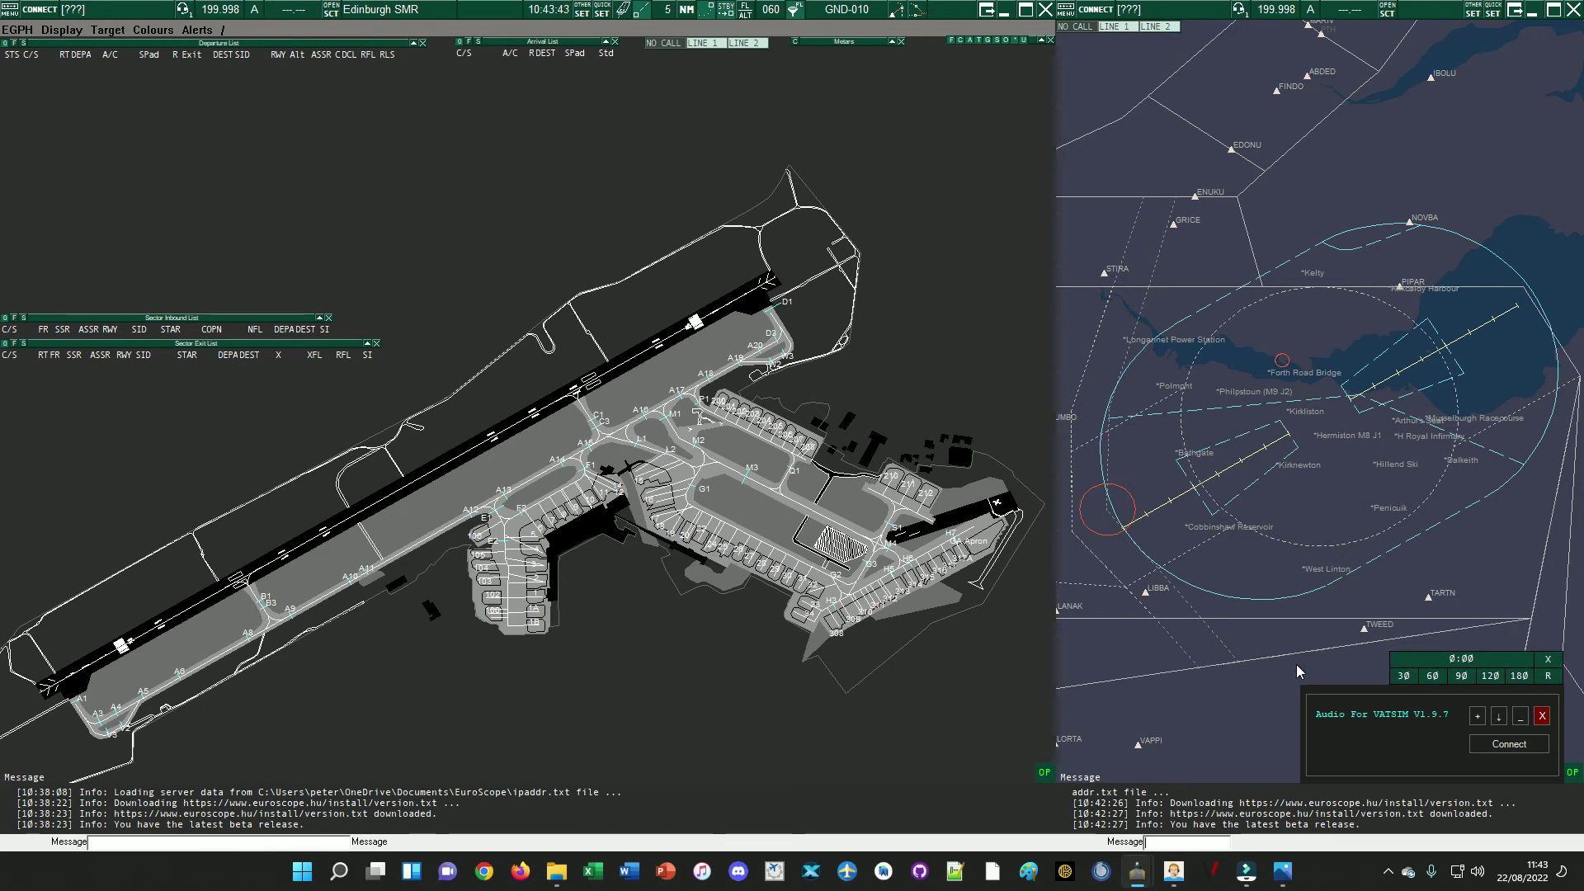
{"action": "left_click", "coordinate": [1045, 773]}
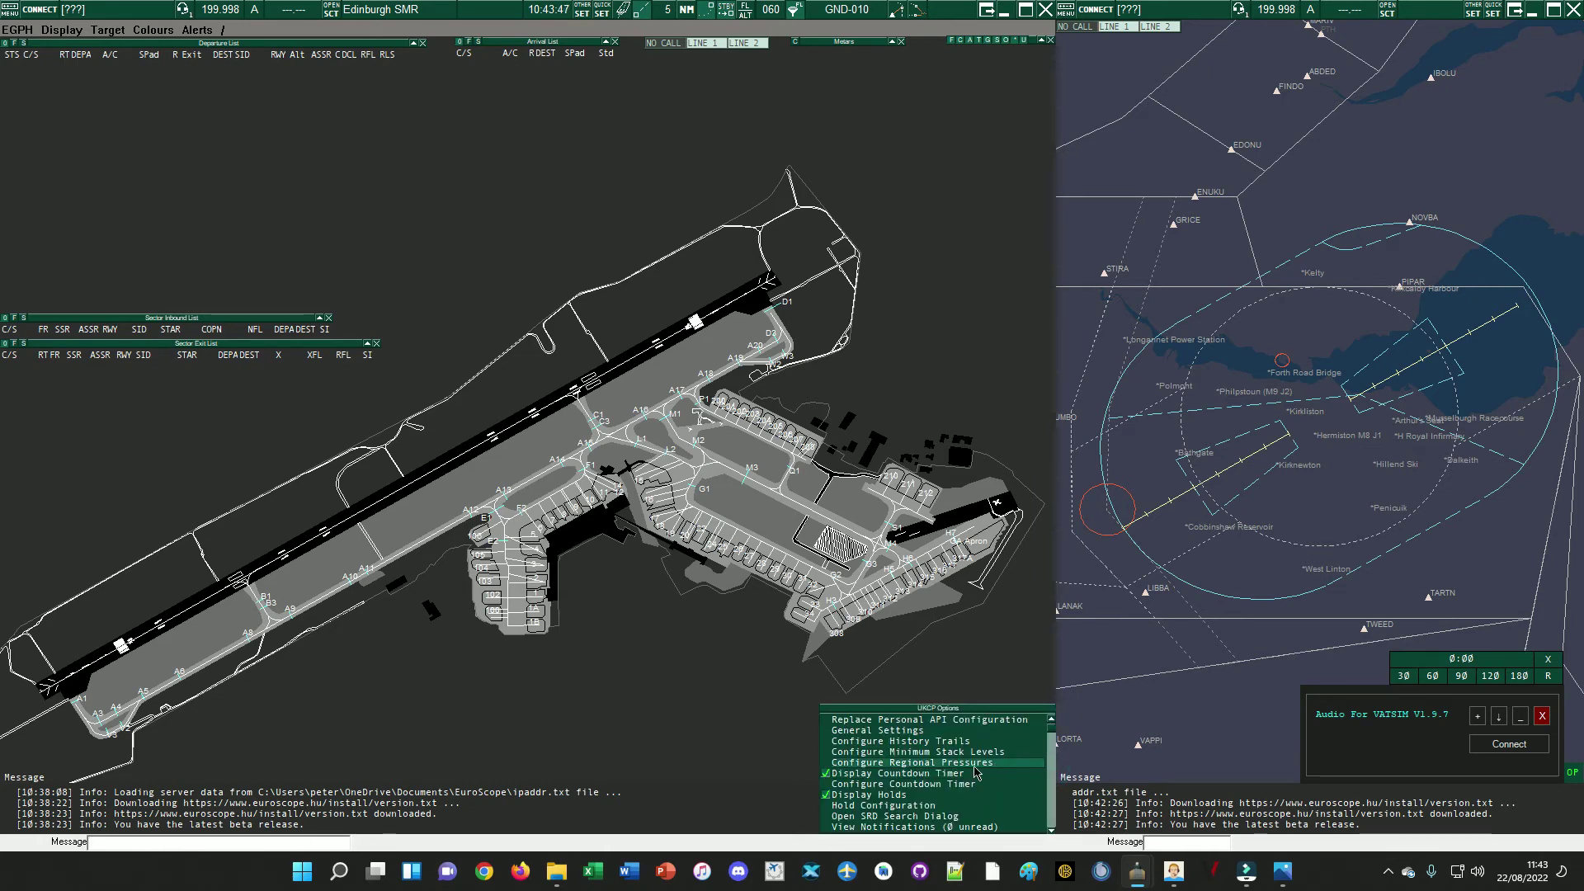
{"action": "scroll", "coordinate": [978, 776], "scroll_direction": "down", "scroll_amount": 1}
{"action": "scroll", "coordinate": [976, 776], "scroll_direction": "down", "scroll_amount": 6}
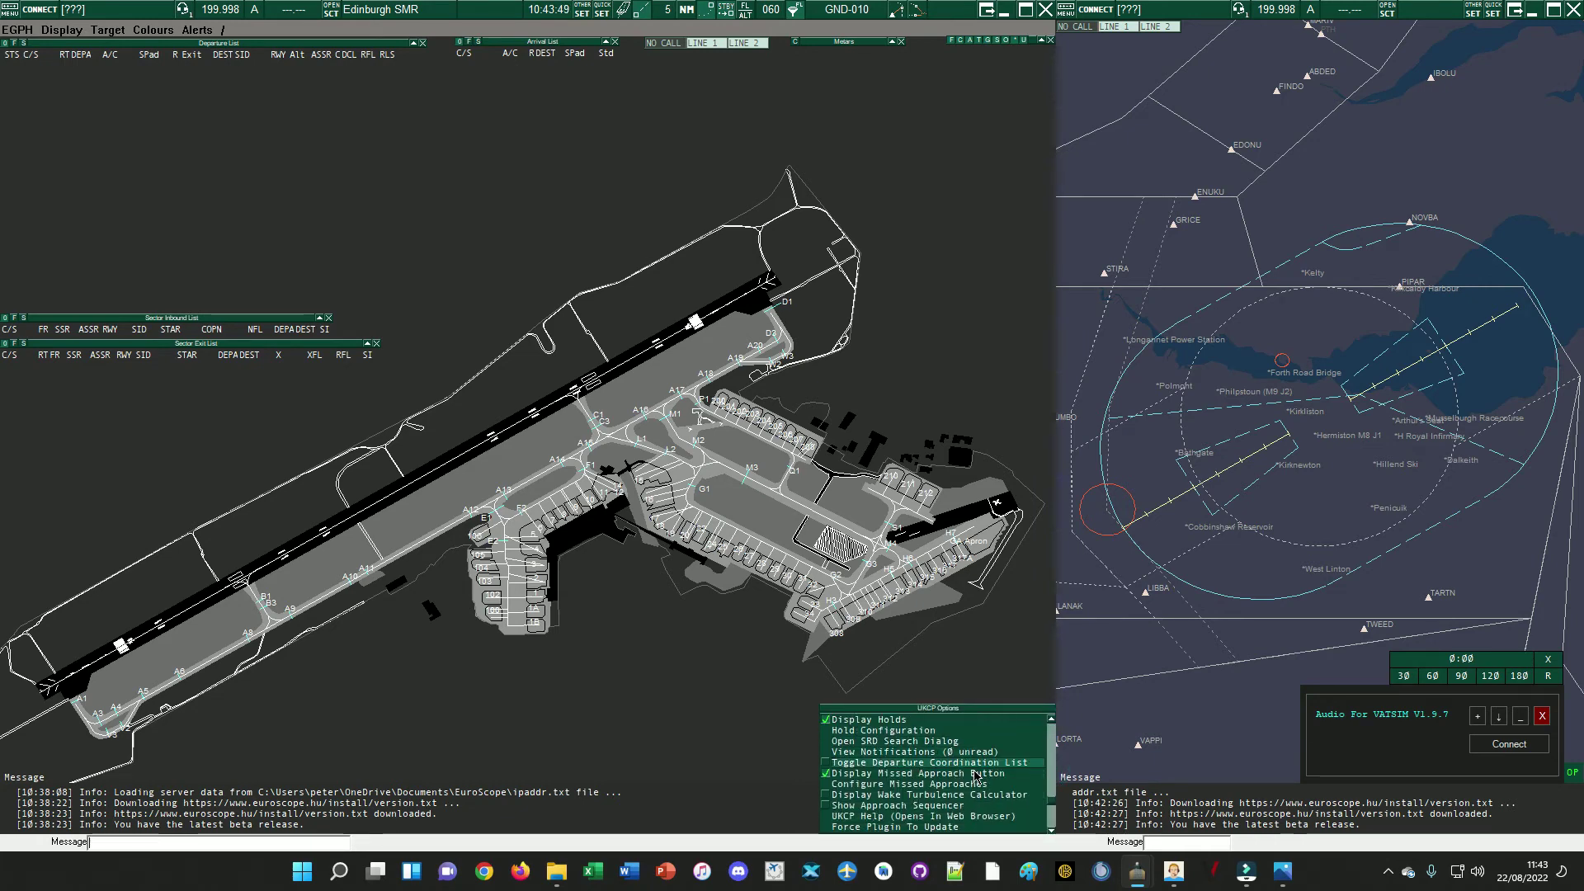
{"action": "left_click", "coordinate": [965, 795]}
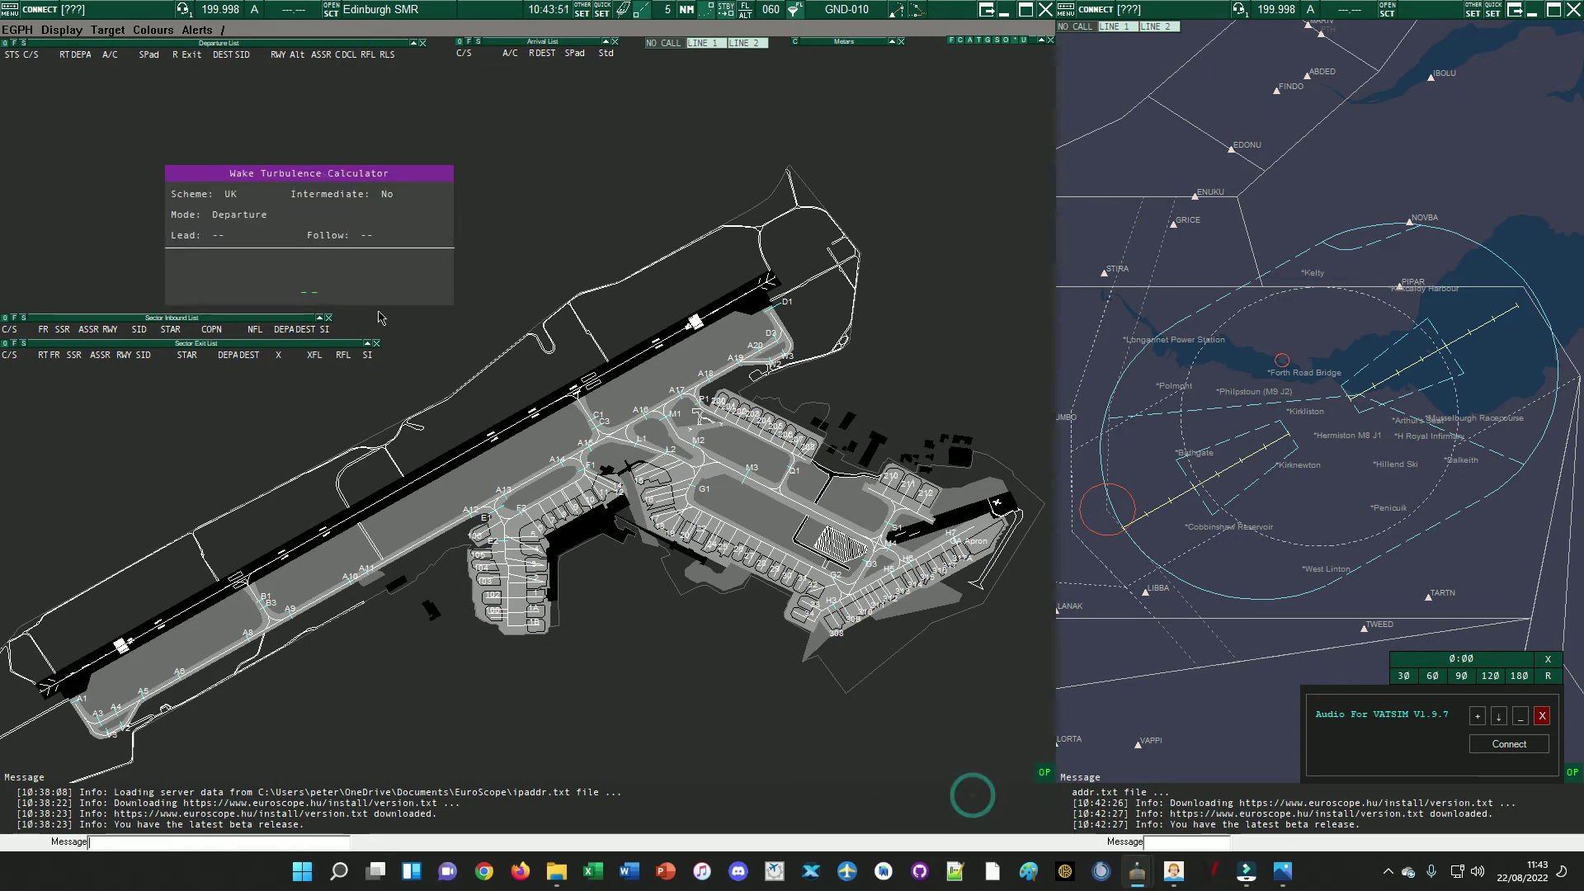
{"action": "left_click_drag", "start_coordinate": [319, 168], "coordinate": [493, 646]}
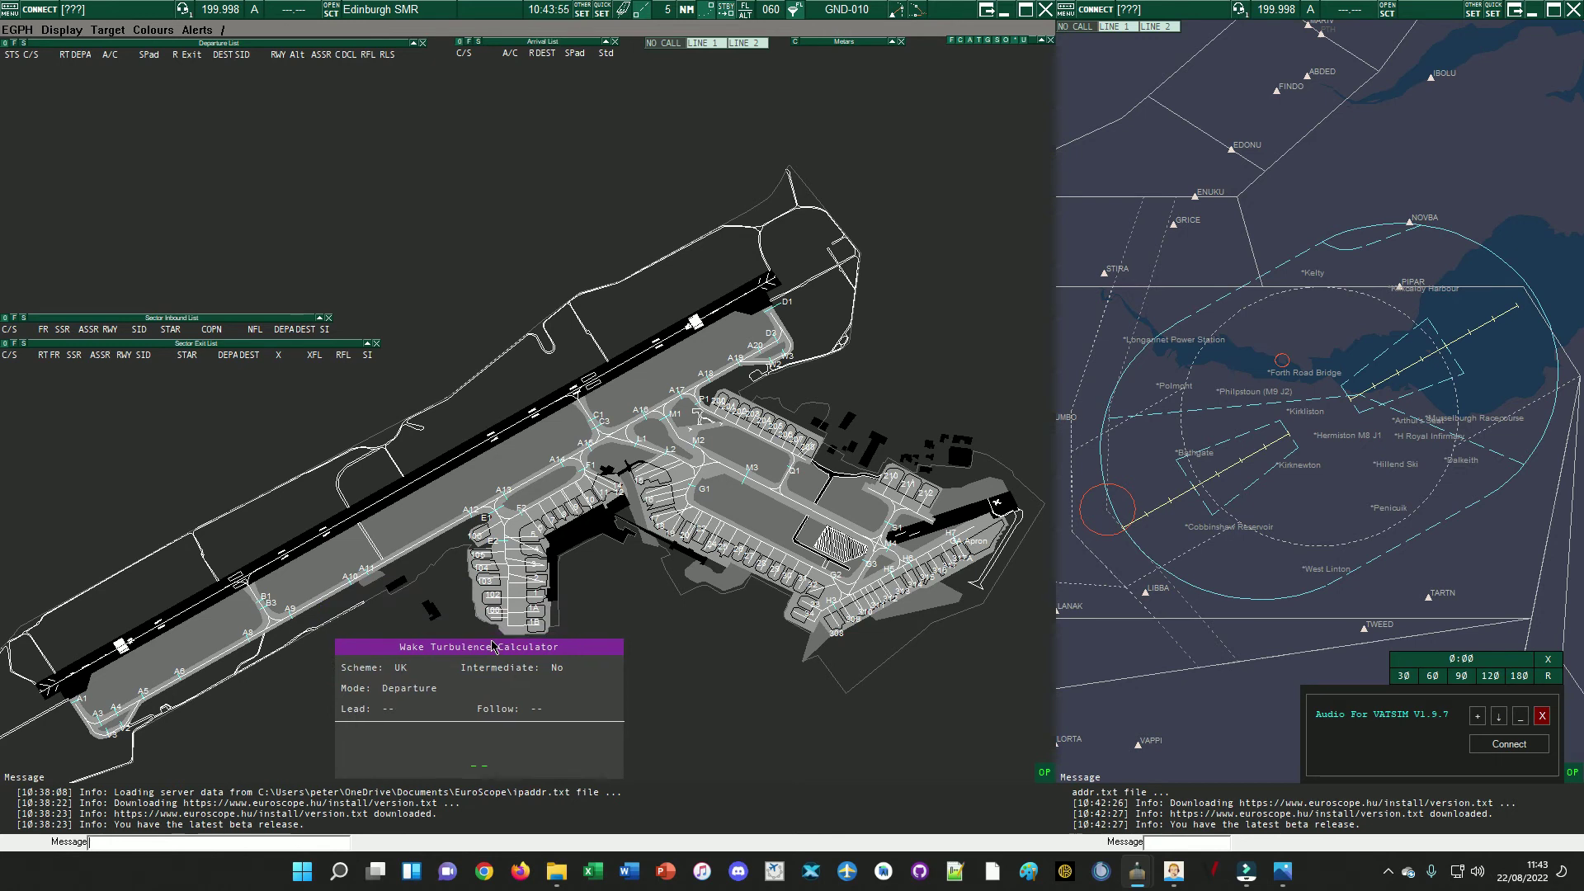
- Remove the extra countdown timer and place the GO AROUND box beside the wake calculator
{"action": "left_click", "coordinate": [1045, 773]}
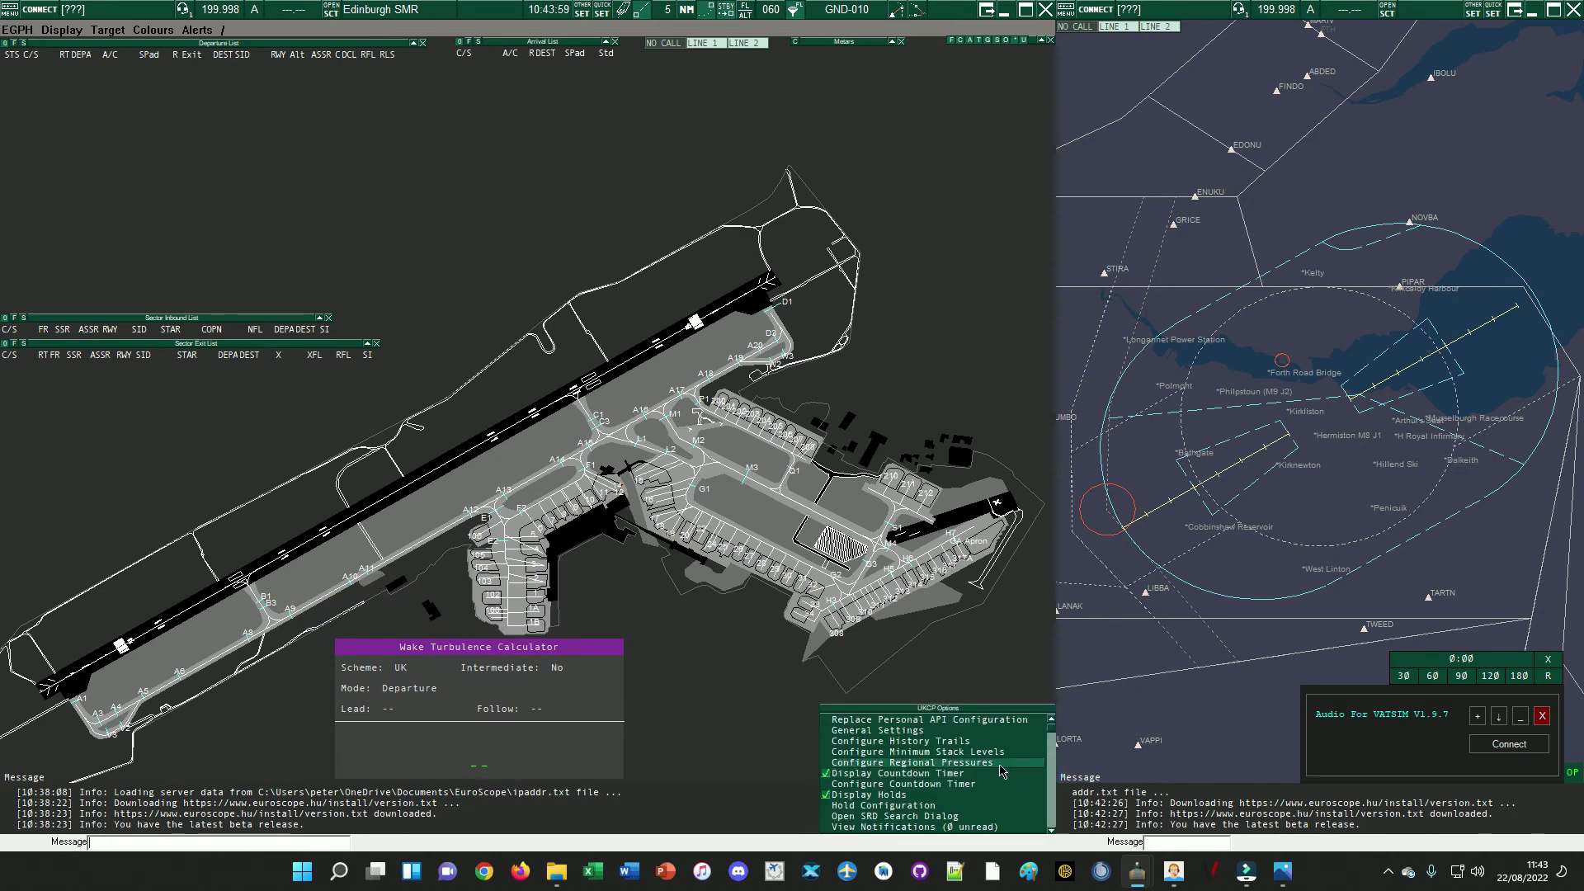
{"action": "left_click", "coordinate": [978, 785]}
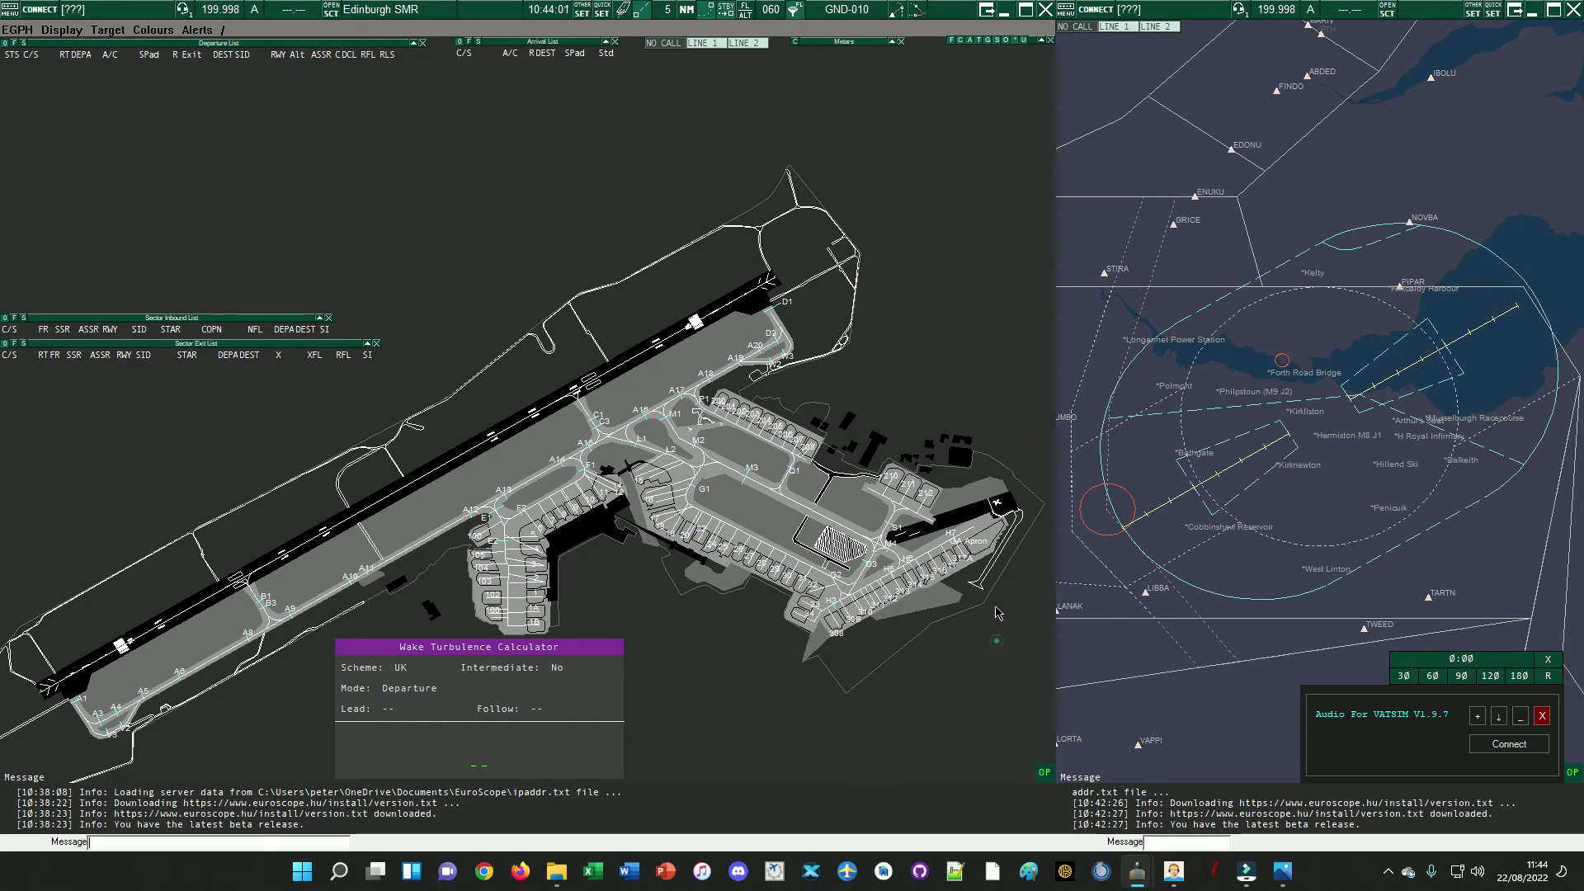
{"action": "left_click", "coordinate": [1030, 12]}
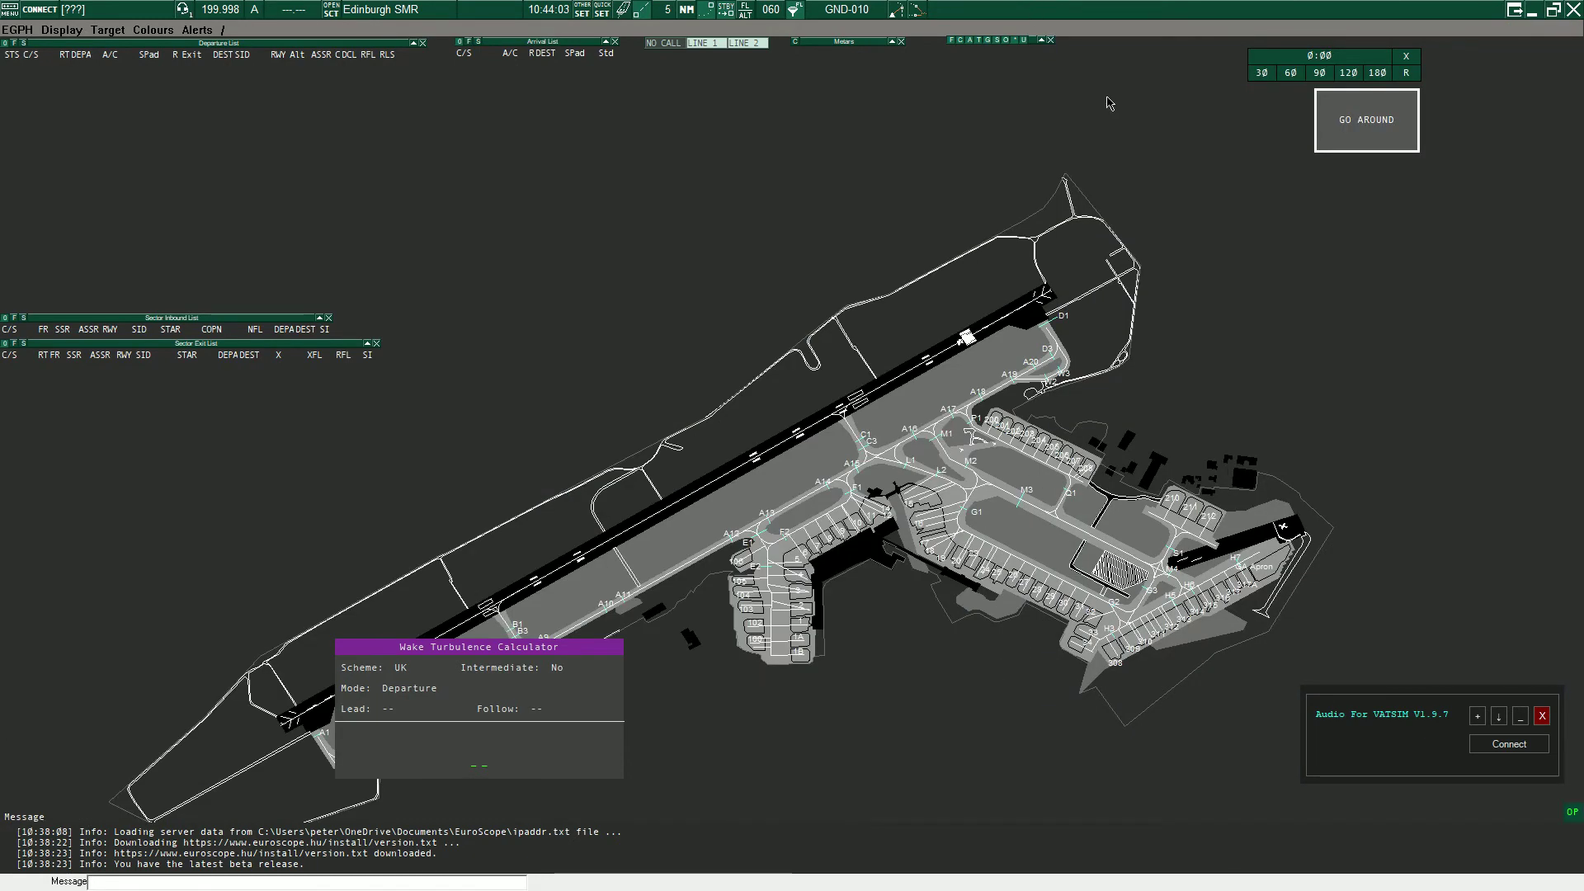
{"action": "left_click", "coordinate": [1346, 139]}
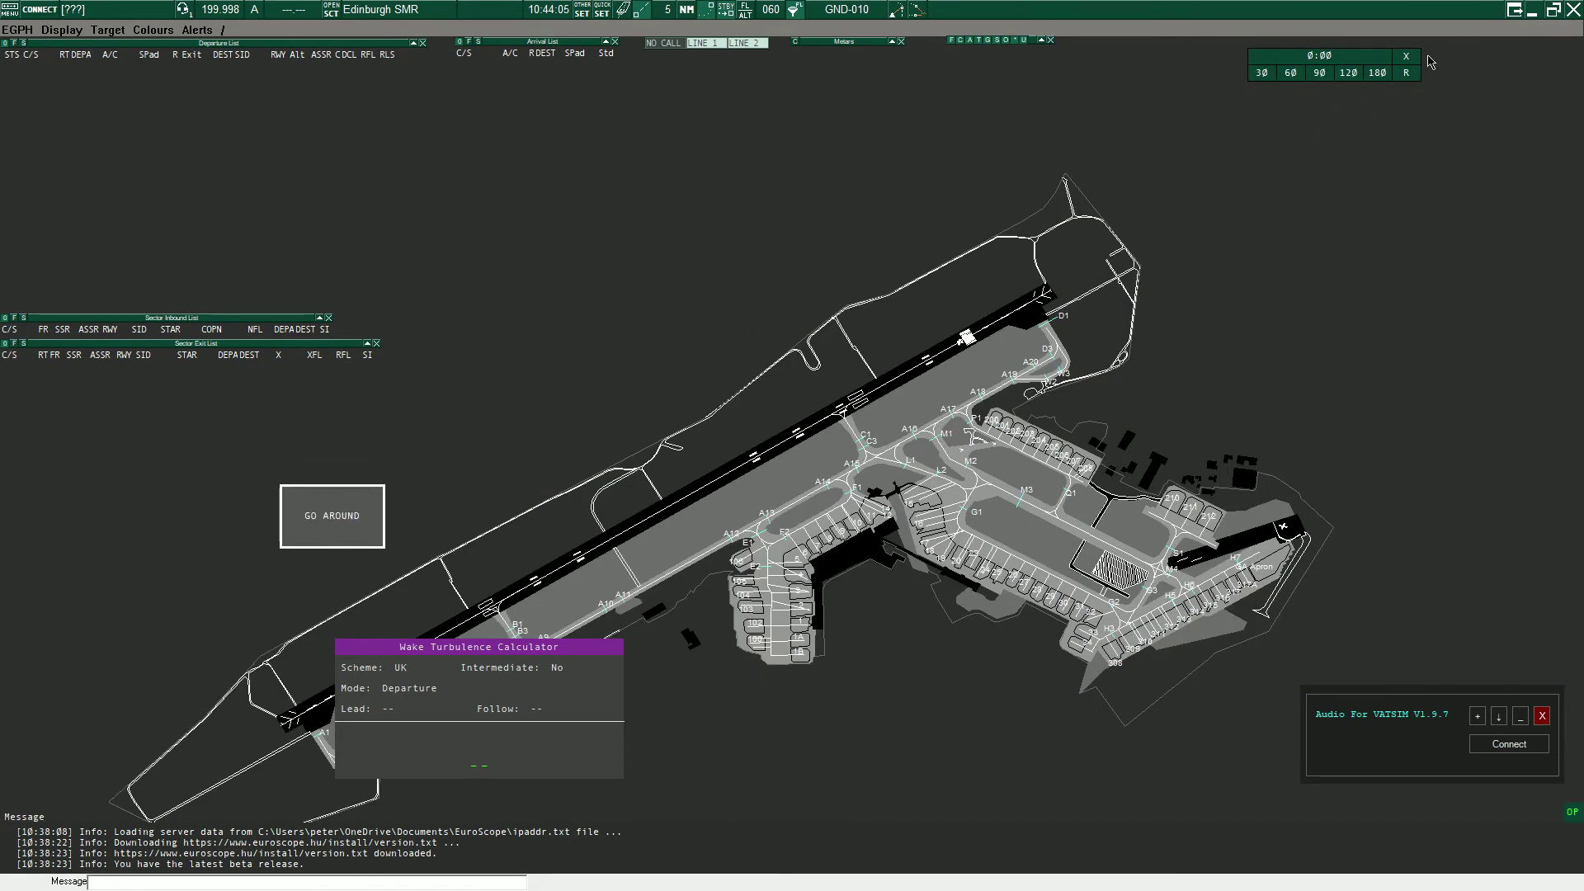
{"action": "left_click", "coordinate": [1413, 56]}
{"action": "left_click", "coordinate": [1554, 10]}
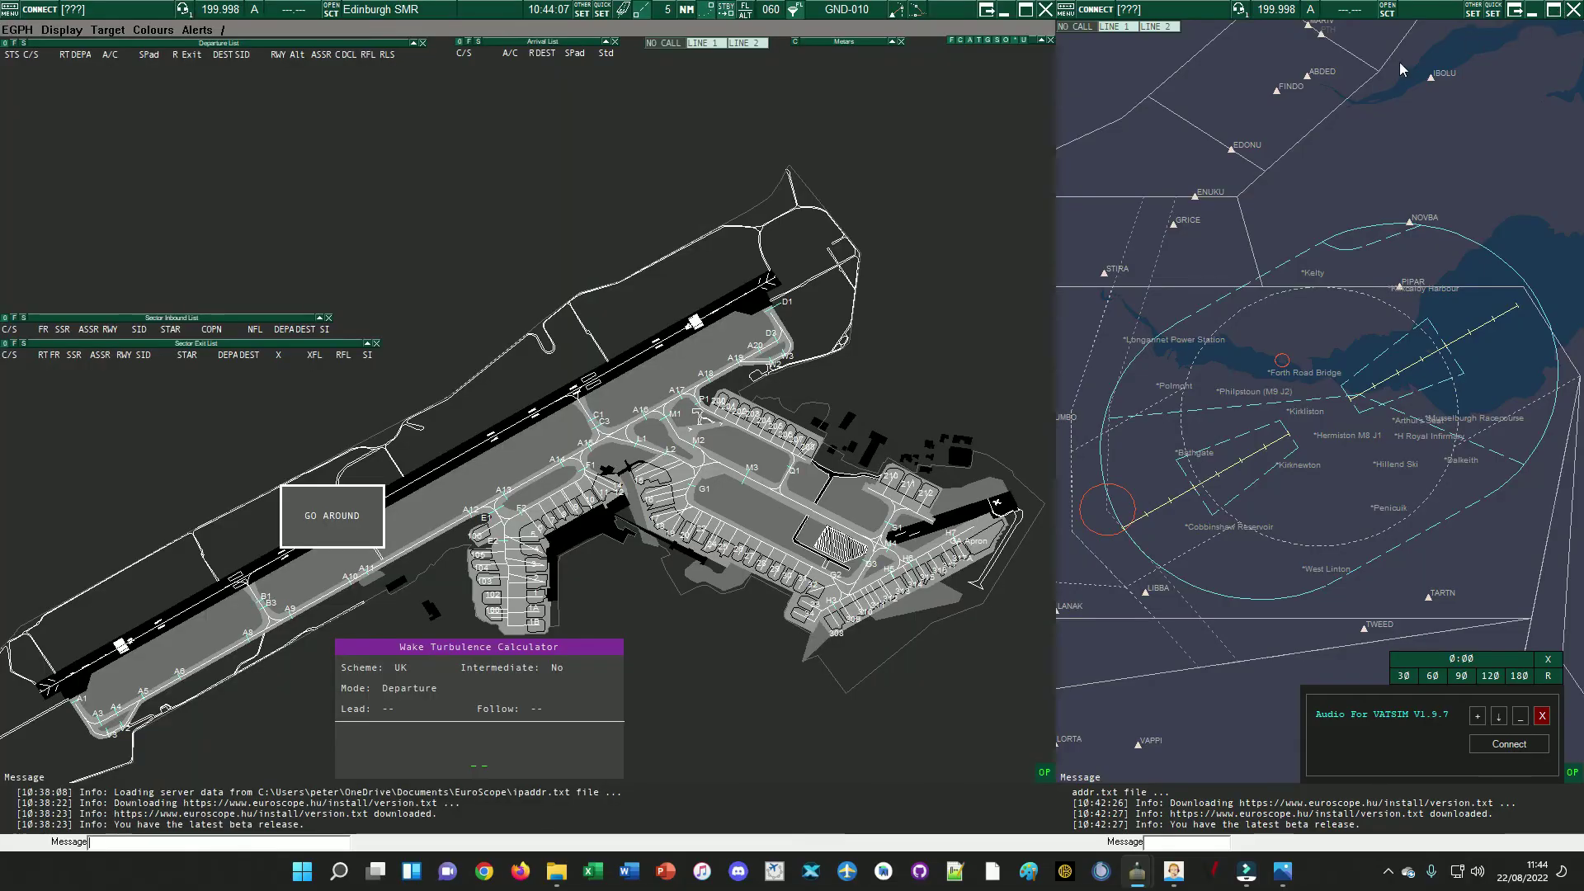
{"action": "left_click_drag", "start_coordinate": [307, 512], "coordinate": [653, 738]}
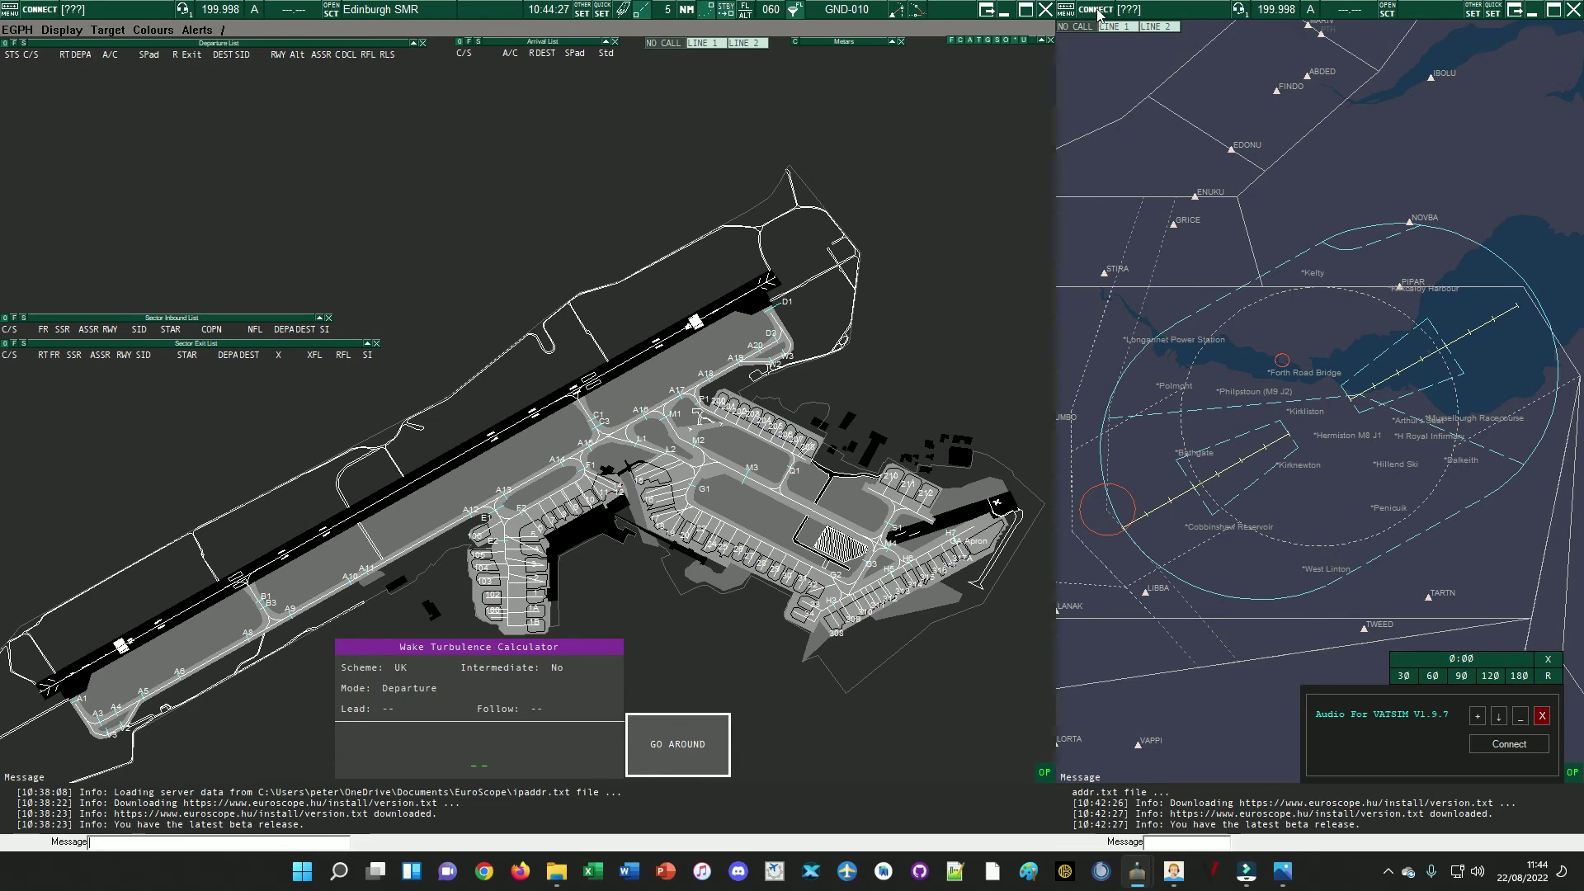
{"action": "left_click", "coordinate": [39, 12]}
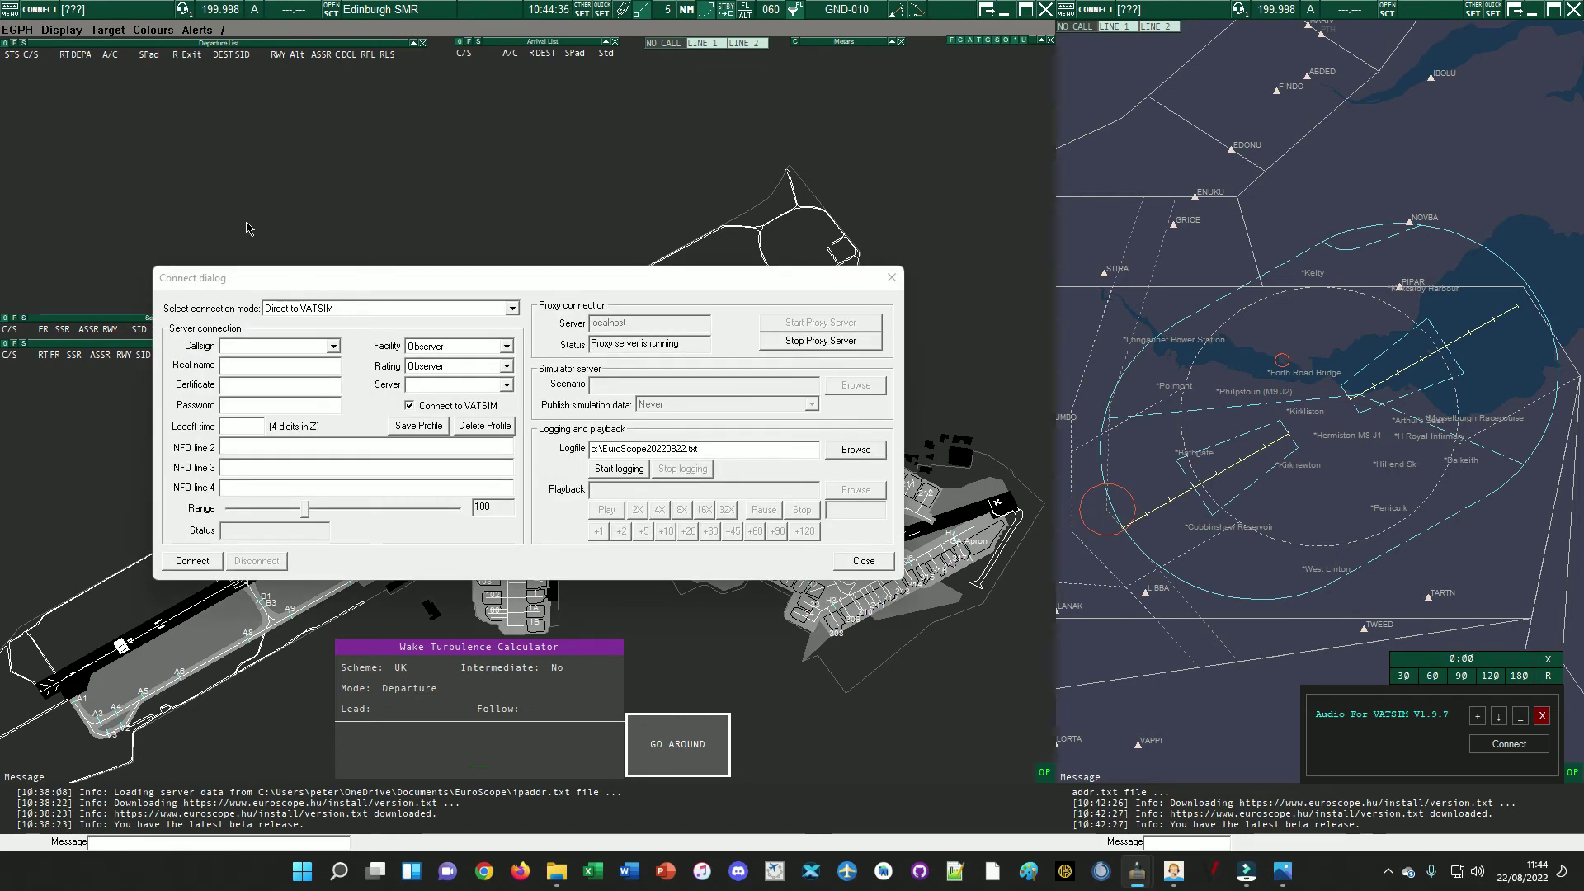
- Enter callsign PLM_OBS, fill in the real name, and paste the member ID as certificate
{"action": "left_click", "coordinate": [333, 347]}
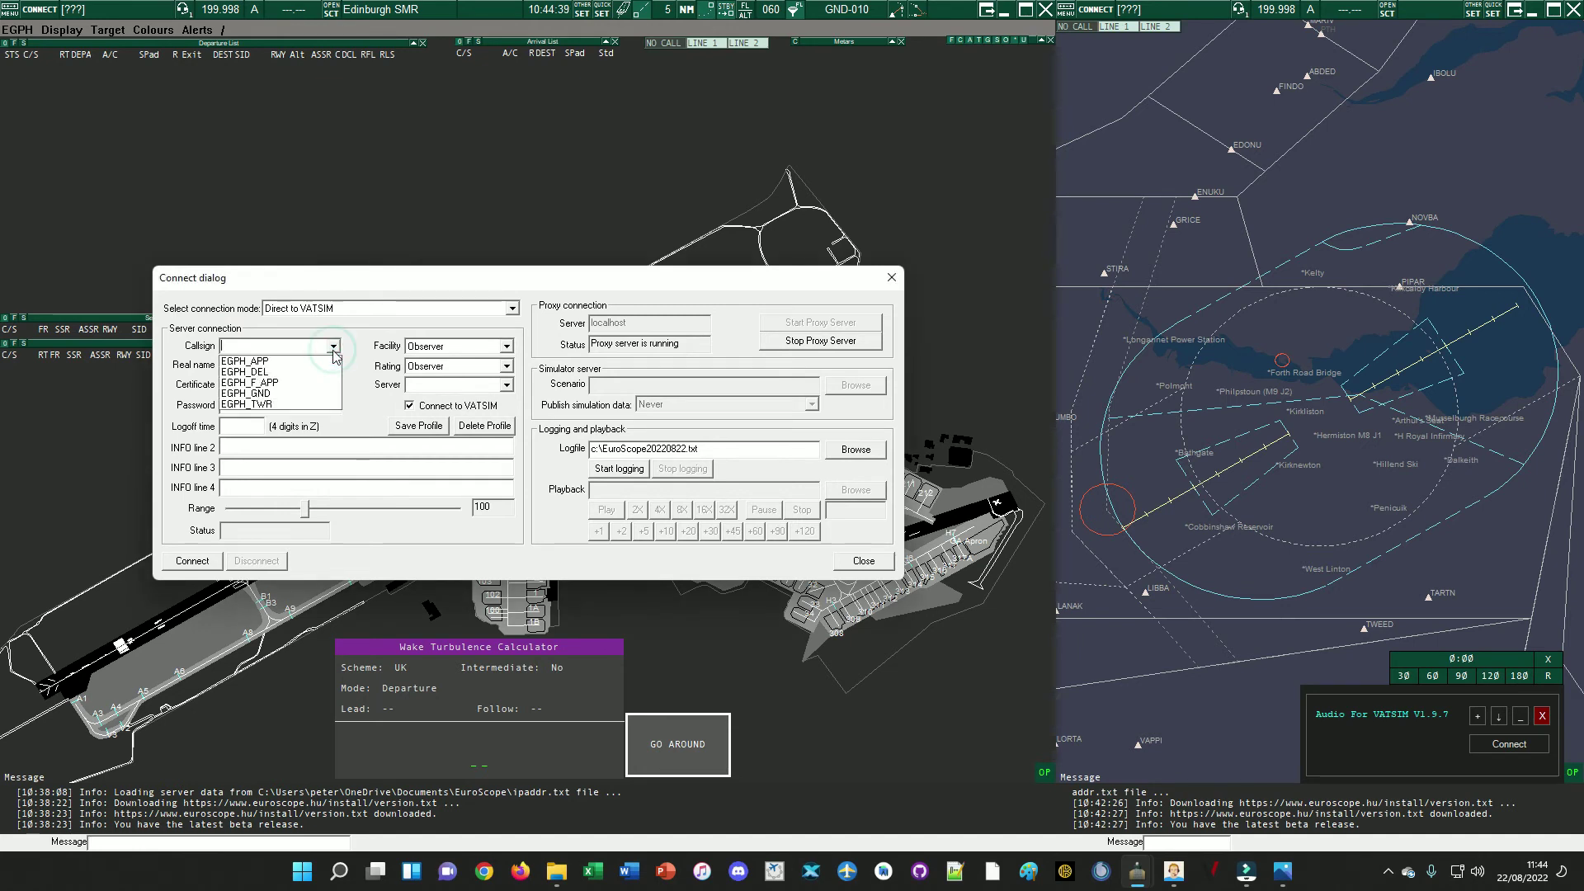
{"action": "left_click", "coordinate": [317, 346]}
{"action": "type", "text": "PL"}
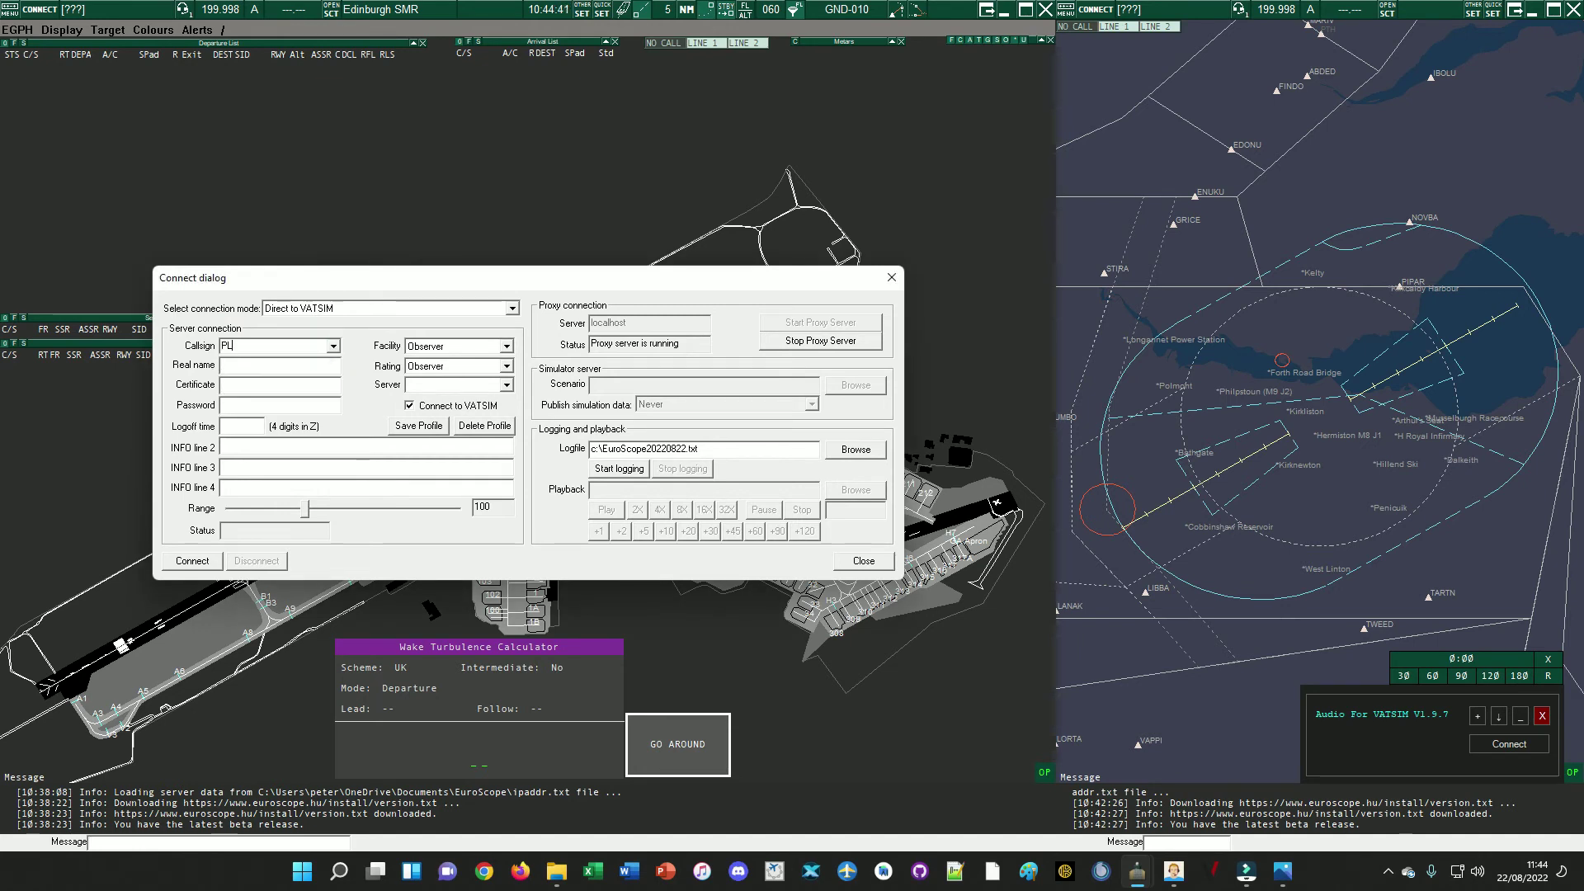
{"action": "type", "text": "M_OBS"}
{"action": "left_click", "coordinate": [309, 364]}
{"action": "type", "text": "1380981"}
{"action": "key", "text": "ctrl+a"}
{"action": "key", "text": "ctrl+c"}
{"action": "left_click", "coordinate": [308, 384]}
{"action": "key", "text": "ctrl+v"}
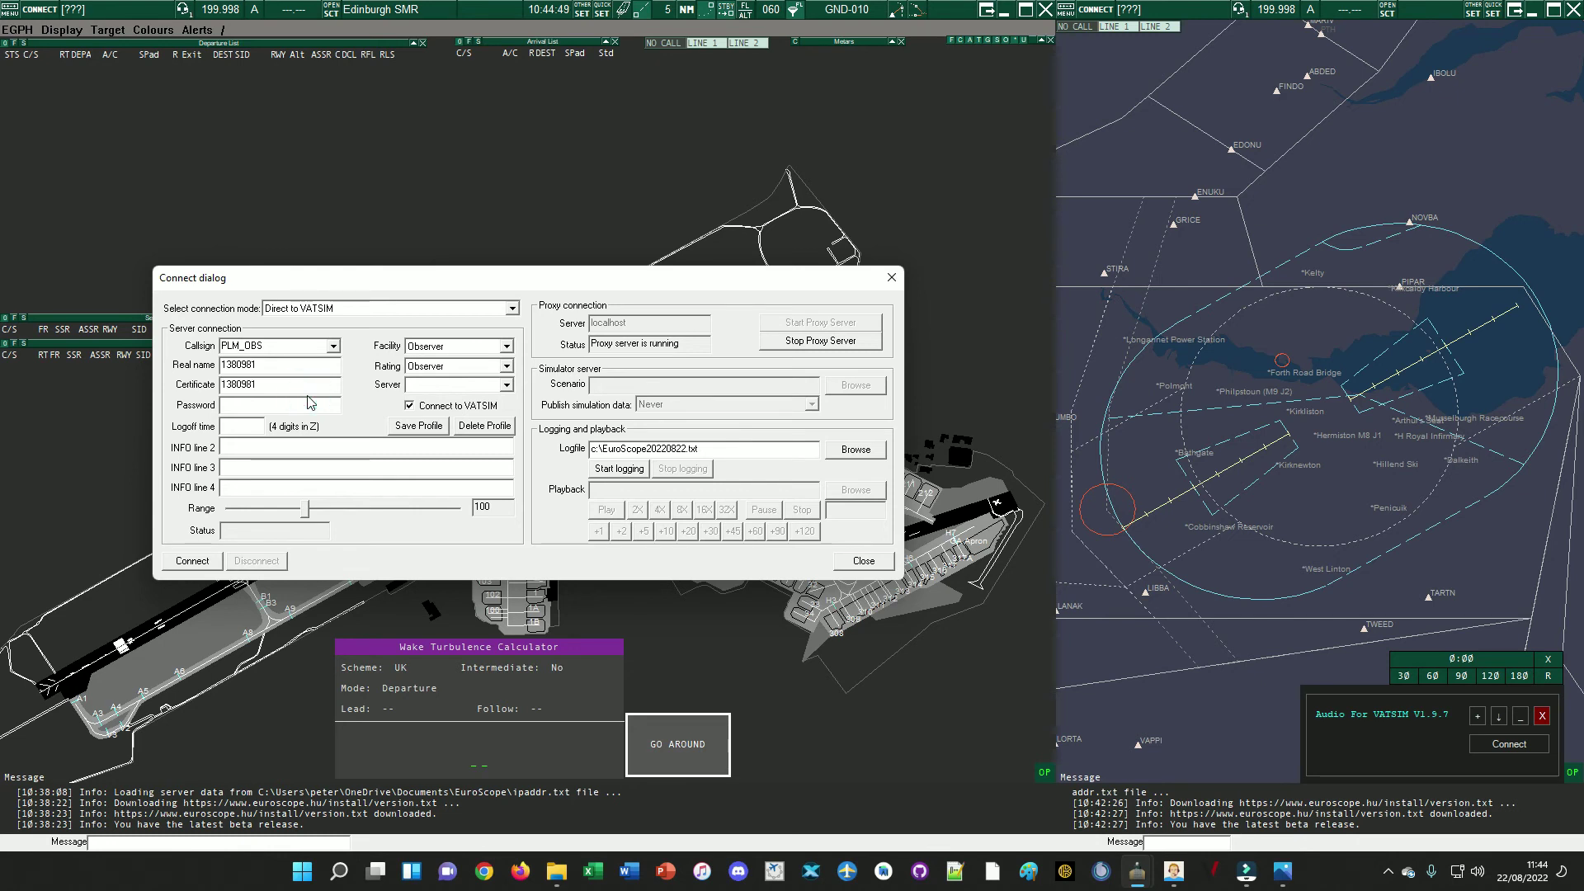
- Choose Tower Controller(STU2) rating and the UK server, enter the account password, and connect
{"action": "left_click", "coordinate": [475, 366]}
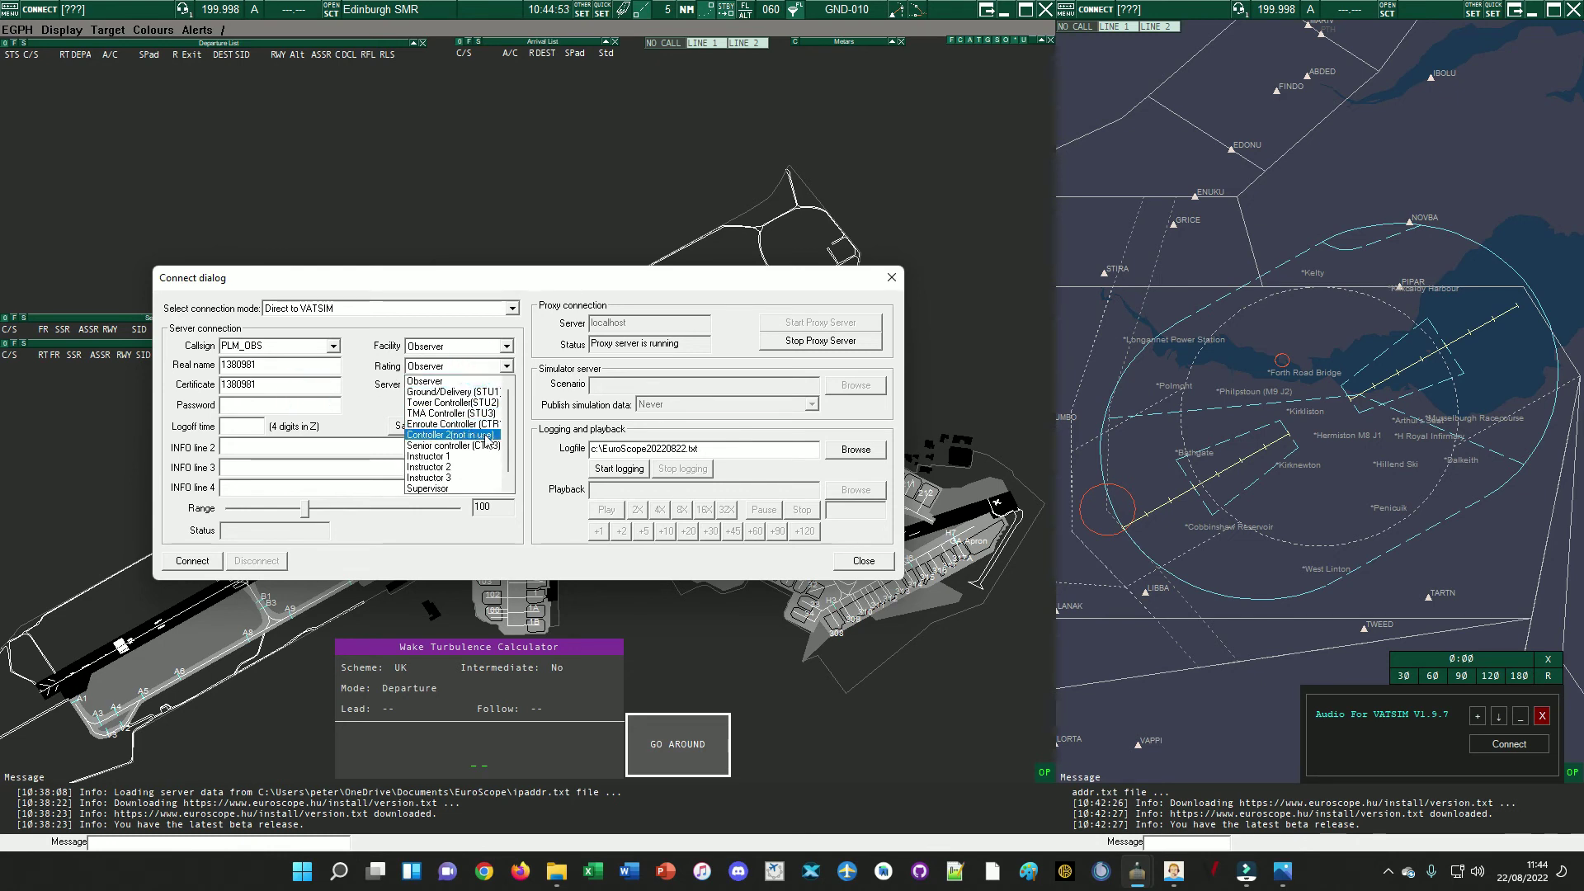
{"action": "left_click", "coordinate": [488, 403]}
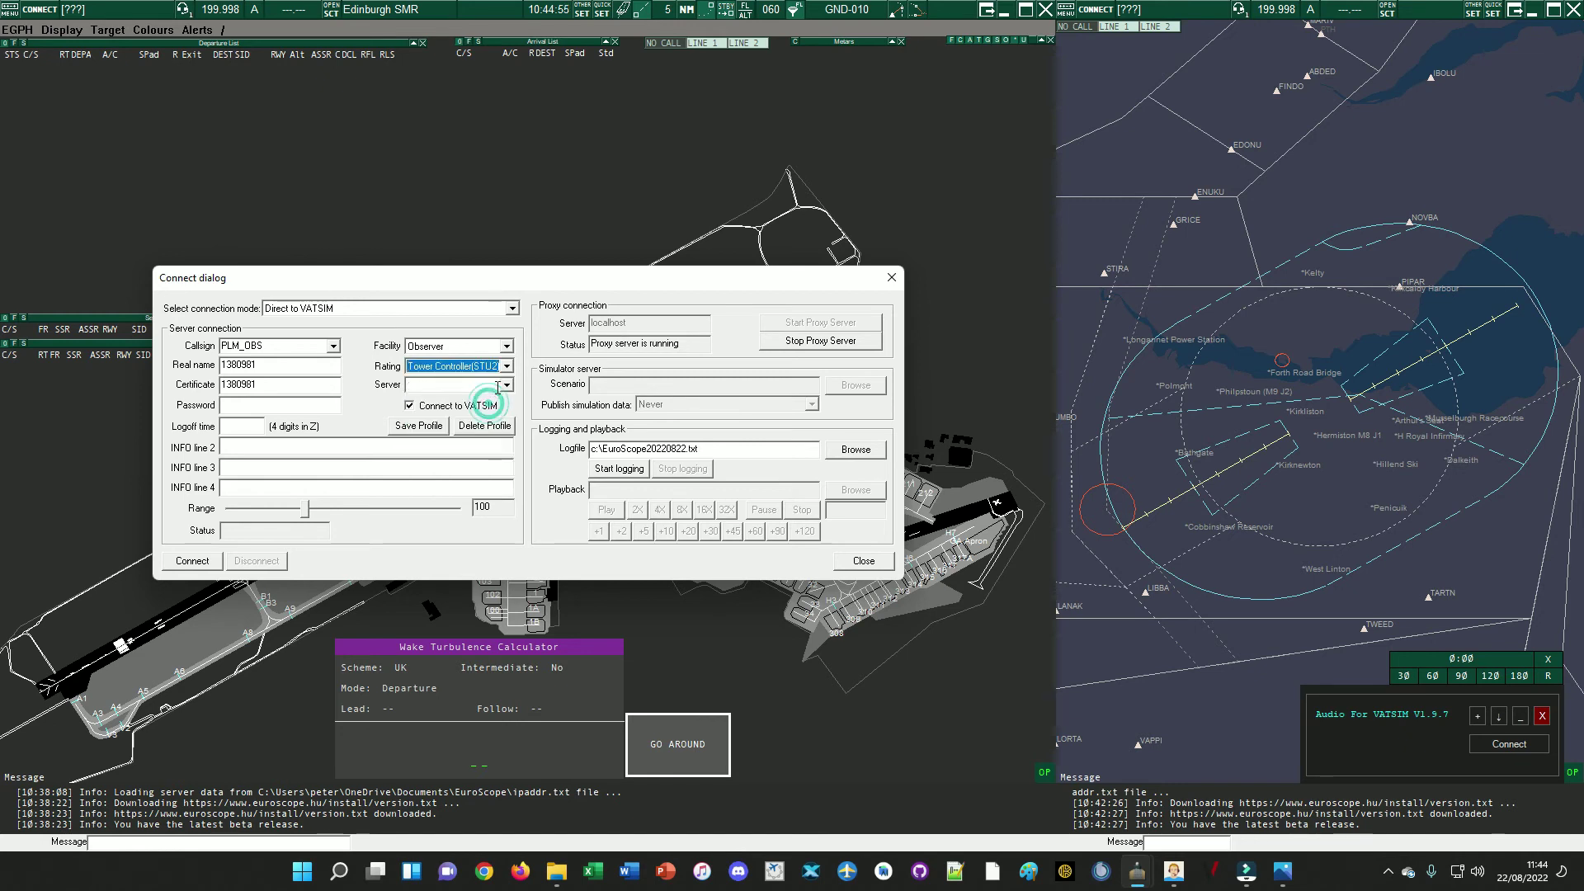
{"action": "left_click", "coordinate": [500, 385]}
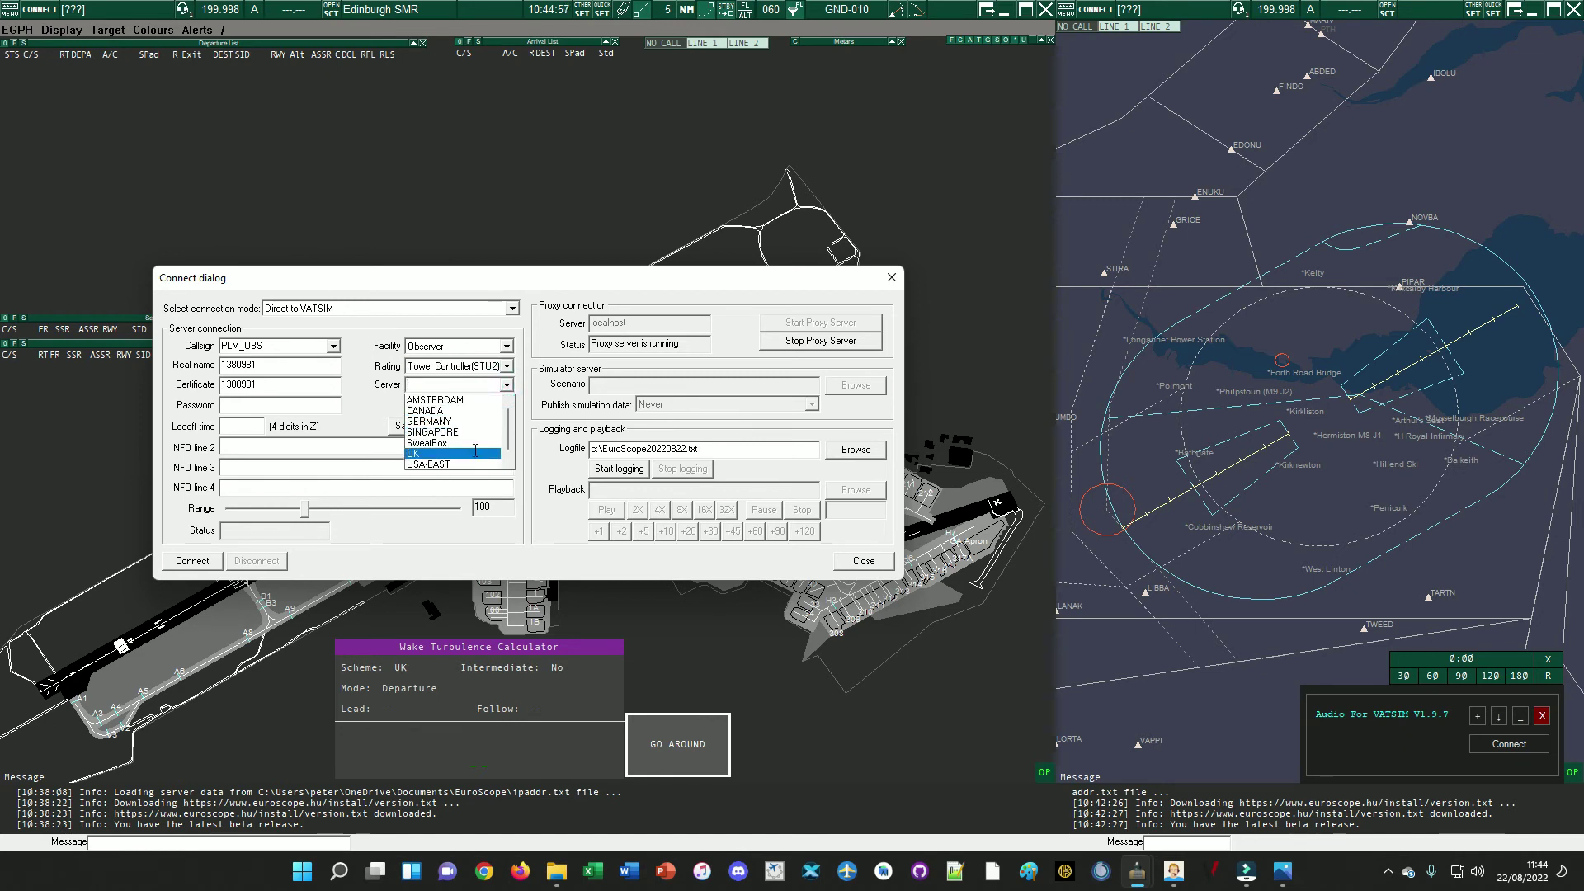
{"action": "left_click", "coordinate": [462, 453]}
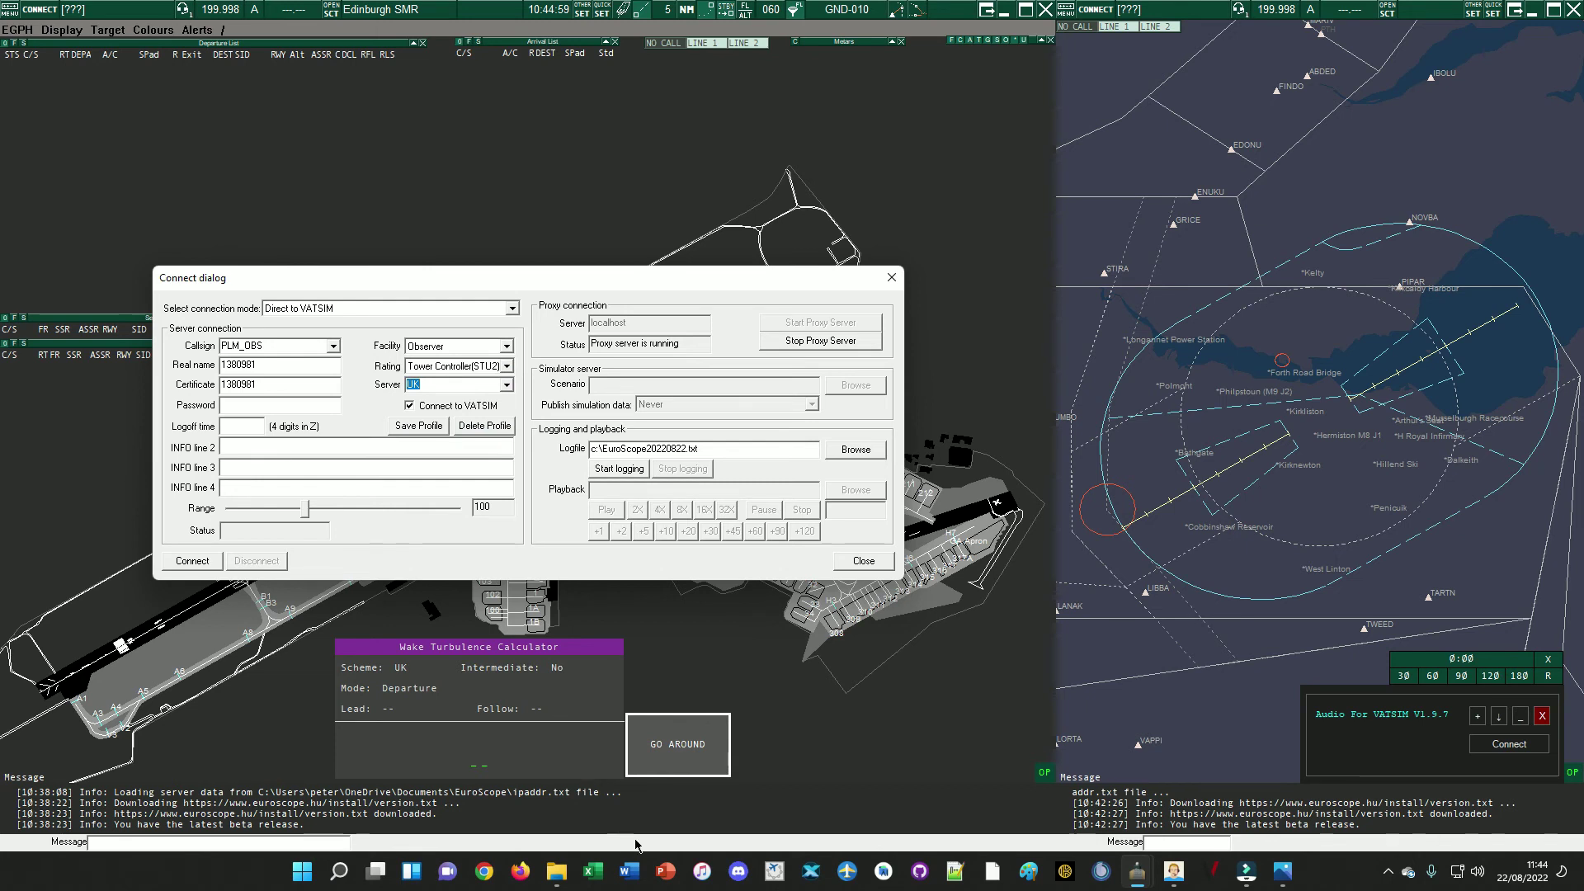
{"action": "left_click", "coordinate": [629, 871]}
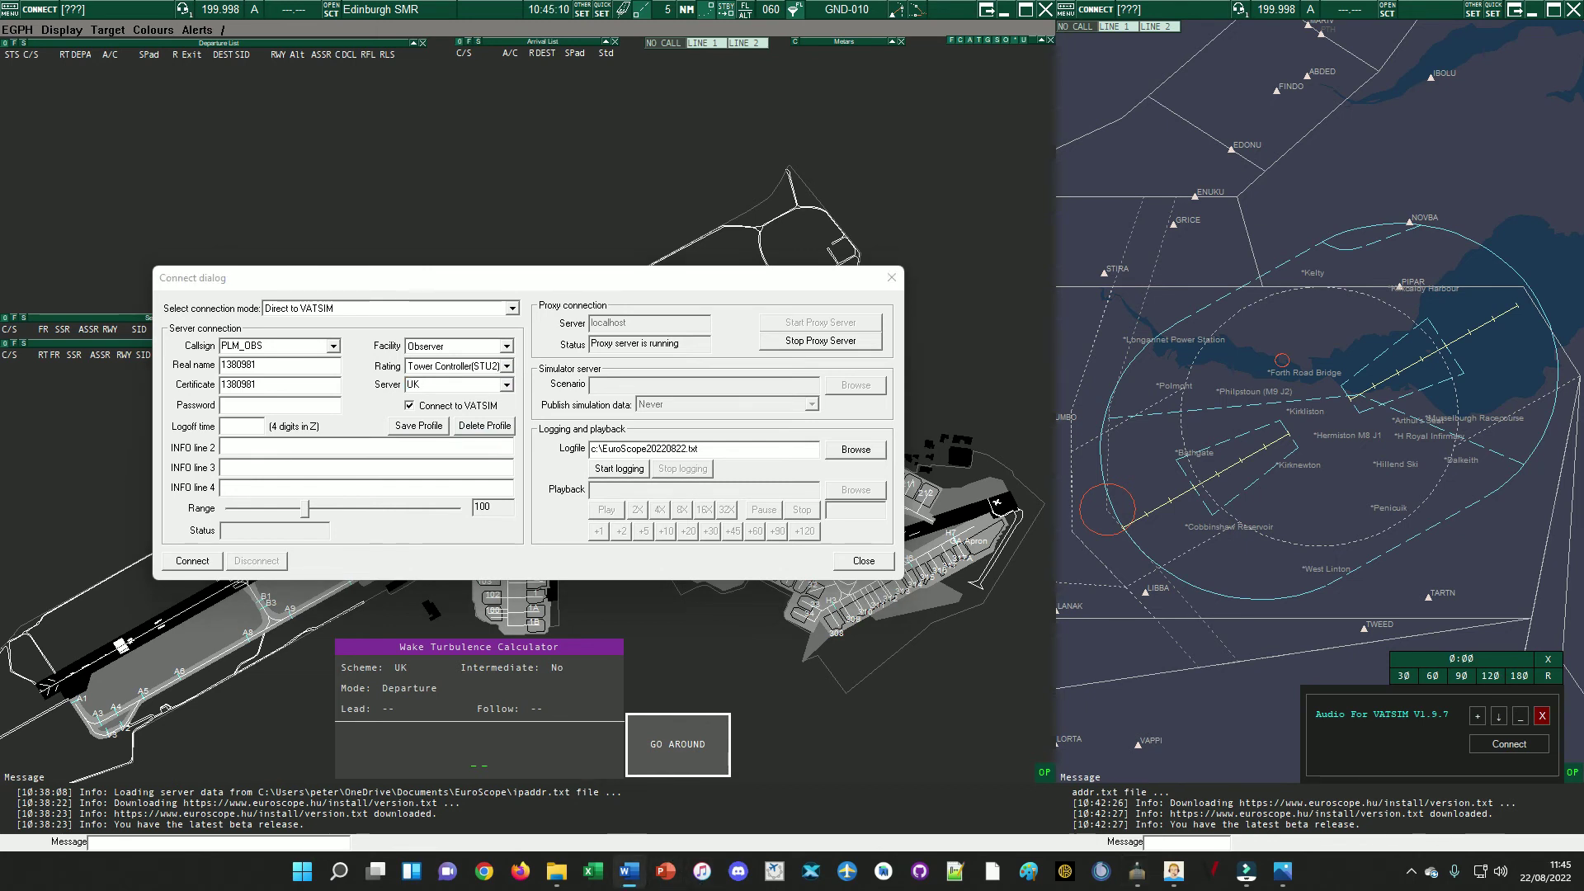
{"action": "left_click", "coordinate": [358, 440]}
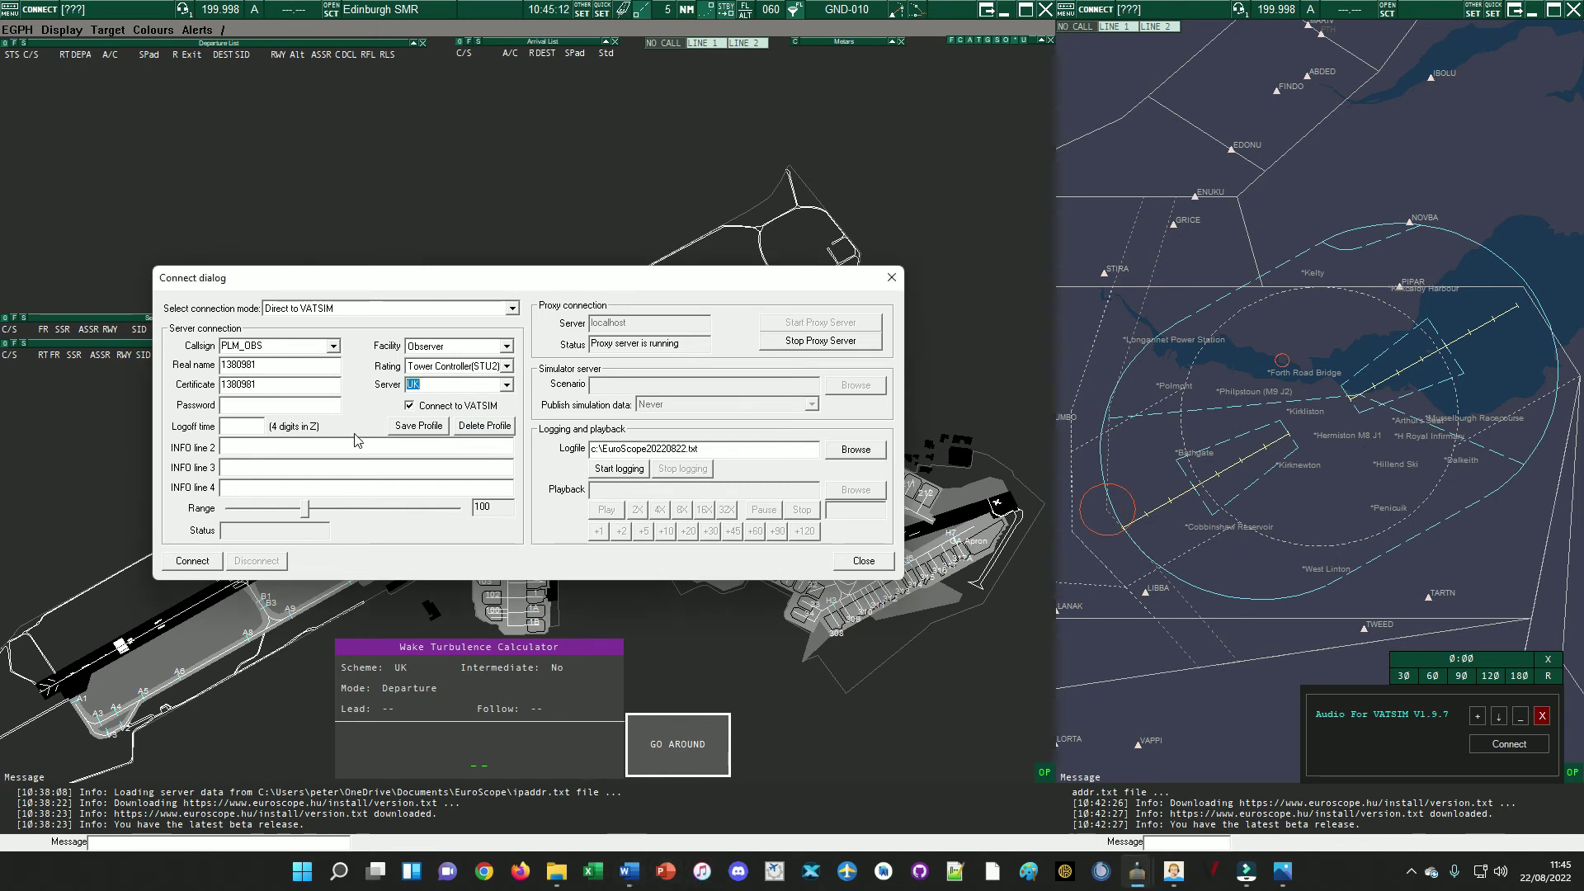
{"action": "left_click", "coordinate": [329, 405]}
{"action": "key", "text": "ctrl+v"}
{"action": "left_click", "coordinate": [192, 561]}
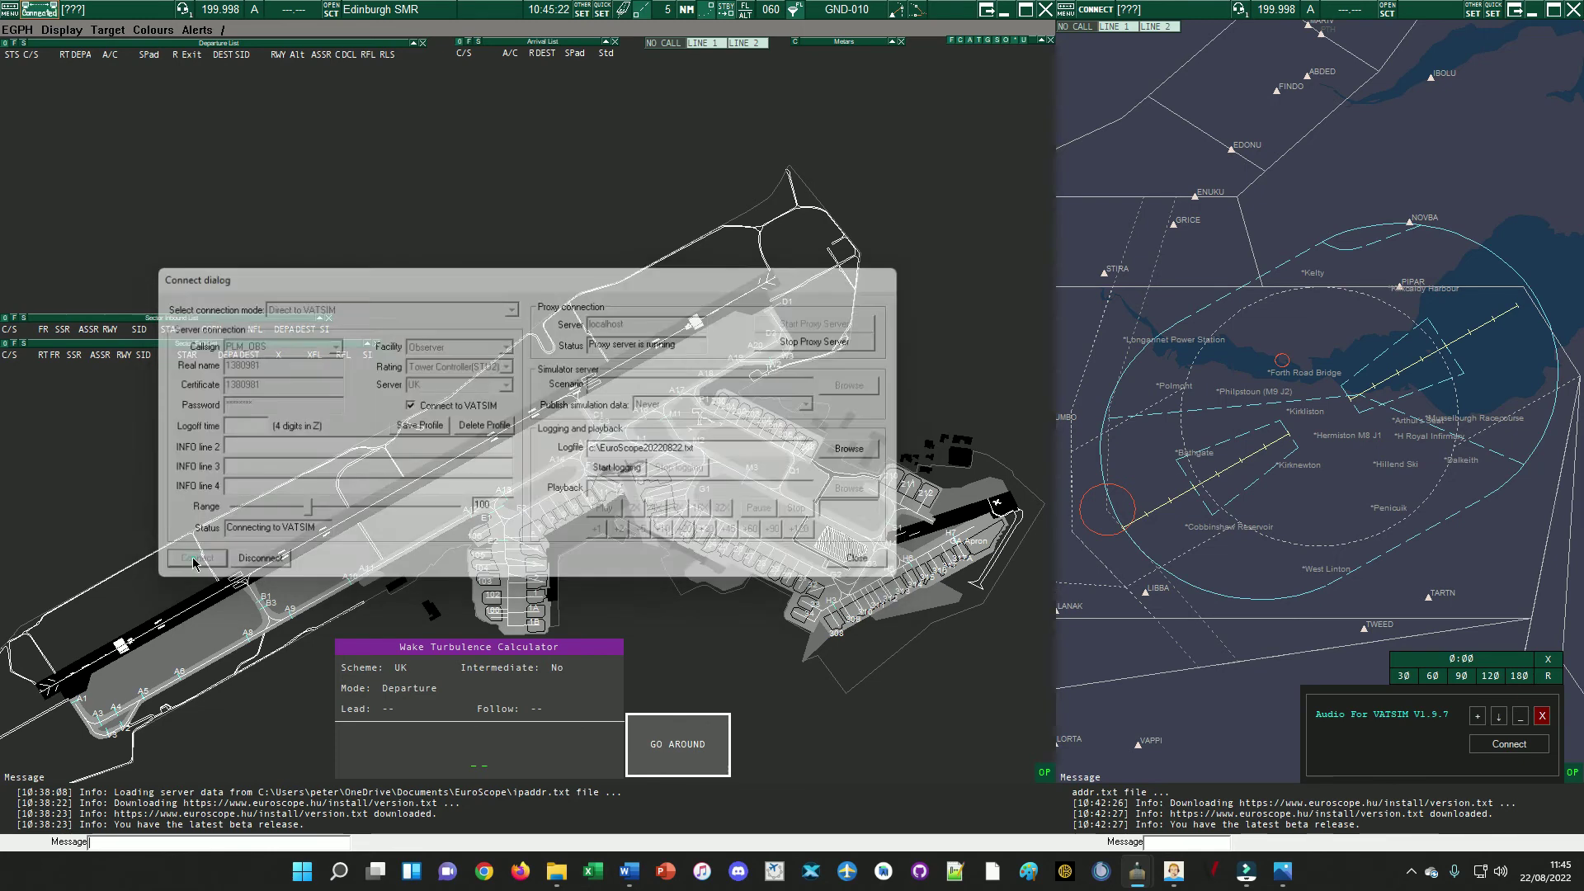
- Dismiss the voice setup and centre visibility on EGPH with .vis egph in the server channel
{"action": "left_click", "coordinate": [1054, 271]}
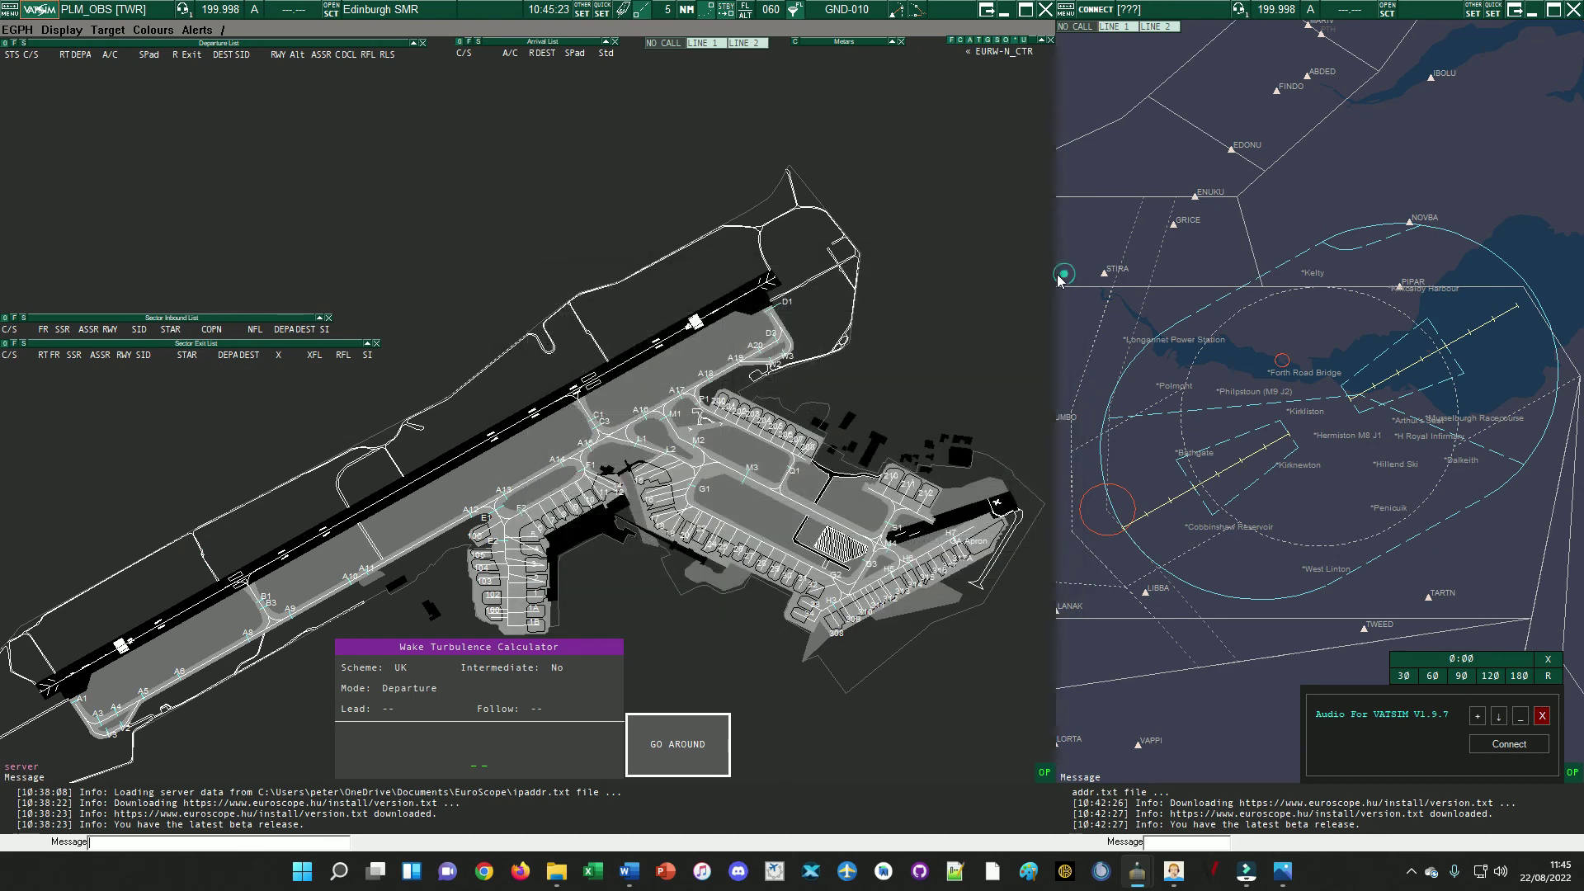
{"action": "left_click", "coordinate": [22, 766]}
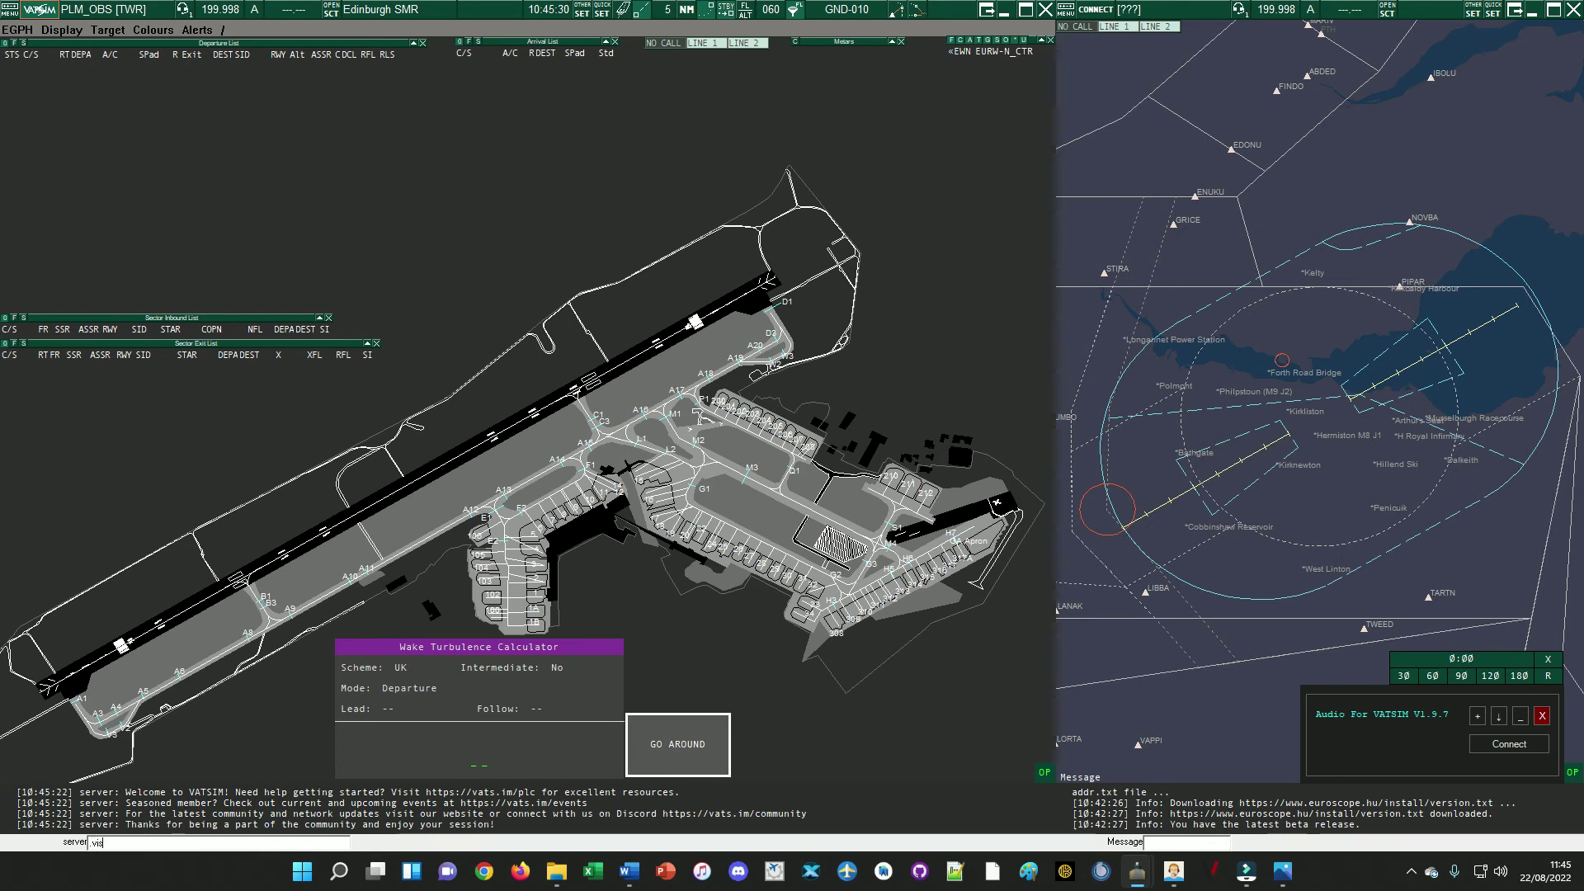
{"action": "key", "text": "Return"}
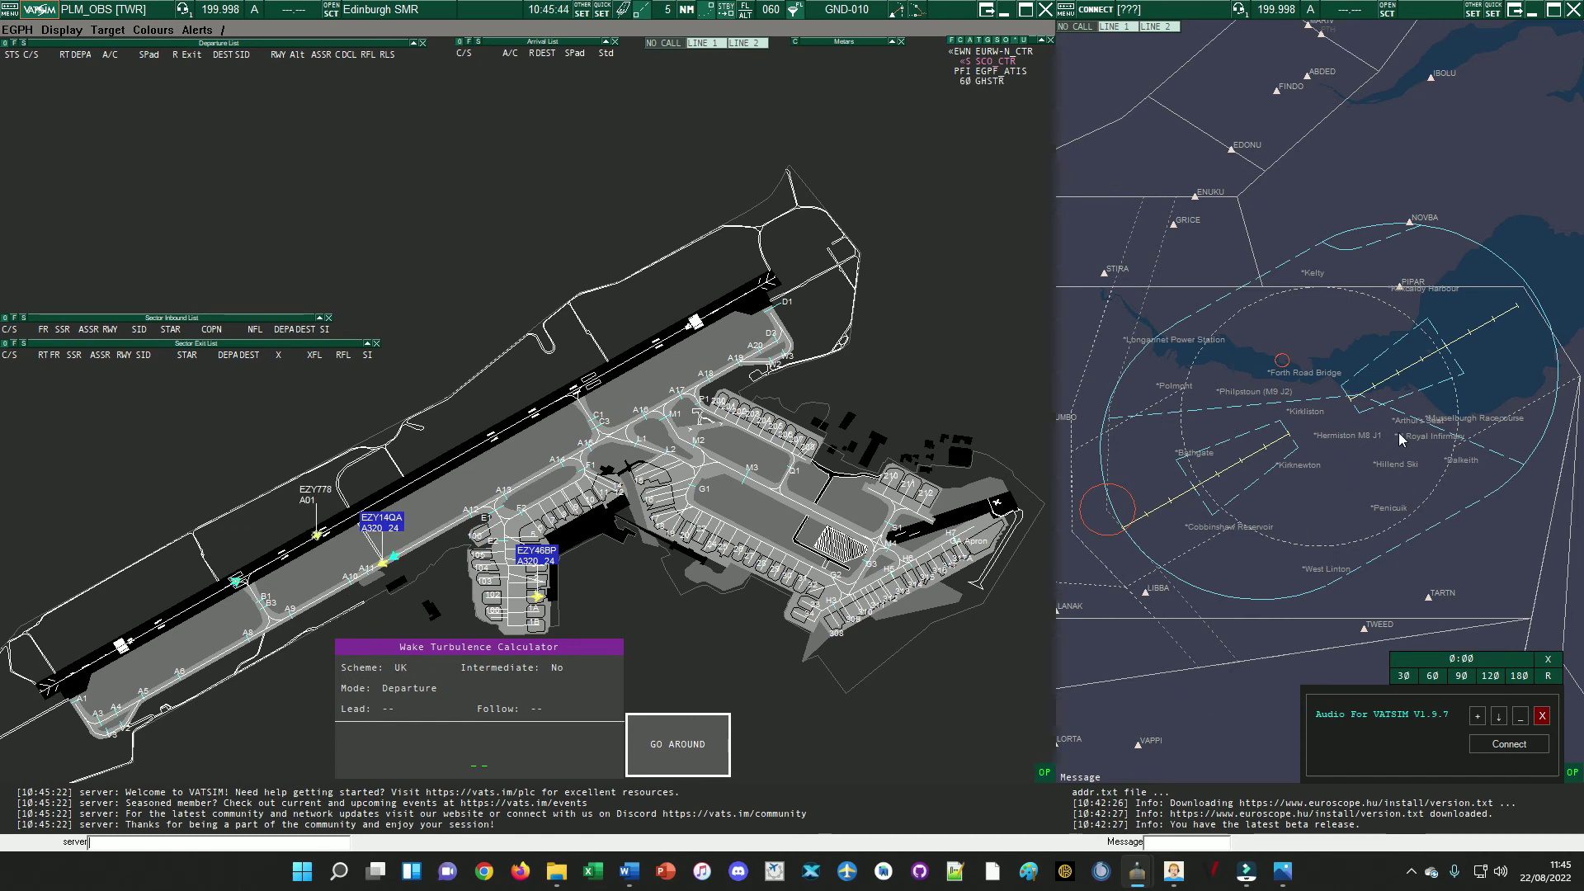
- Set the connection to To VATSIM via proxy on EGPH_GND with callsign PLM_OBS
{"action": "left_click", "coordinate": [1097, 10]}
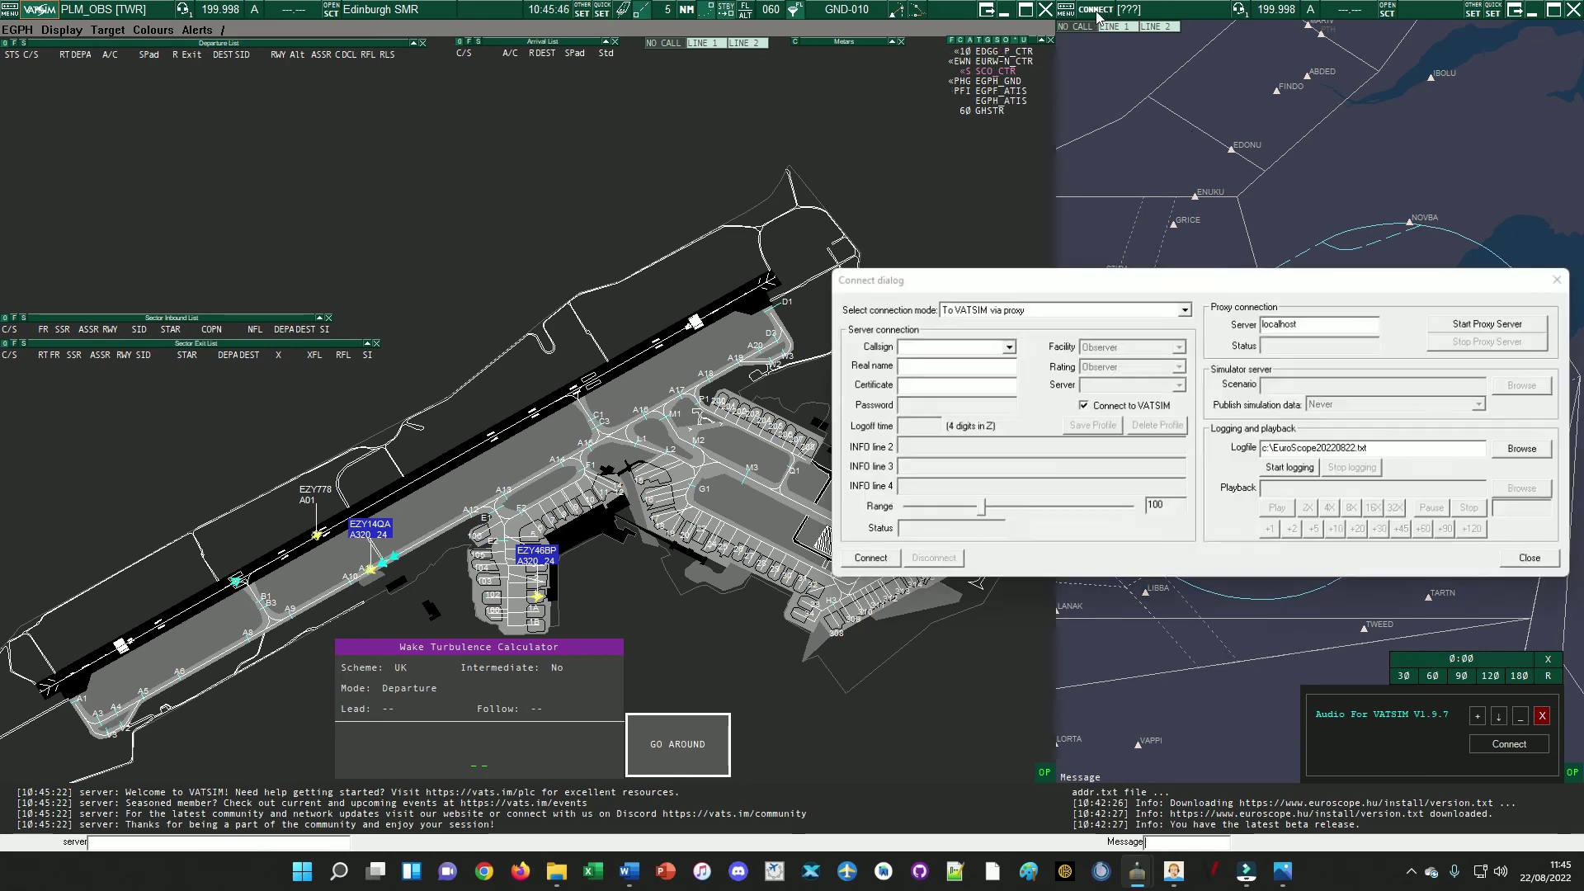
{"action": "left_click", "coordinate": [1061, 310]}
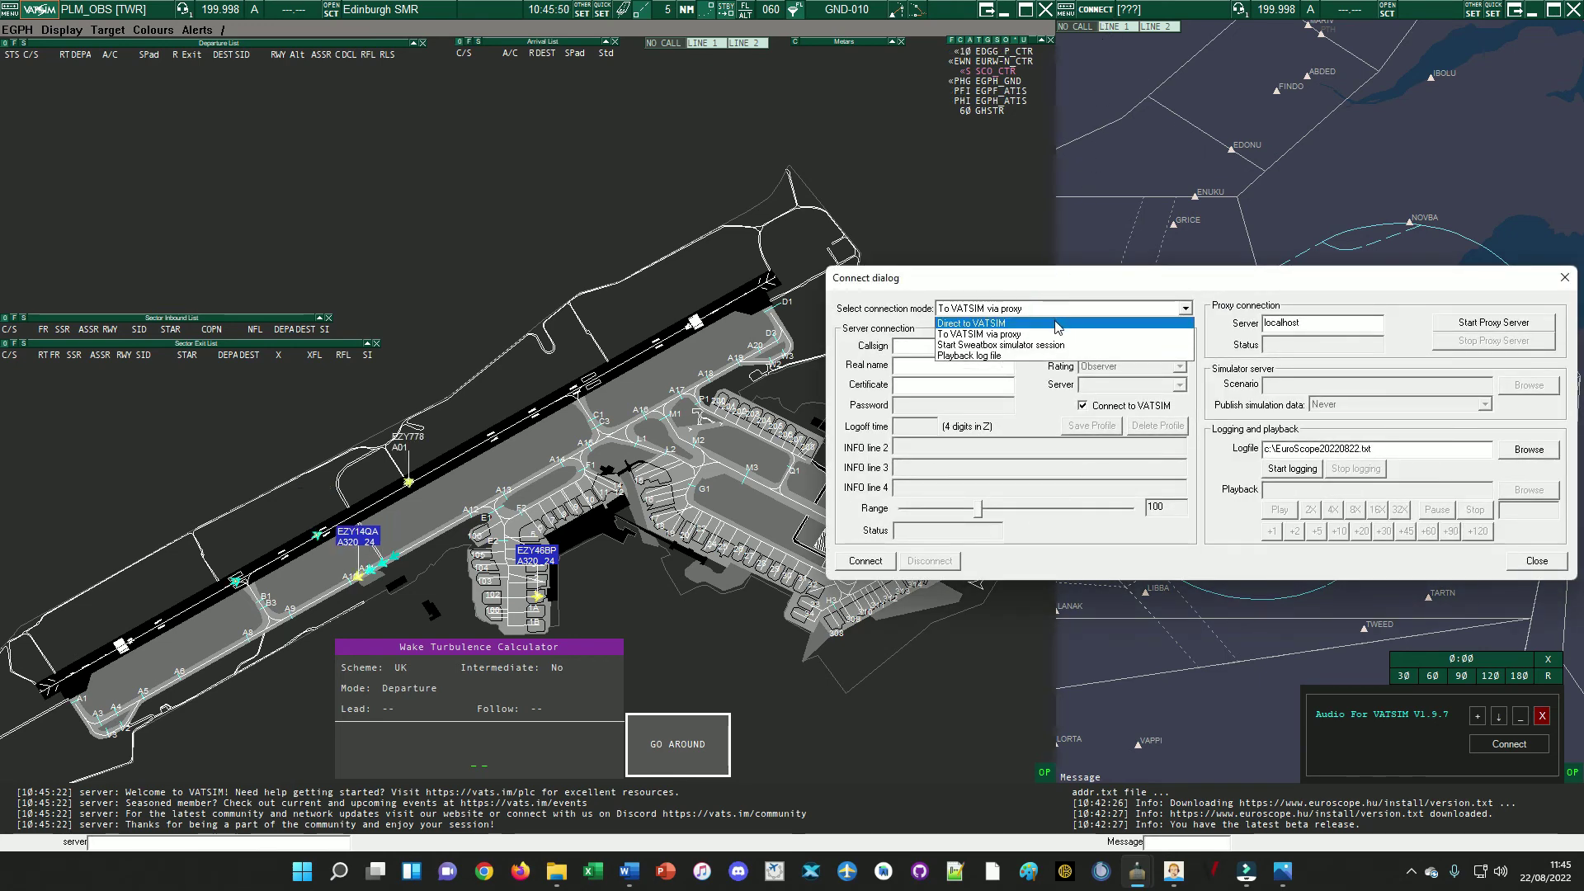
{"action": "left_click", "coordinate": [1056, 334]}
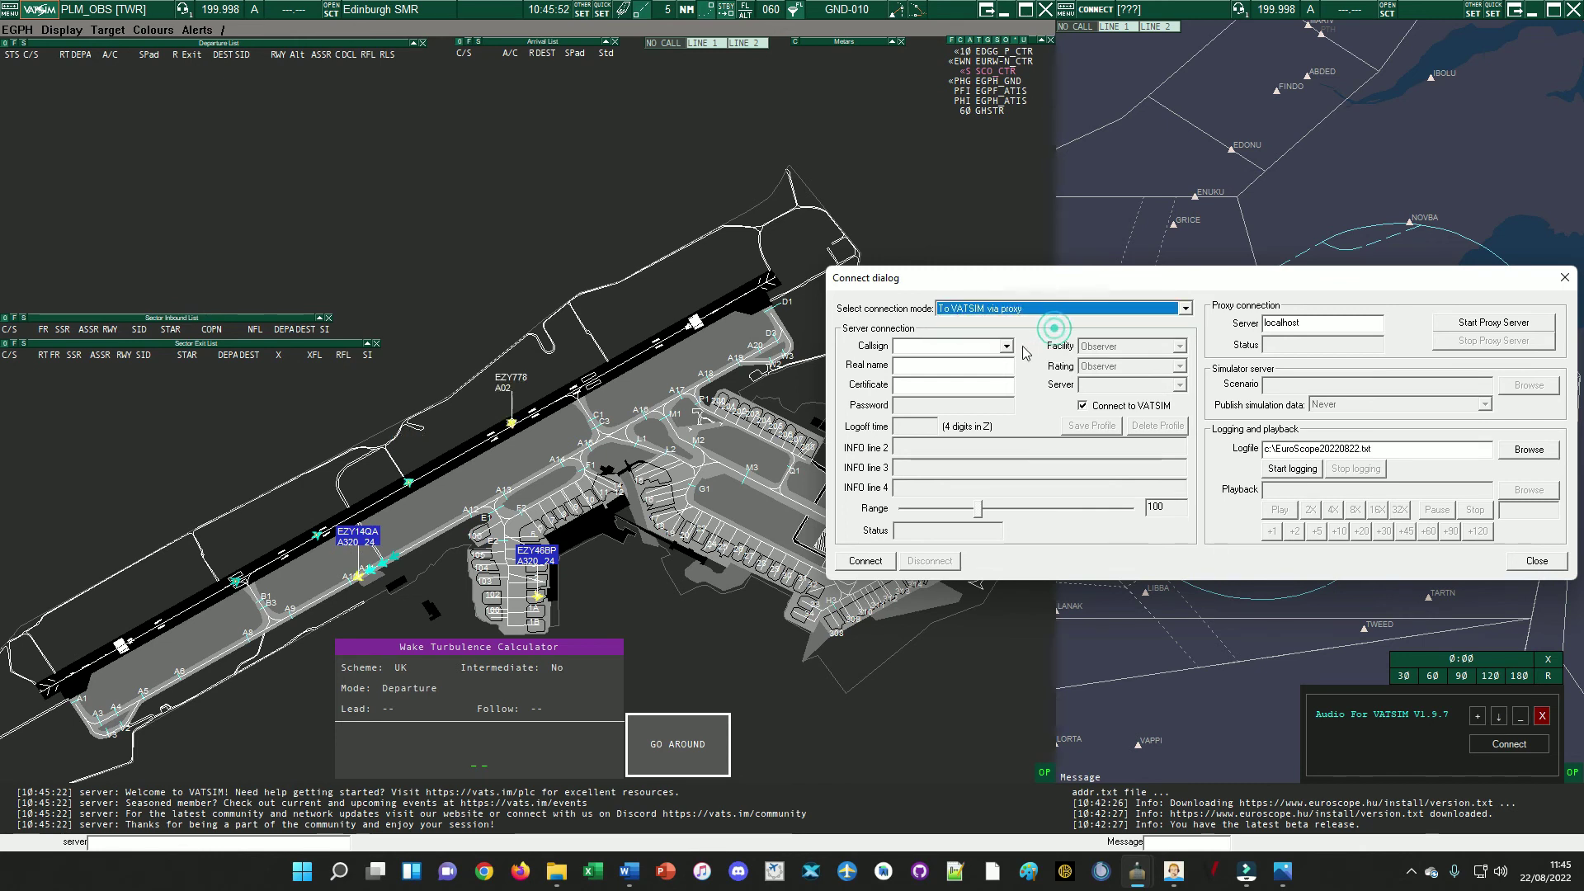
{"action": "left_click", "coordinate": [1006, 347]}
{"action": "left_click", "coordinate": [919, 394]}
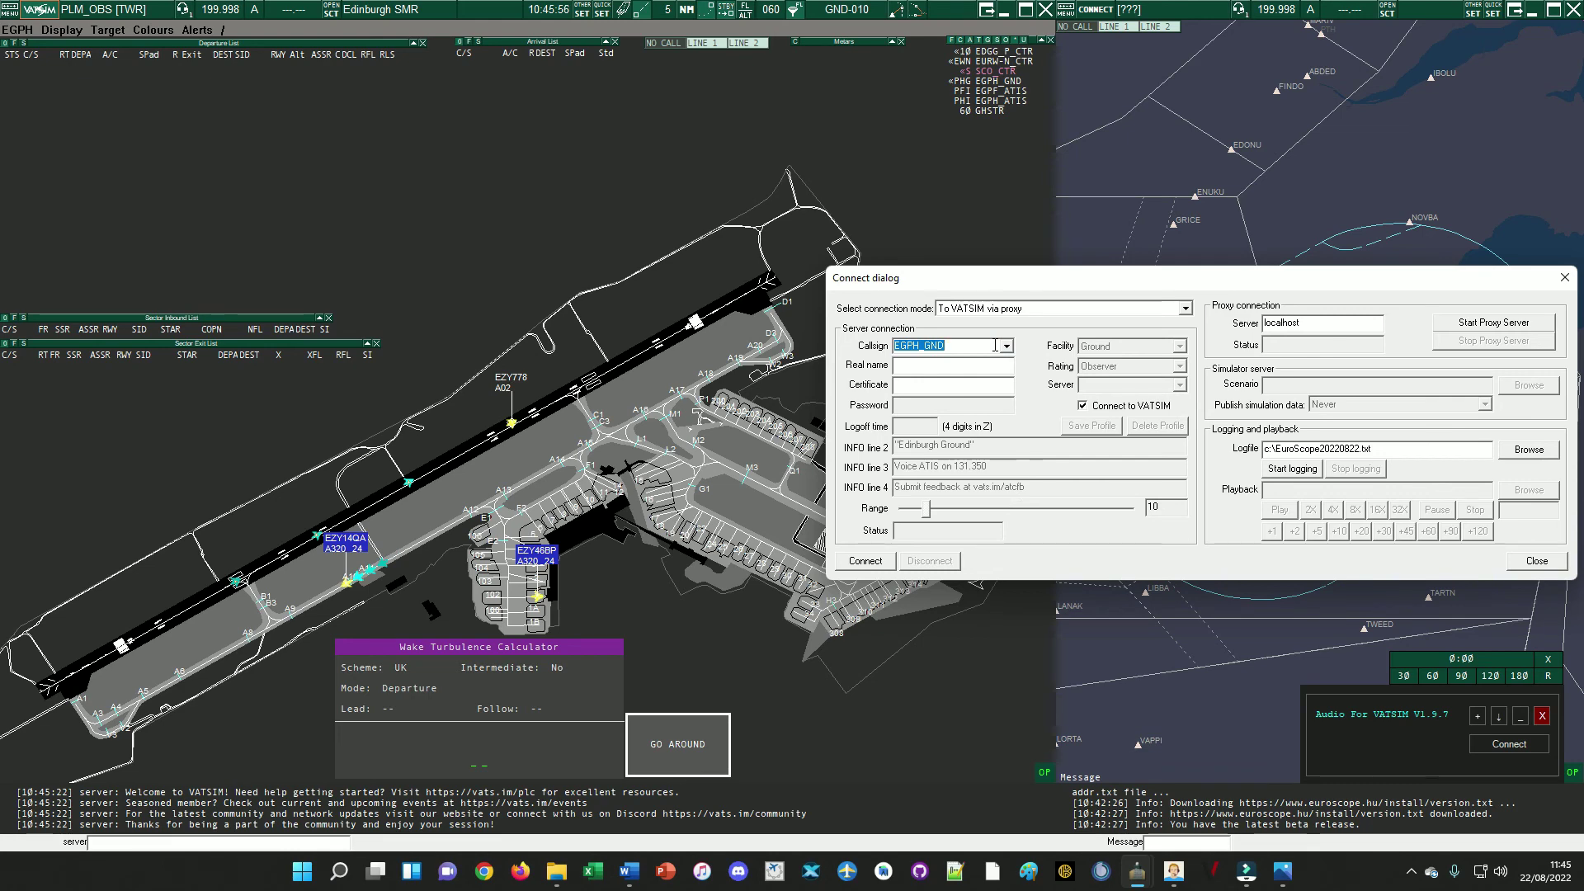
{"action": "type", "text": "PLM_"}
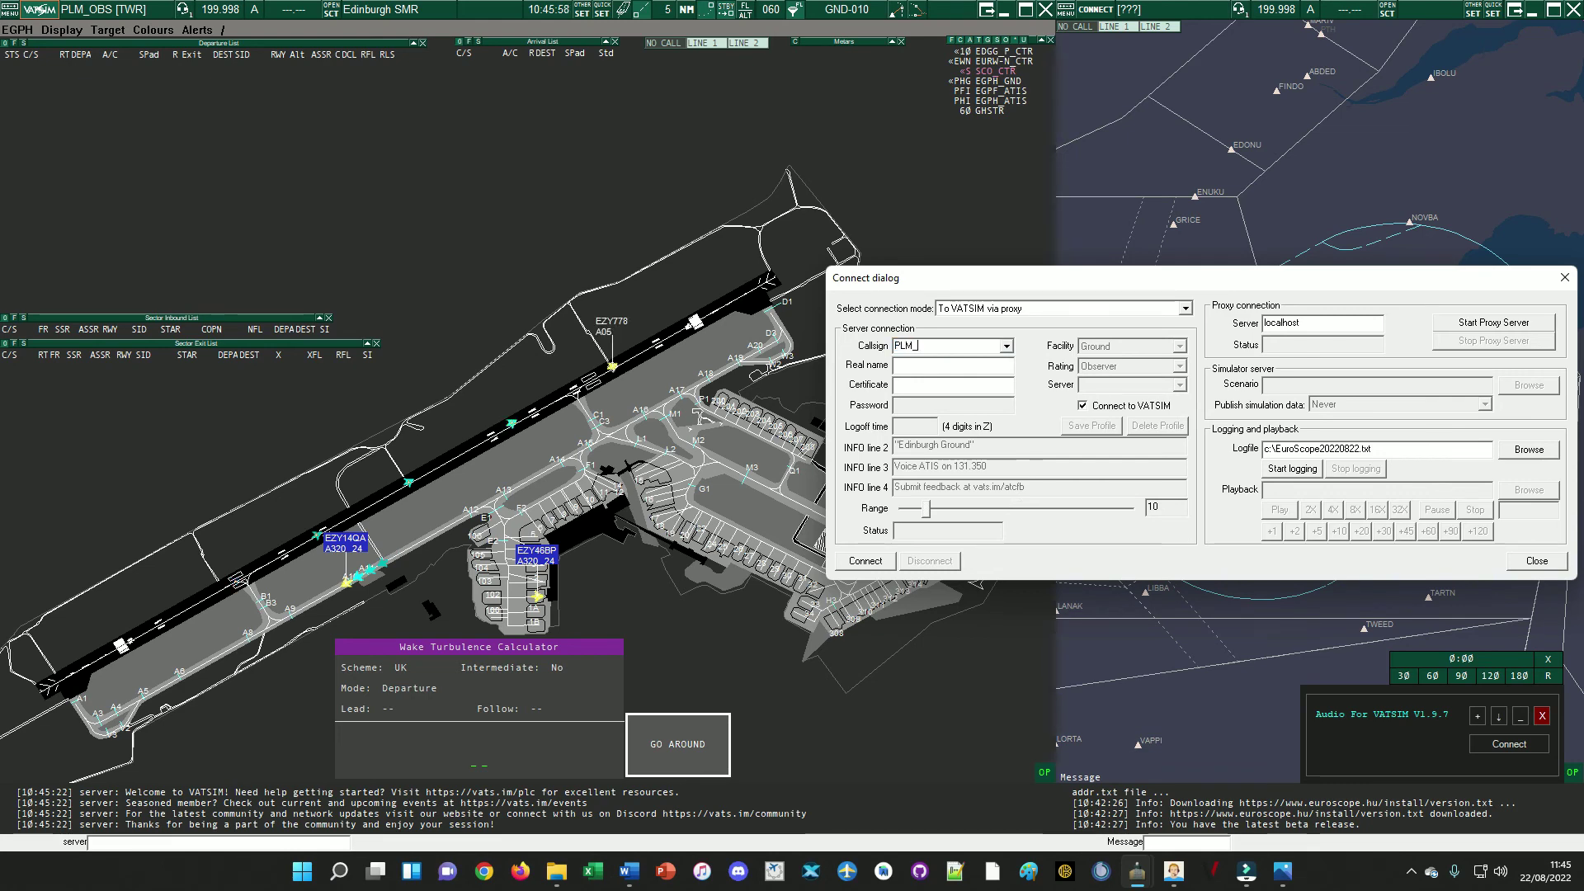
{"action": "type", "text": "OBS"}
- Enter the member ID as real name and certificate, connect, and close the dialog
{"action": "left_click", "coordinate": [981, 372]}
{"action": "type", "text": "13"}
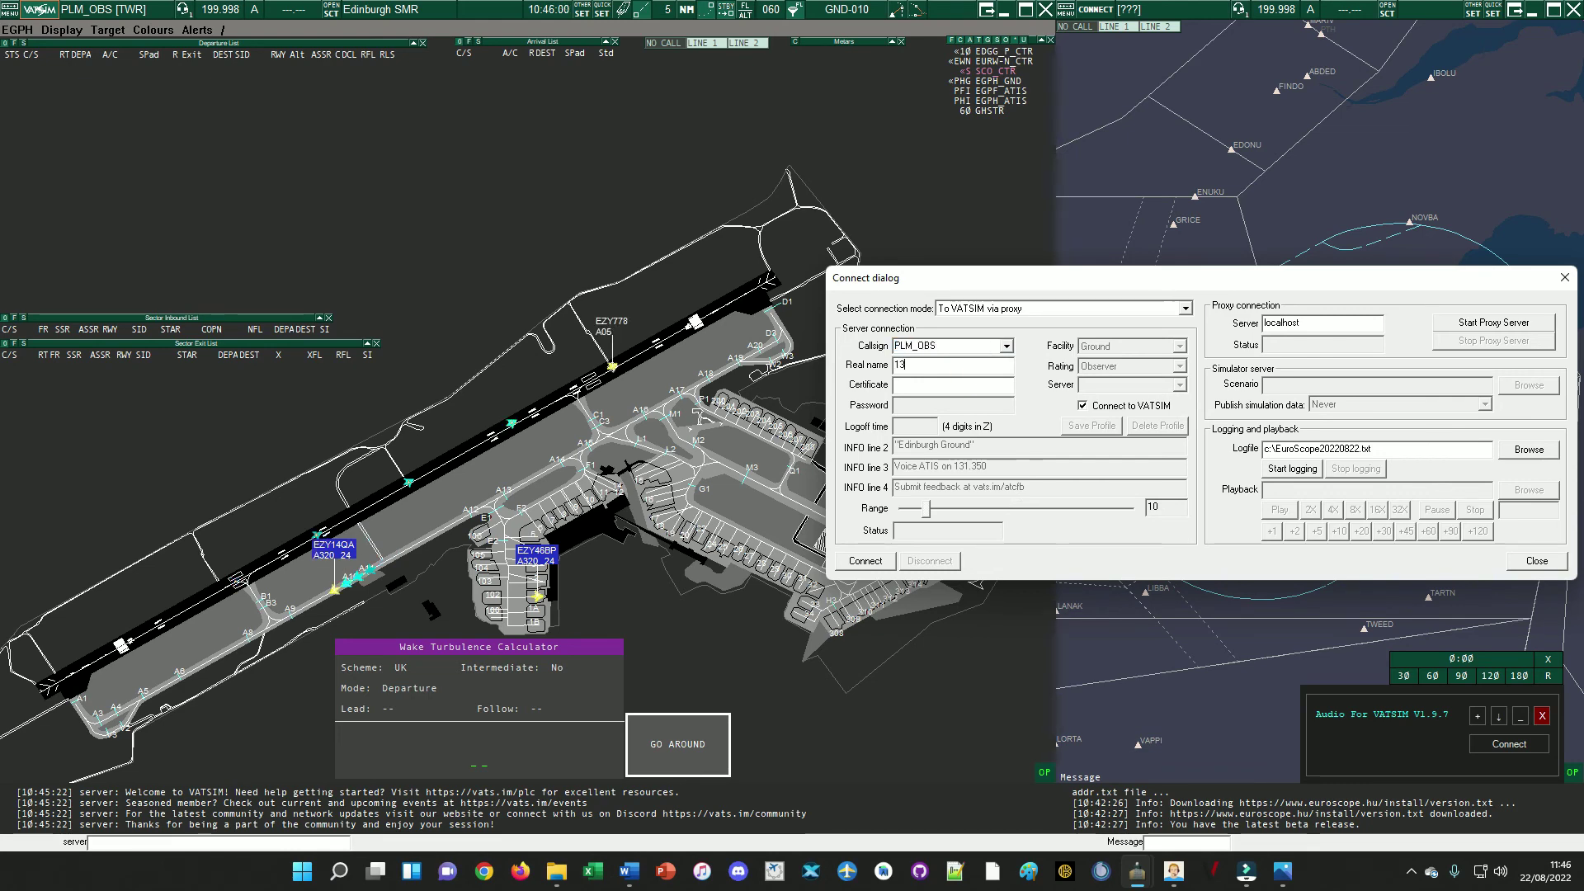
{"action": "type", "text": "80981"}
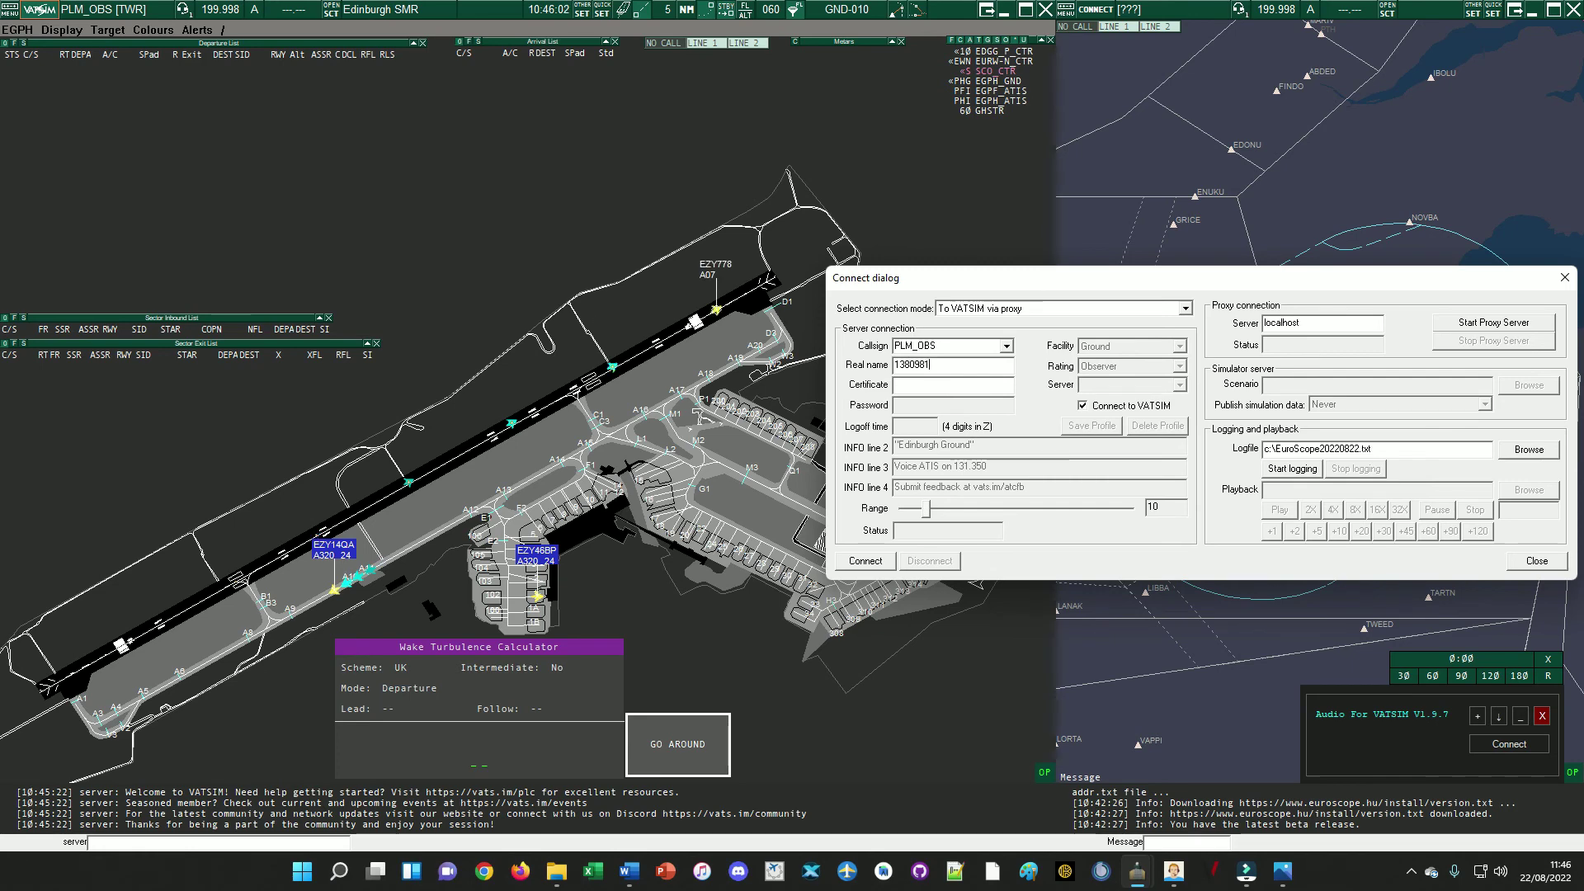
{"action": "key", "text": "ctrl+a"}
{"action": "key", "text": "ctrl+c"}
{"action": "left_click", "coordinate": [964, 384]}
{"action": "key", "text": "ctrl+v"}
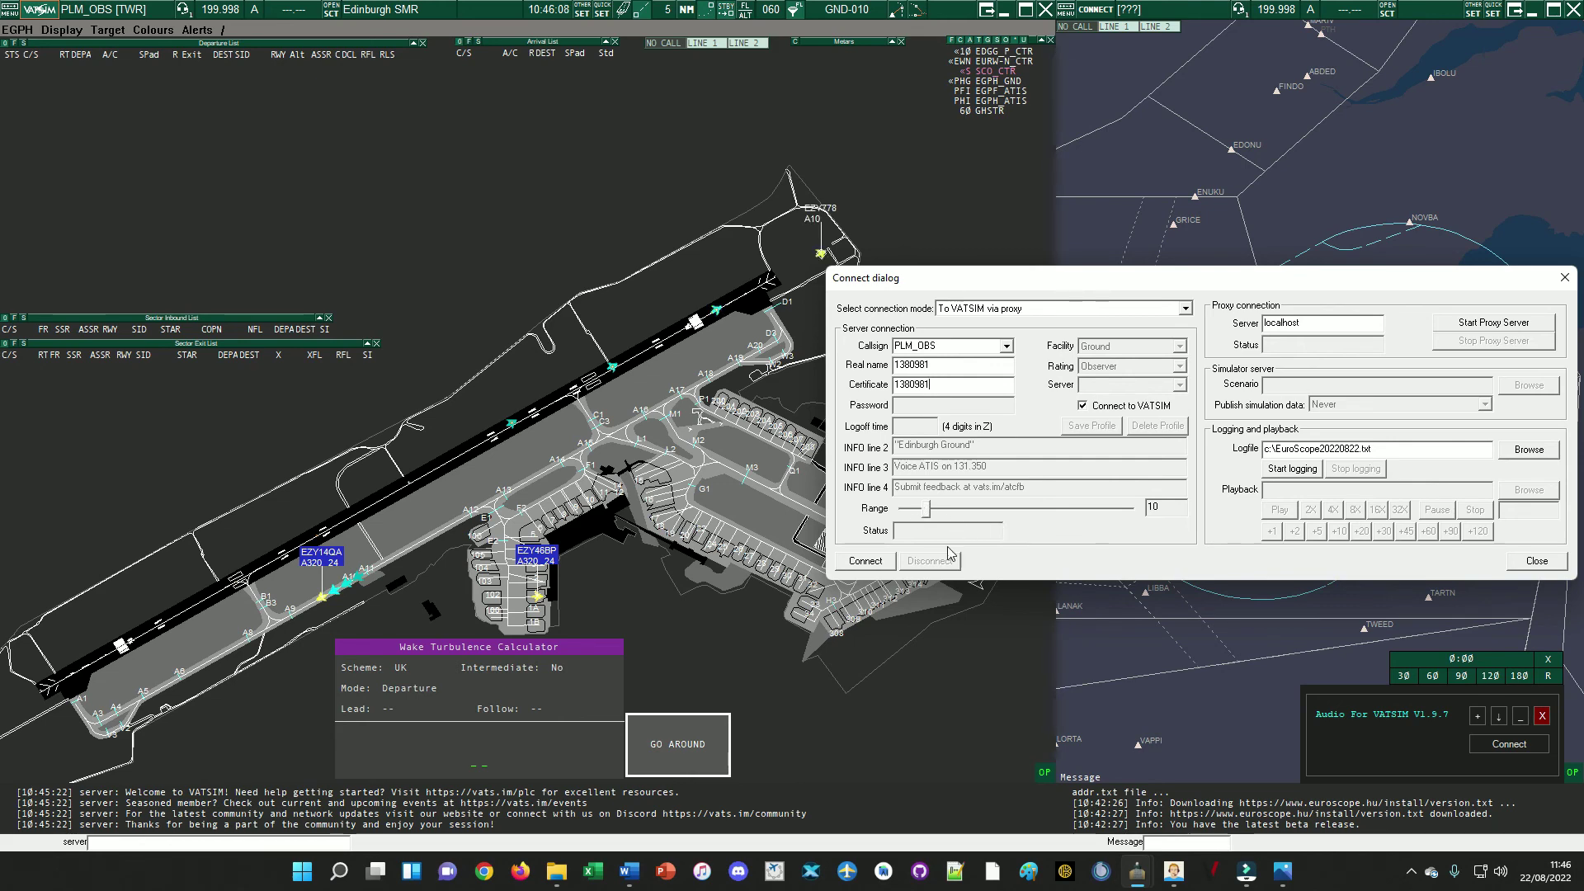
{"action": "left_click", "coordinate": [887, 562]}
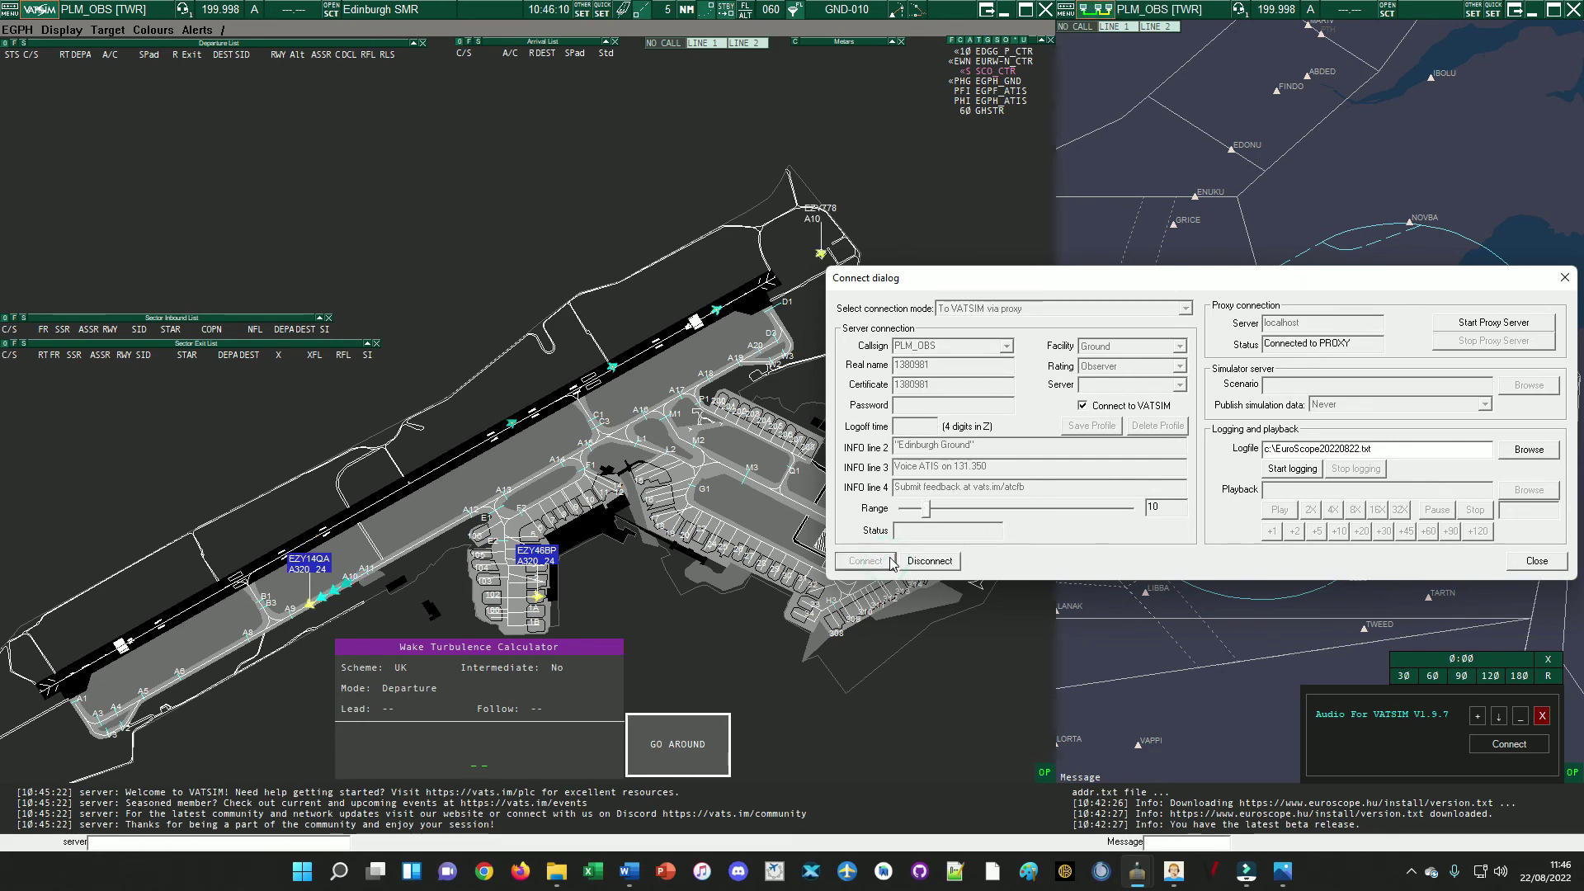
{"action": "left_click", "coordinate": [1536, 561]}
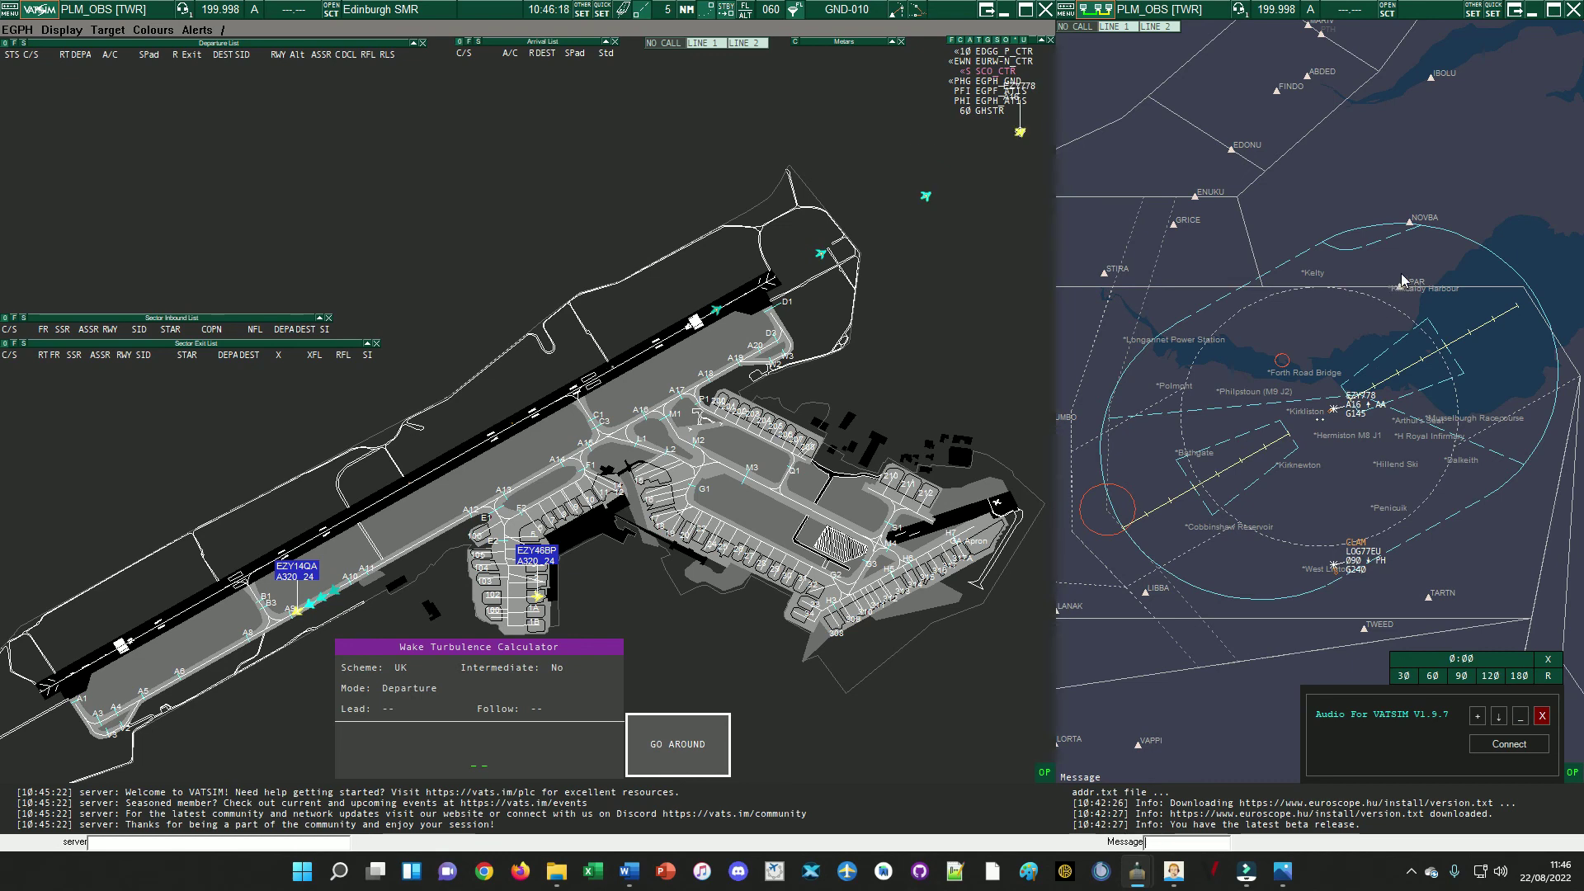
- Close the radar window without the session log, saving Edinburgh.prf's updated connection settings
{"action": "left_click", "coordinate": [1573, 10]}
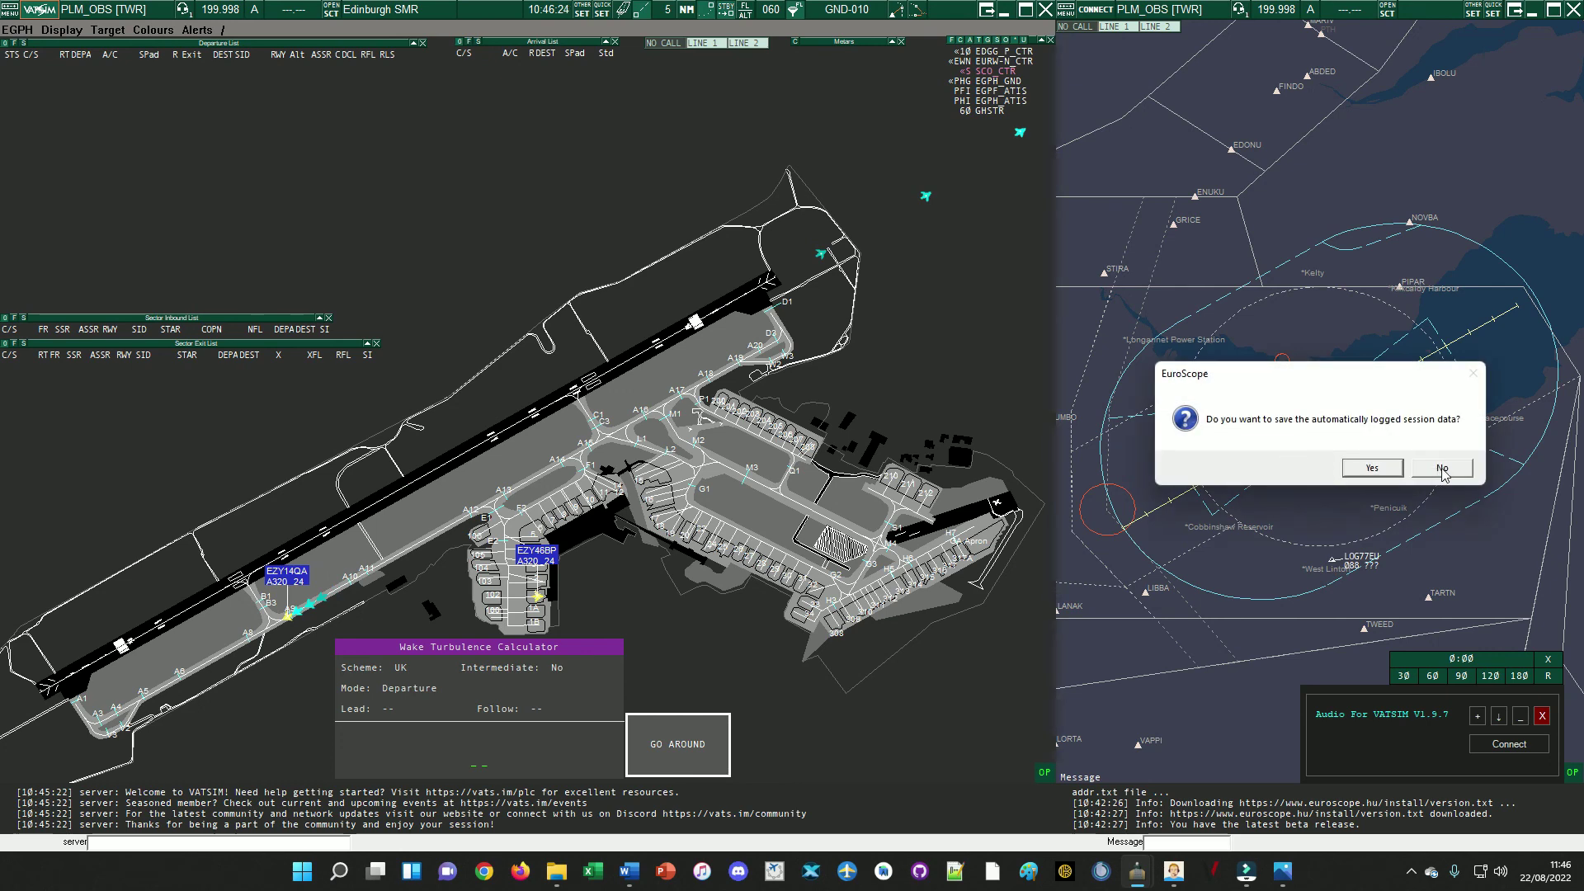
{"action": "left_click", "coordinate": [1443, 468]}
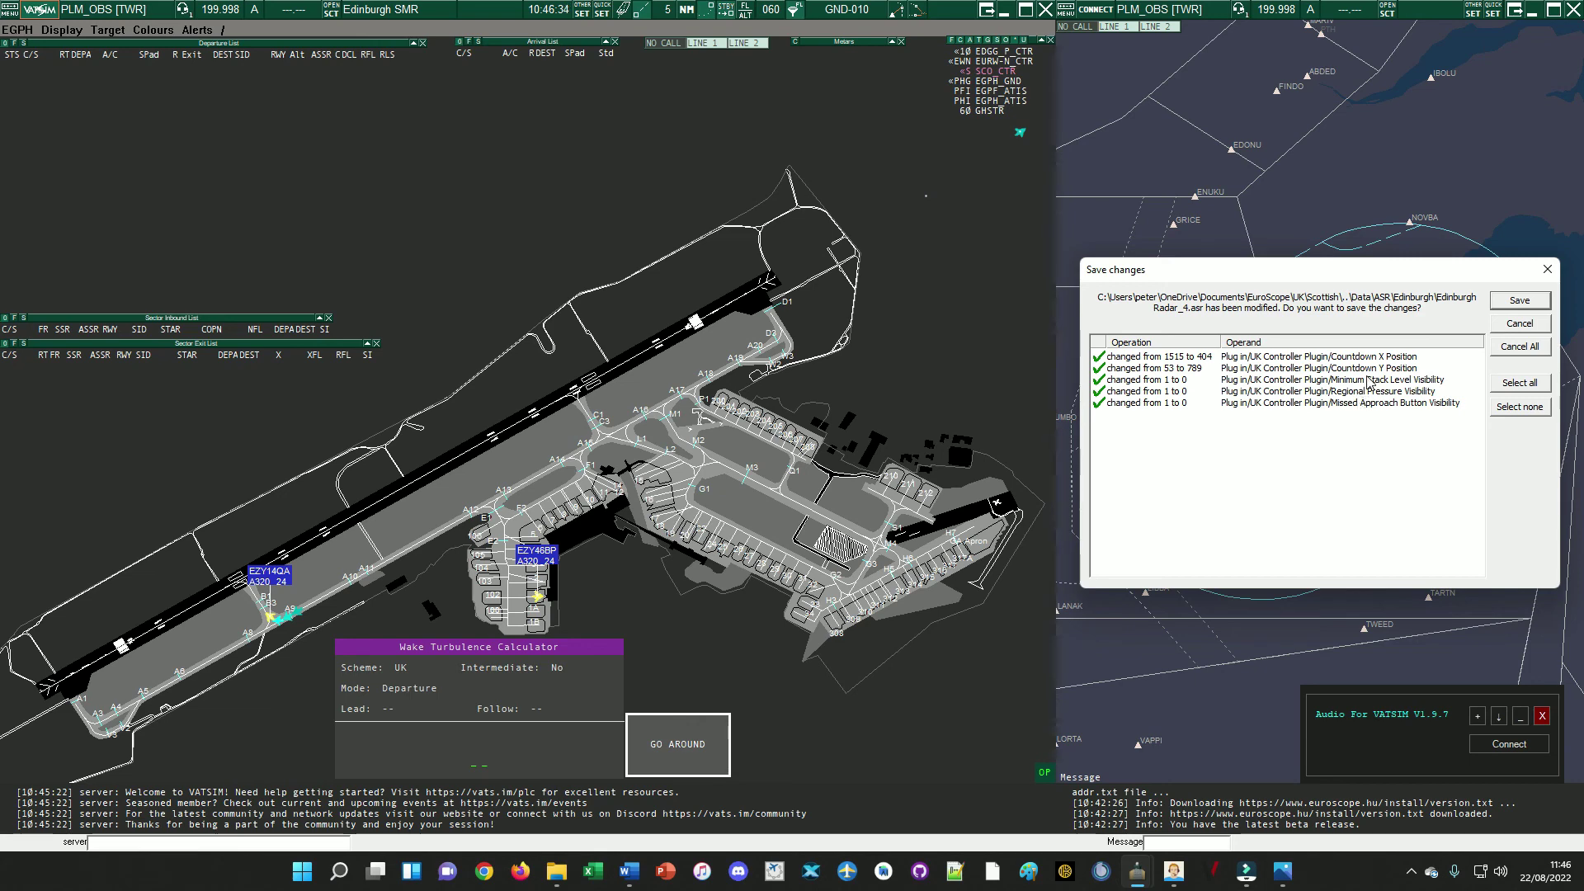
{"action": "left_click", "coordinate": [1519, 303]}
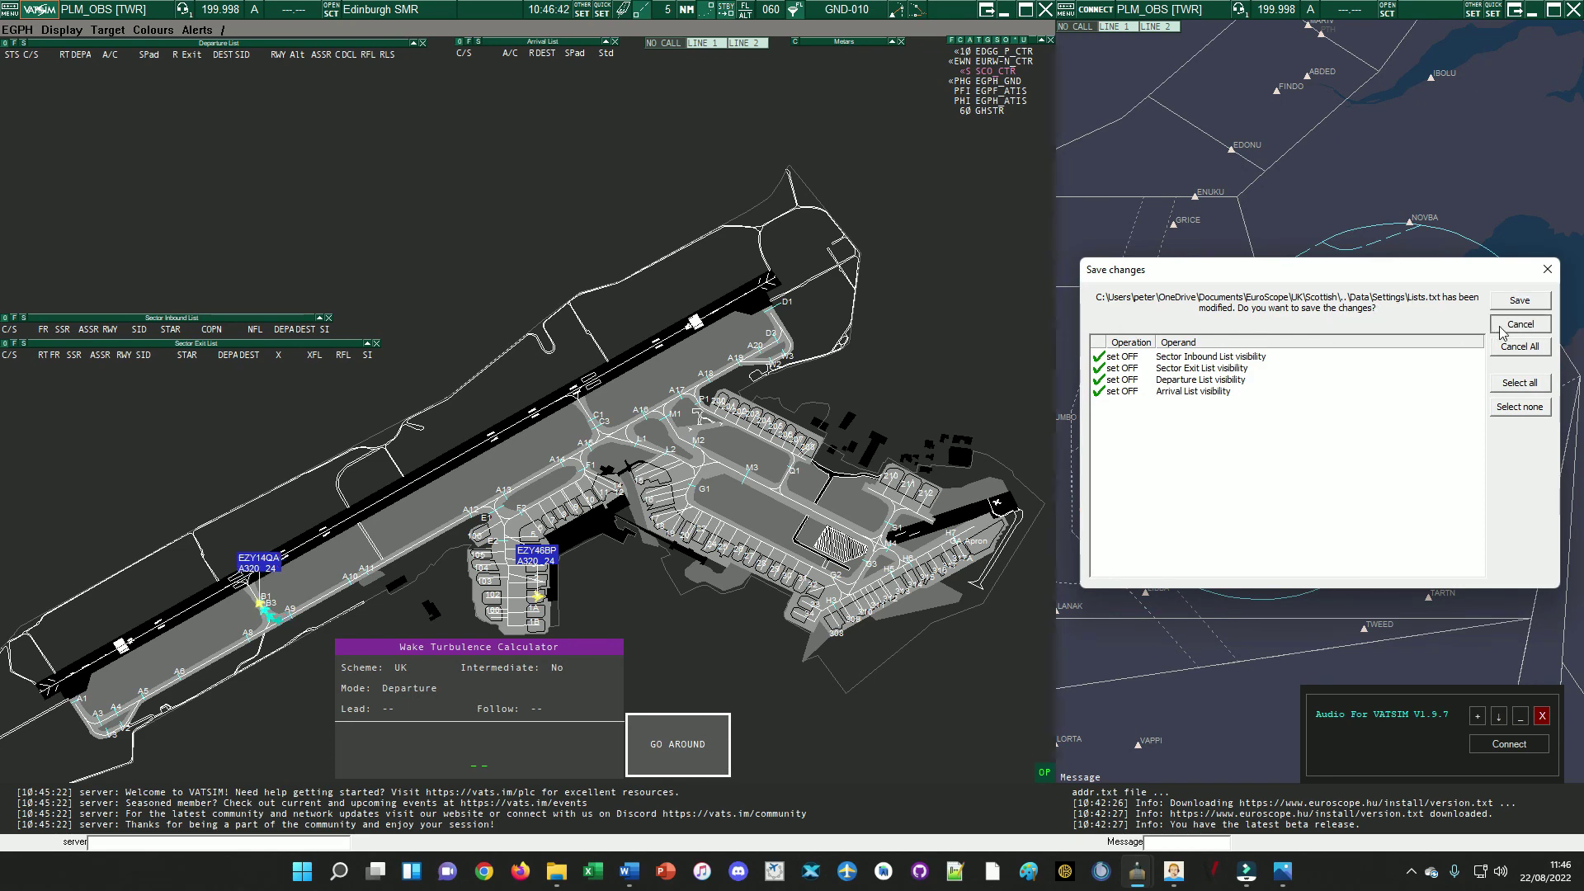
{"action": "left_click", "coordinate": [1519, 301]}
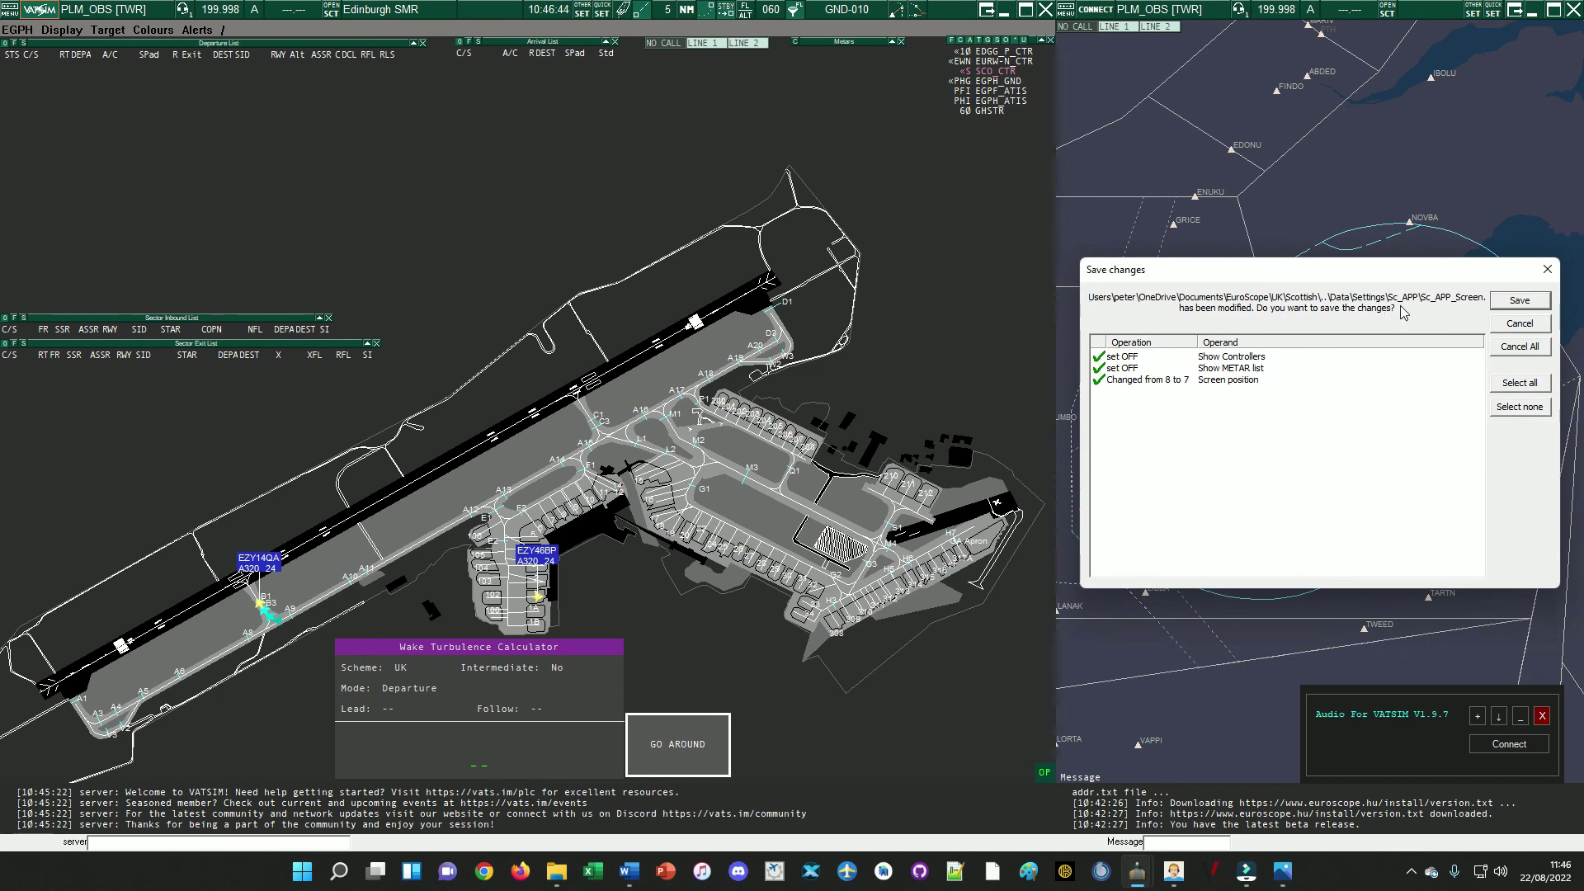
{"action": "left_click", "coordinate": [1528, 326]}
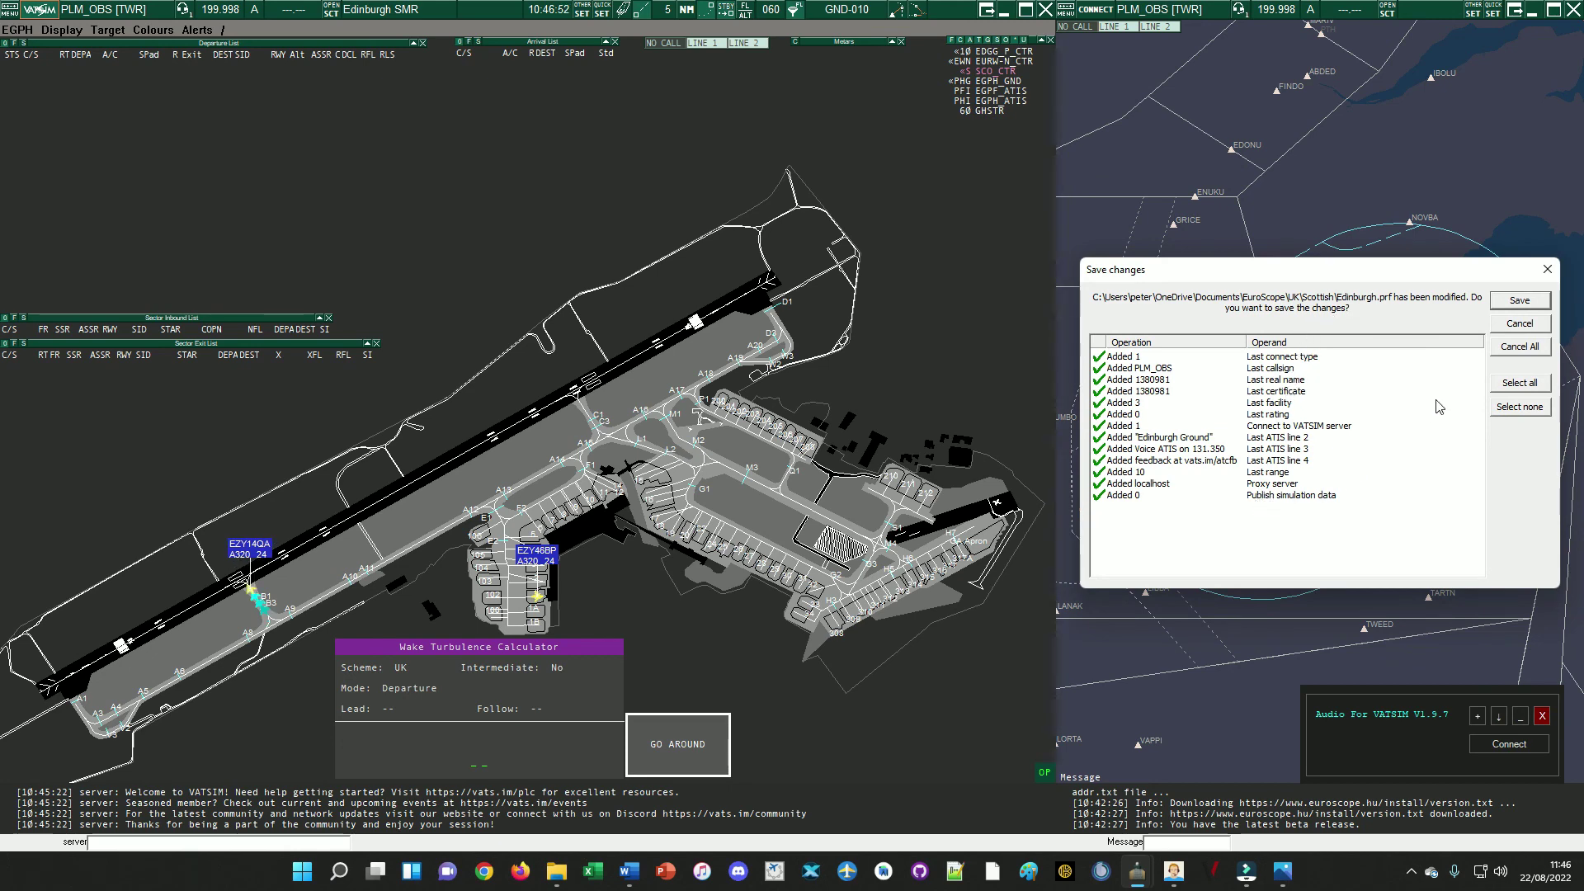
{"action": "left_click", "coordinate": [1526, 301]}
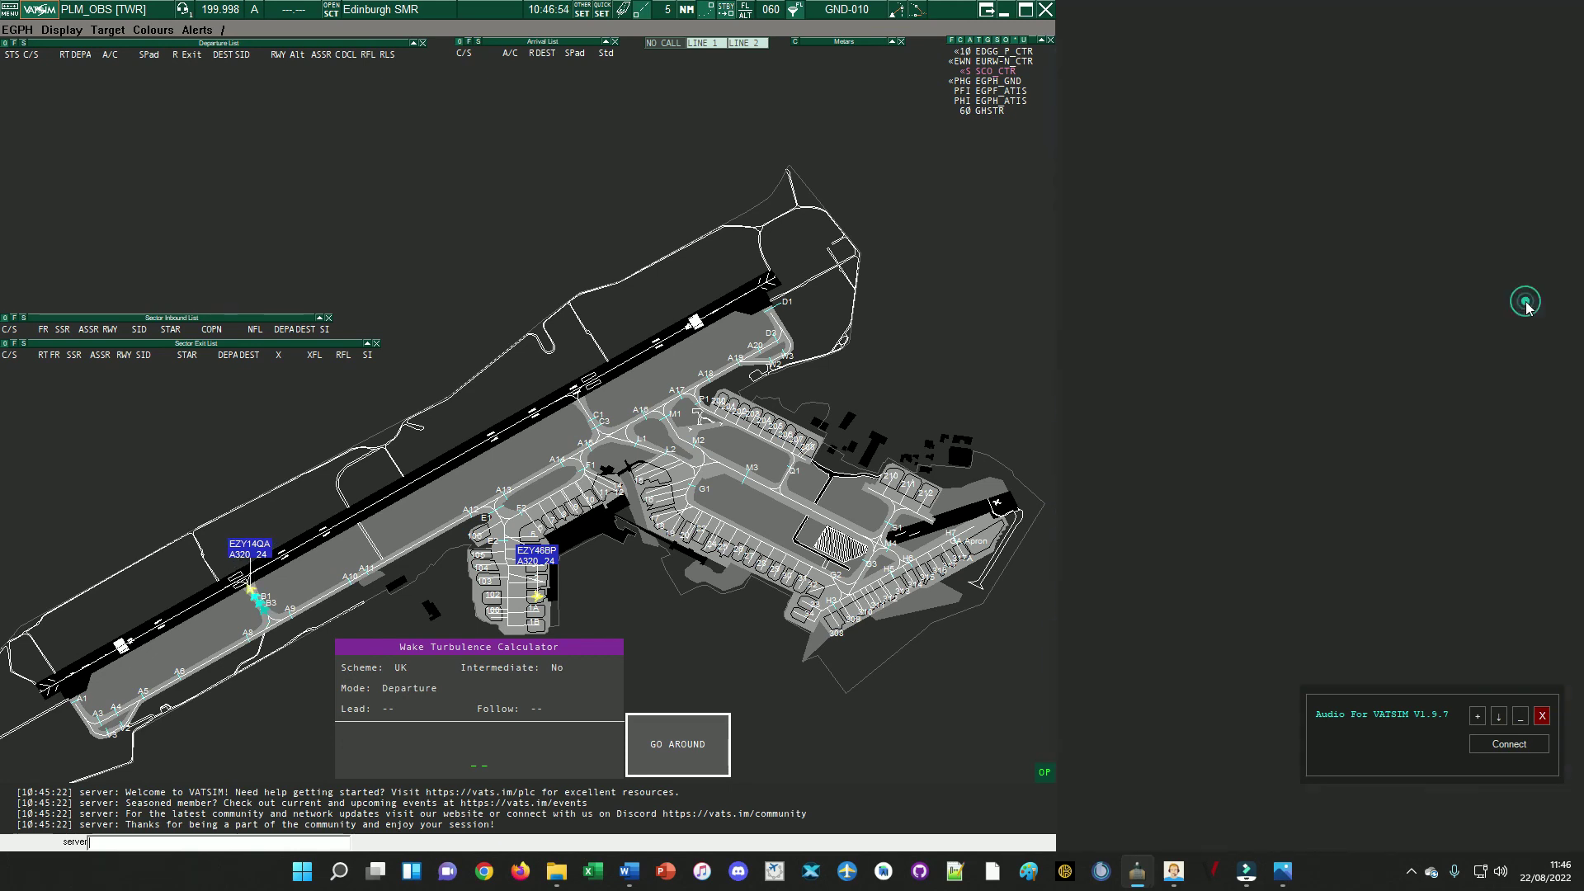
- Launch a new EuroScope v3.2 instance with Edinburgh.prf and place it on the right third
{"action": "right_click", "coordinate": [1142, 885]}
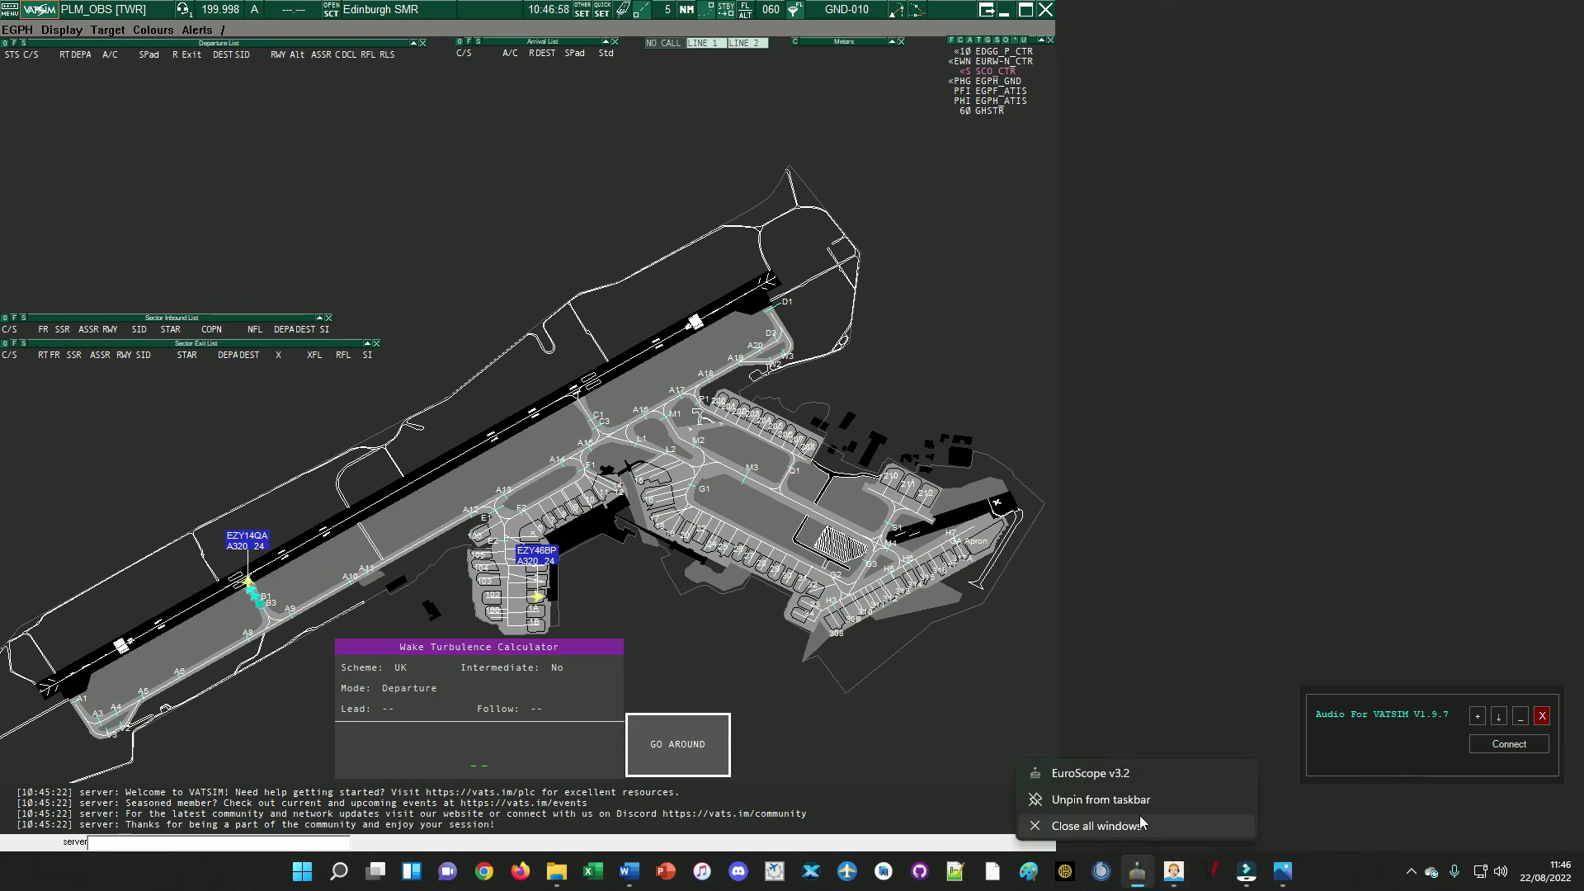
{"action": "left_click", "coordinate": [1140, 766]}
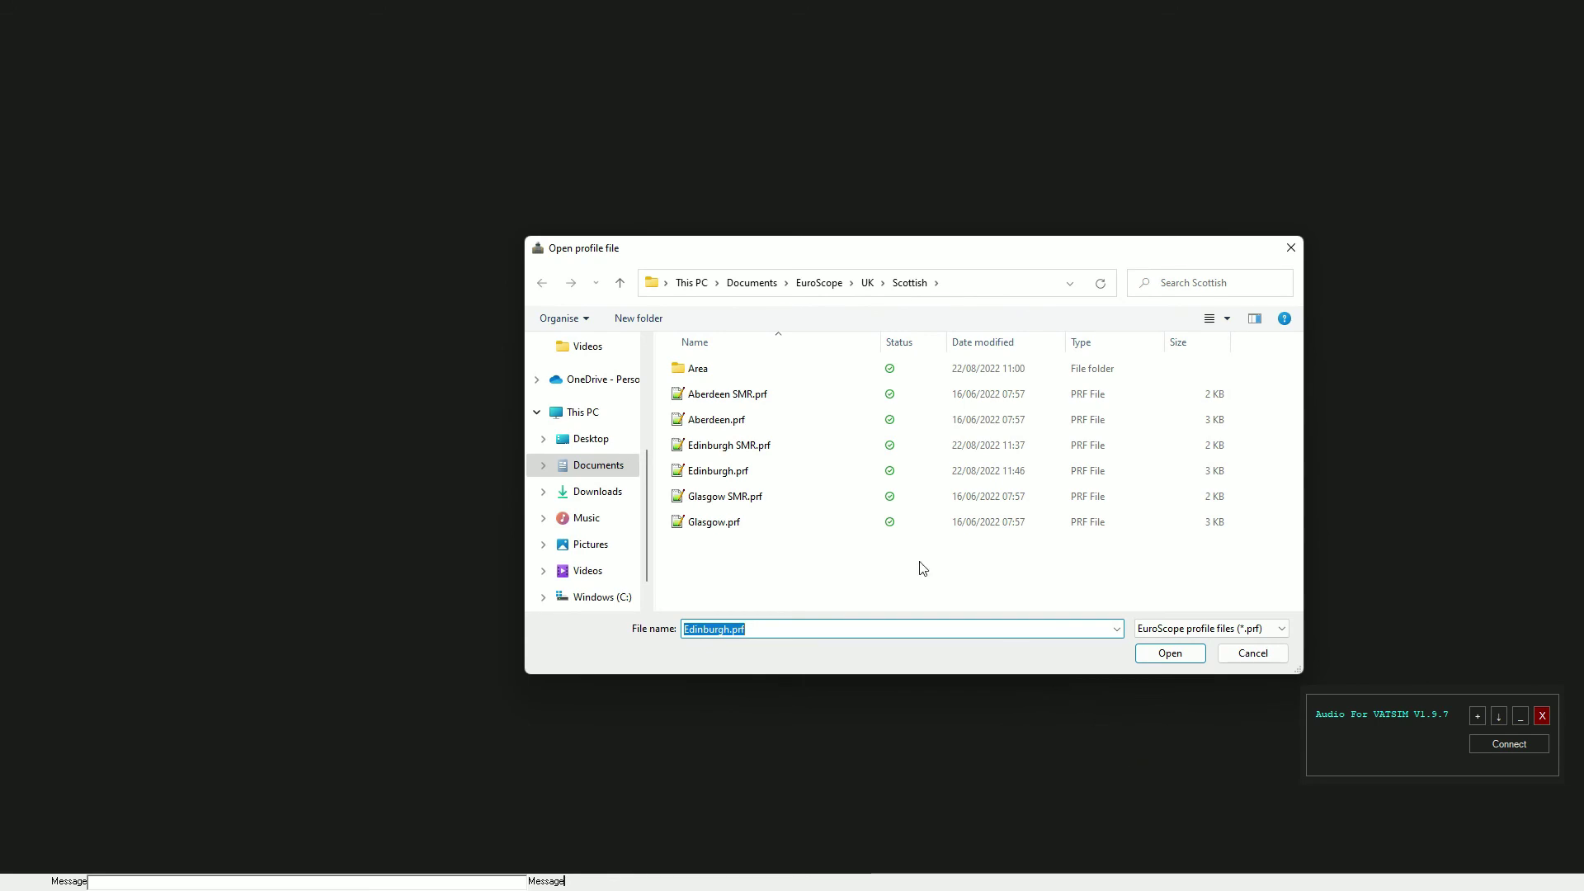
{"action": "double_click", "coordinate": [758, 474]}
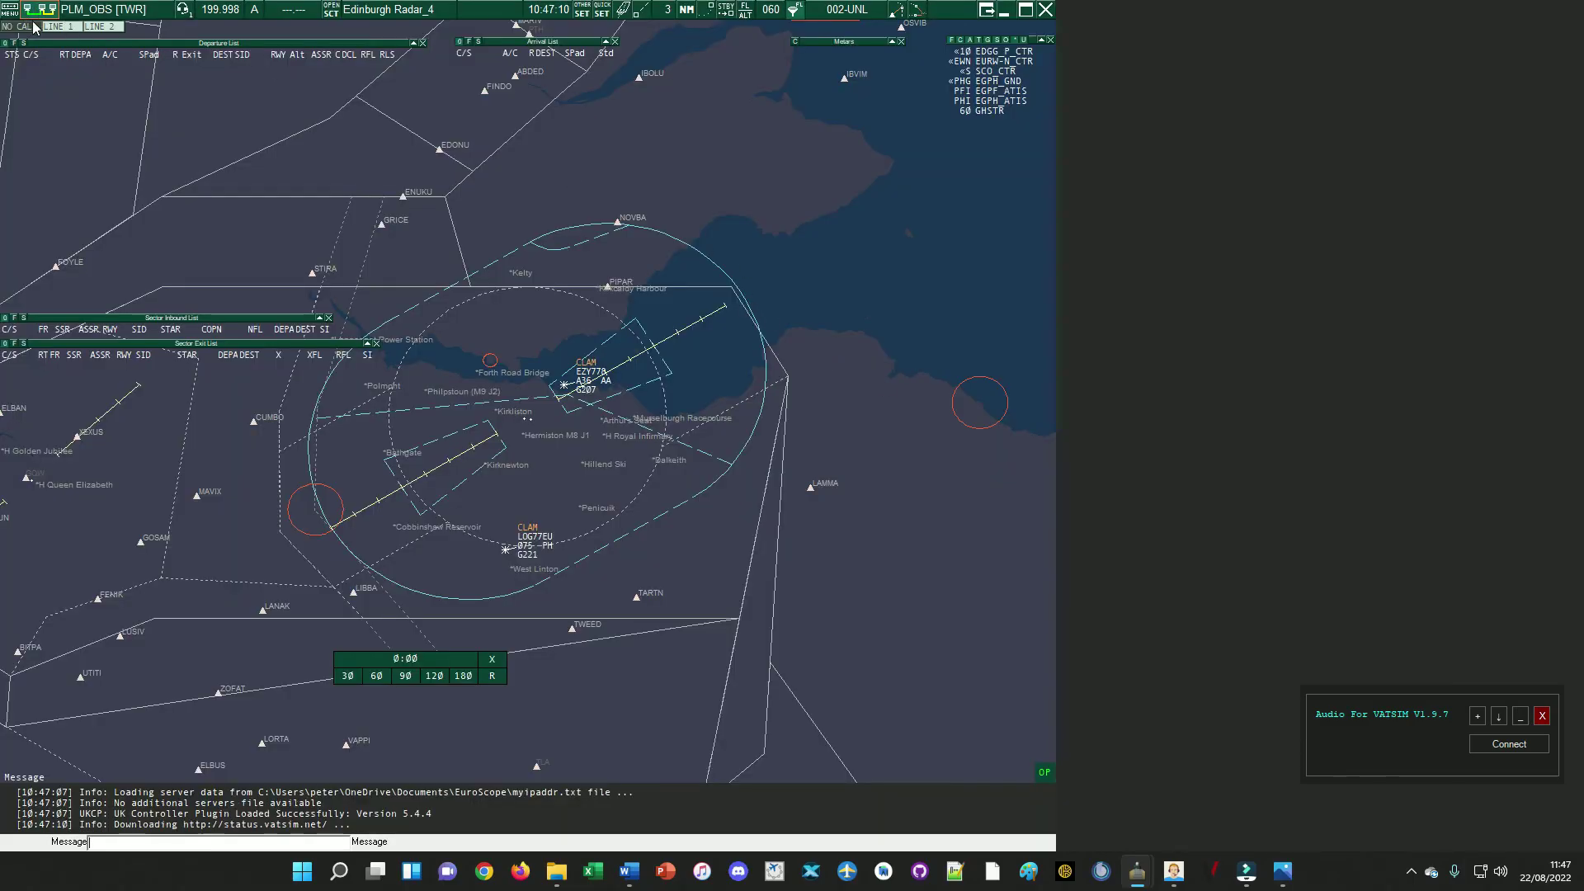
{"action": "left_click", "coordinate": [1025, 9]}
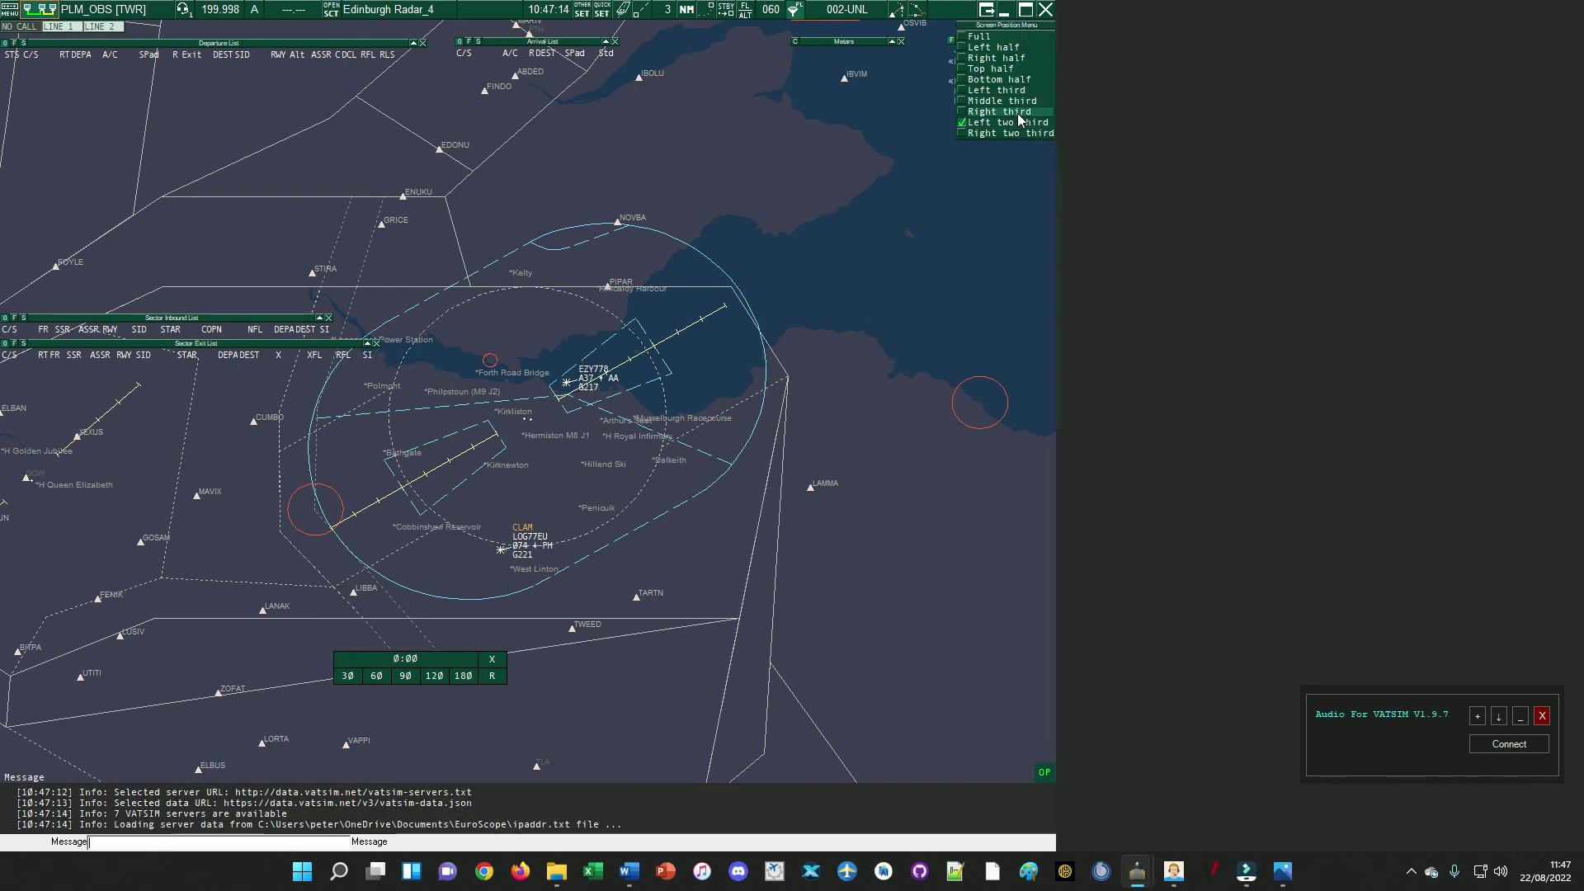
{"action": "left_click", "coordinate": [1020, 113]}
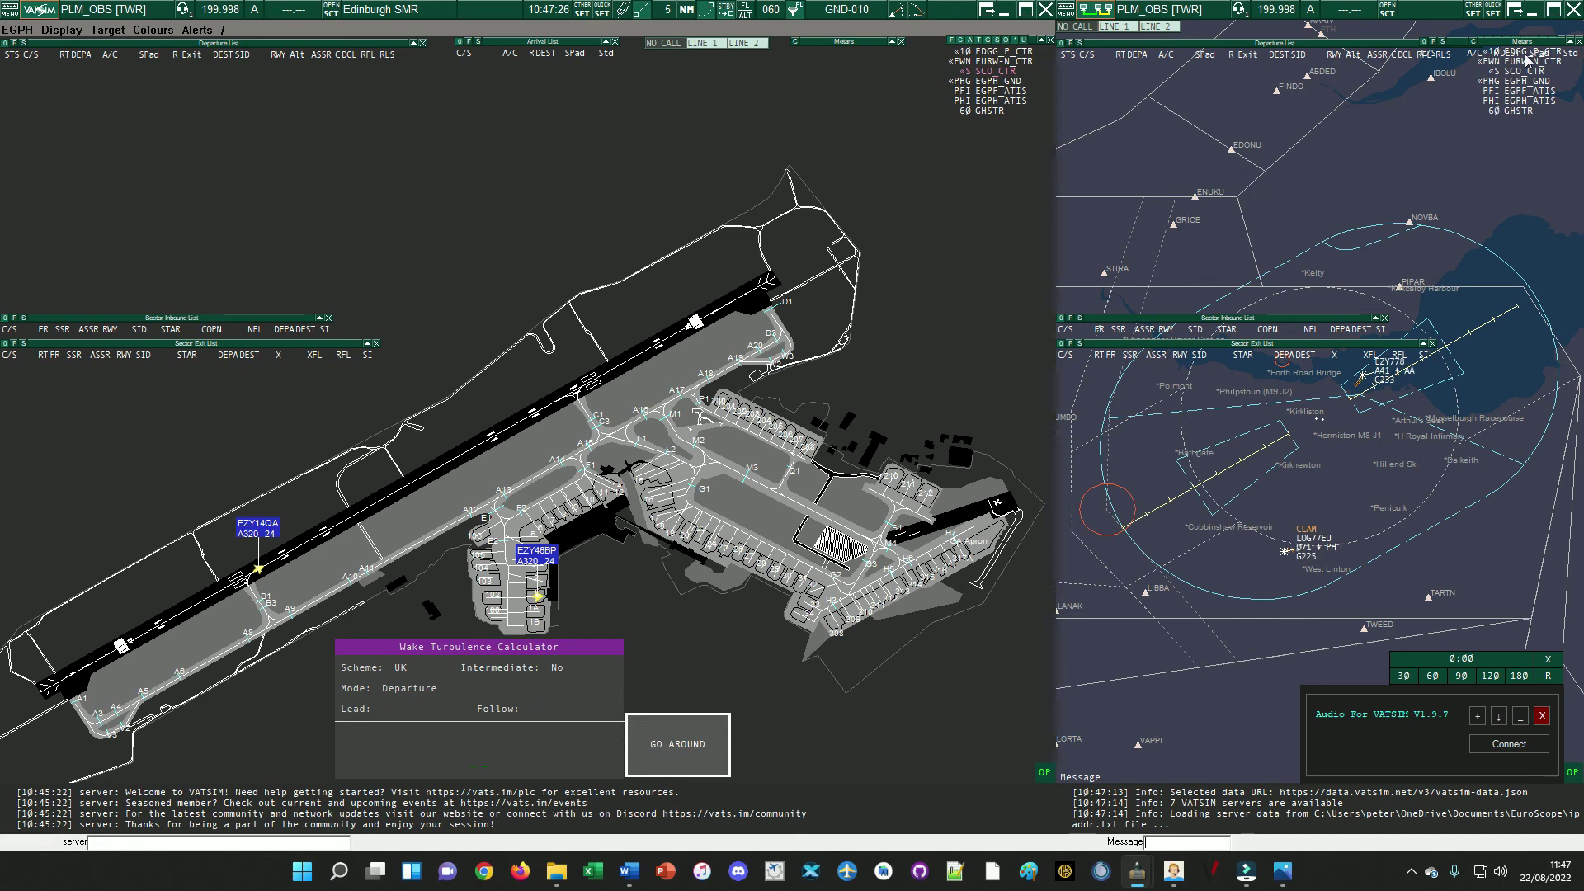
- Exit the radar window without saving the session log or remaining changes
{"action": "left_click", "coordinate": [1574, 10]}
{"action": "left_click", "coordinate": [1292, 472]}
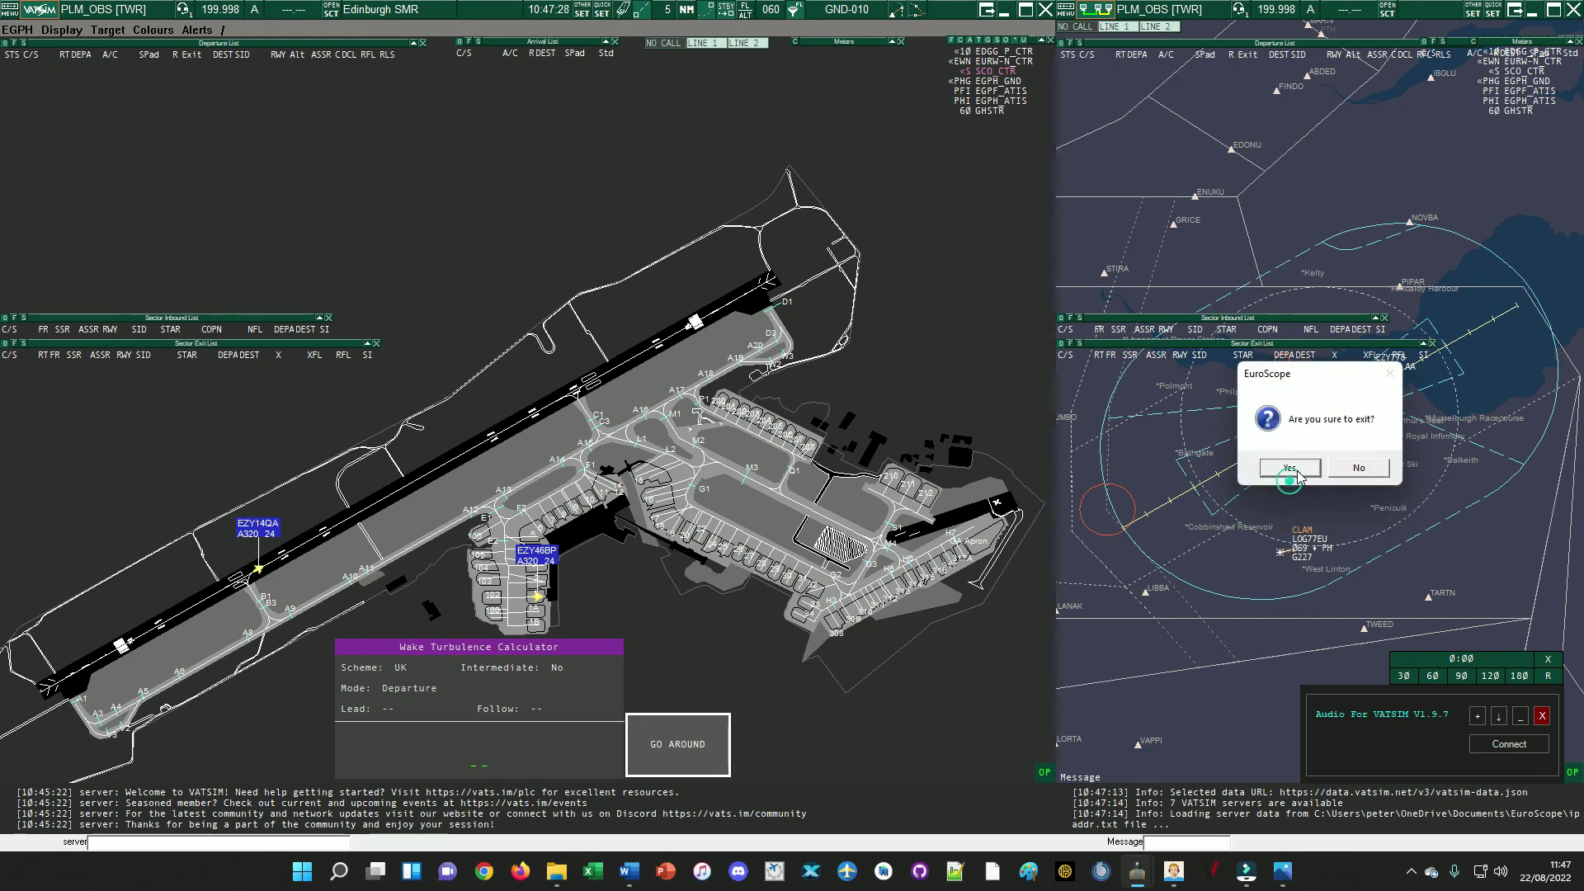
{"action": "left_click", "coordinate": [1292, 468]}
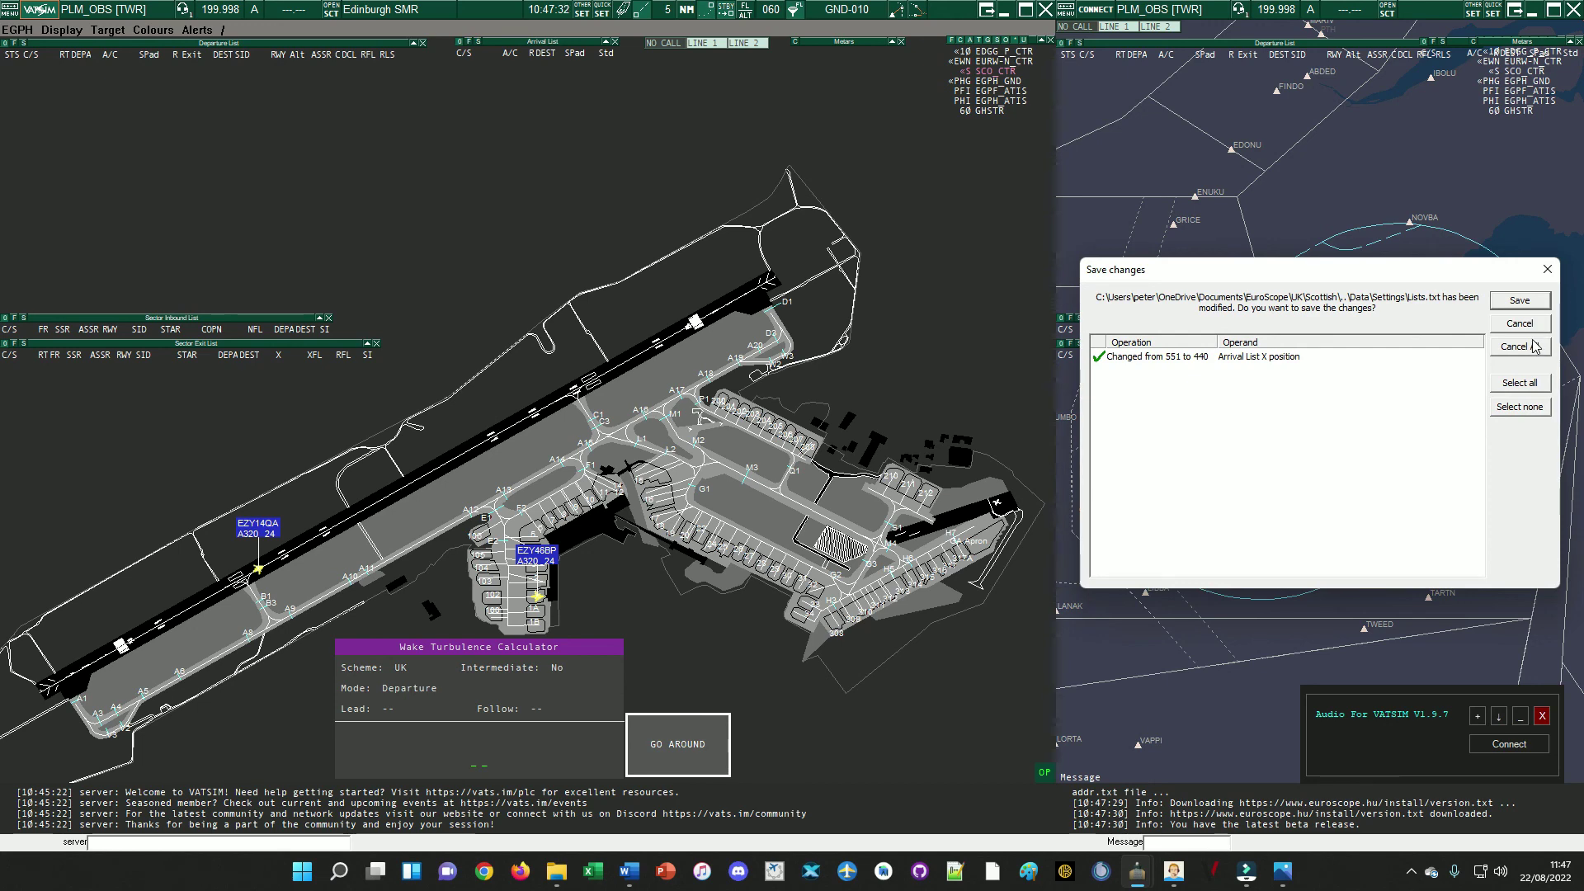
{"action": "left_click", "coordinate": [1532, 348]}
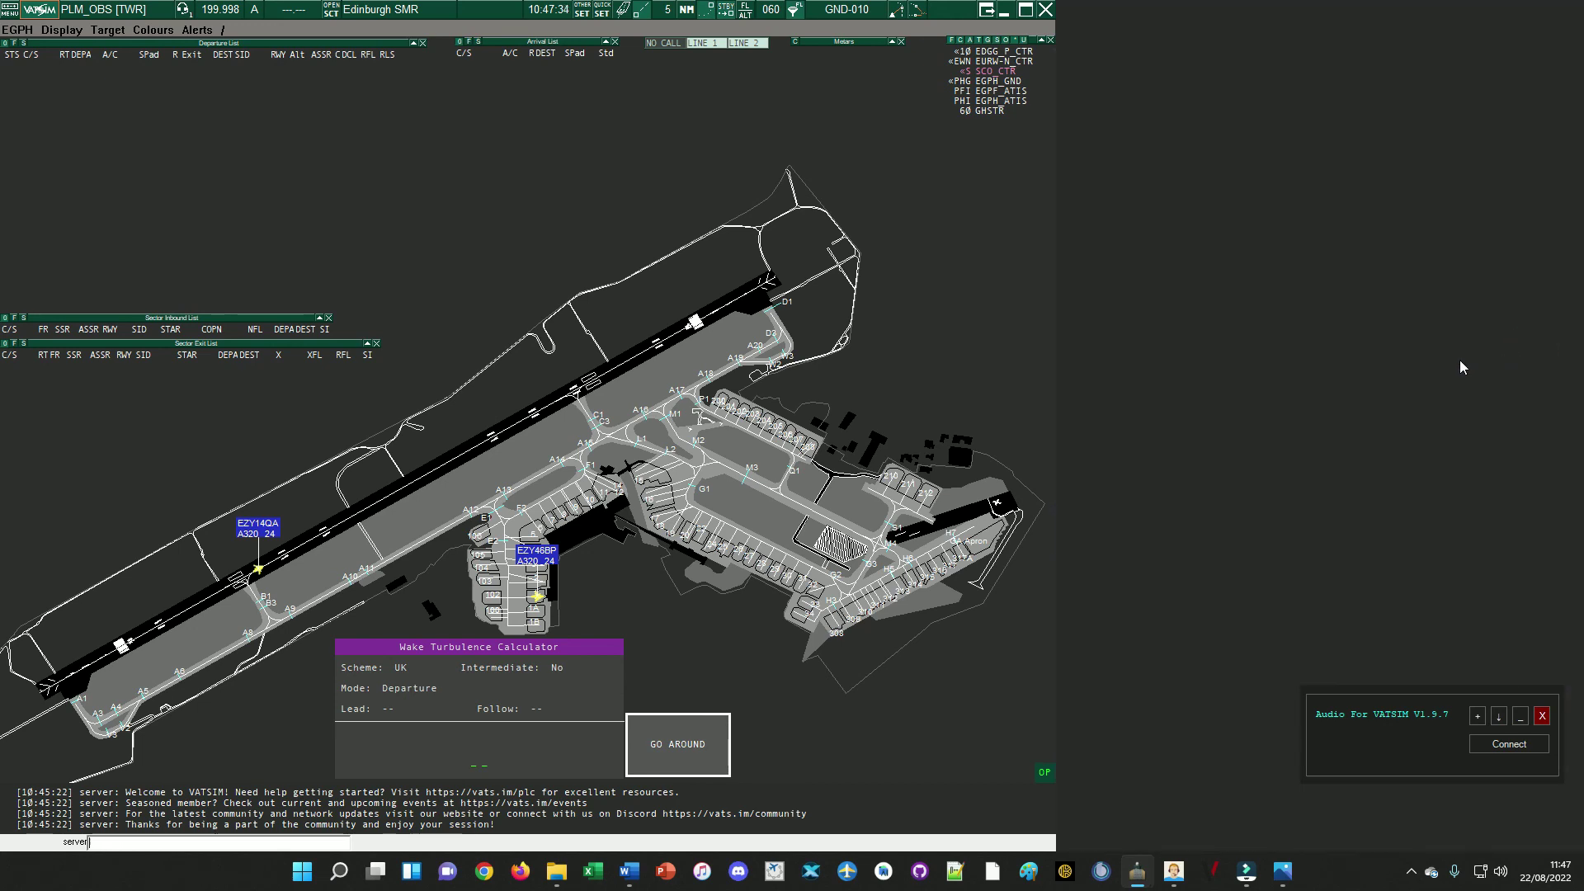
- Exit the SMR window saving its display changes, then close Audio For VATSIM
{"action": "left_click", "coordinate": [1046, 9]}
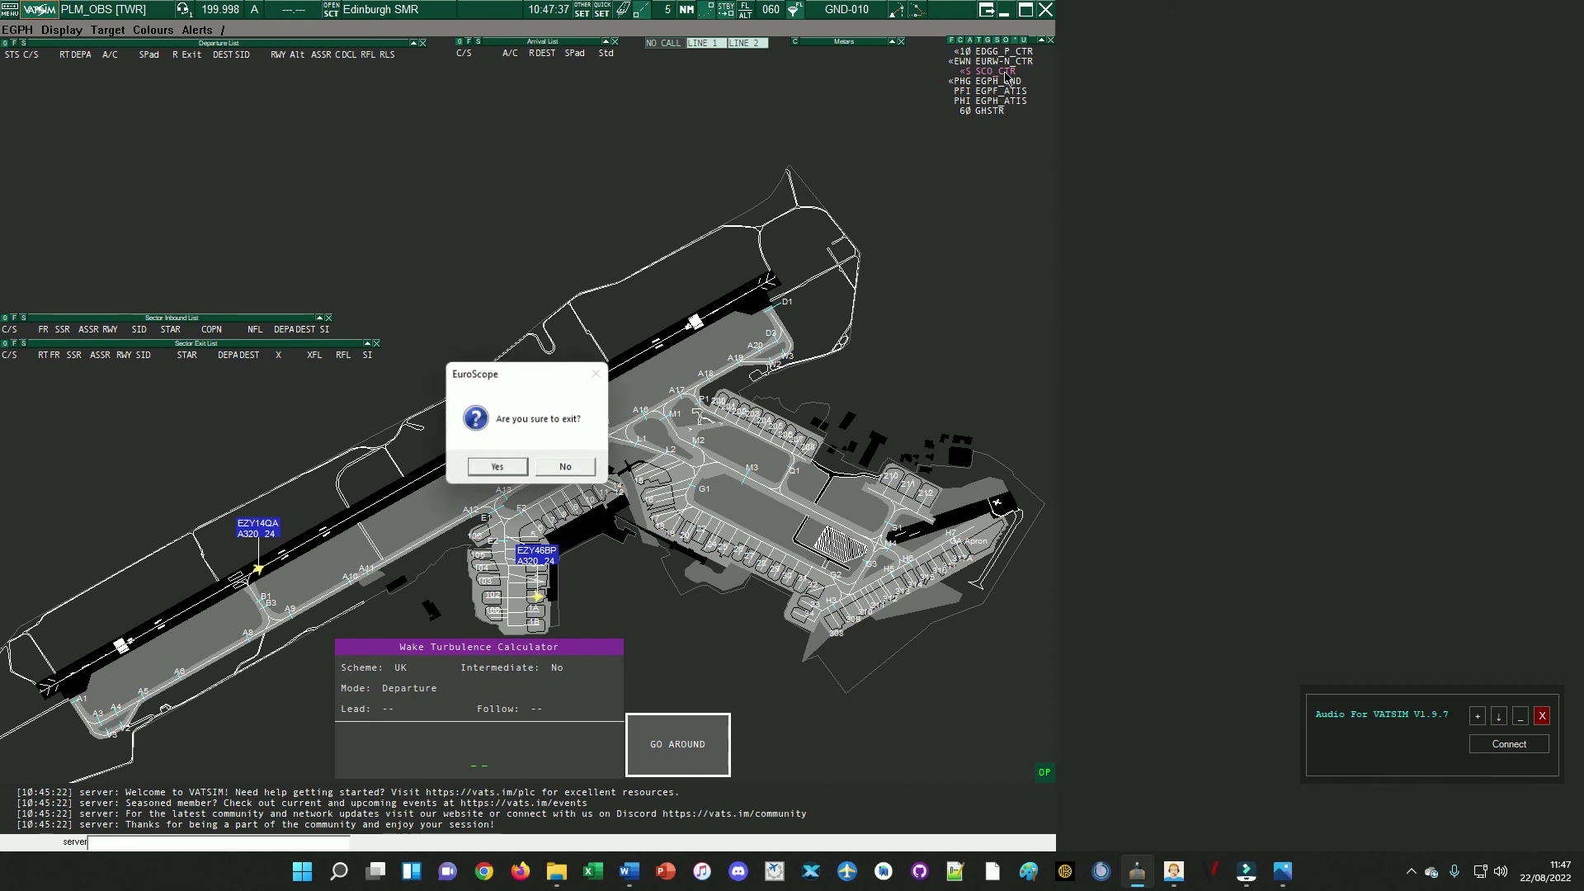
{"action": "left_click", "coordinate": [498, 468]}
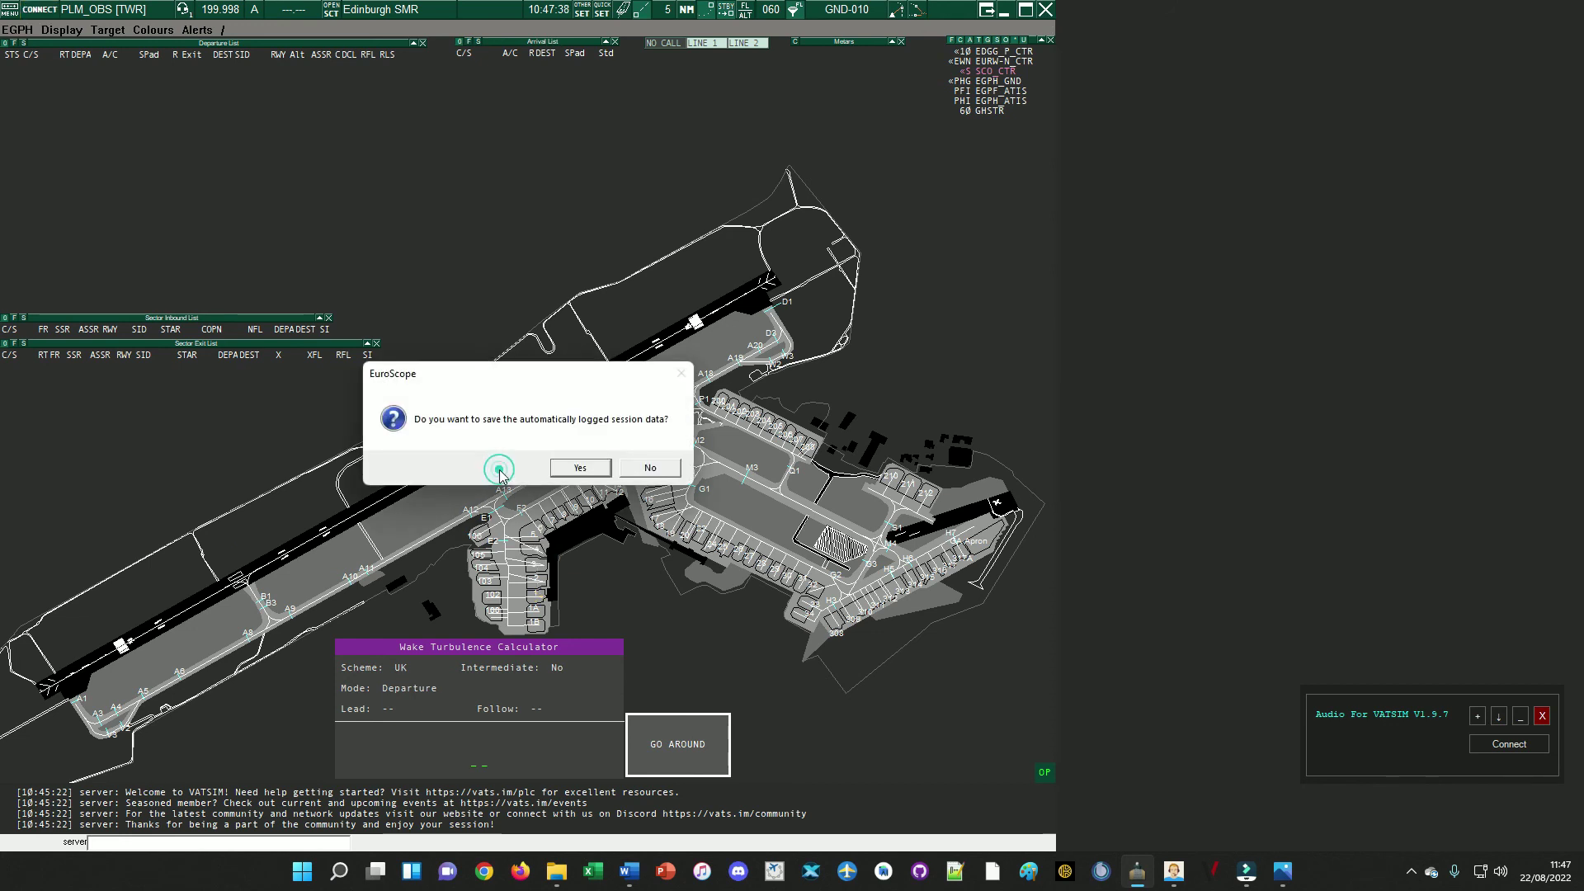
{"action": "left_click", "coordinate": [650, 469]}
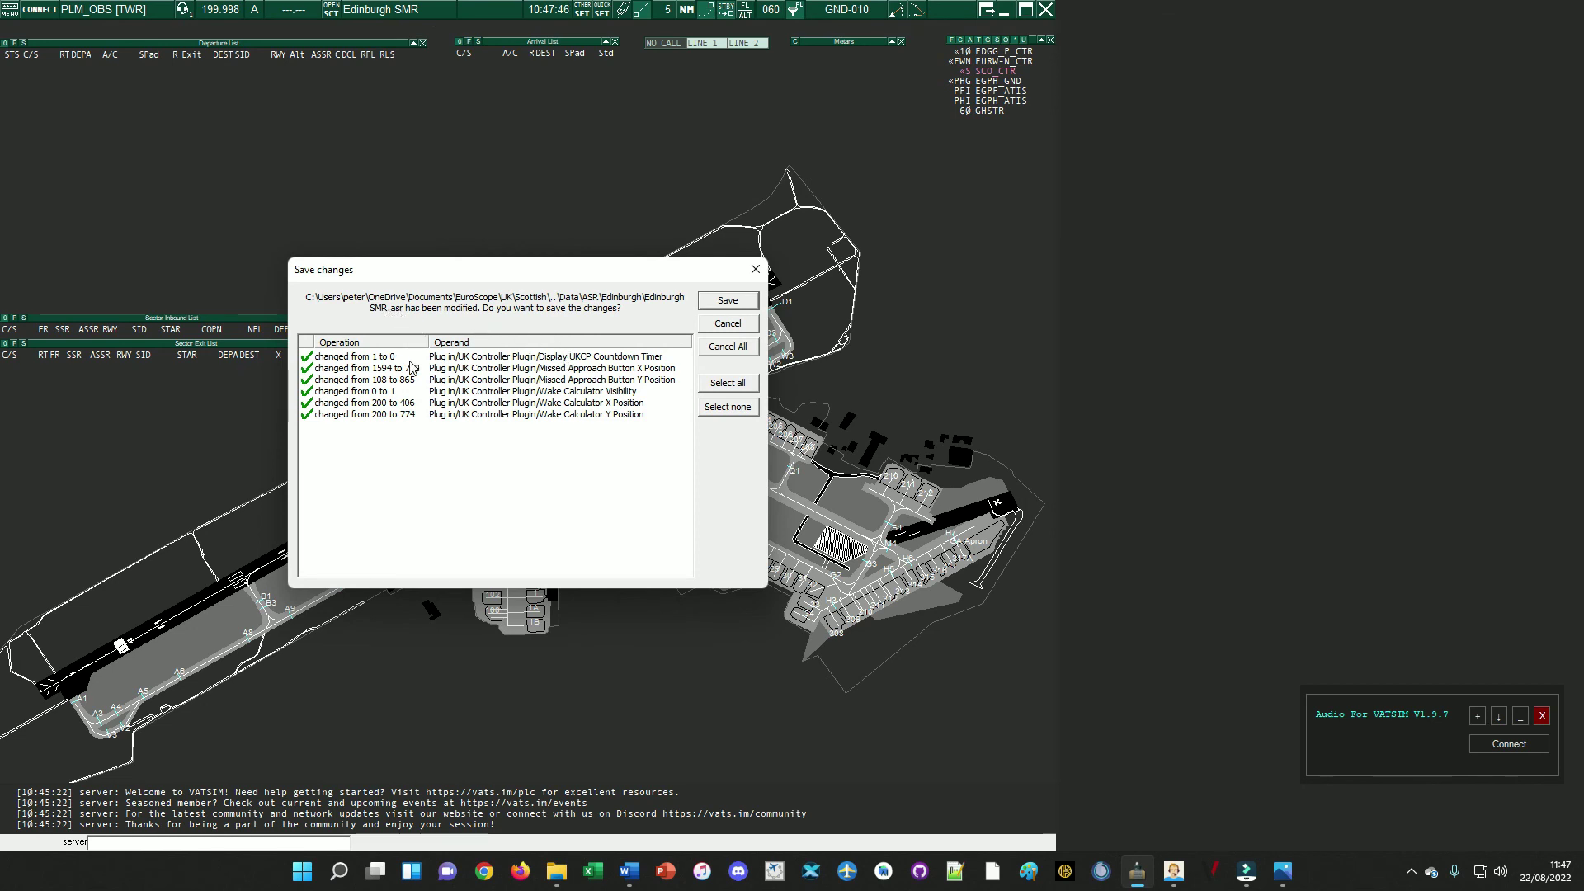
{"action": "left_click", "coordinate": [727, 300]}
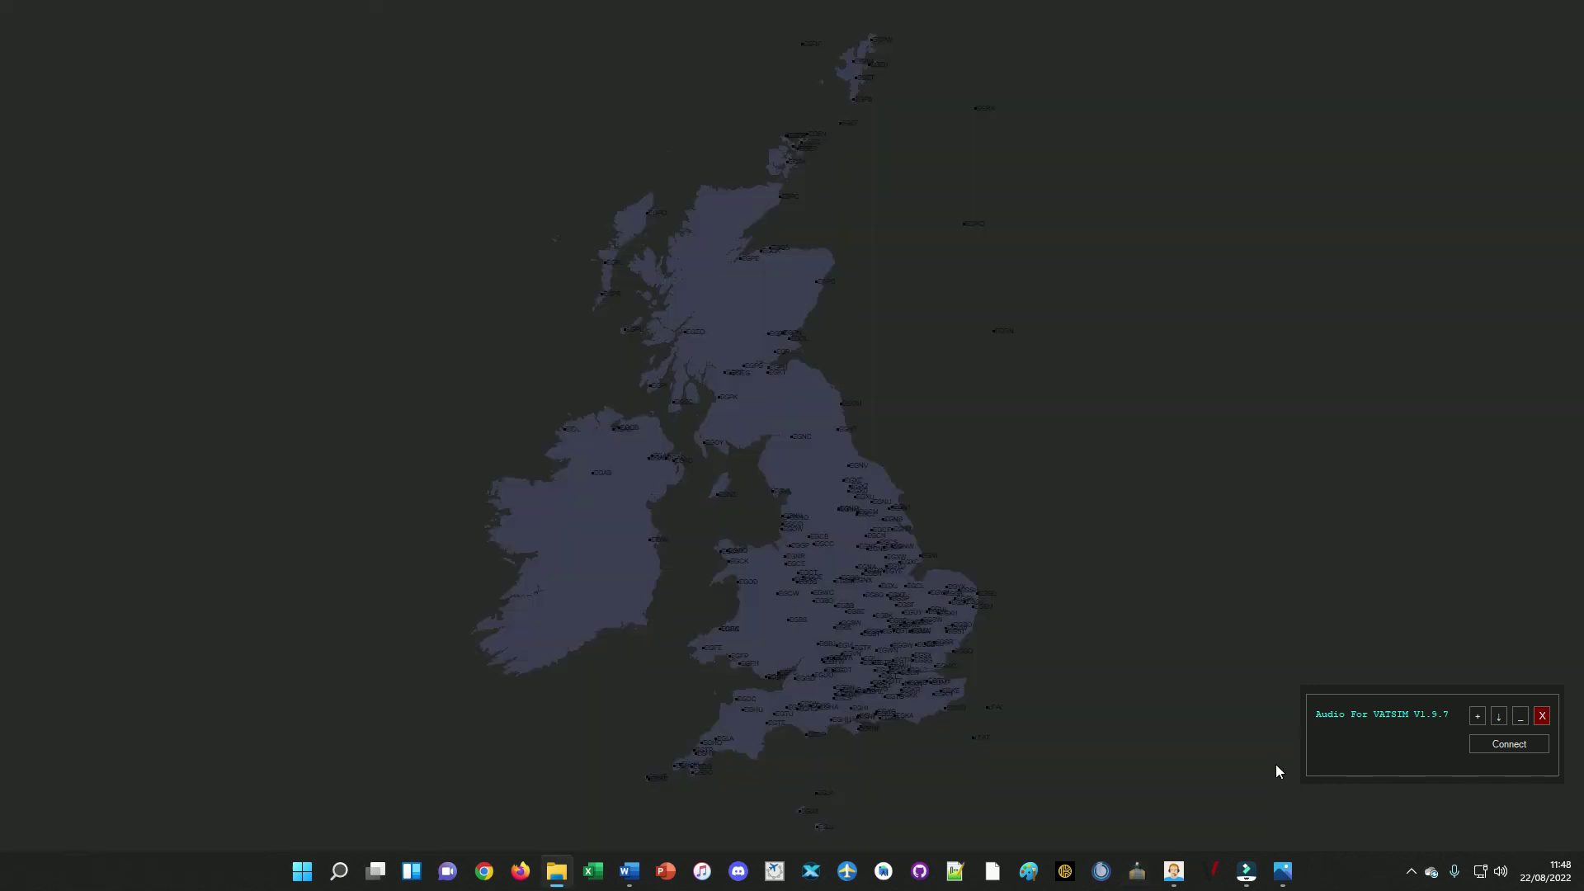
{"action": "left_click", "coordinate": [1542, 716]}
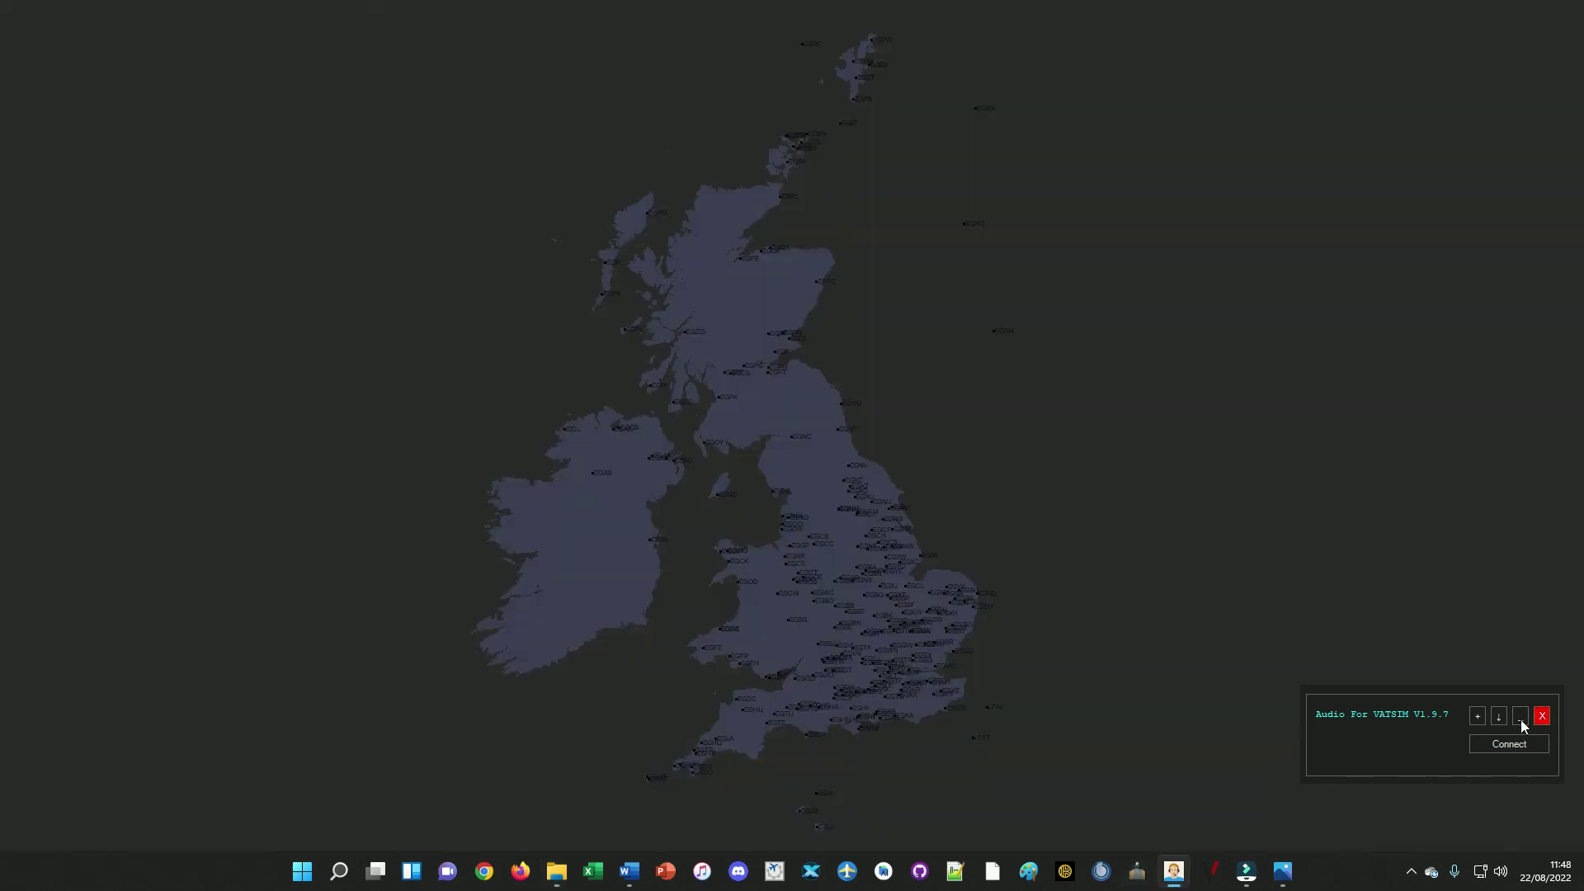